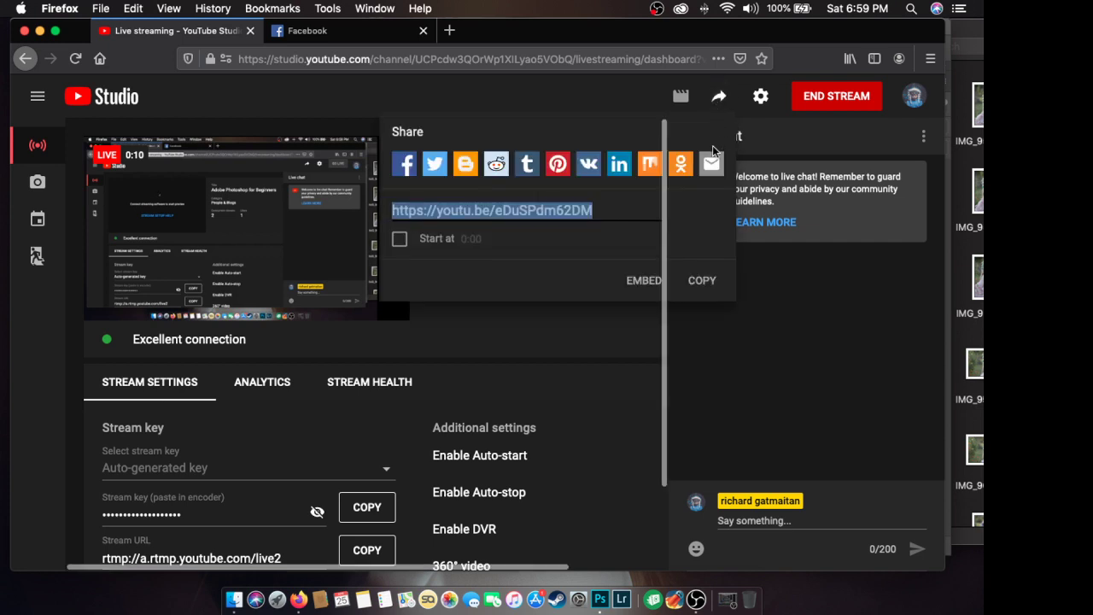
pyautogui.click(404, 163)
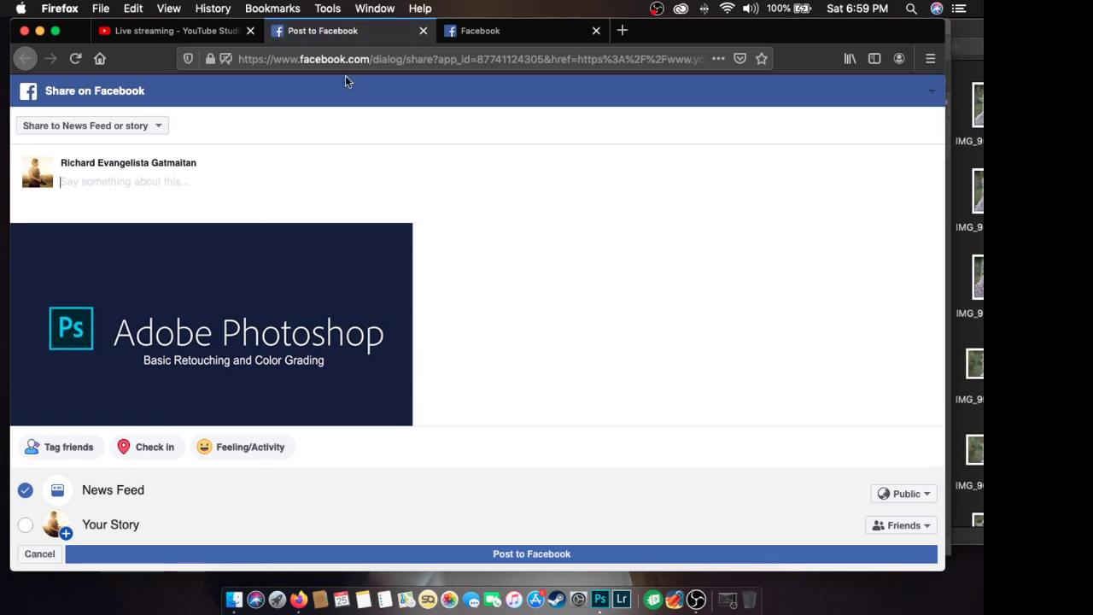
pyautogui.click(422, 31)
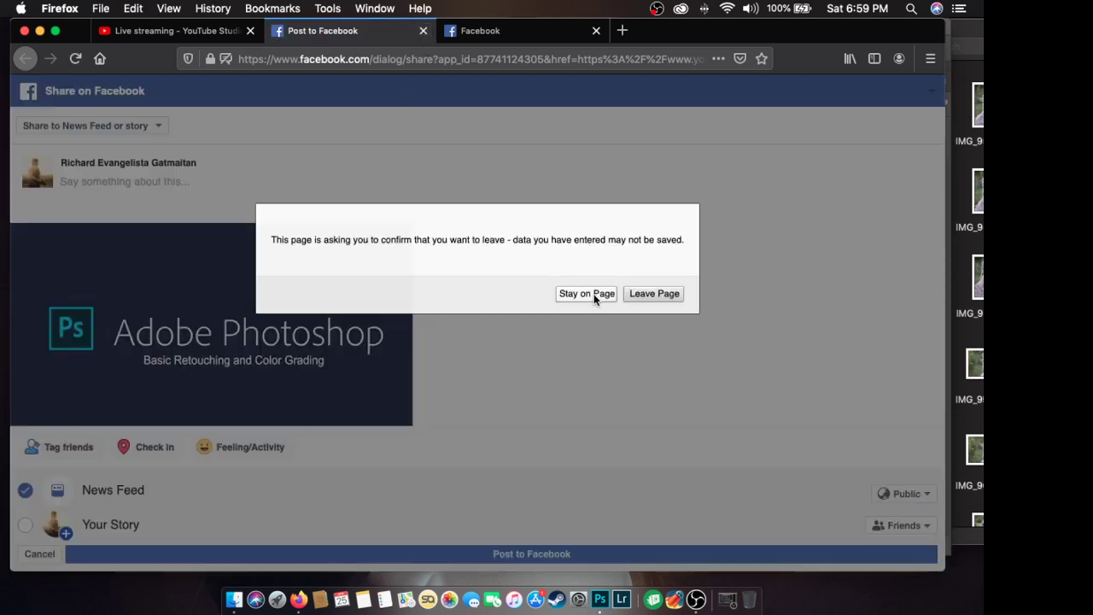
pyautogui.click(634, 294)
pyautogui.click(582, 375)
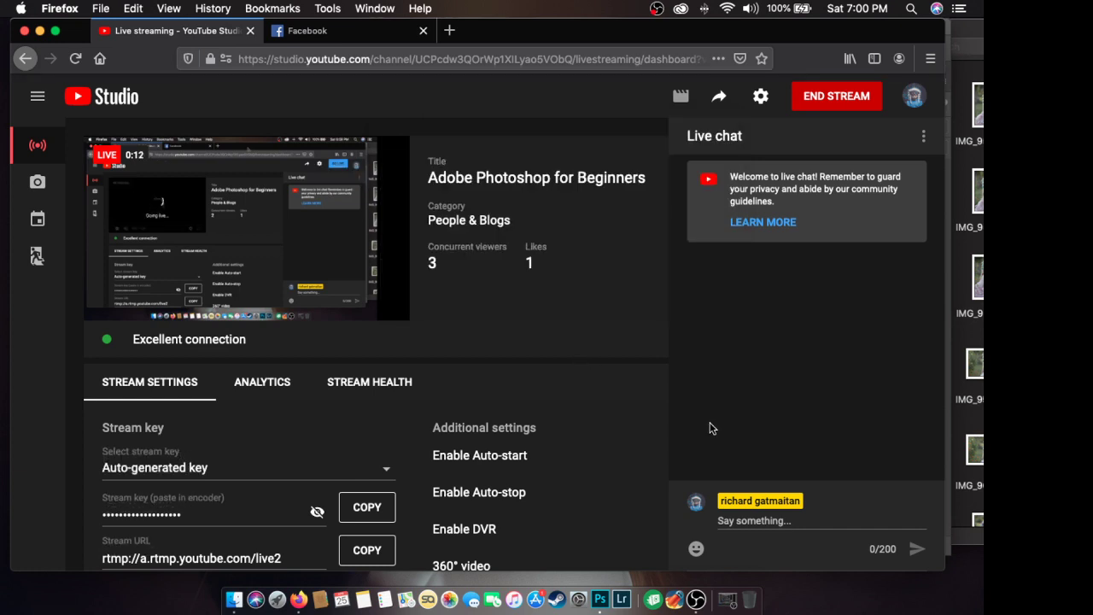
# Switch to Photoshop, bring up OBS over it and minimise the OBS window.
pyautogui.click(602, 597)
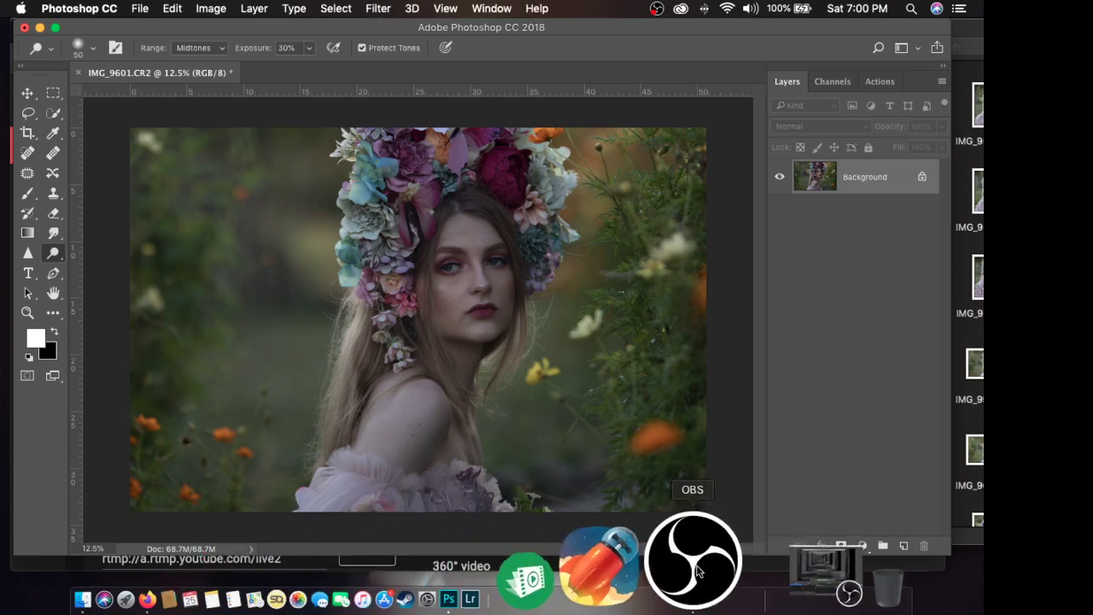
pyautogui.click(683, 560)
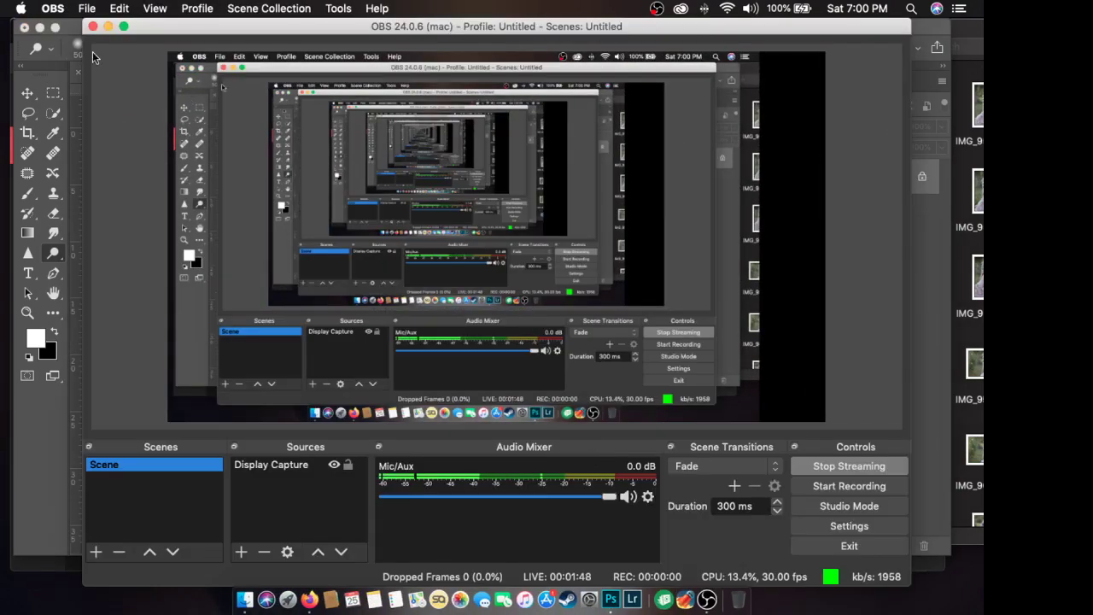
pyautogui.click(110, 26)
# Switch to the YouTube Studio page in Firefox and close the Finder window of CR2 photos behind it.
pyautogui.click(299, 593)
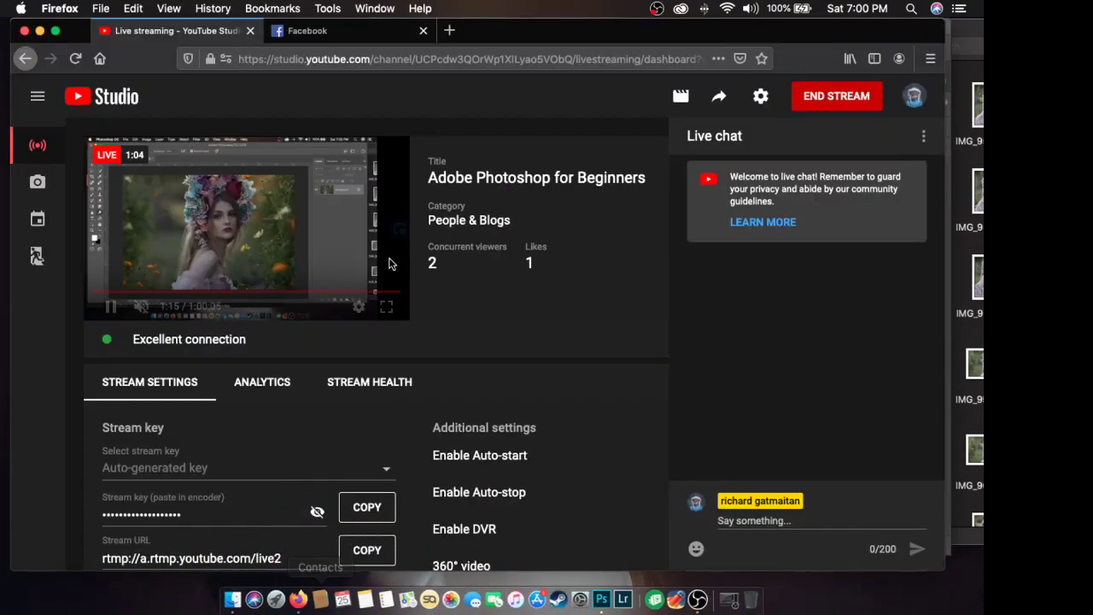
pyautogui.moveTo(557, 34); pyautogui.dragTo(566, 34)
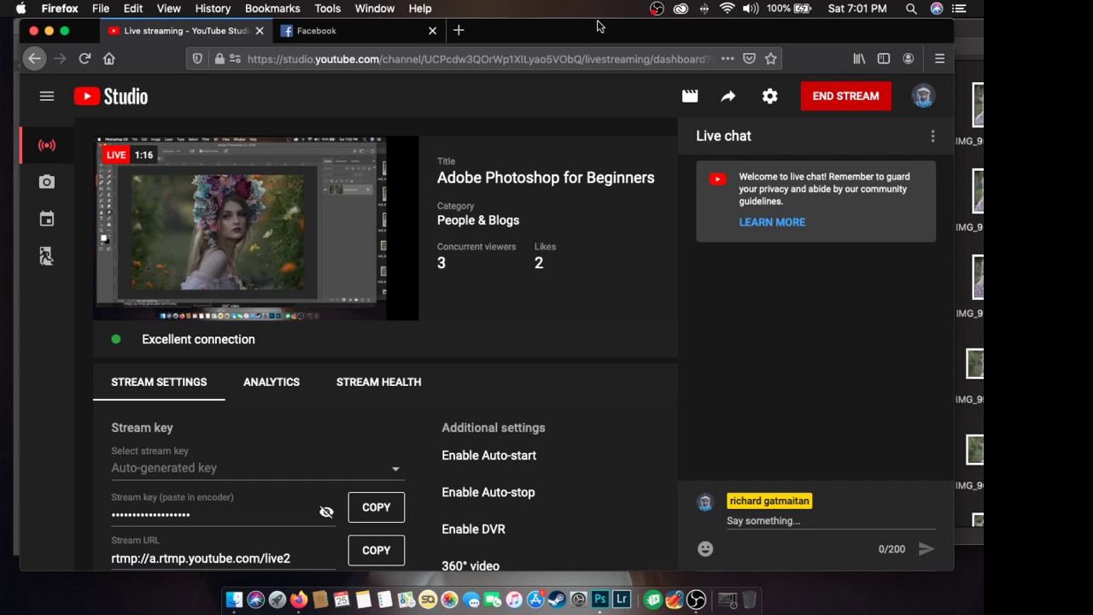
pyautogui.click(972, 542)
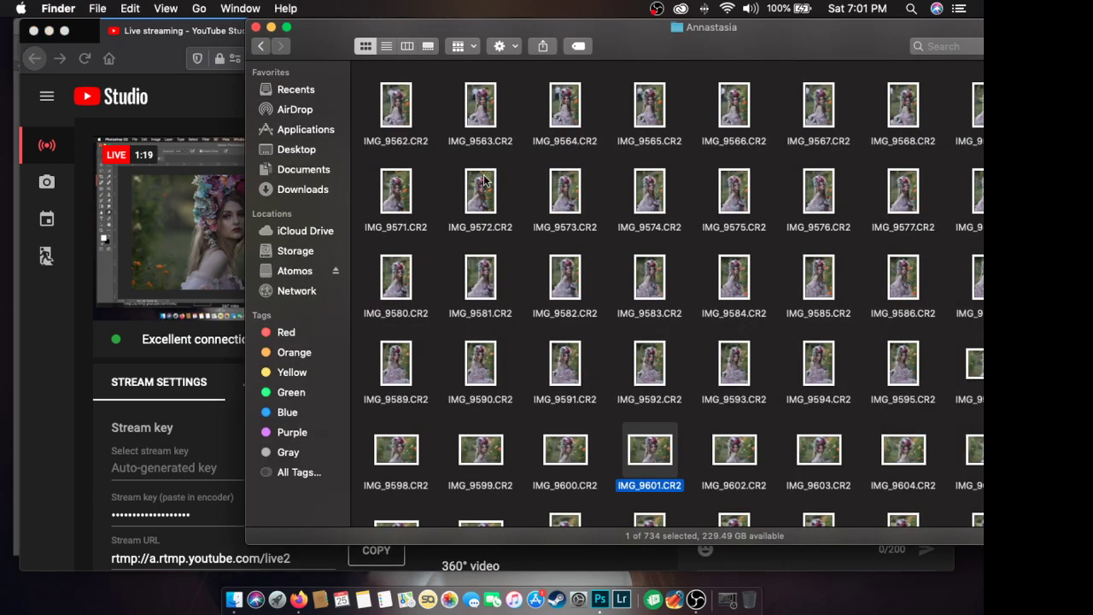
pyautogui.click(256, 28)
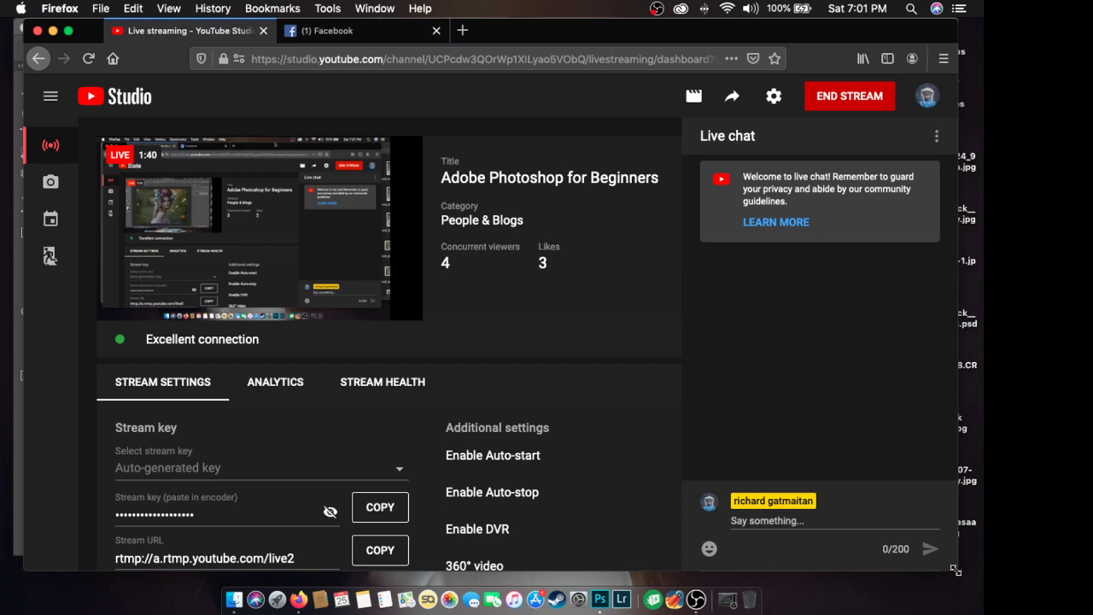
# Make the browser window slightly smaller and close the group chat that is open on the Facebook page.
pyautogui.moveTo(955, 569); pyautogui.dragTo(933, 541)
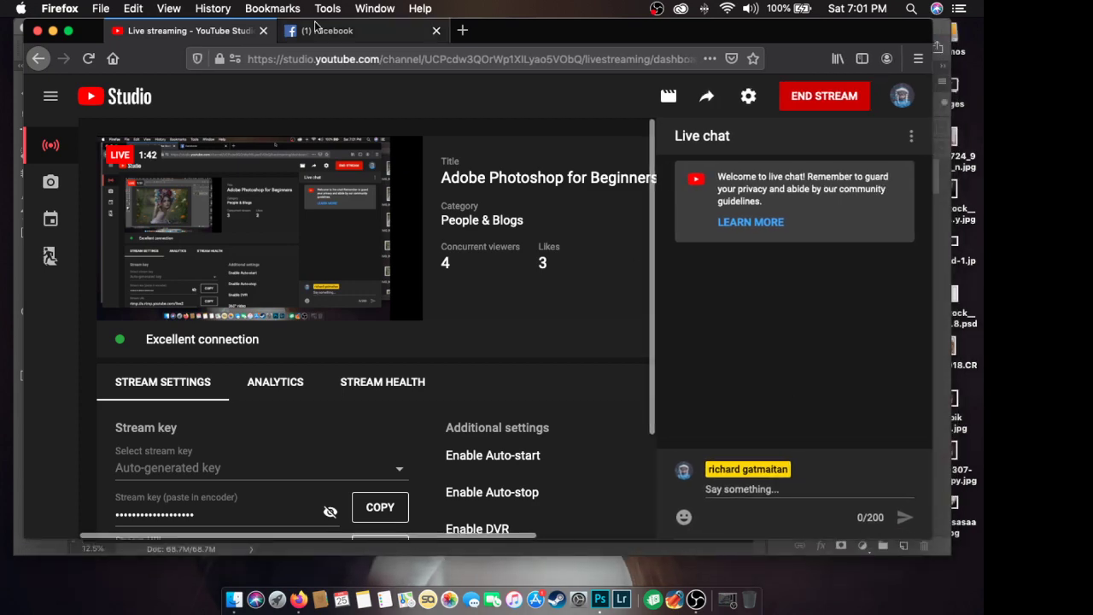
pyautogui.click(327, 31)
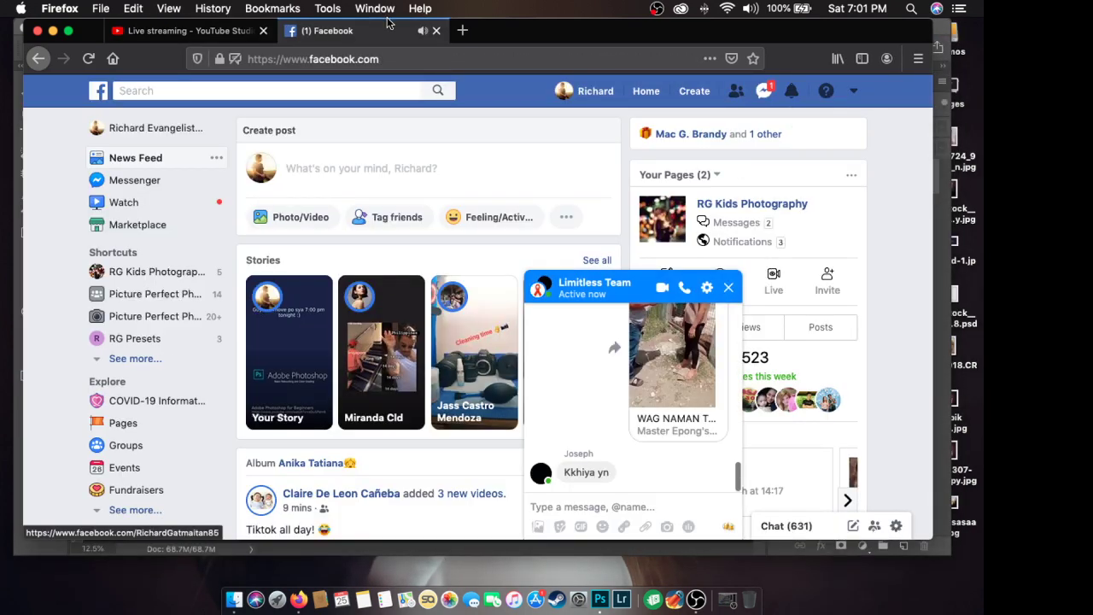
pyautogui.click(726, 286)
# Share the live stream from YouTube Studio to the Facebook News Feed with the message "Live Now!".
pyautogui.click(217, 36)
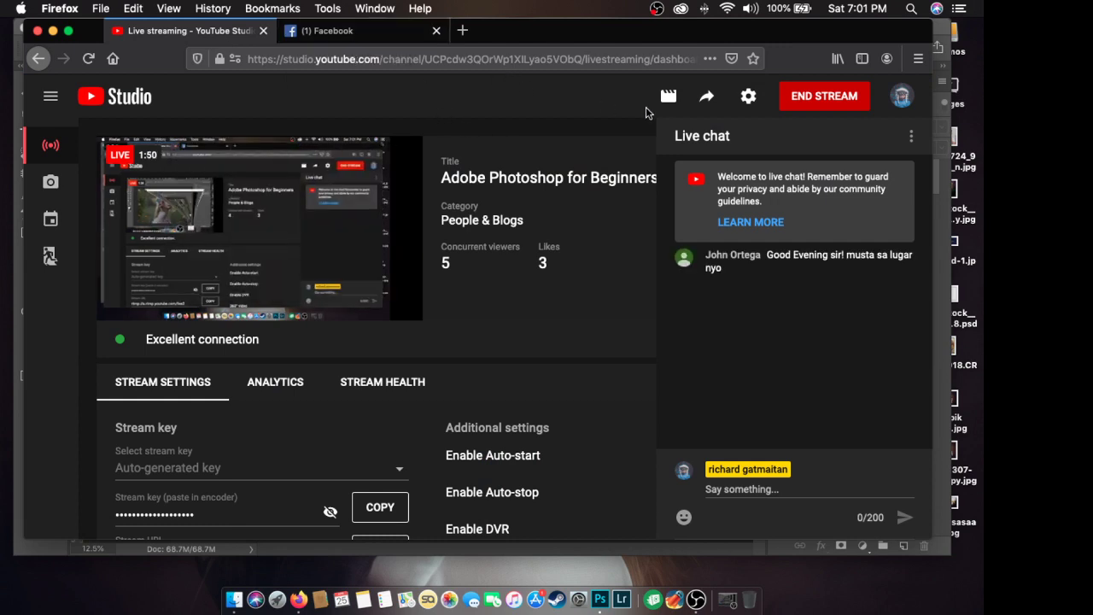
pyautogui.click(705, 97)
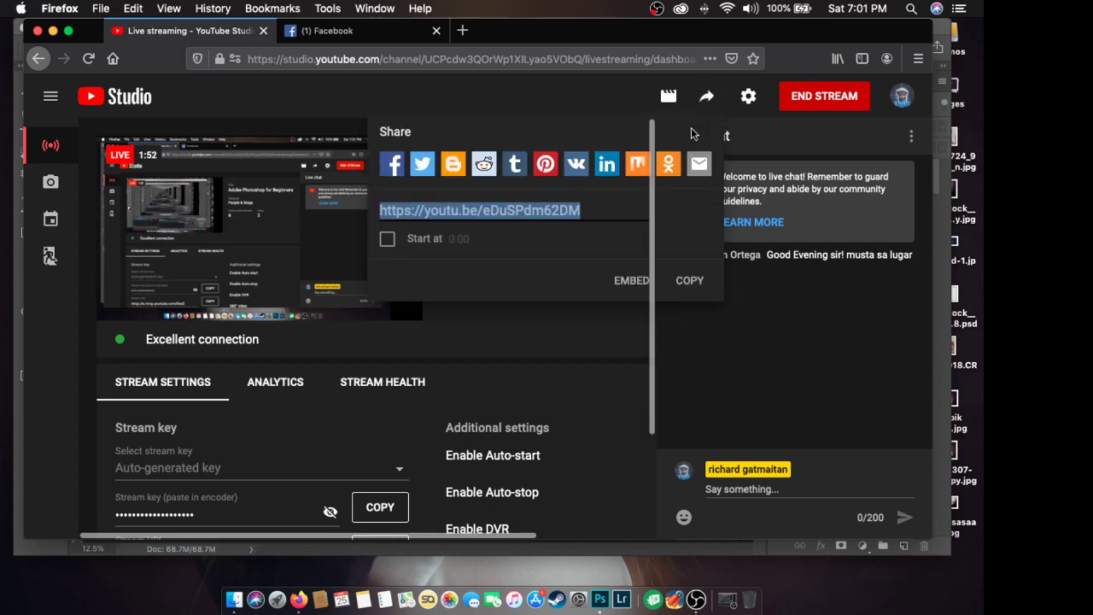
pyautogui.click(393, 169)
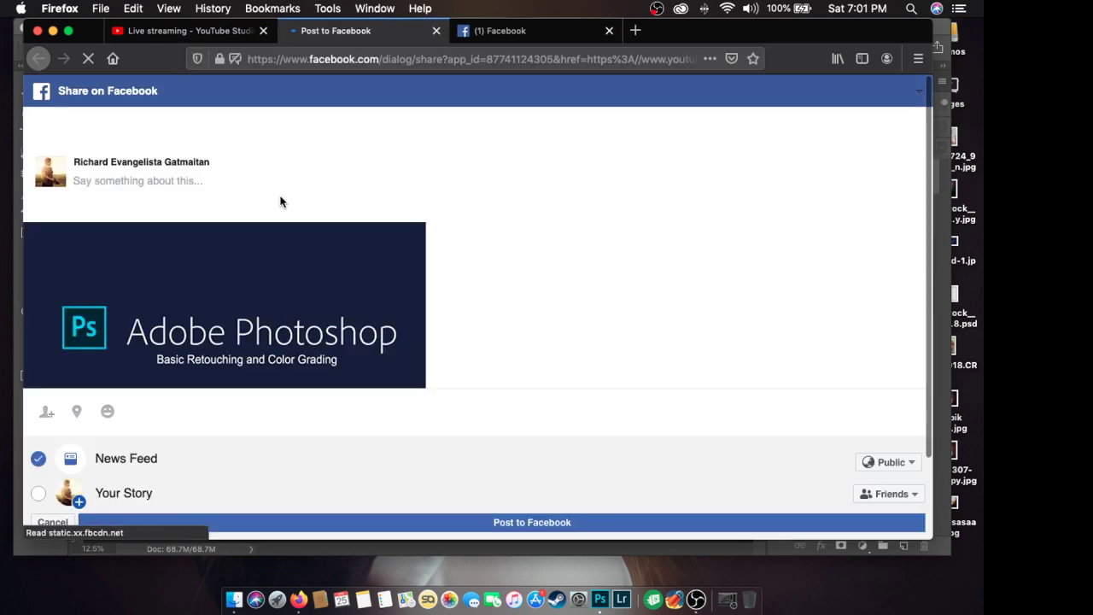
pyautogui.write('Liv')
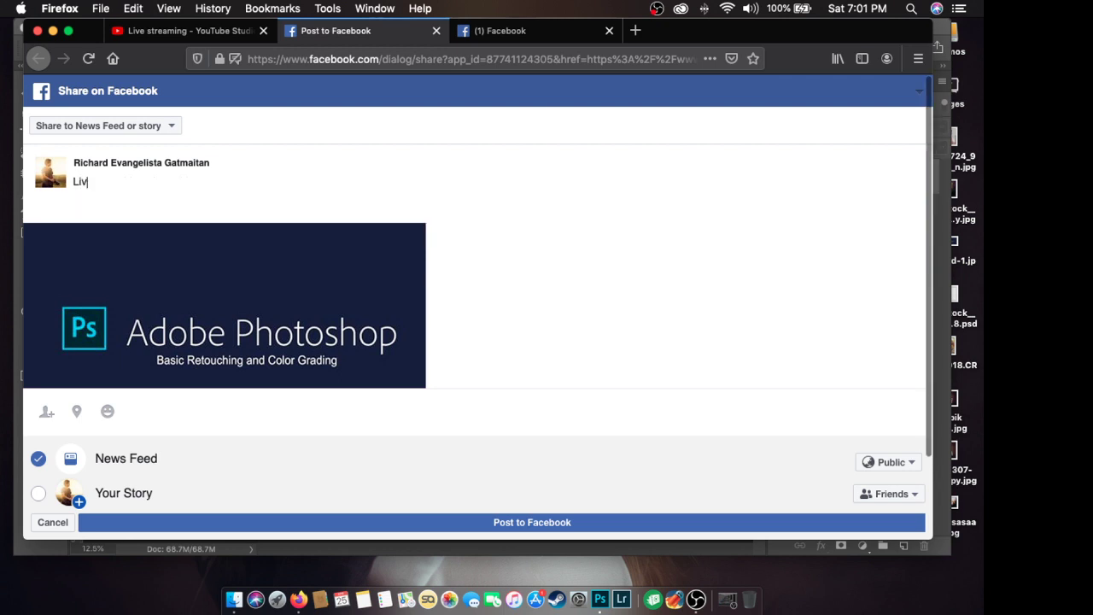
pyautogui.write('e Now!!!')
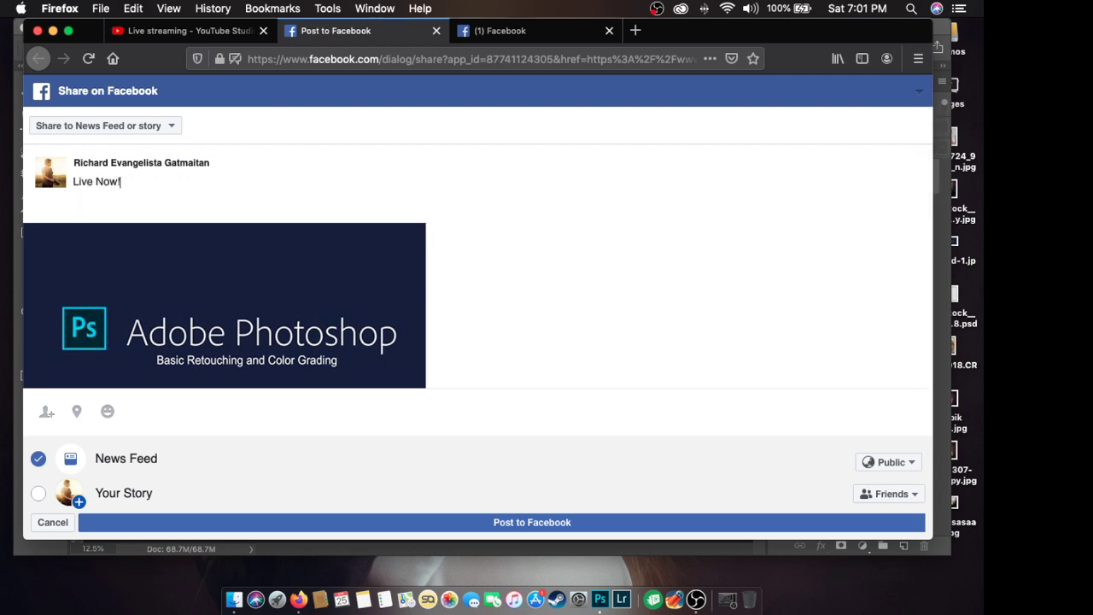
pyautogui.click(760, 521)
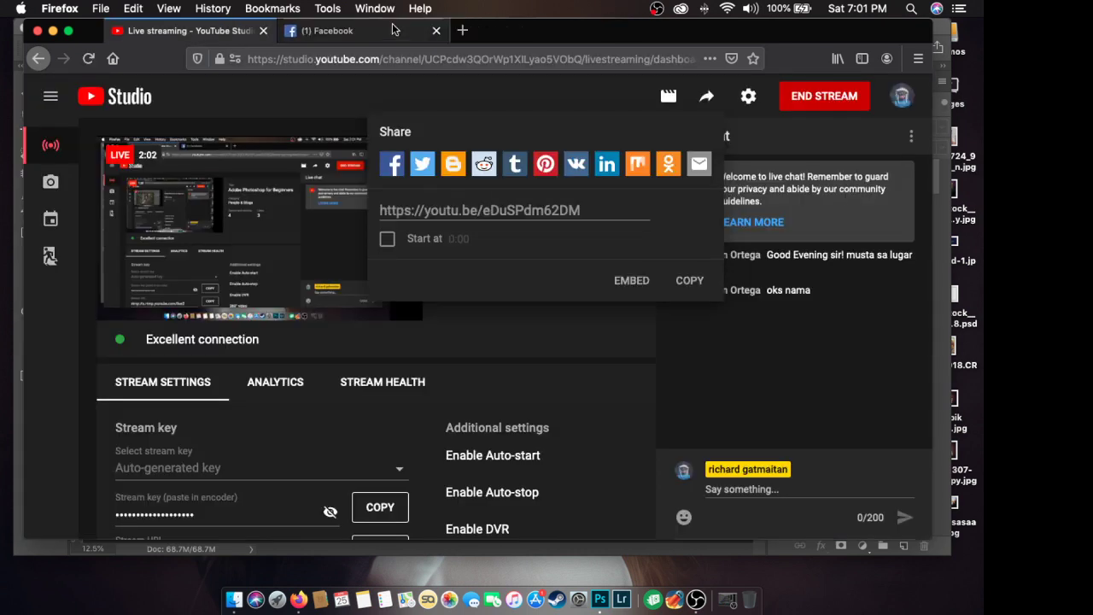
# Close the Facebook page and dismiss the share dialog in YouTube Studio.
pyautogui.click(436, 31)
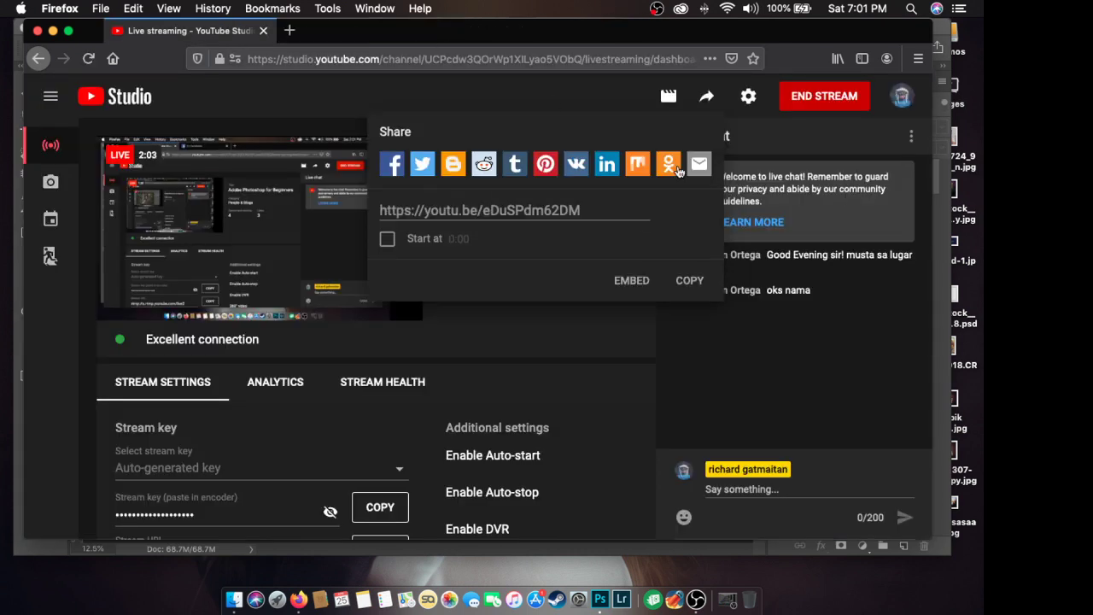
pyautogui.click(625, 323)
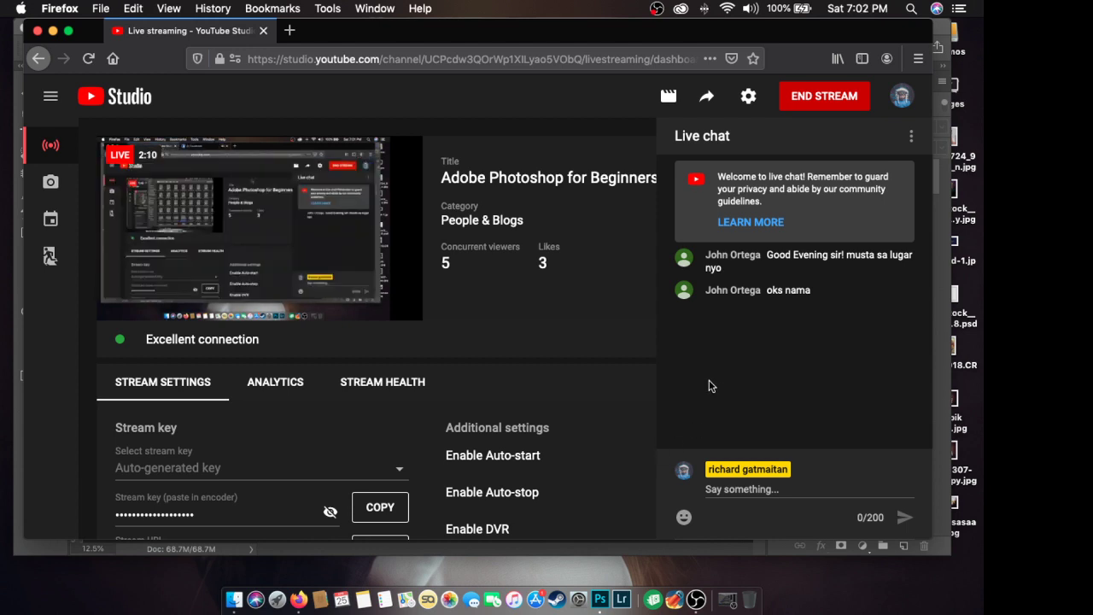
# Minimise the browser window, and reposition and enlarge the Photoshop window showing the portrait.
pyautogui.click(52, 31)
pyautogui.moveTo(416, 31)
pyautogui.mouseDown()
pyautogui.moveTo(429, 36)
pyautogui.moveTo(413, 36)
pyautogui.mouseUp()
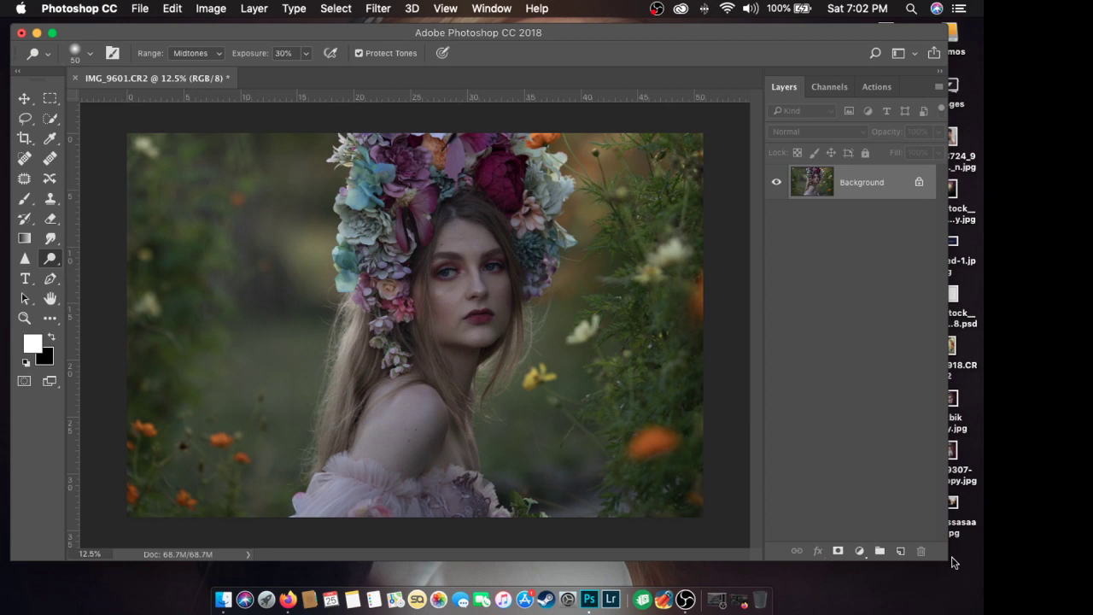
pyautogui.moveTo(954, 562); pyautogui.dragTo(969, 579)
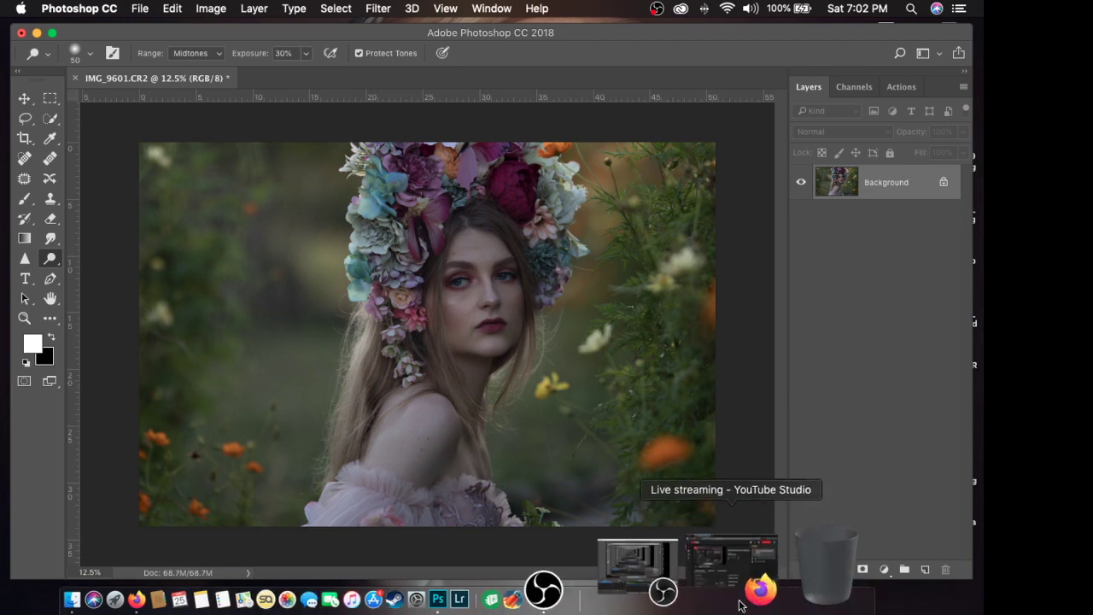
# Restore the YouTube Studio window to read the viewers' live chat messages, and minimise it again.
pyautogui.click(730, 568)
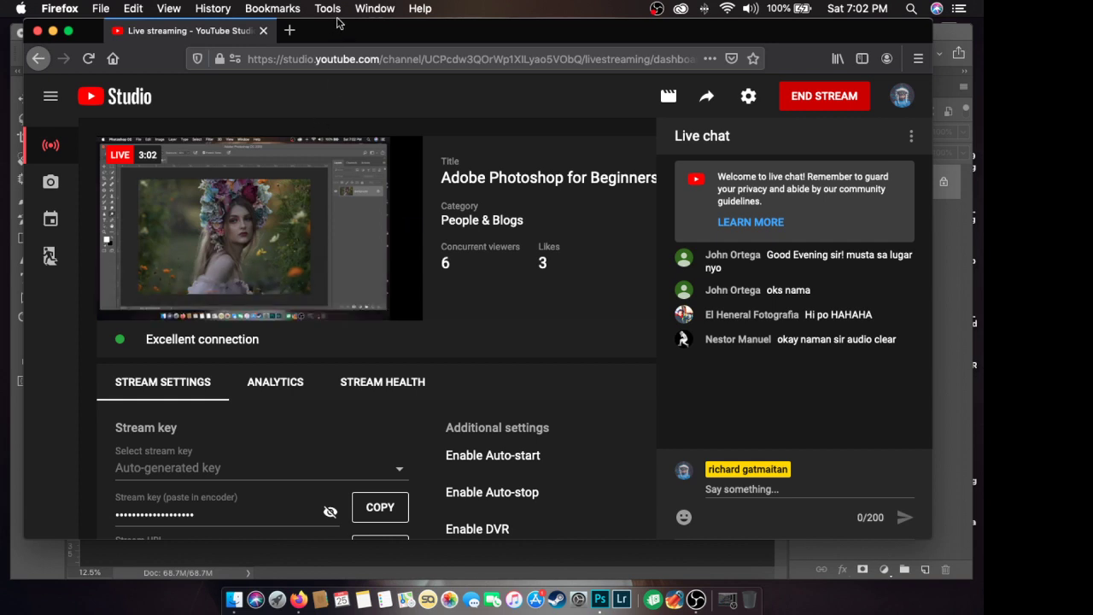
pyautogui.moveTo(340, 26); pyautogui.dragTo(343, 30)
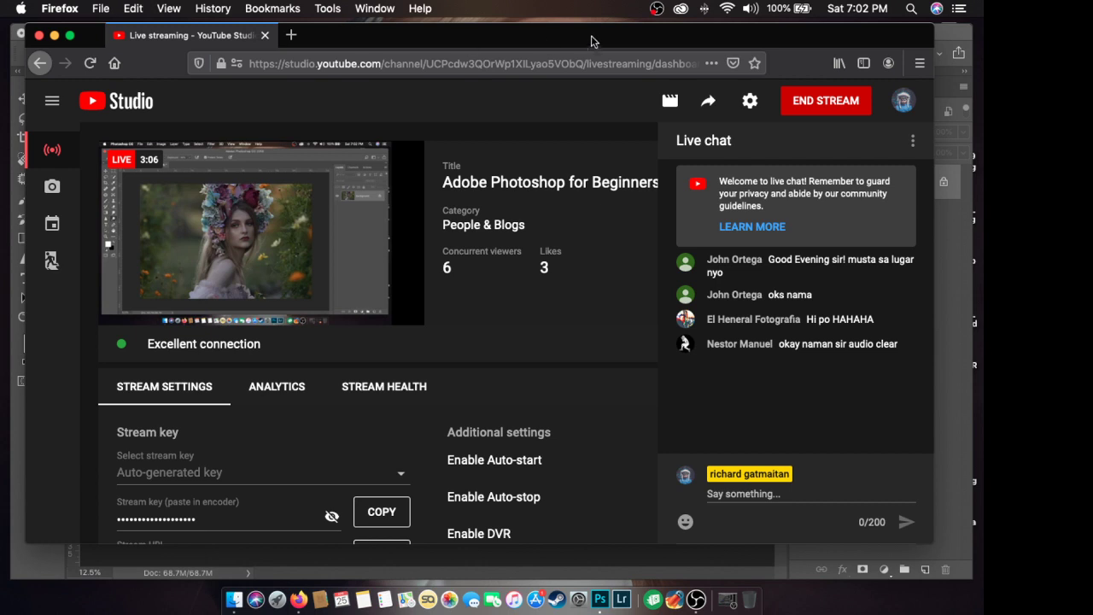
pyautogui.moveTo(593, 41); pyautogui.dragTo(603, 39)
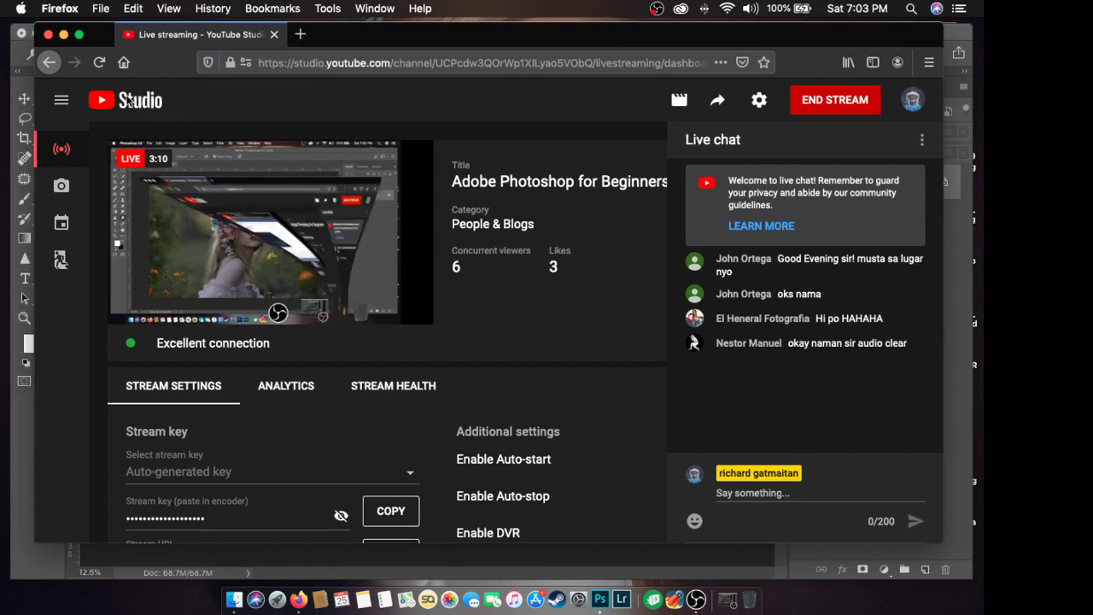
pyautogui.click(63, 34)
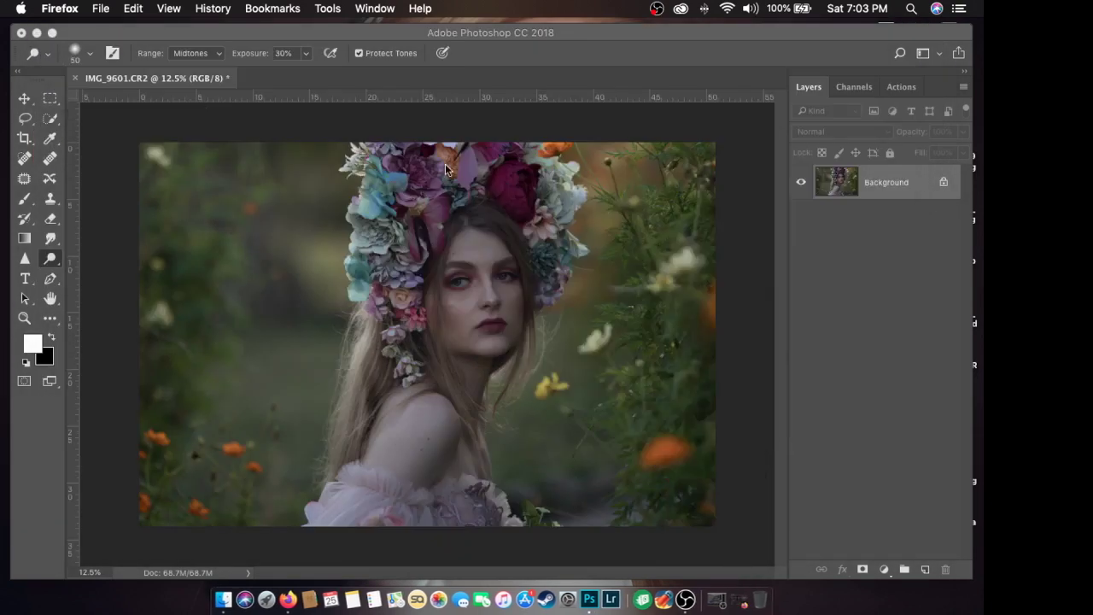
# Return to Photoshop and examine the model's face and surroundings in IMG_9601.CR2 at 16.67% and 25% zoom.
pyautogui.click(493, 36)
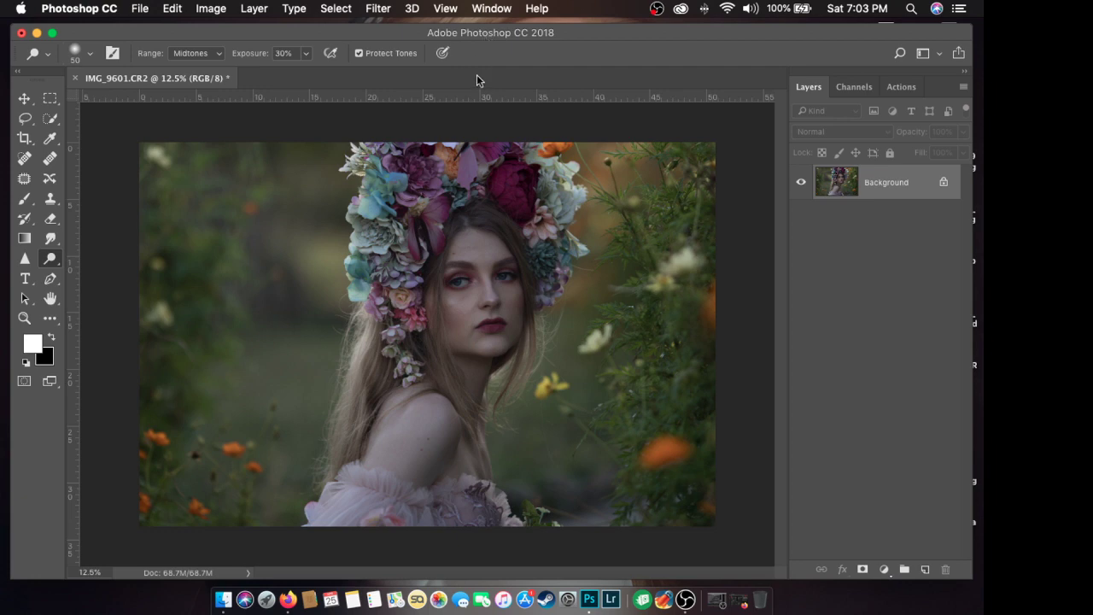
pyautogui.press('super+plus')
pyautogui.press('super+plus')
pyautogui.press('super+plus')
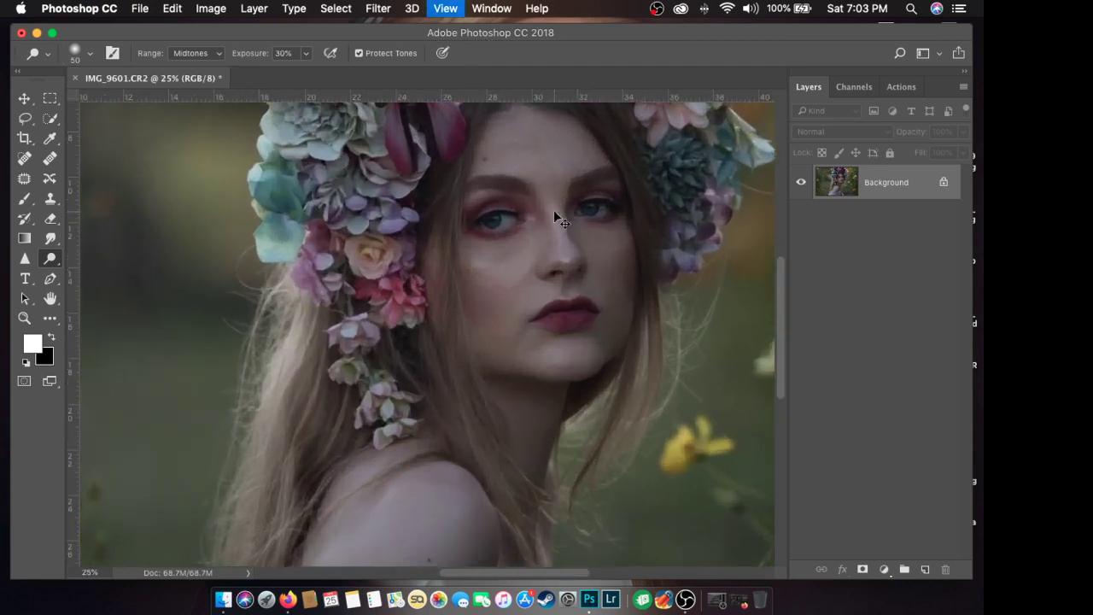
pyautogui.press('super+minus')
pyautogui.press('super+minus')
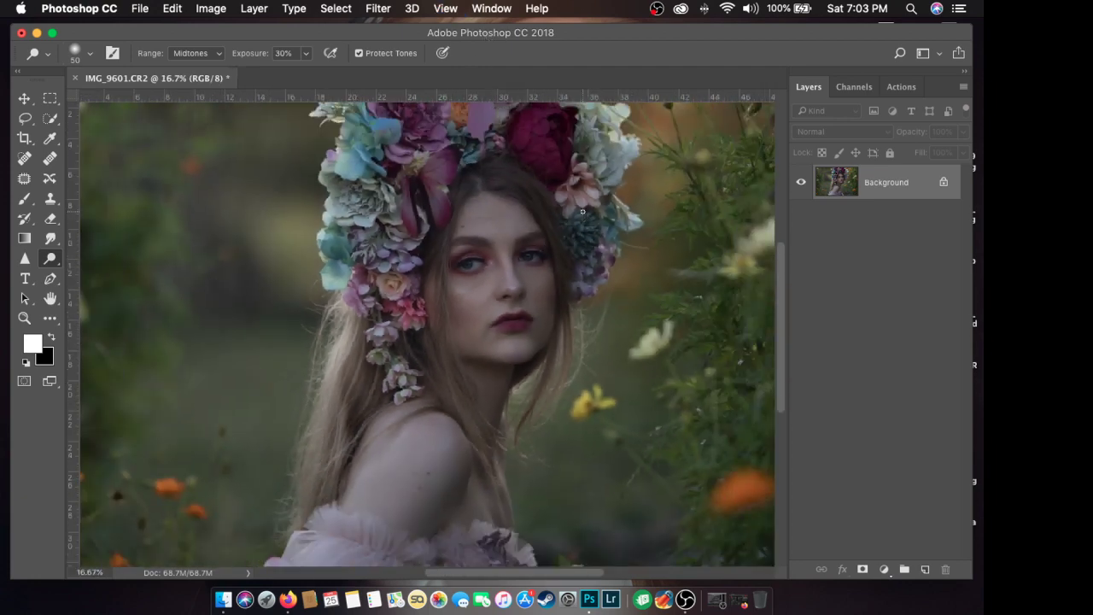
pyautogui.press('super+plus')
pyautogui.press('super+plus')
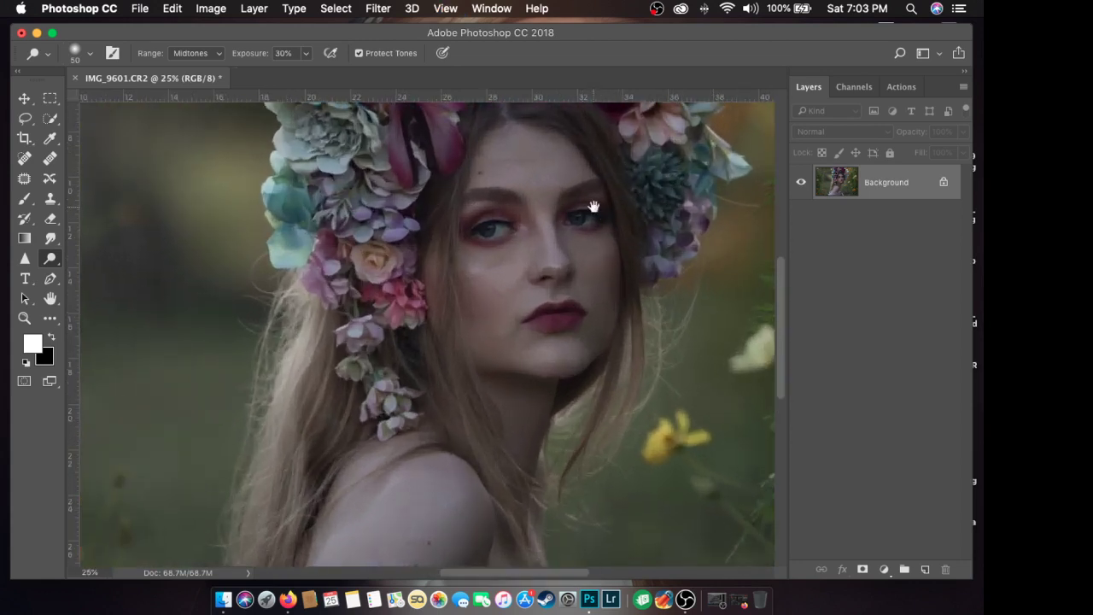
pyautogui.hscroll(2, 564, 213)
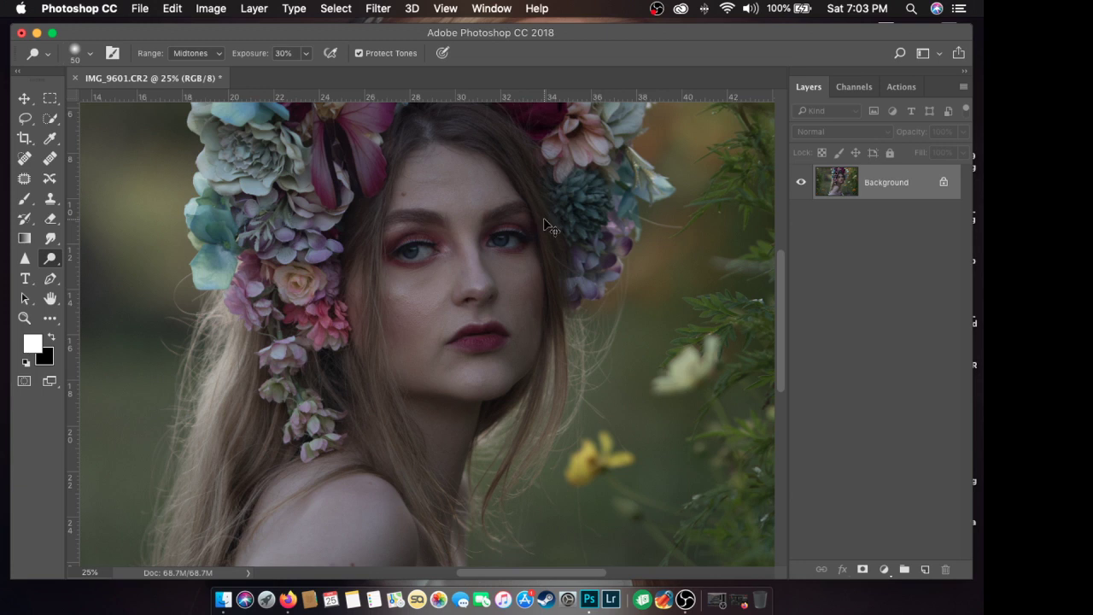
pyautogui.press('super+equal')
pyautogui.press('super+minus')
pyautogui.press('super+minus')
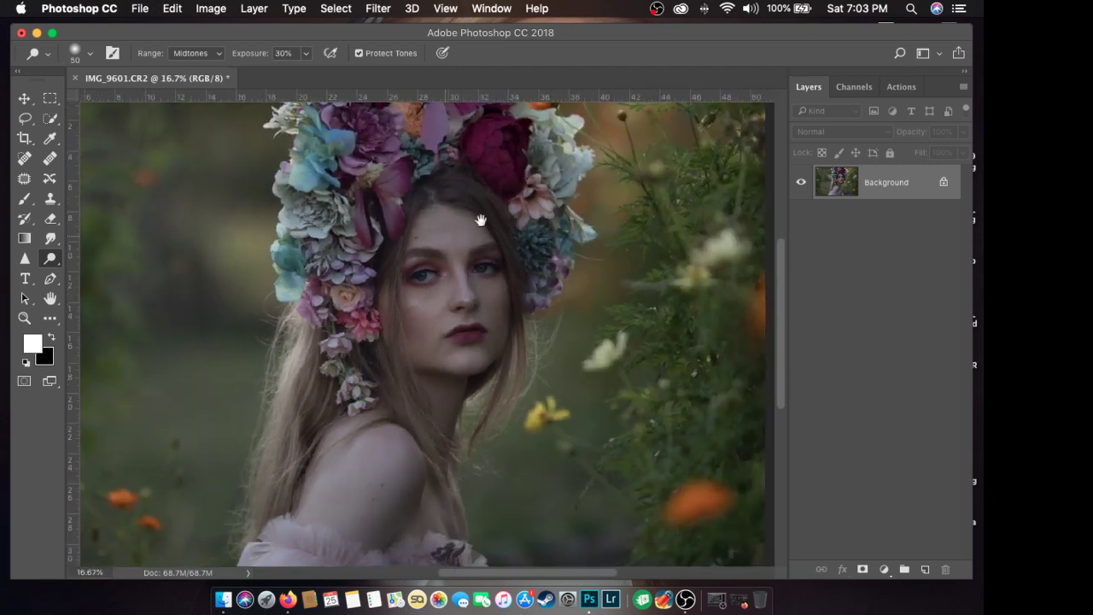
pyautogui.hscroll(-5, 511, 213)
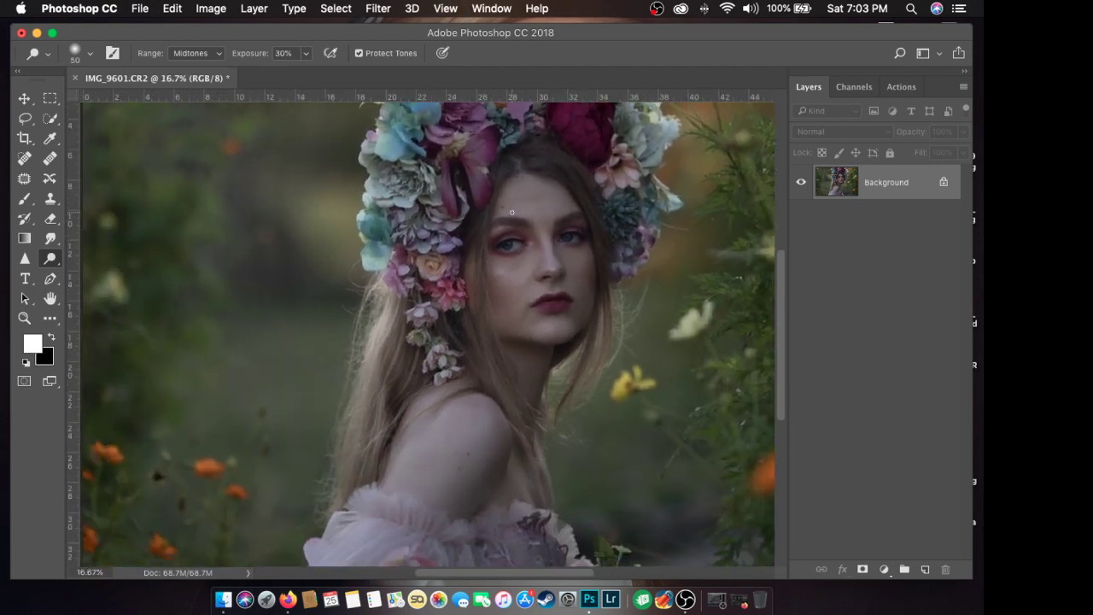
pyautogui.press('super+equal')
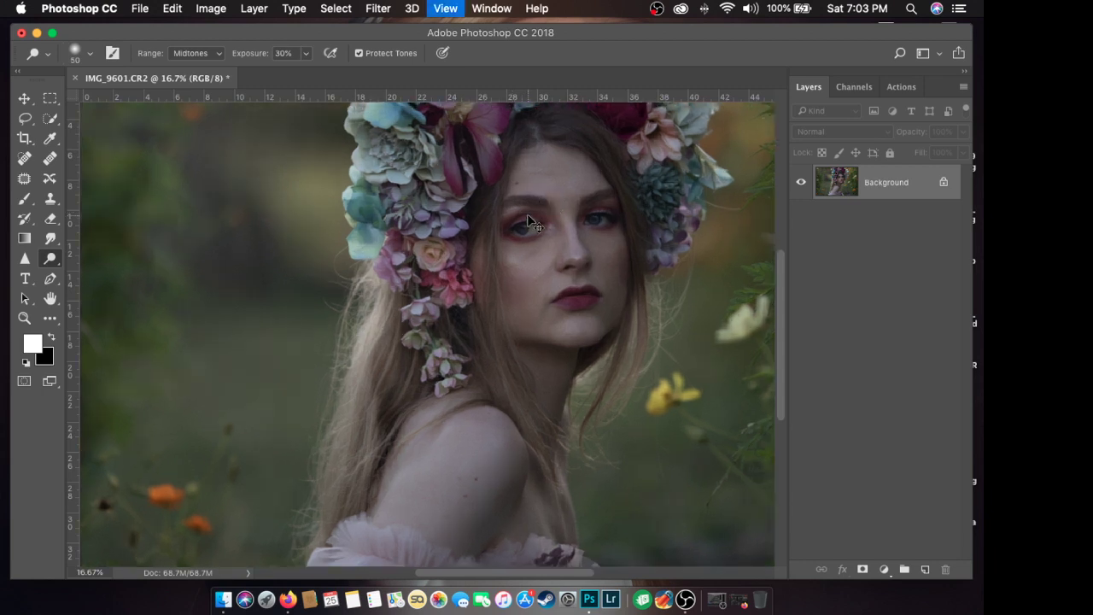
pyautogui.hscroll(3, 527, 214)
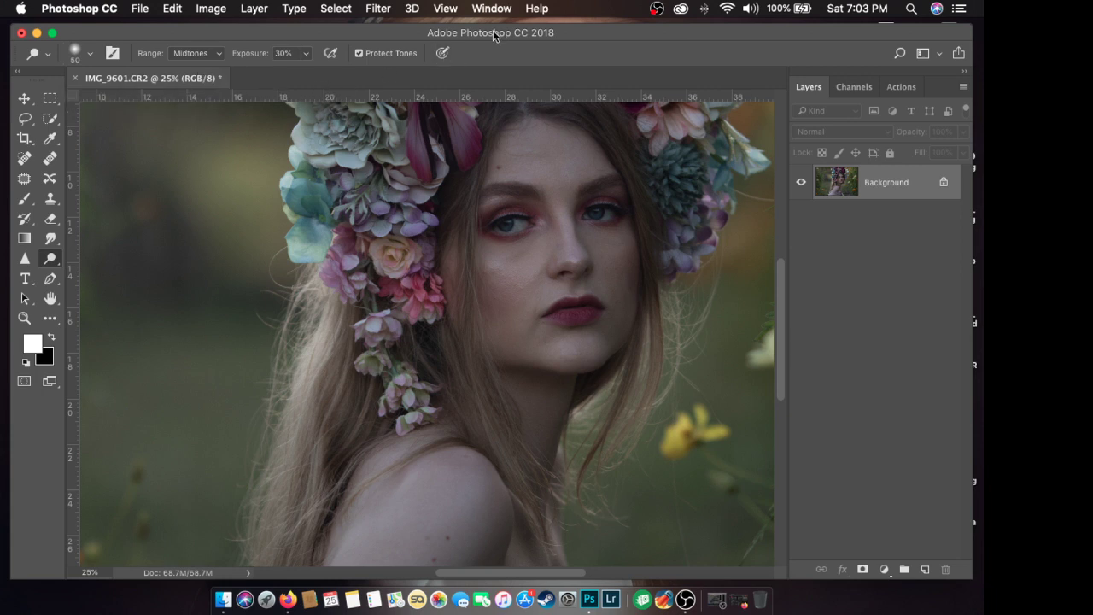
pyautogui.moveTo(497, 34); pyautogui.dragTo(491, 31)
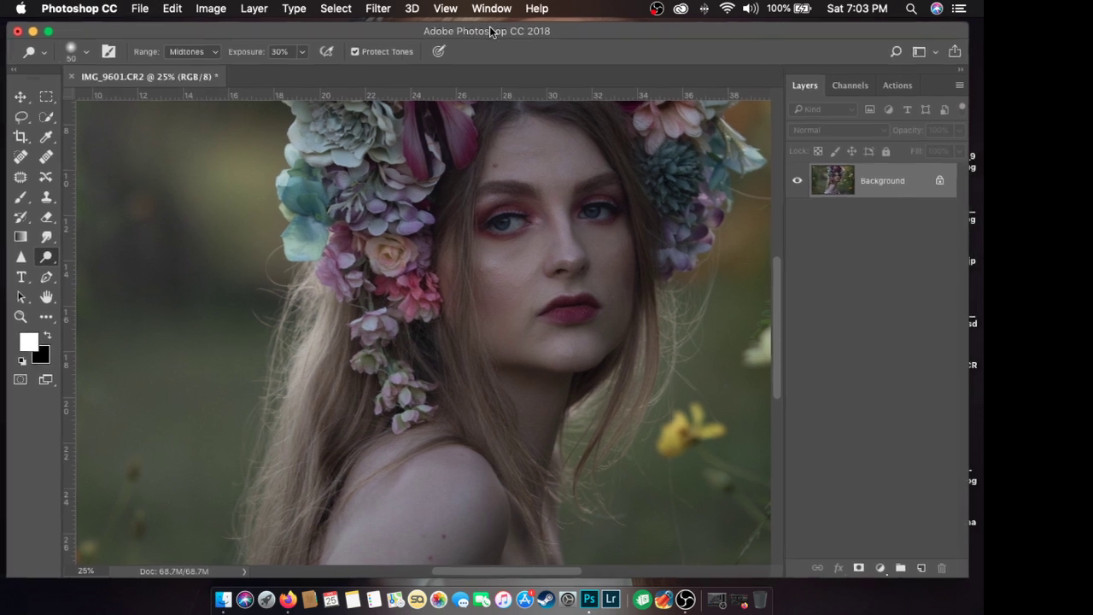
pyautogui.click(966, 581)
pyautogui.moveTo(619, 37); pyautogui.dragTo(615, 36)
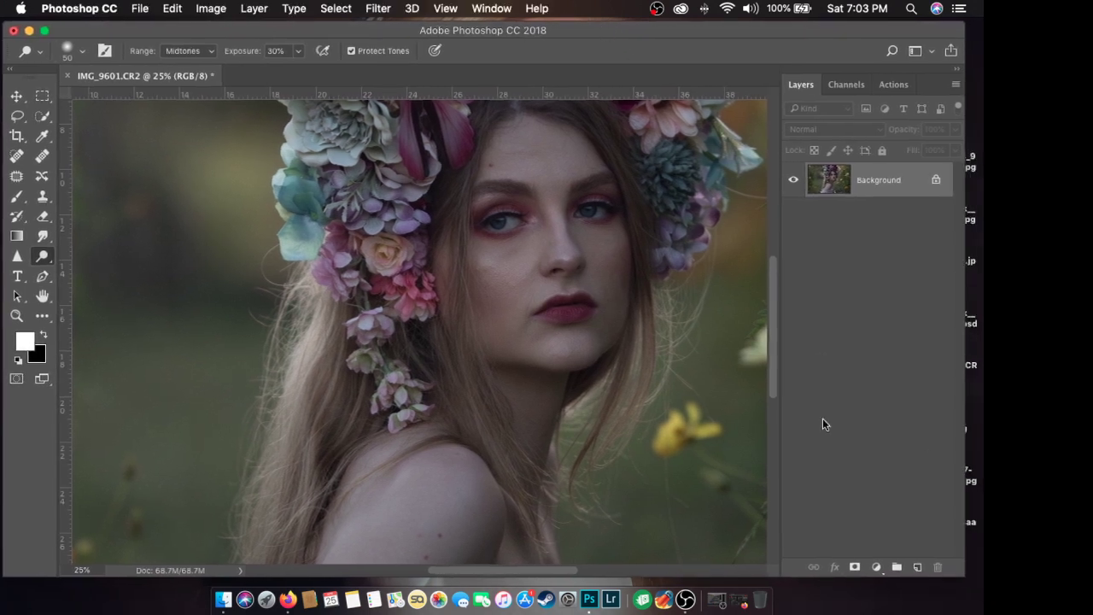
pyautogui.click(971, 580)
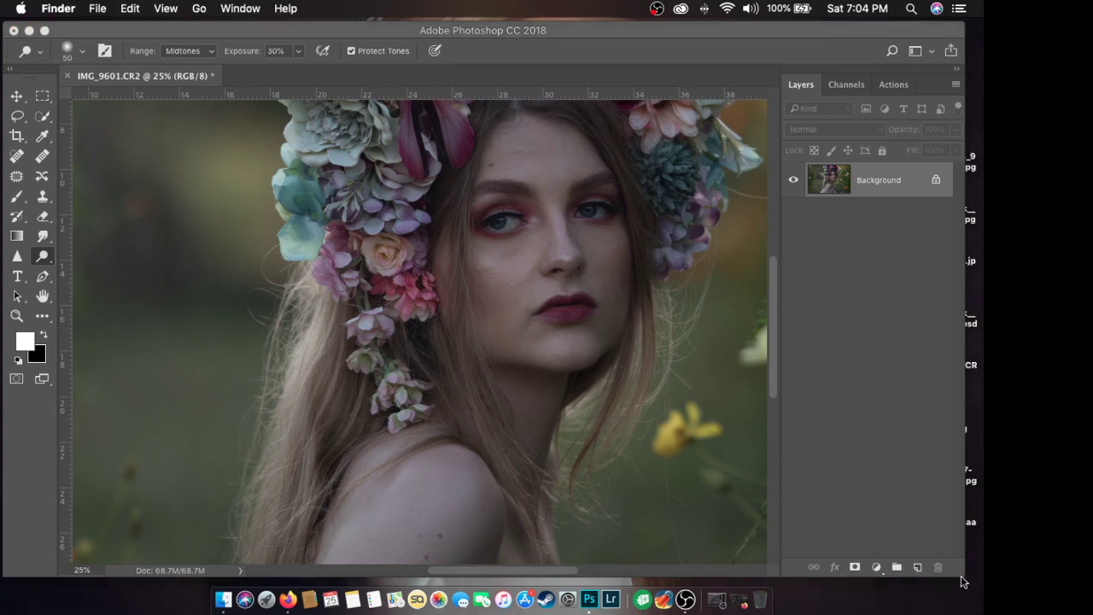
pyautogui.click(790, 29)
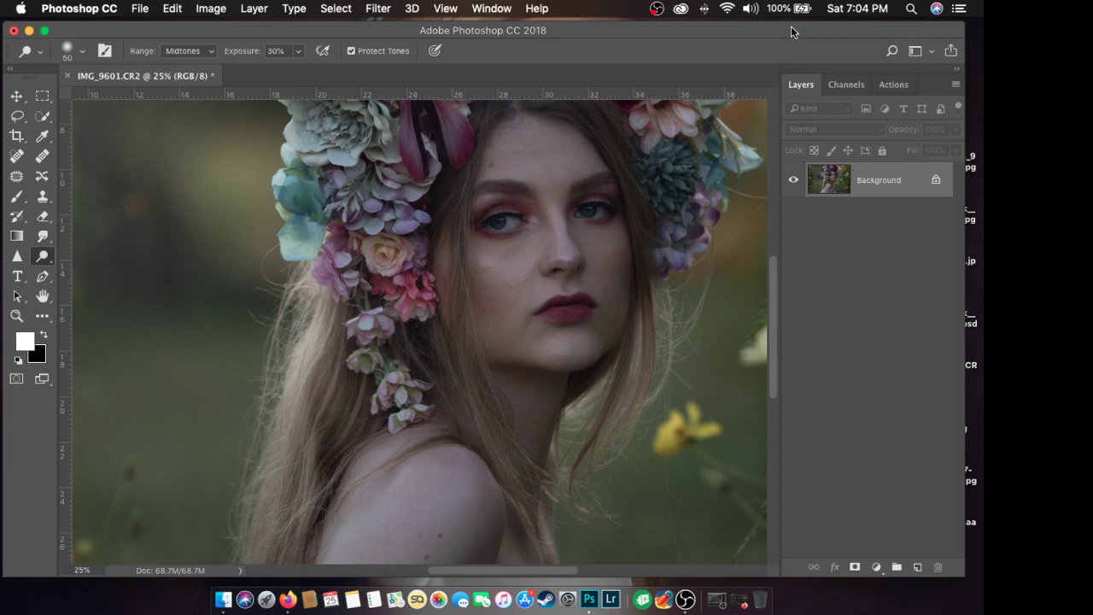
# Examine the model's face and floral headpiece in IMG_9601.CR2 at 33.33% and 25% zoom.
pyautogui.press('super+minus')
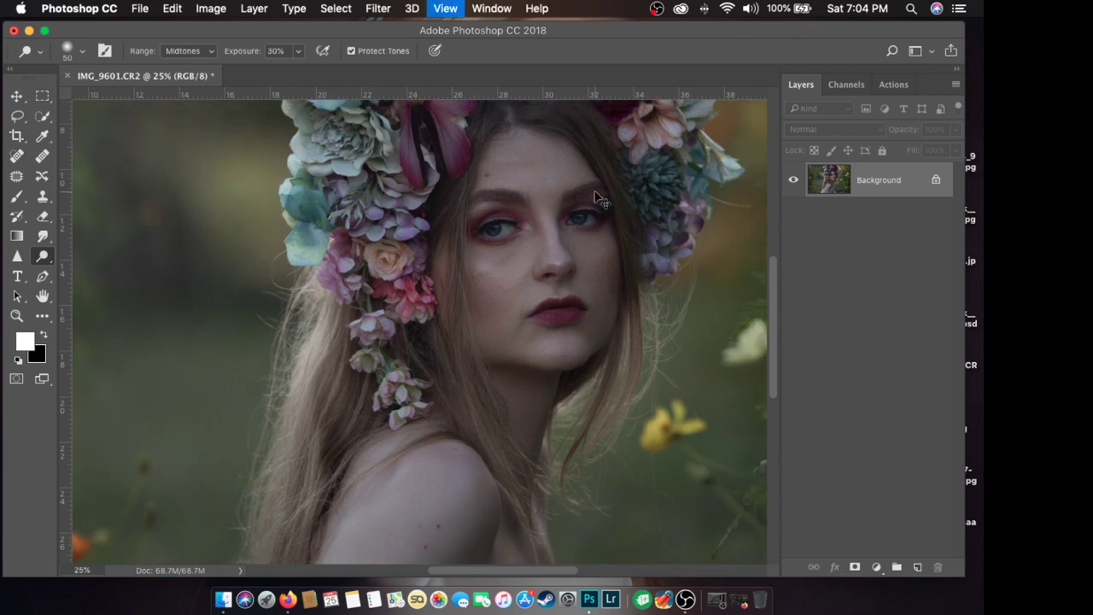
pyautogui.press('super+equal')
pyautogui.press('super+equal')
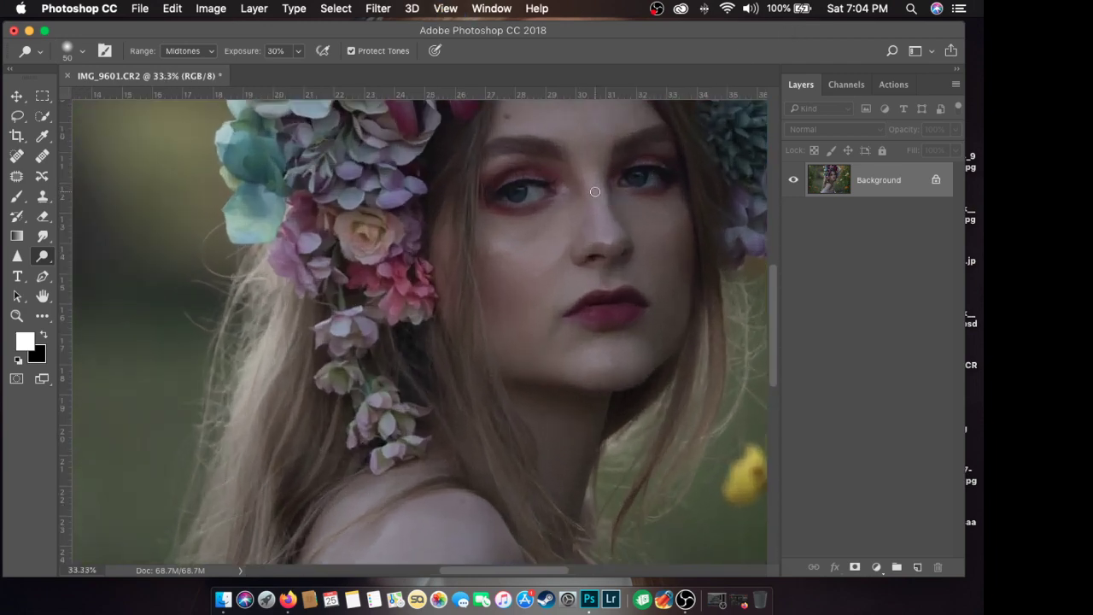
pyautogui.press('super+equal')
pyautogui.press('super+minus')
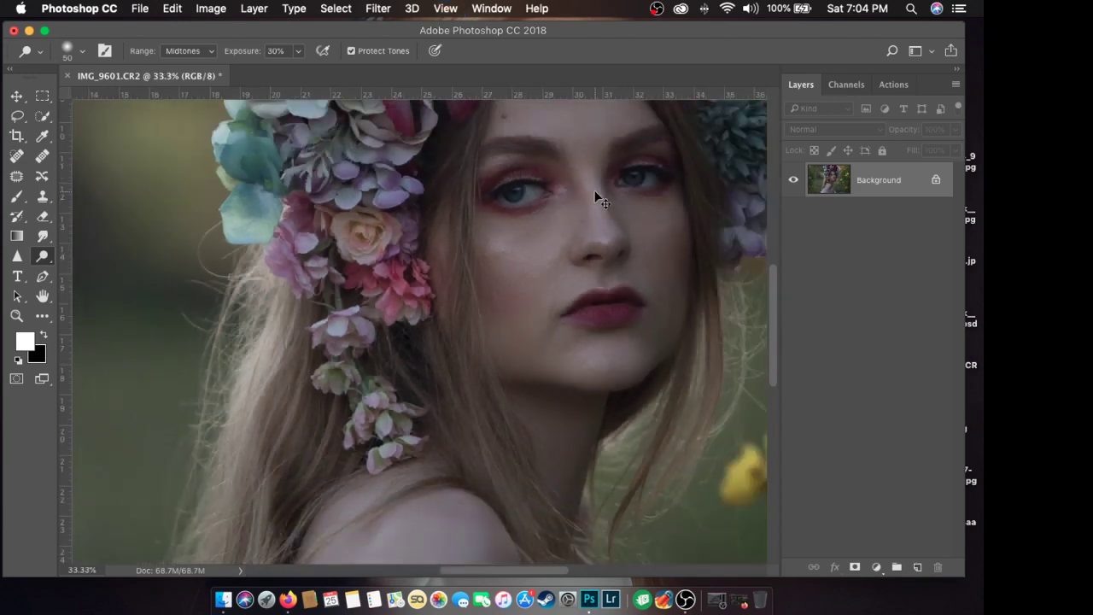
pyautogui.press('super+minus')
pyautogui.moveTo(604, 183); pyautogui.dragTo(544, 211)
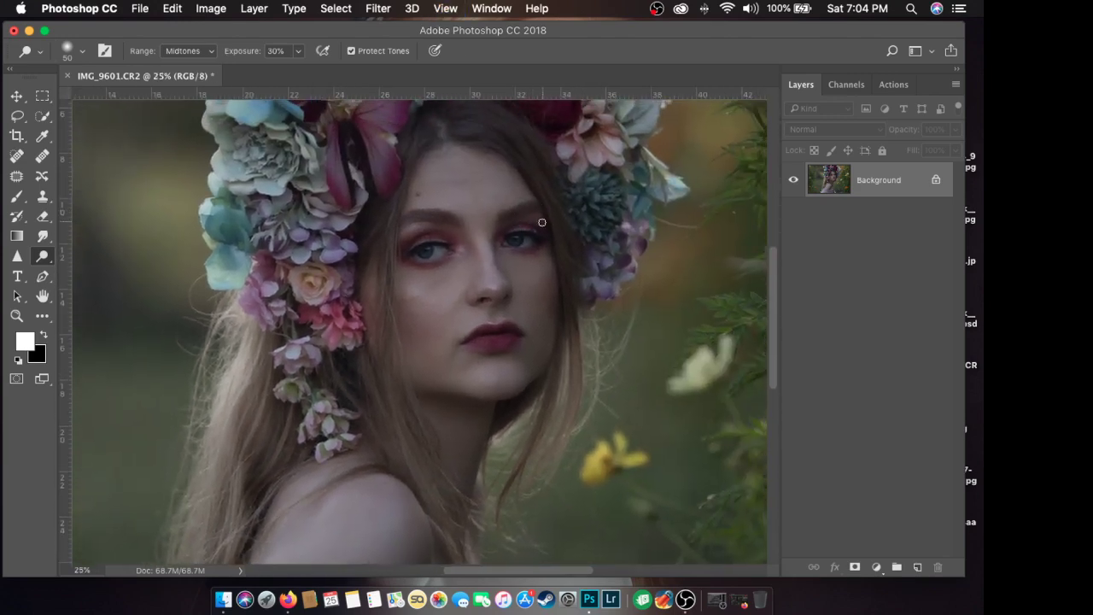
# Reposition the Photoshop window and enlarge it so that it fills the area above the Dock.
pyautogui.moveTo(463, 34); pyautogui.dragTo(491, 38)
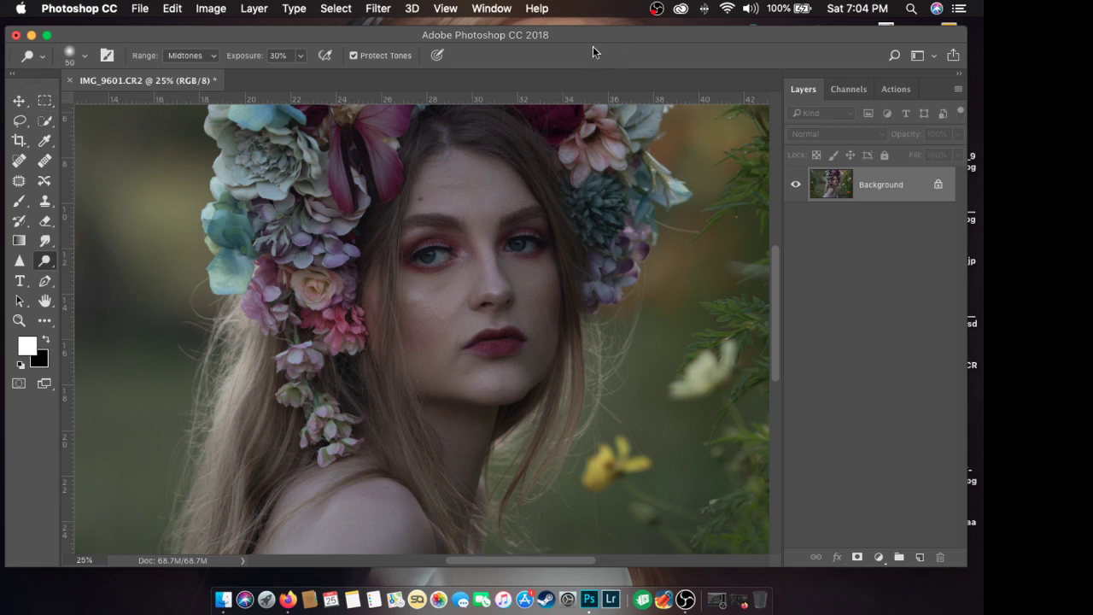
pyautogui.moveTo(618, 35); pyautogui.dragTo(621, 35)
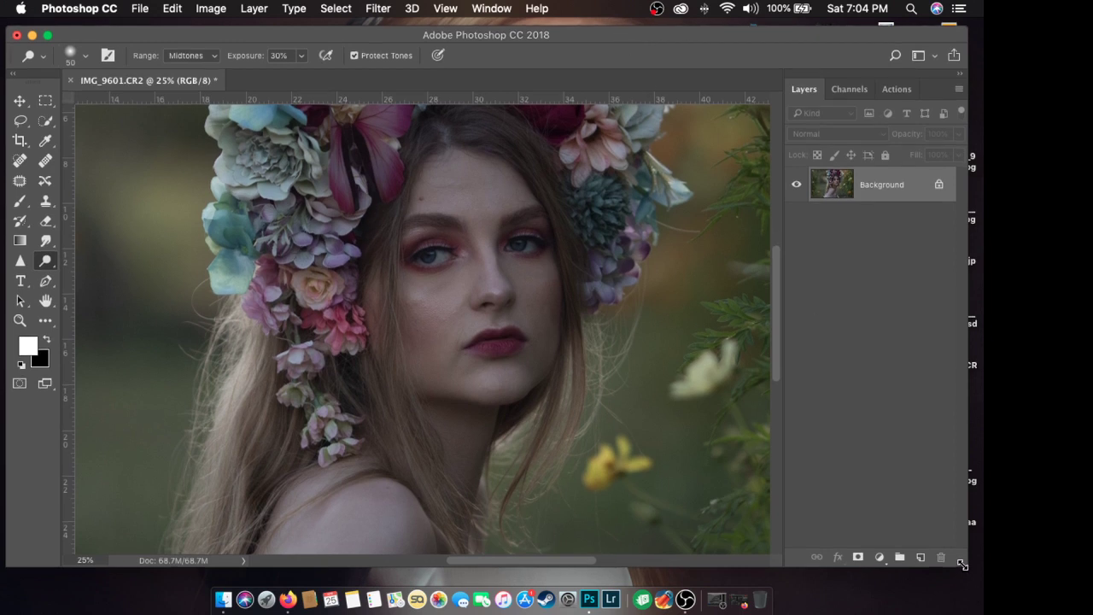
pyautogui.moveTo(962, 565); pyautogui.dragTo(967, 578)
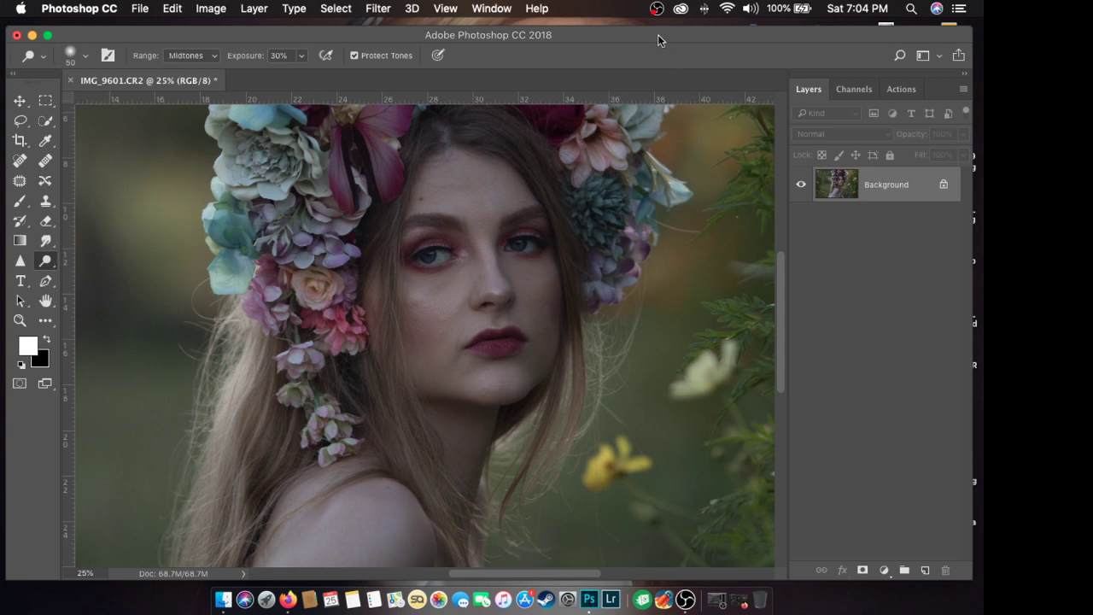
pyautogui.moveTo(657, 35); pyautogui.dragTo(658, 32)
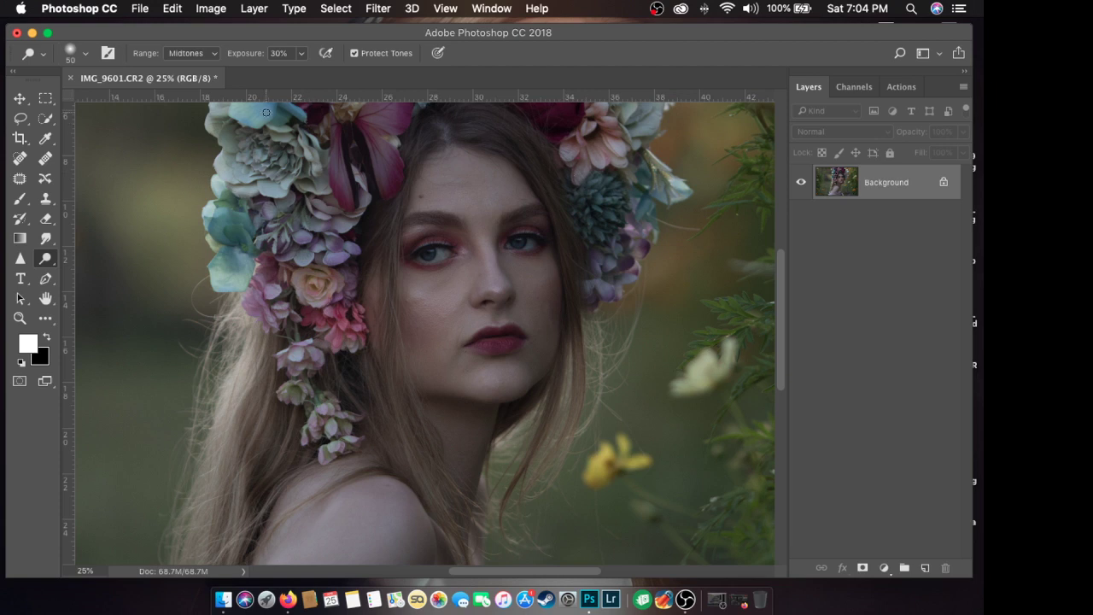
pyautogui.moveTo(229, 41); pyautogui.dragTo(228, 41)
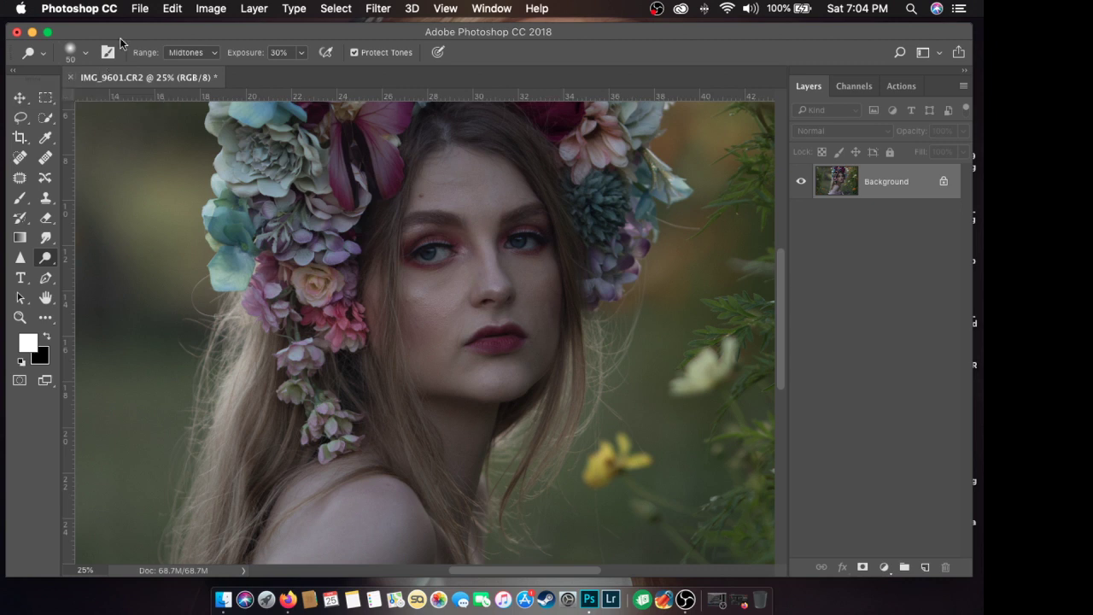
# In Finder, browse the Atomos drive's Files Quarter 2019/2020 folder to the model's photo folder and locate IMG_9601.CR2.
pyautogui.click(143, 10)
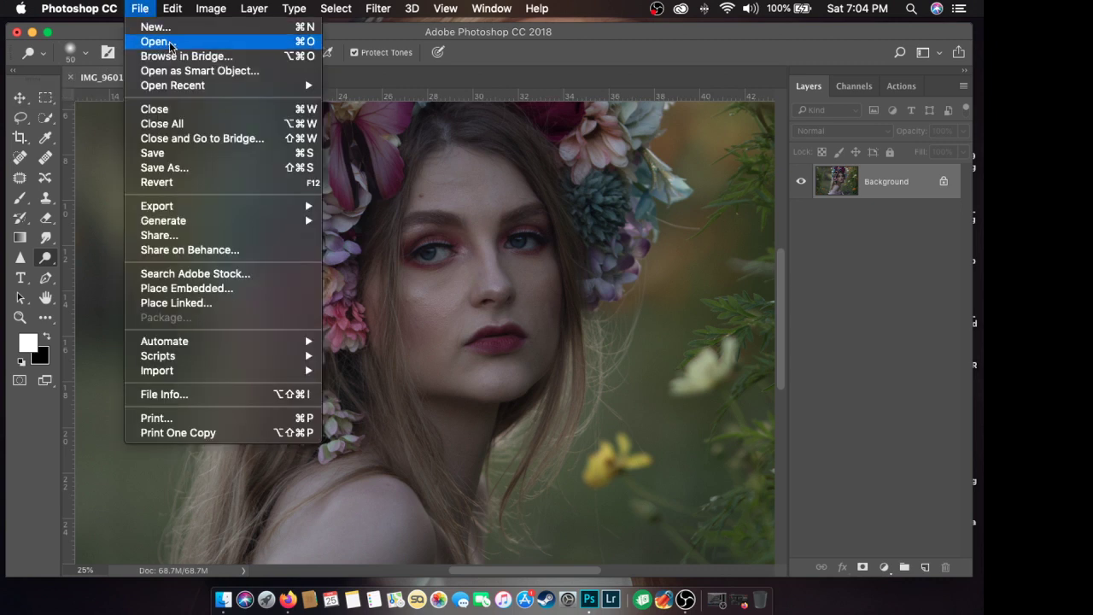
pyautogui.click(349, 34)
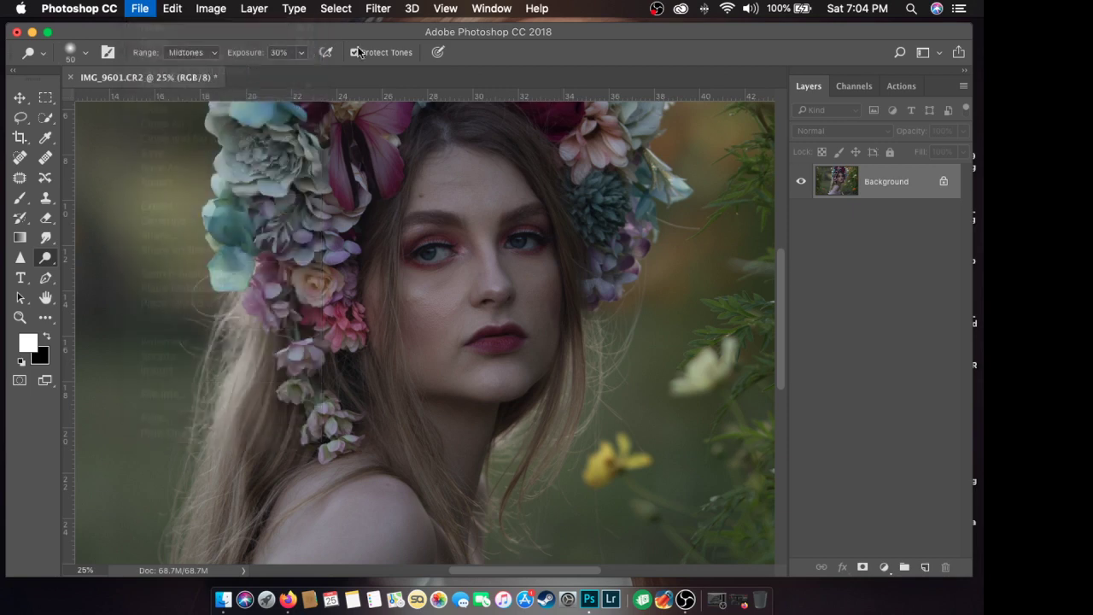
pyautogui.click(226, 598)
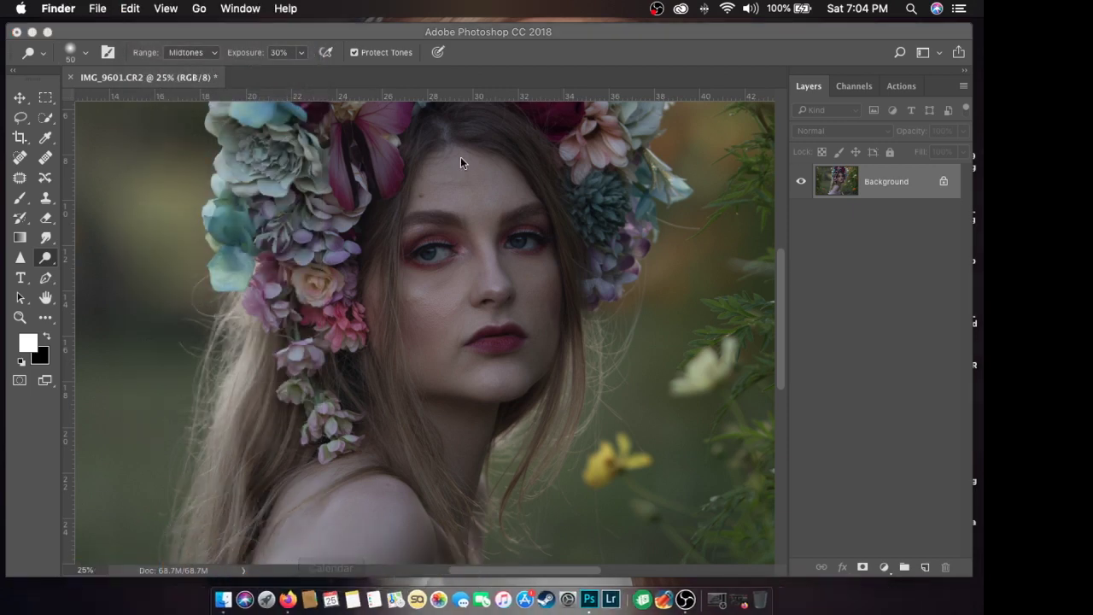
pyautogui.moveTo(374, 92); pyautogui.dragTo(717, 113)
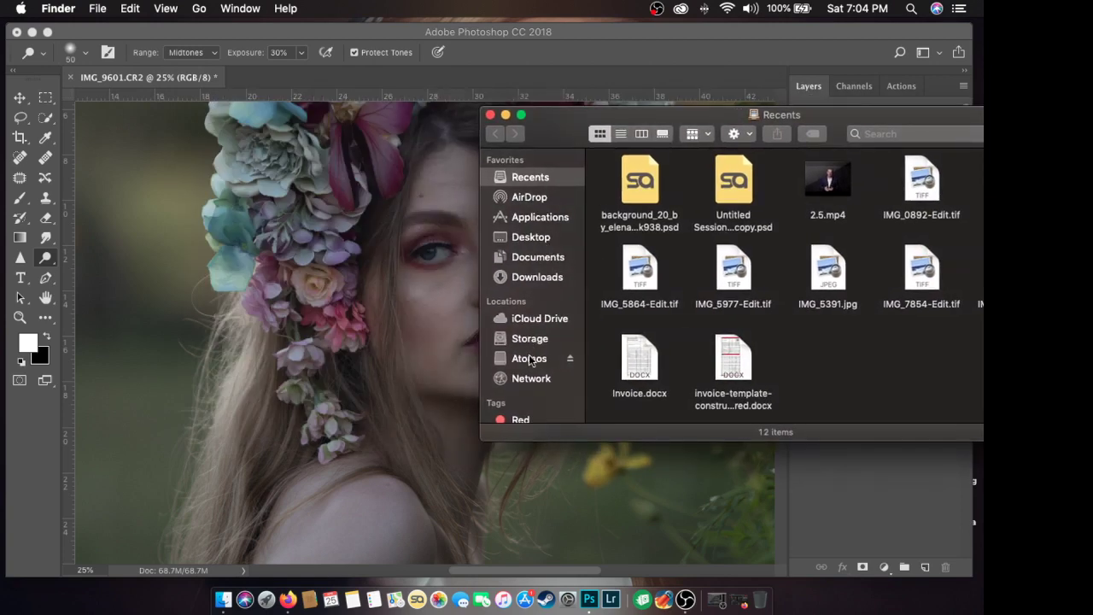
pyautogui.click(531, 359)
pyautogui.doubleClick(632, 180)
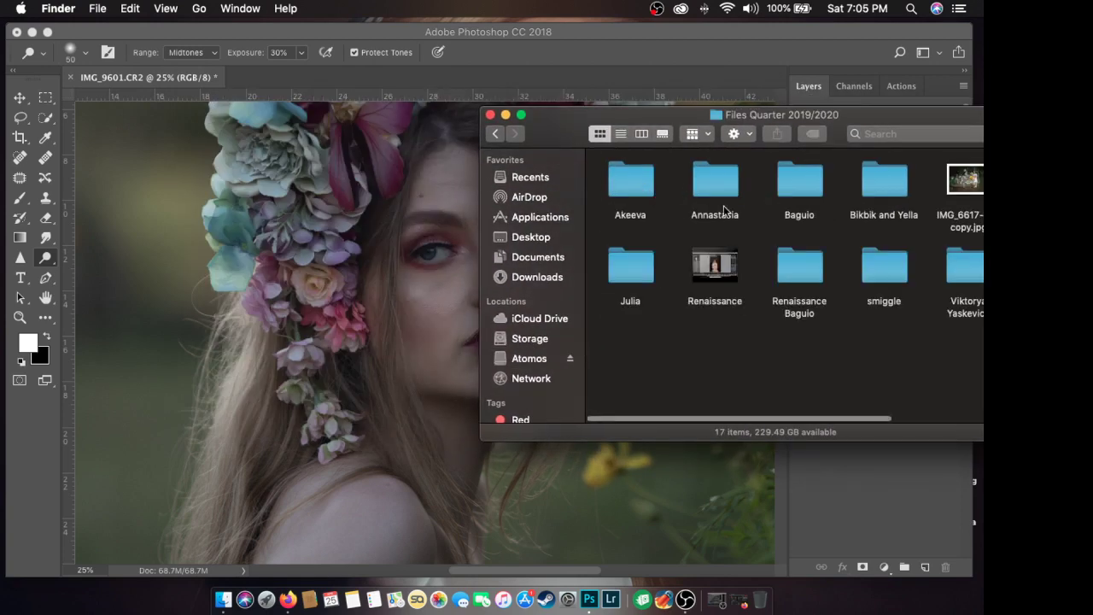
pyautogui.doubleClick(724, 186)
pyautogui.doubleClick(685, 121)
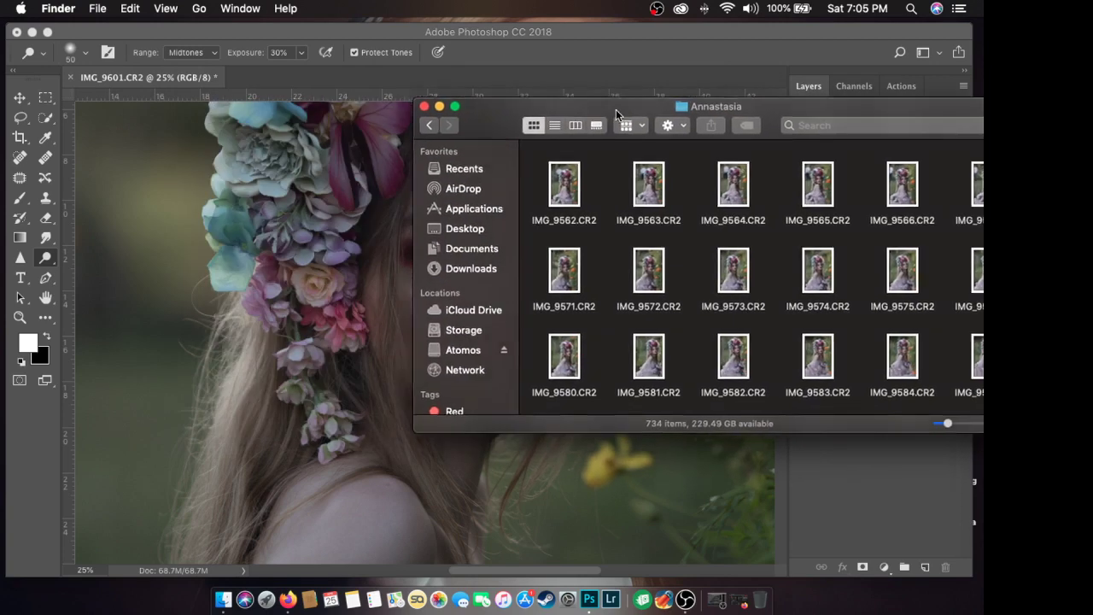
pyautogui.moveTo(533, 202)
pyautogui.mouseDown()
pyautogui.moveTo(495, 193)
pyautogui.moveTo(276, 269)
pyautogui.moveTo(308, 269)
pyautogui.moveTo(540, 192)
pyautogui.mouseUp()
pyautogui.scroll(-5, 716, 316)
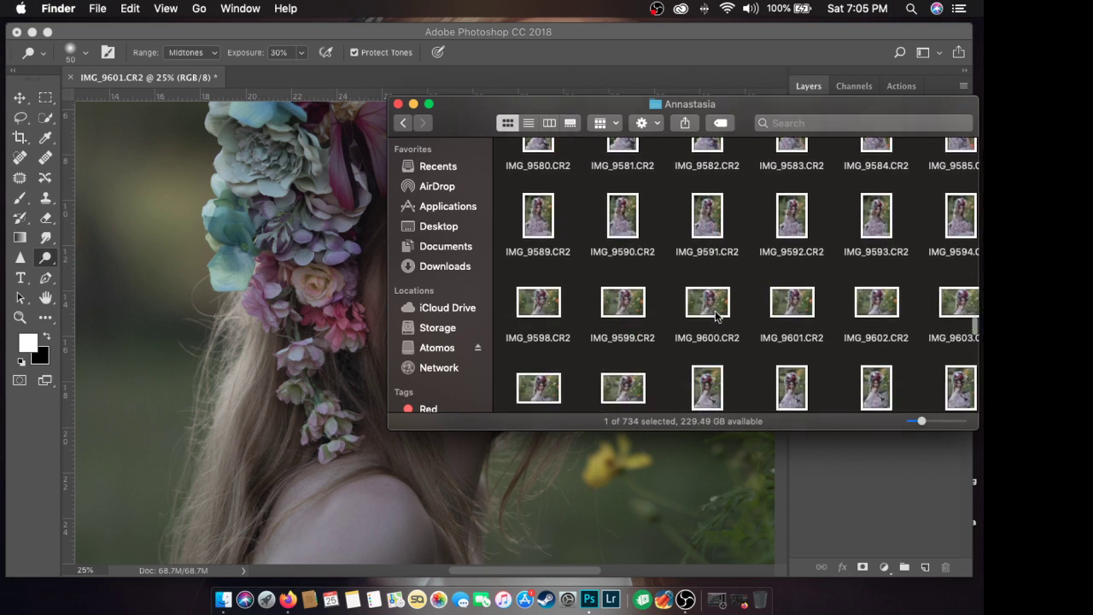
# Return to Photoshop and close the open IMG_9601.CR2 document without saving its changes.
pyautogui.click(130, 82)
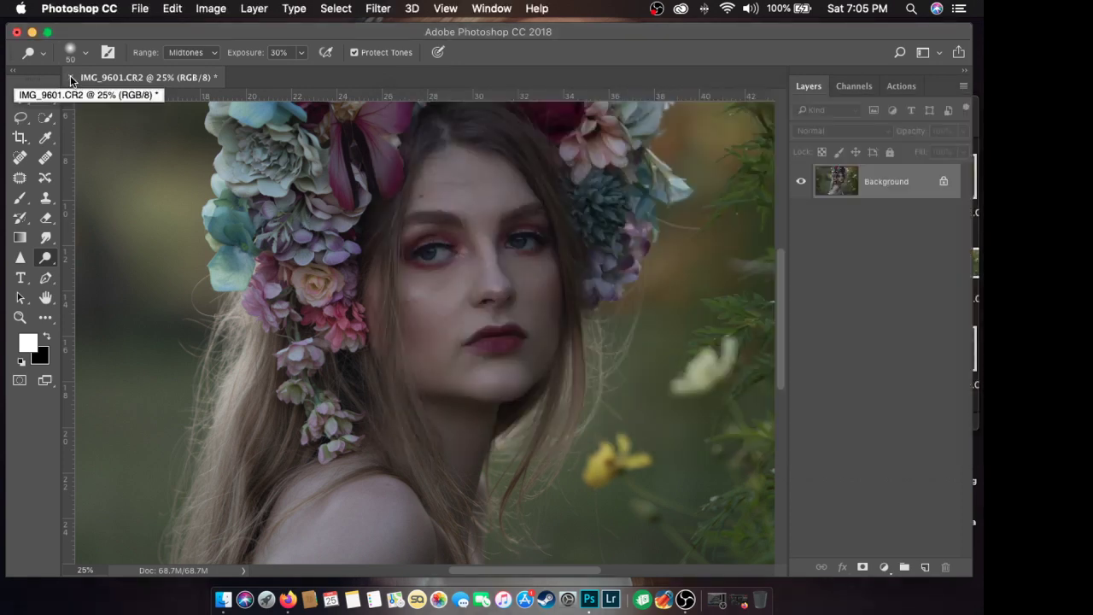
pyautogui.click(71, 77)
pyautogui.click(418, 225)
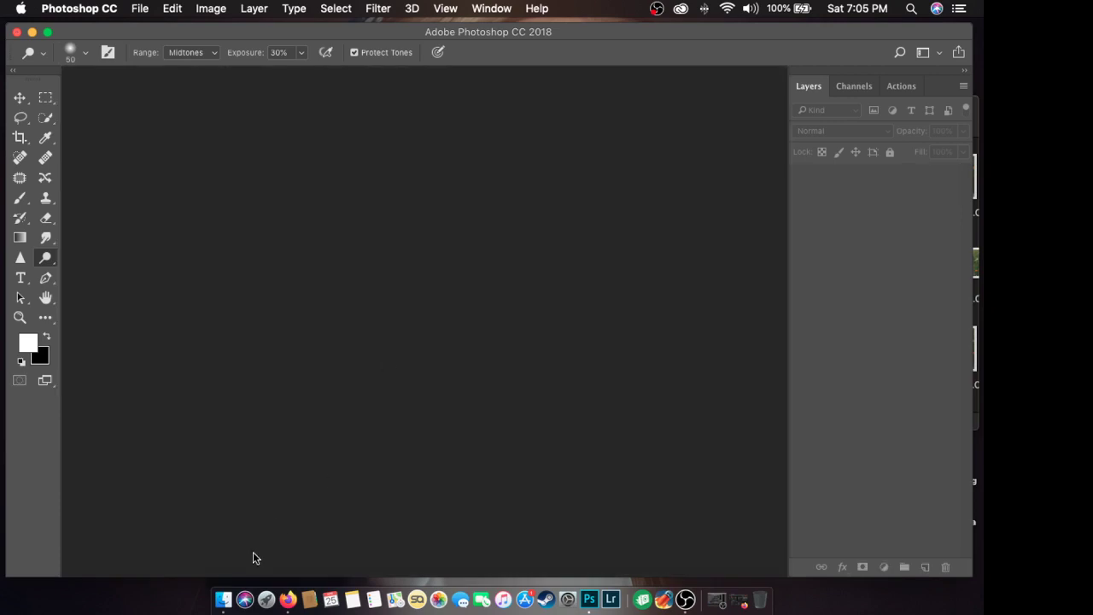
# Look through the raw photos in the model's Finder folder and open IMG_9601.CR2 in Camera Raw.
pyautogui.click(223, 598)
pyautogui.scroll(-3, 658, 215)
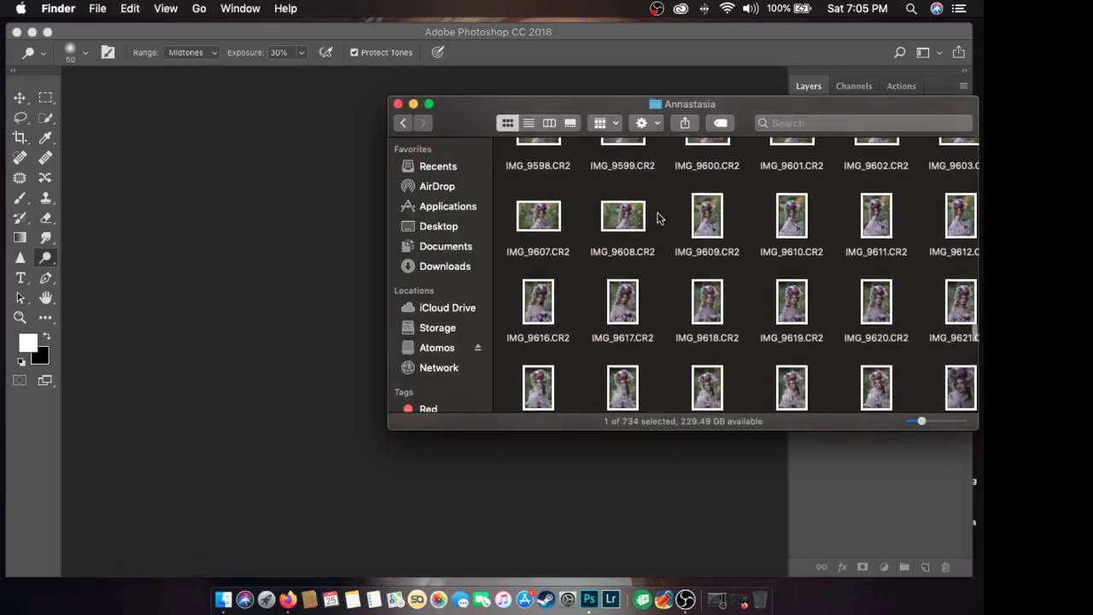
pyautogui.moveTo(684, 110); pyautogui.dragTo(588, 108)
pyautogui.scroll(-5, 649, 248)
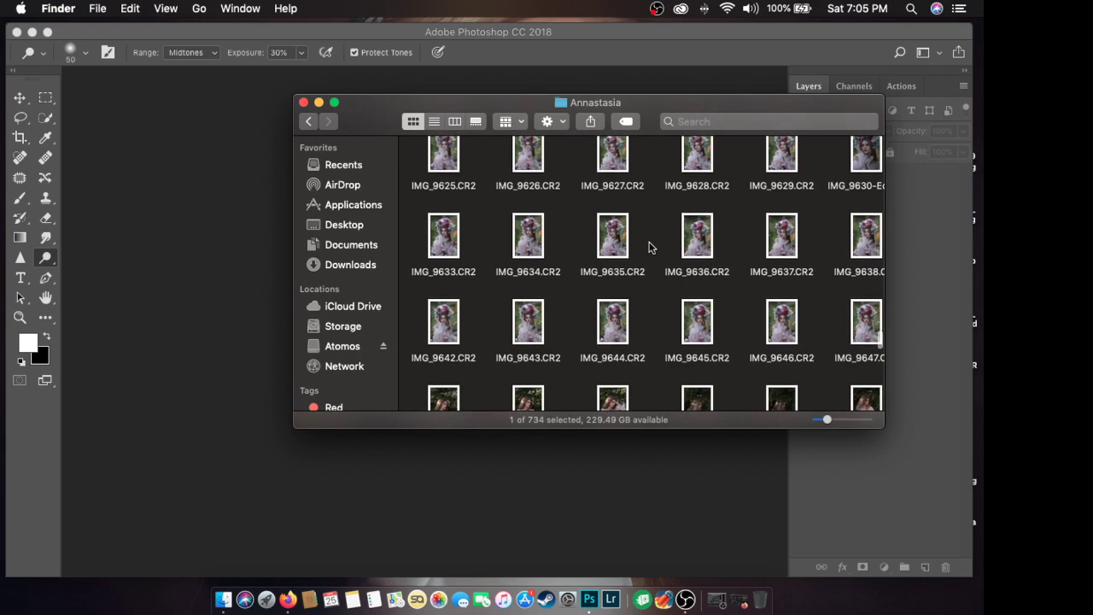
pyautogui.scroll(-10, 650, 248)
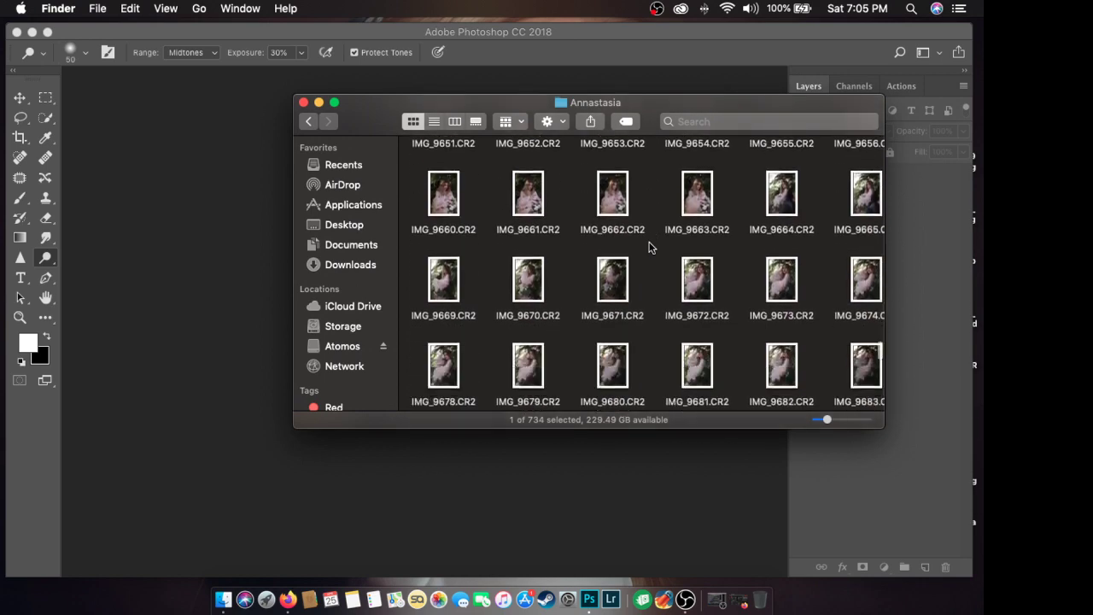
pyautogui.scroll(10, 649, 248)
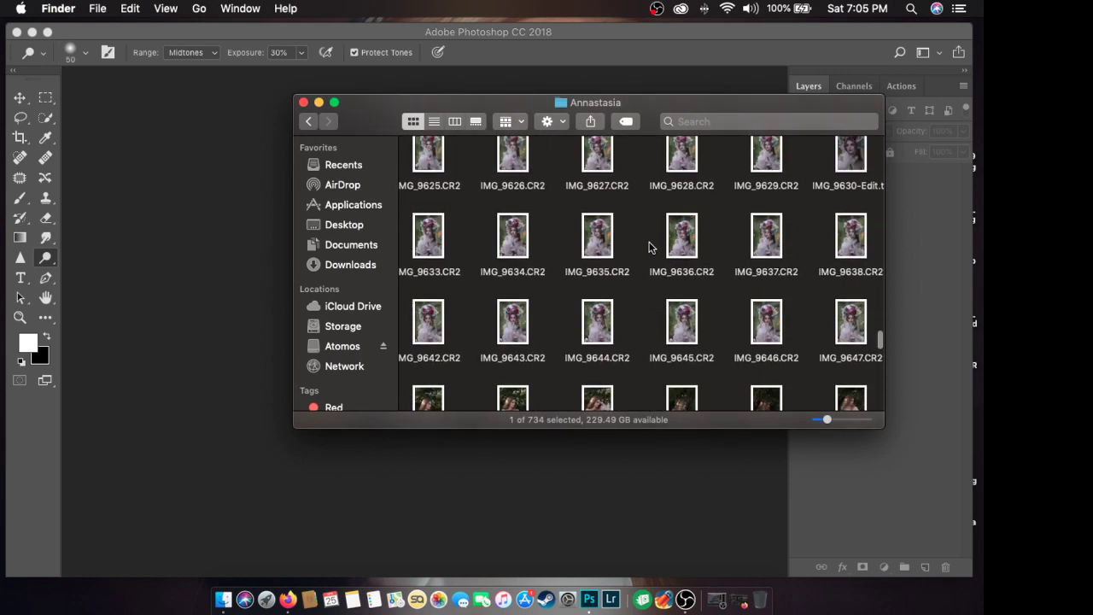
pyautogui.scroll(10, 650, 248)
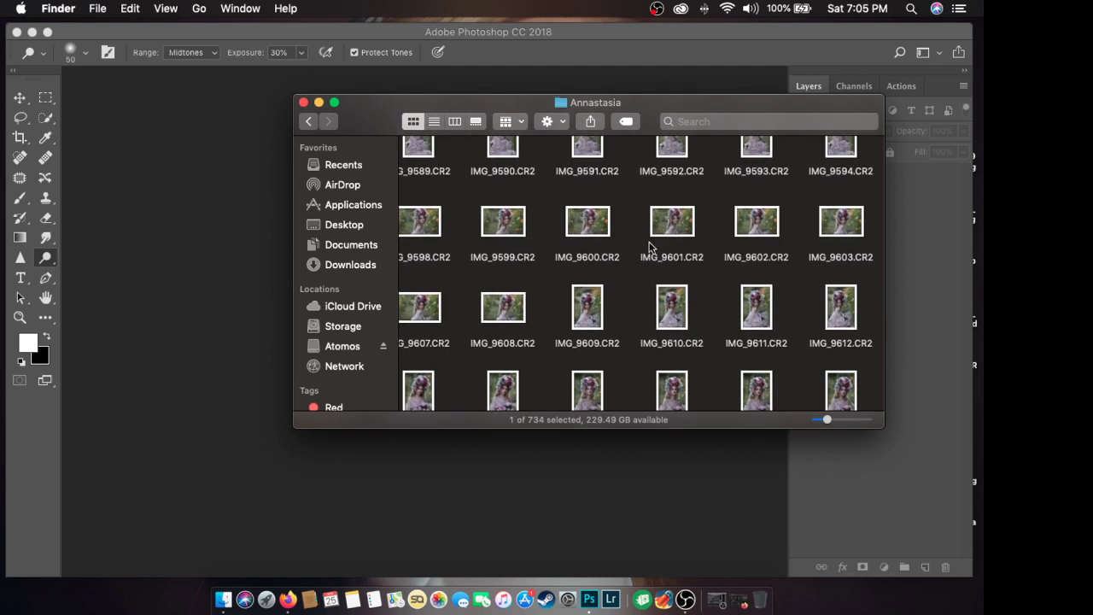
pyautogui.moveTo(671, 223); pyautogui.dragTo(208, 256)
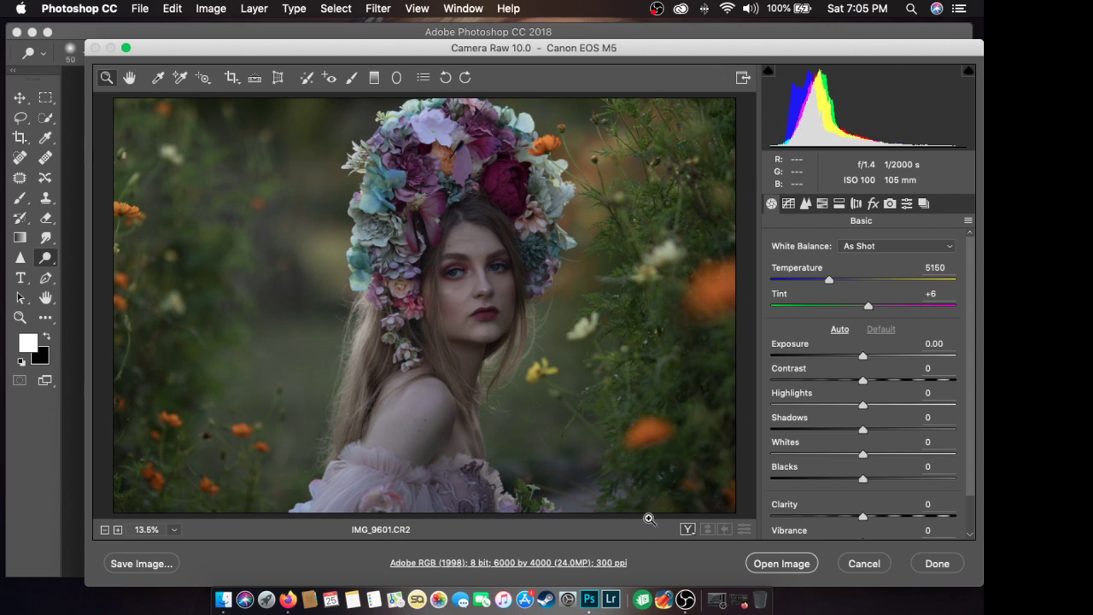
# Reposition and shrink the Camera Raw window, and cancel opening the raw photo.
pyautogui.moveTo(456, 50); pyautogui.dragTo(428, 50)
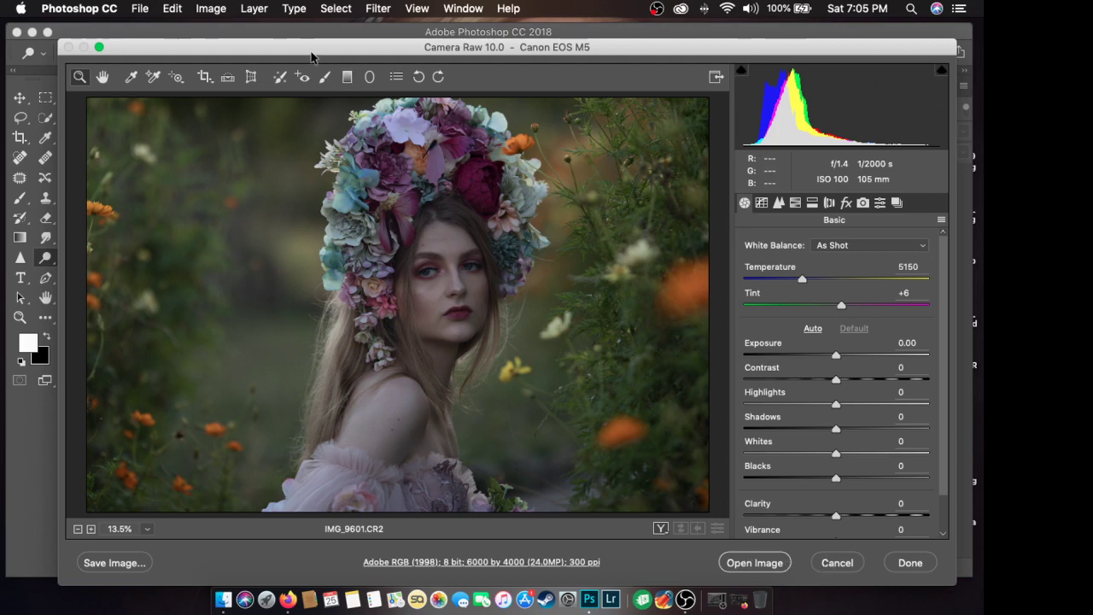
pyautogui.moveTo(311, 57); pyautogui.dragTo(354, 91)
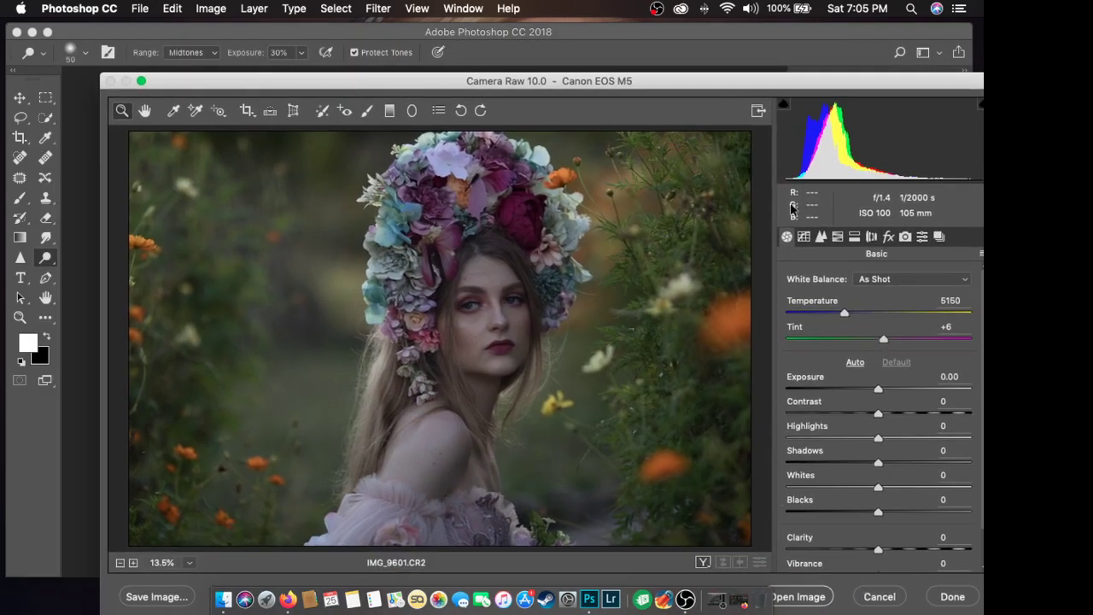
pyautogui.moveTo(101, 74); pyautogui.dragTo(172, 99)
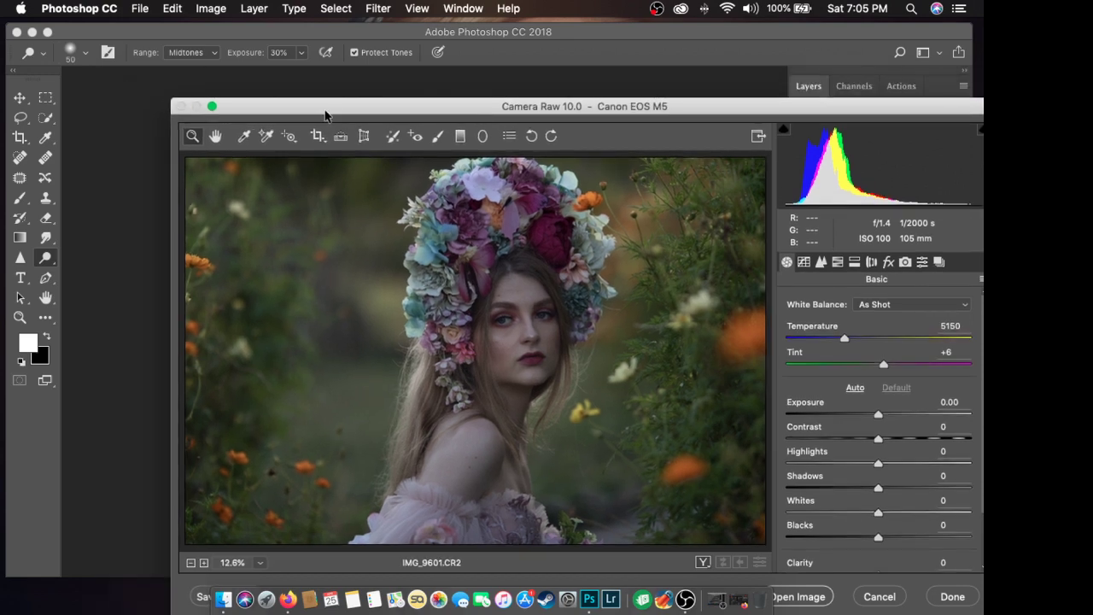
pyautogui.moveTo(325, 112); pyautogui.dragTo(253, 76)
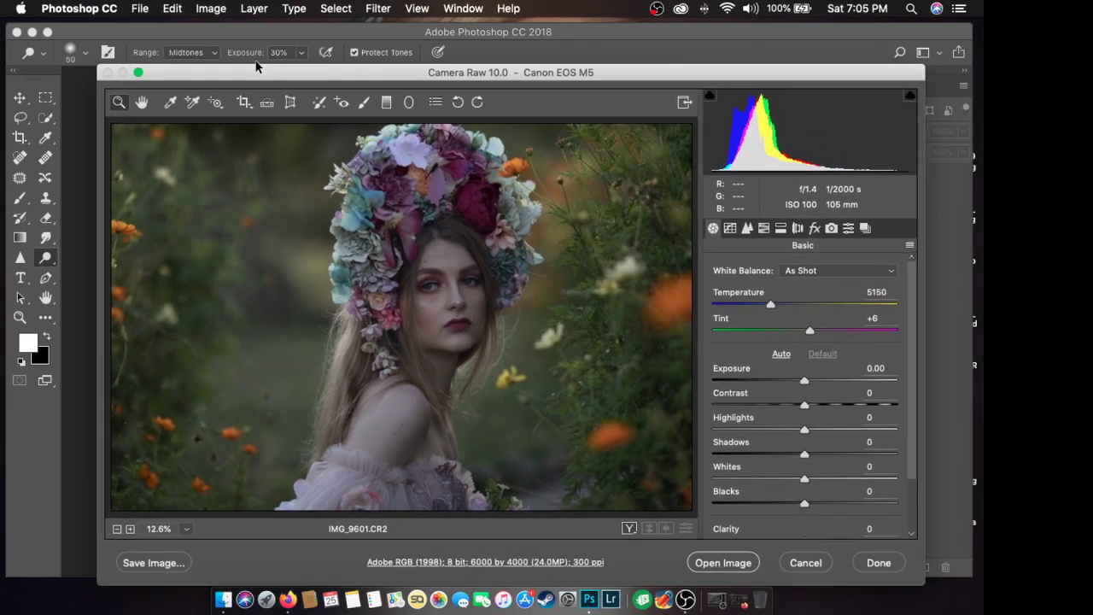
pyautogui.click(806, 563)
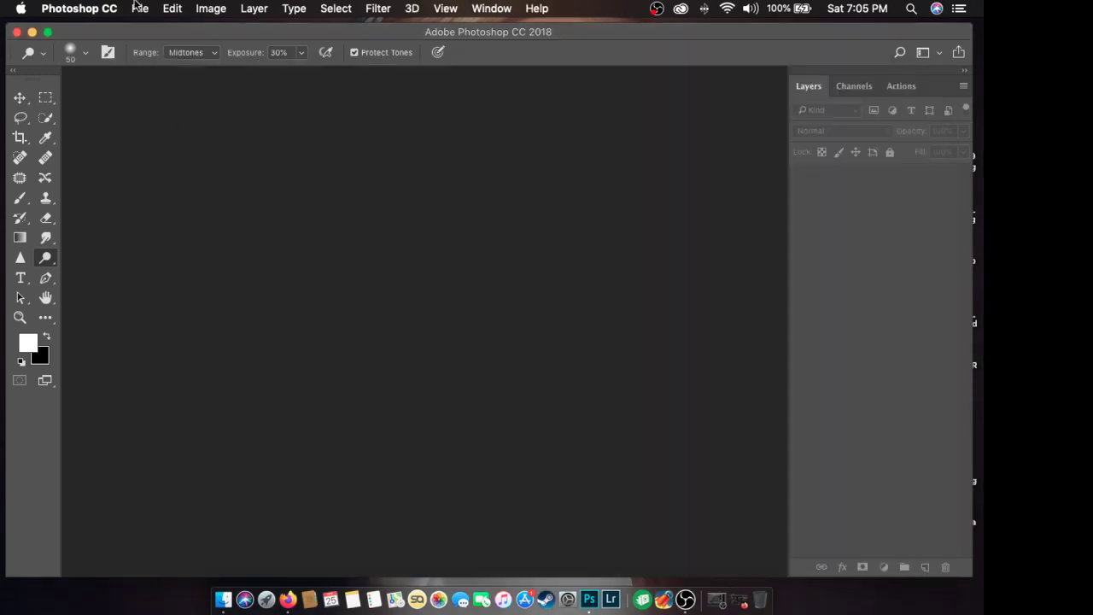
# Start opening a file and browse to the model's photo folder inside Files Quarter 2019/2020 on the Atomos drive.
pyautogui.click(137, 7)
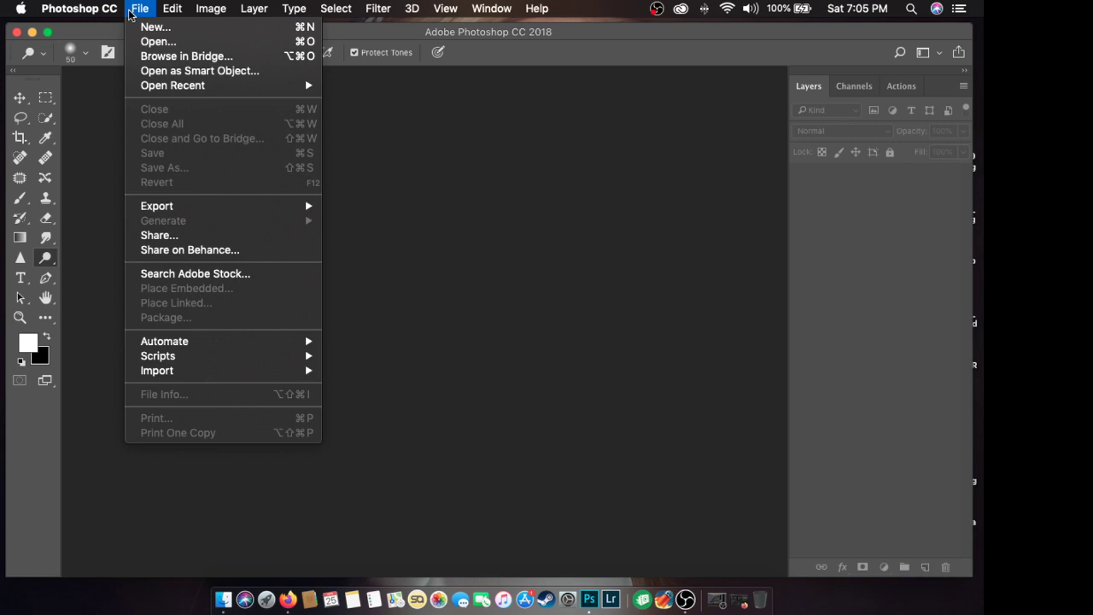
pyautogui.click(188, 43)
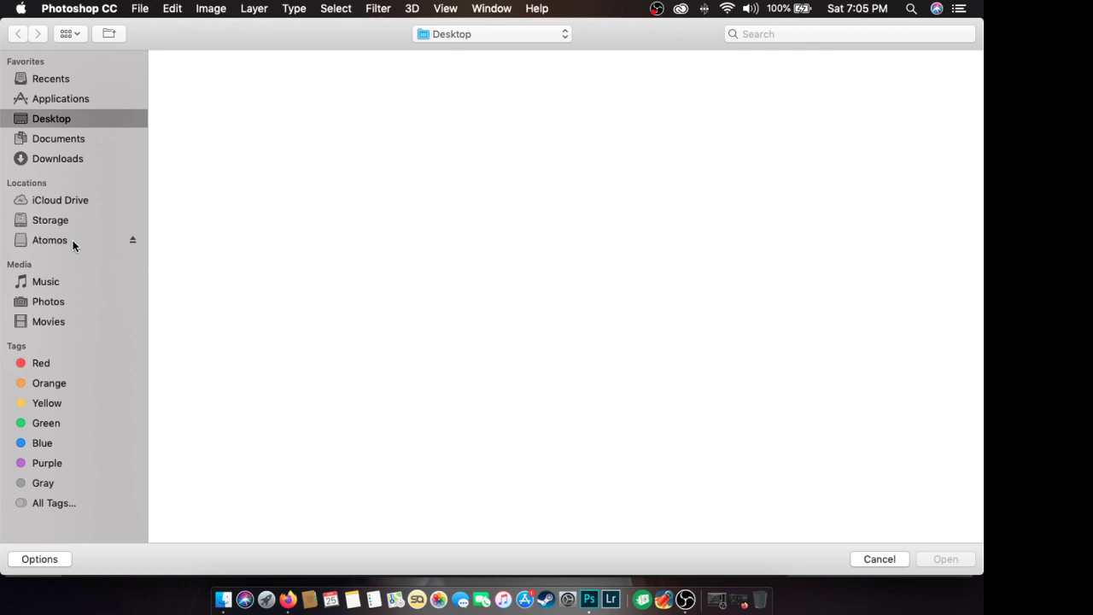
pyautogui.click(73, 240)
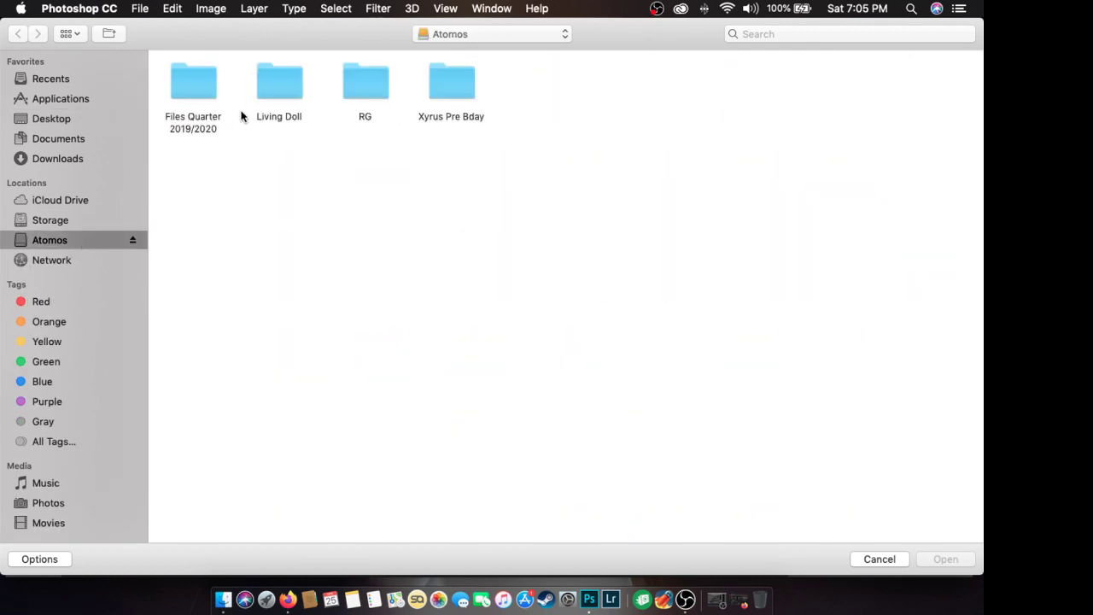
pyautogui.doubleClick(210, 83)
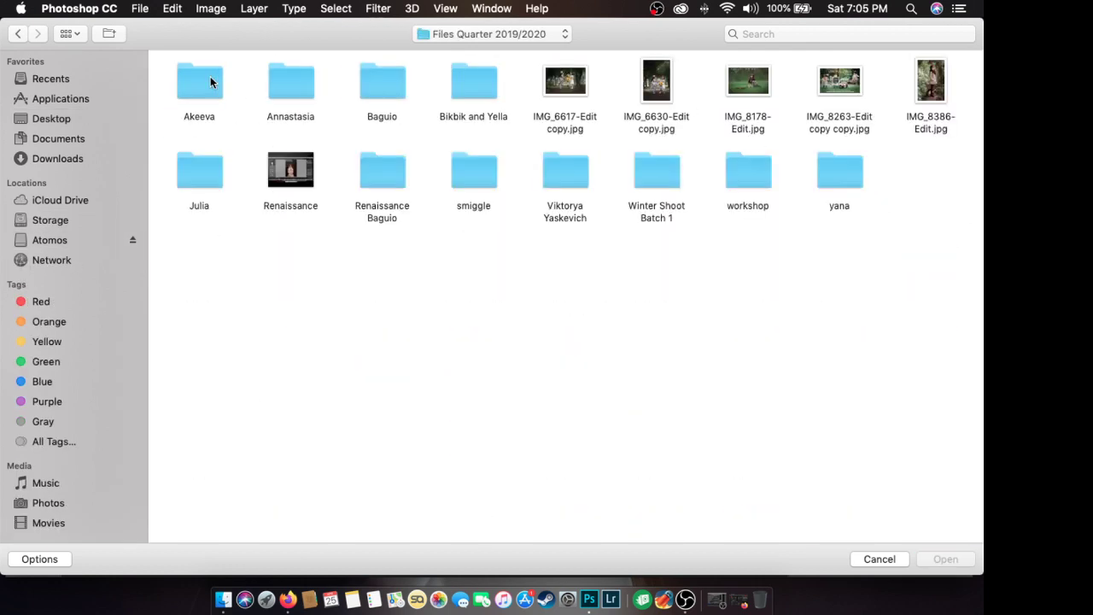
pyautogui.doubleClick(288, 80)
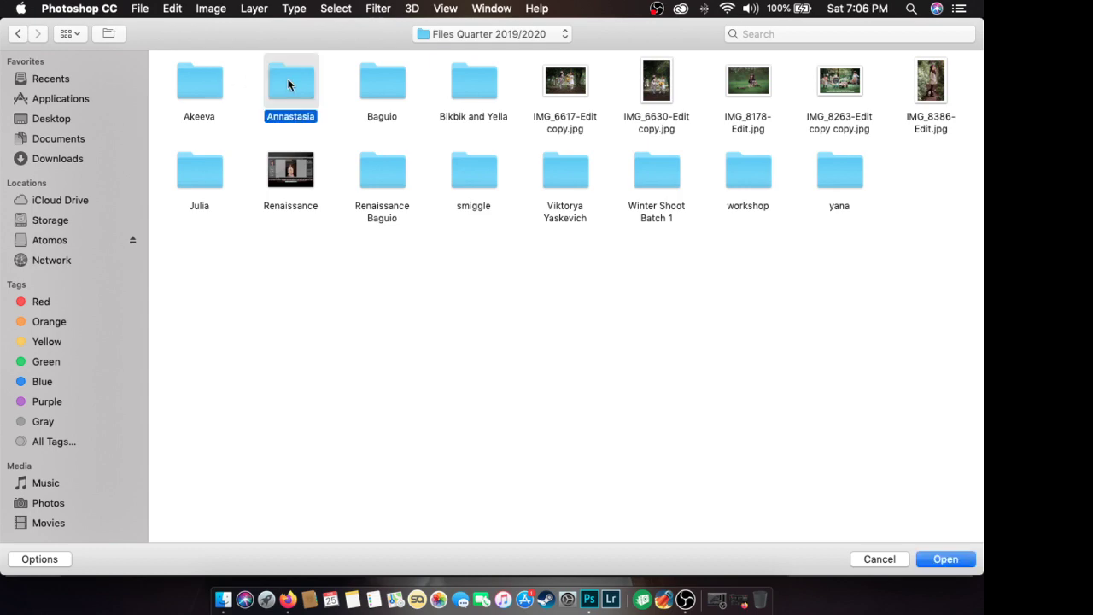
# Find IMG_9601.CR2 among the model's raw photos and open it as a document.
pyautogui.scroll(-15, 476, 332)
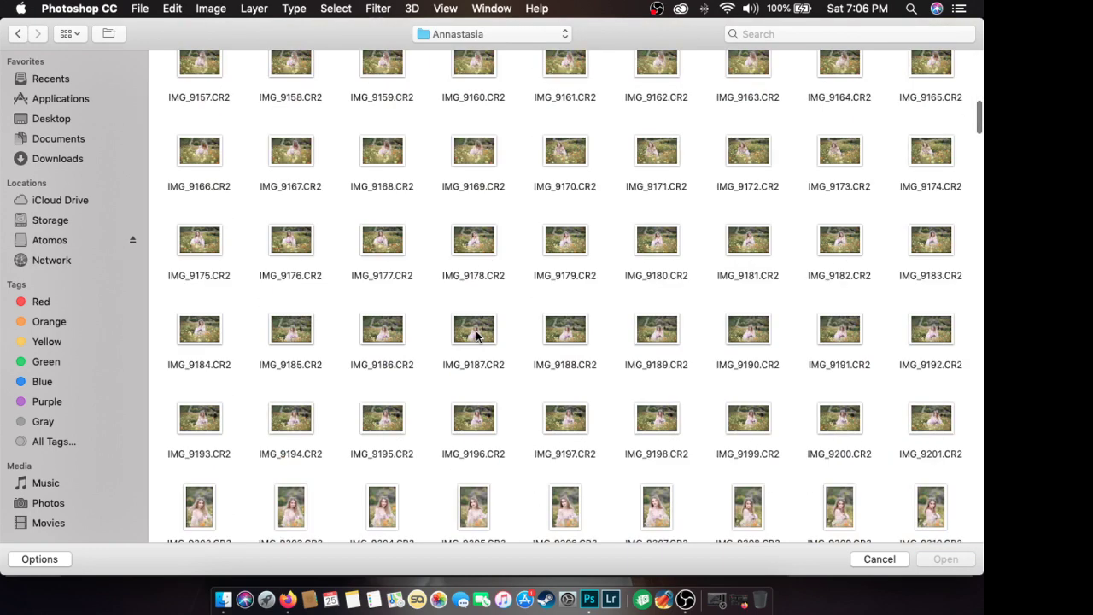
pyautogui.scroll(-20, 476, 331)
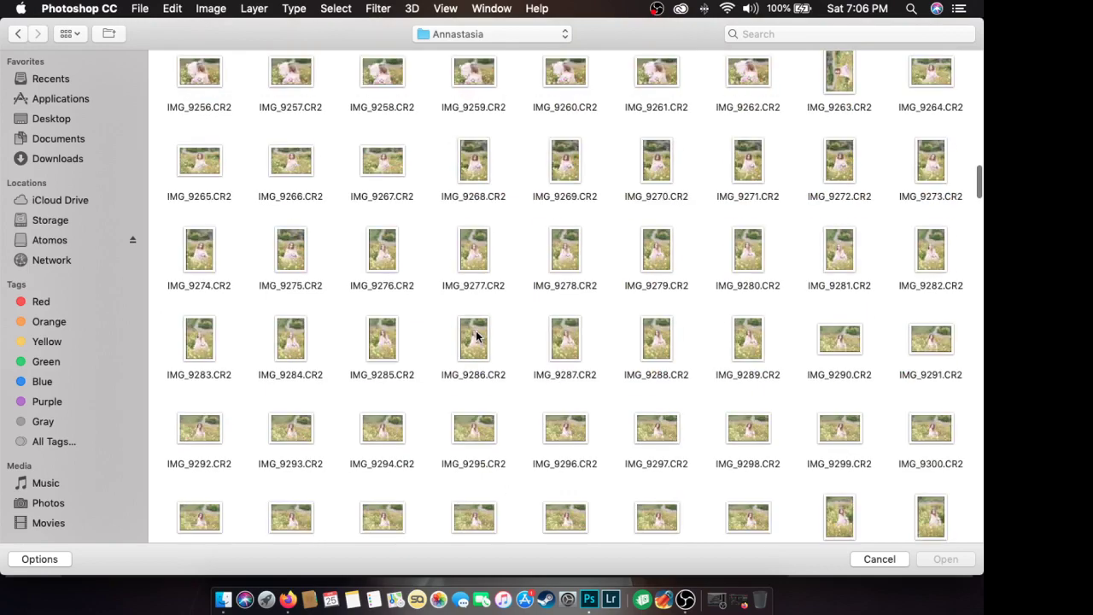
pyautogui.scroll(-10, 476, 335)
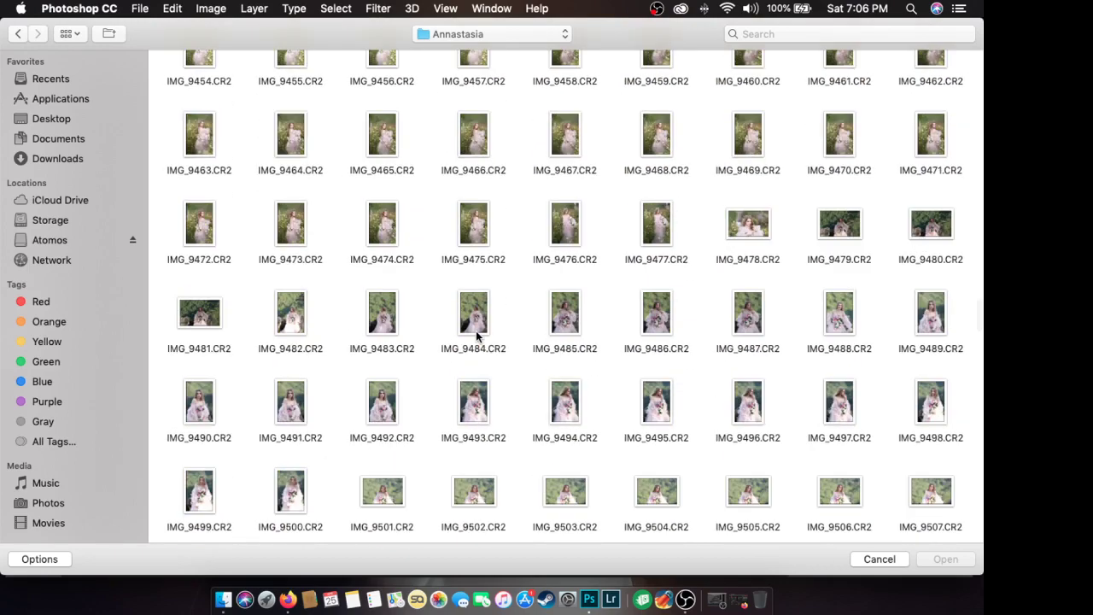
pyautogui.scroll(-6, 475, 336)
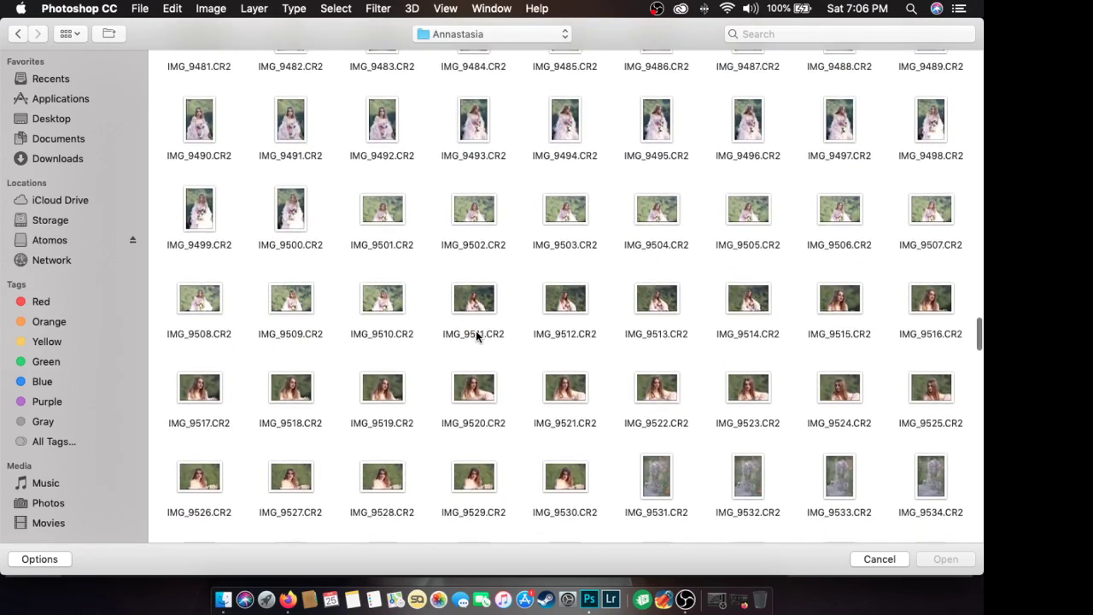
pyautogui.scroll(-4, 476, 336)
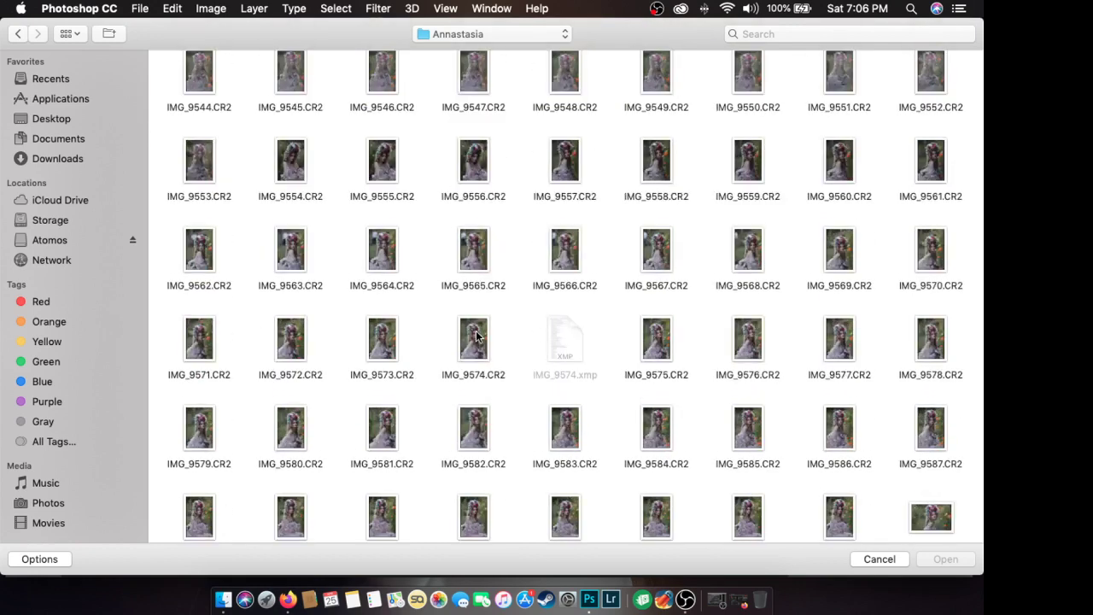
pyautogui.scroll(-3, 476, 336)
pyautogui.scroll(-1, 476, 336)
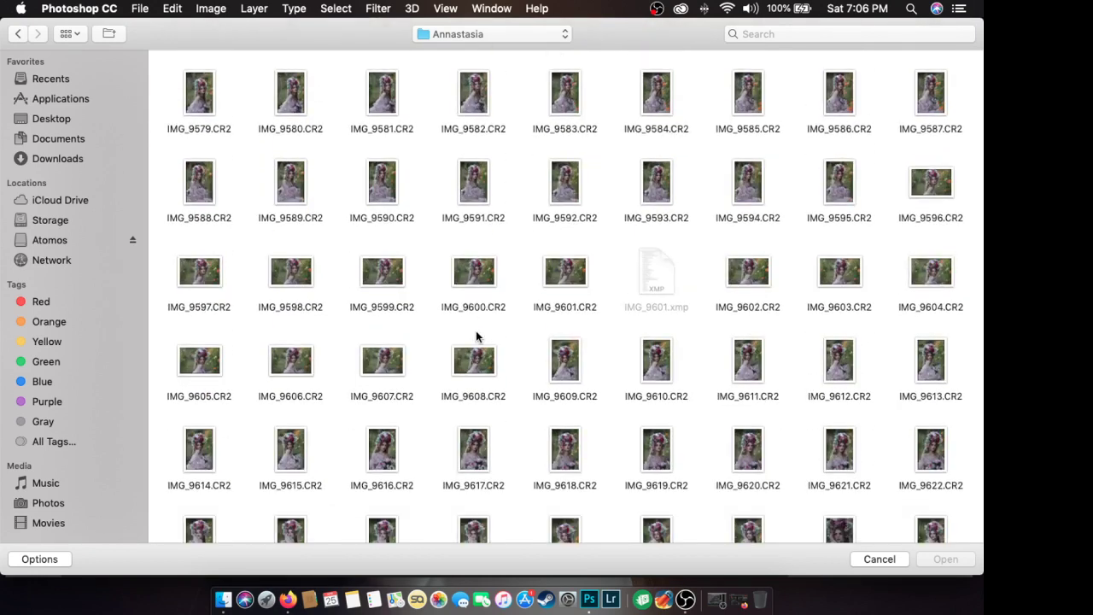
pyautogui.click(568, 275)
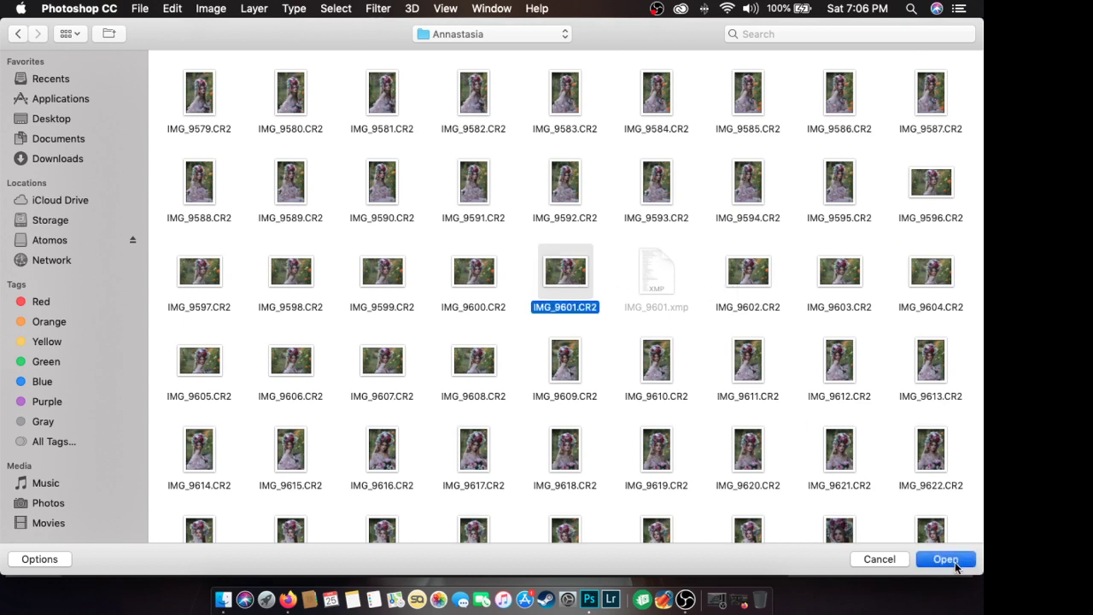
pyautogui.click(946, 559)
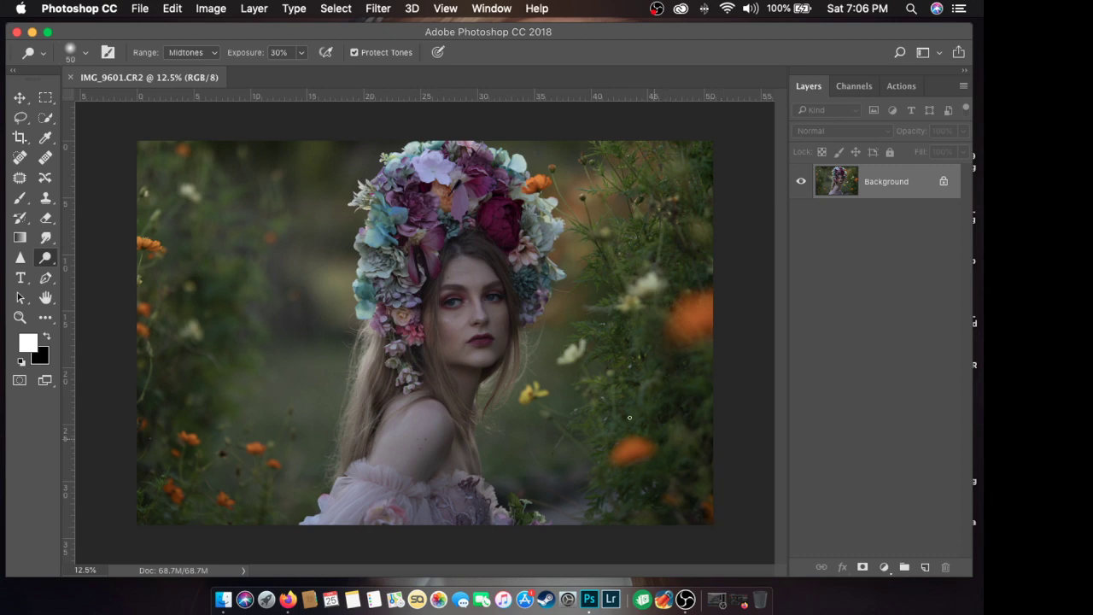
pyautogui.press('super+equal')
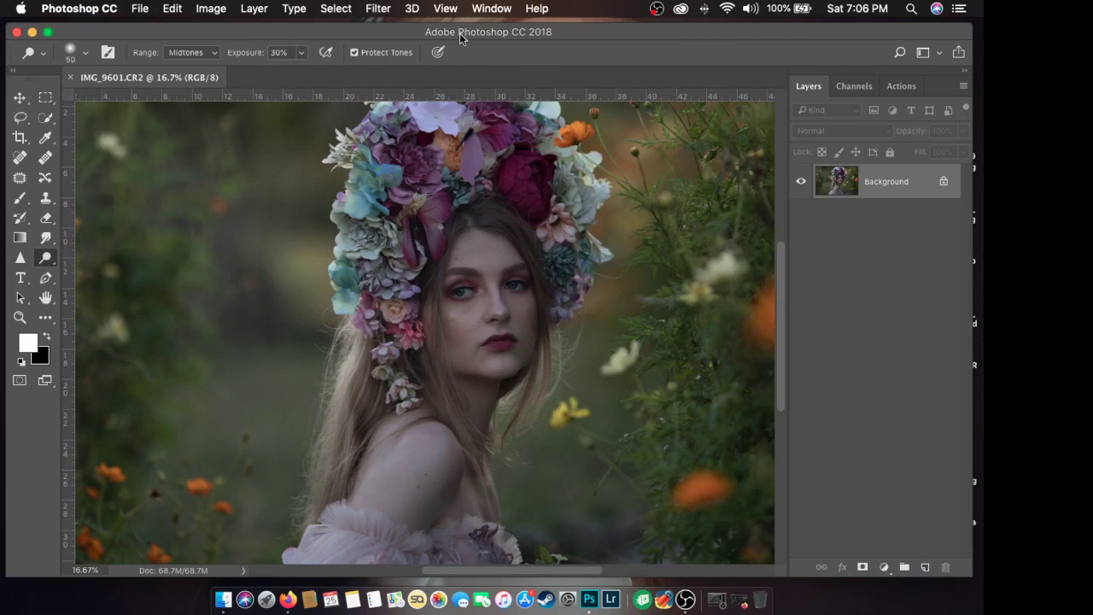
pyautogui.click(140, 9)
pyautogui.moveTo(172, 9)
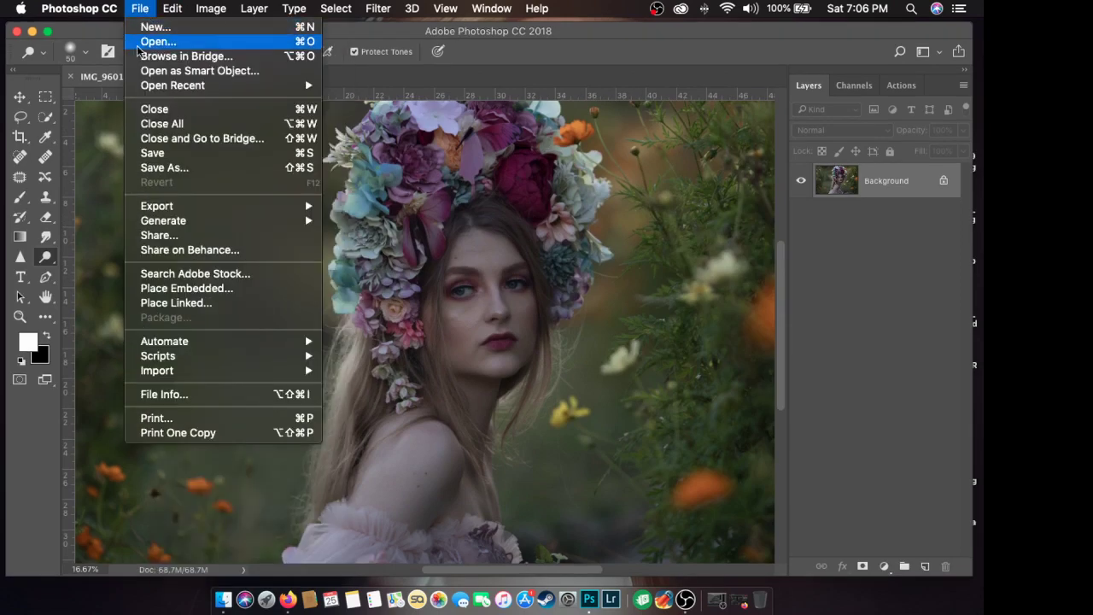
pyautogui.click(665, 39)
pyautogui.moveTo(665, 39); pyautogui.dragTo(646, 32)
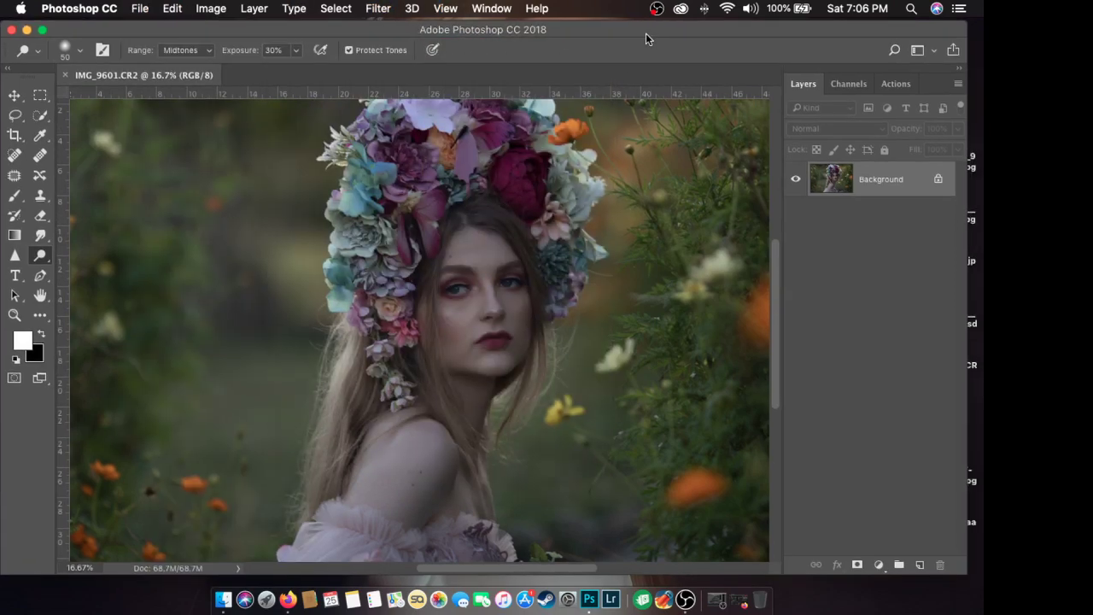
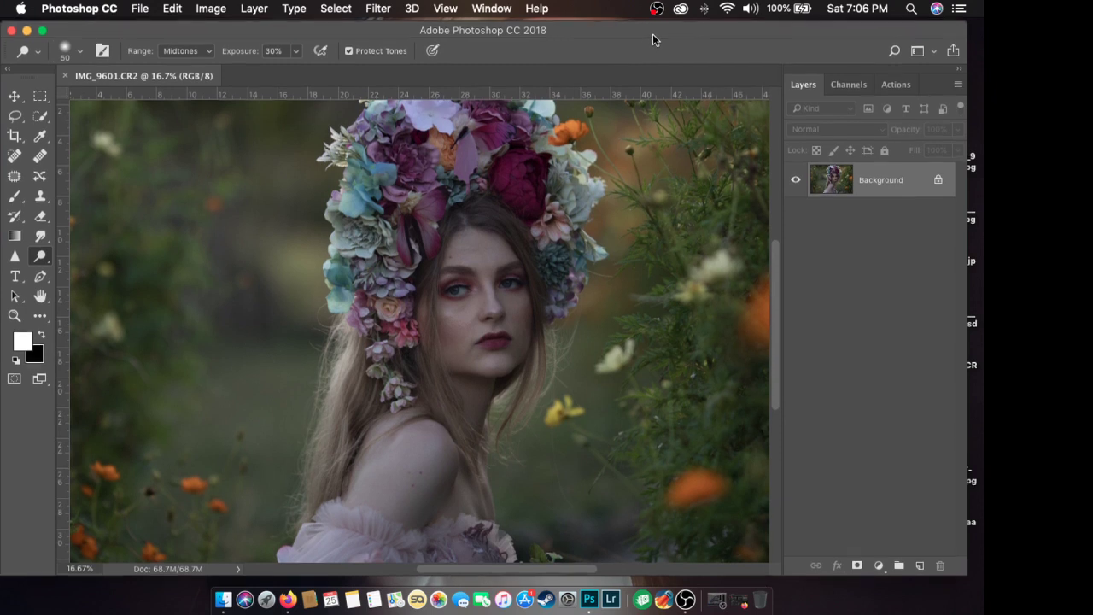
pyautogui.press('super+0')
pyautogui.press('super+minus')
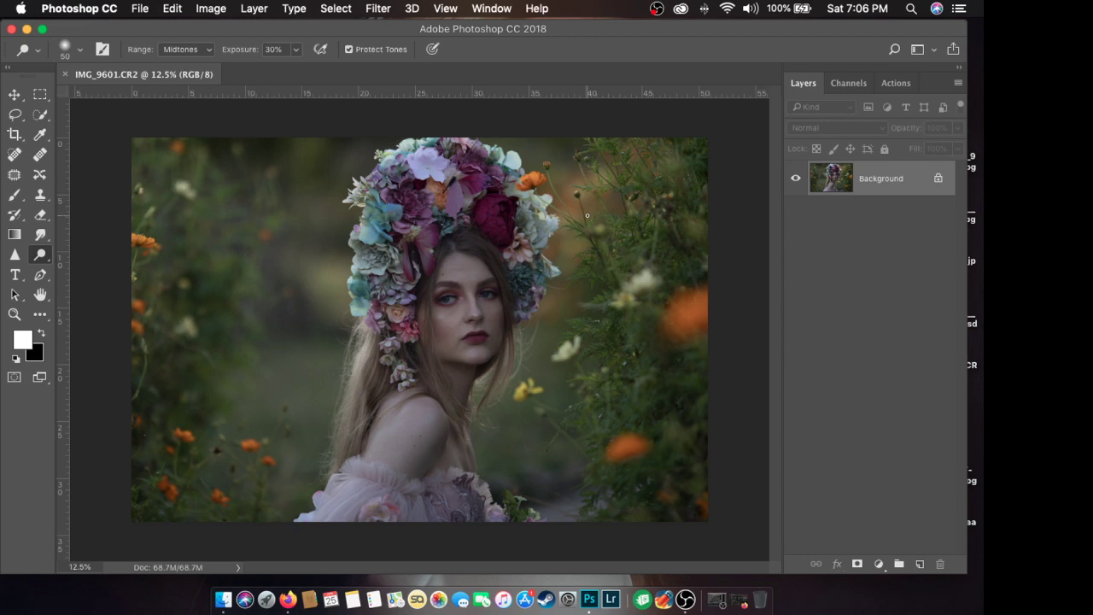
pyautogui.press('super+equal')
pyautogui.press('super+minus')
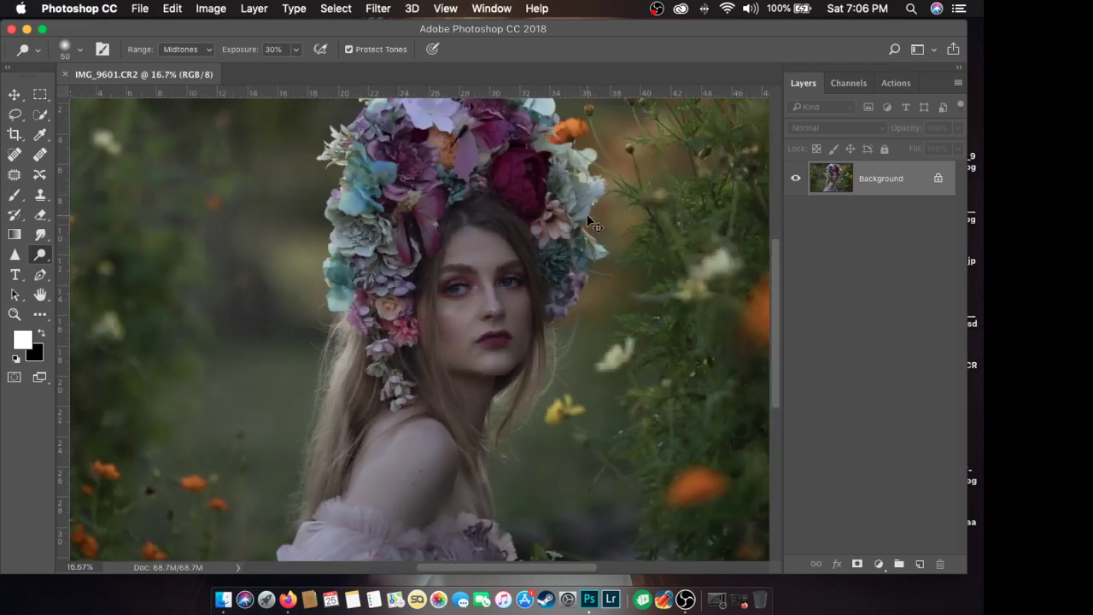
pyautogui.press('super+minus')
pyautogui.press('super+equal')
pyautogui.moveTo(526, 29); pyautogui.dragTo(529, 29)
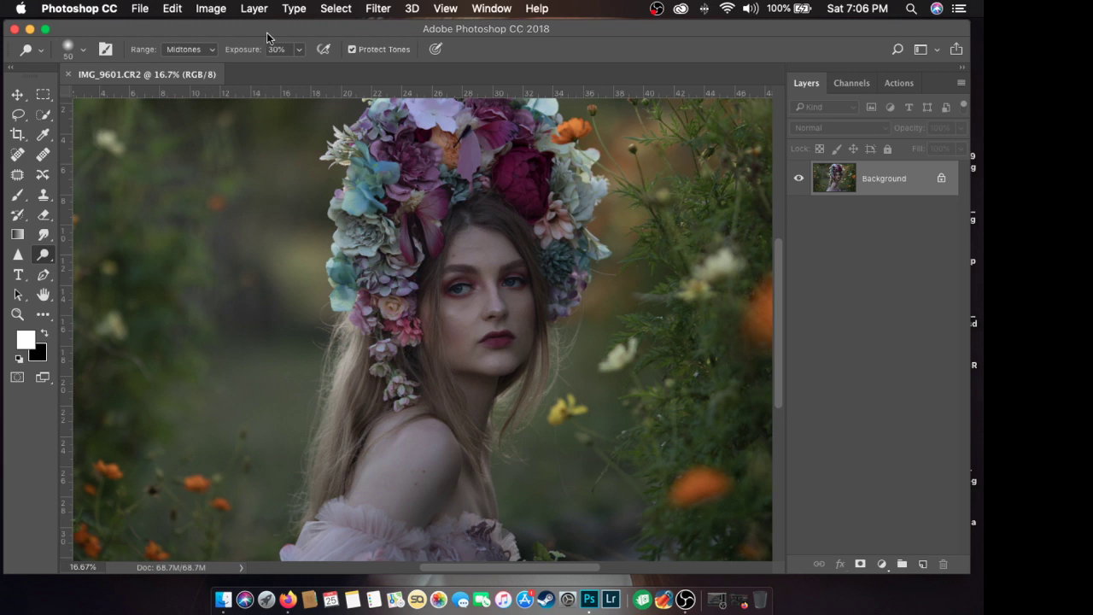
pyautogui.click(211, 9)
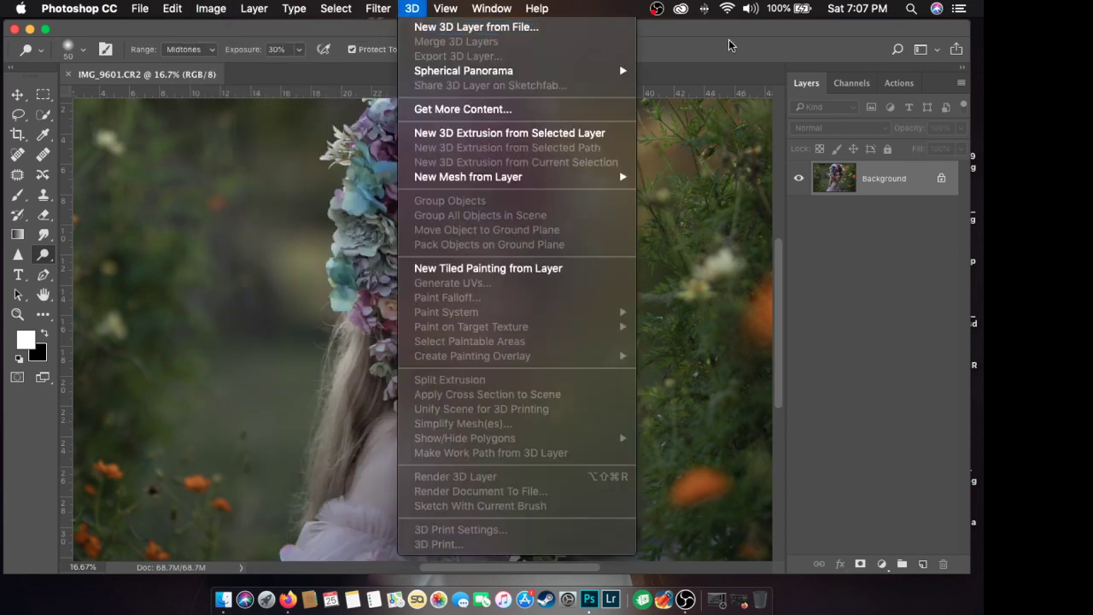
pyautogui.click(728, 39)
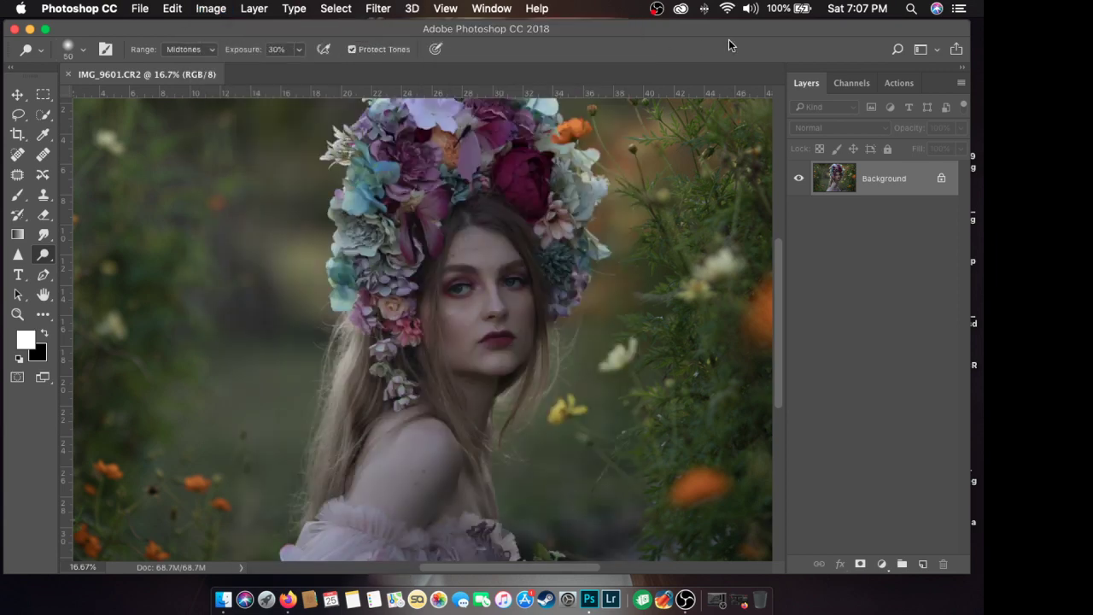
# Open the Curves adjustment for the Background layer and move its dialog clear of the model's face.
pyautogui.click(205, 10)
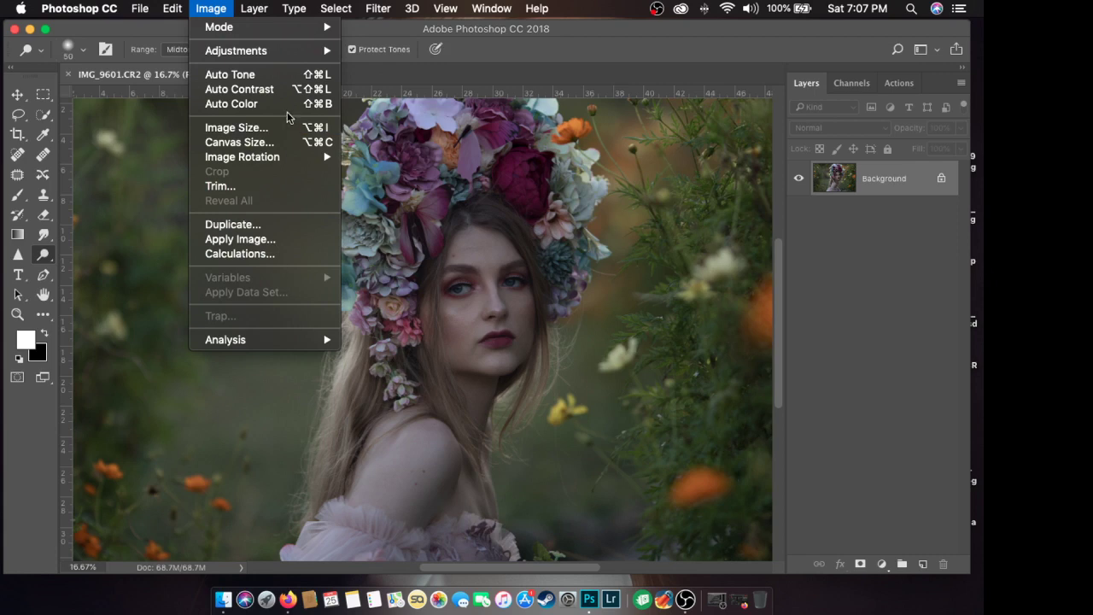
pyautogui.moveTo(287, 54)
pyautogui.moveTo(235, 55)
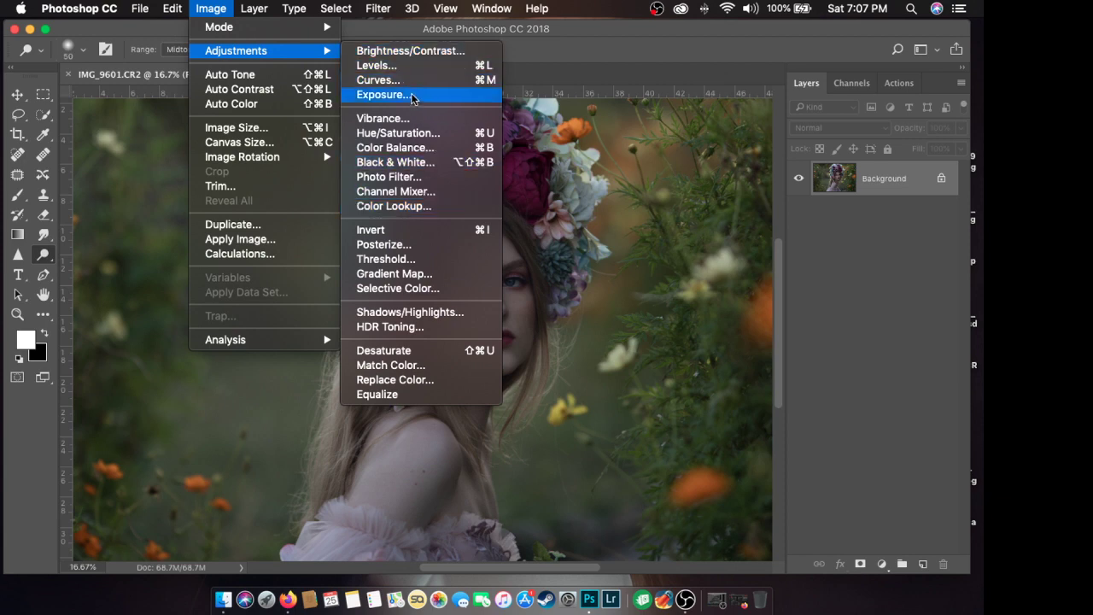
pyautogui.click(211, 7)
pyautogui.click(211, 8)
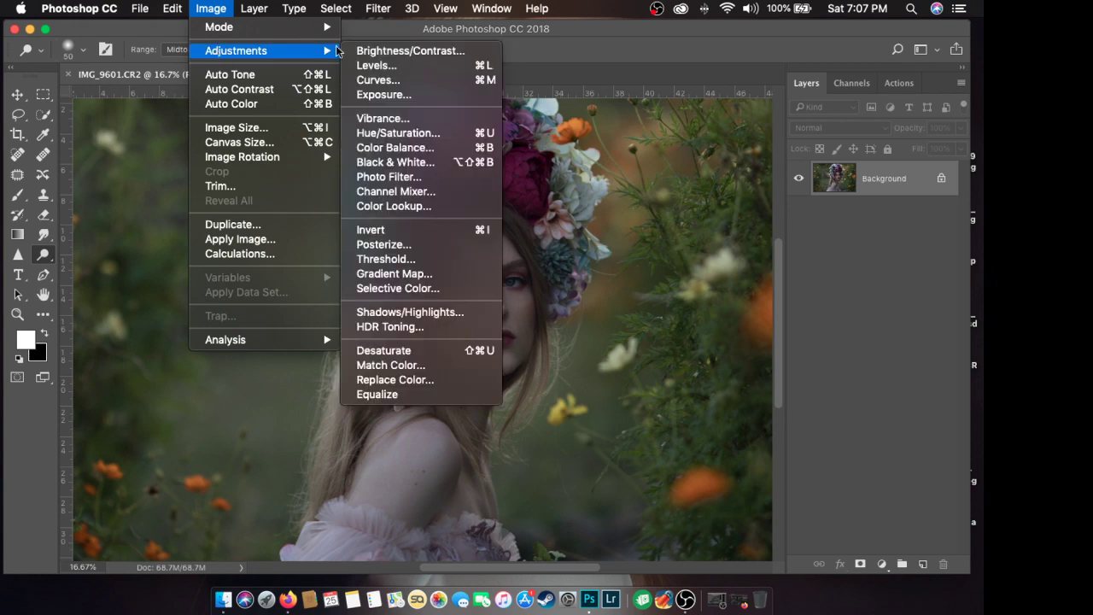
pyautogui.click(392, 81)
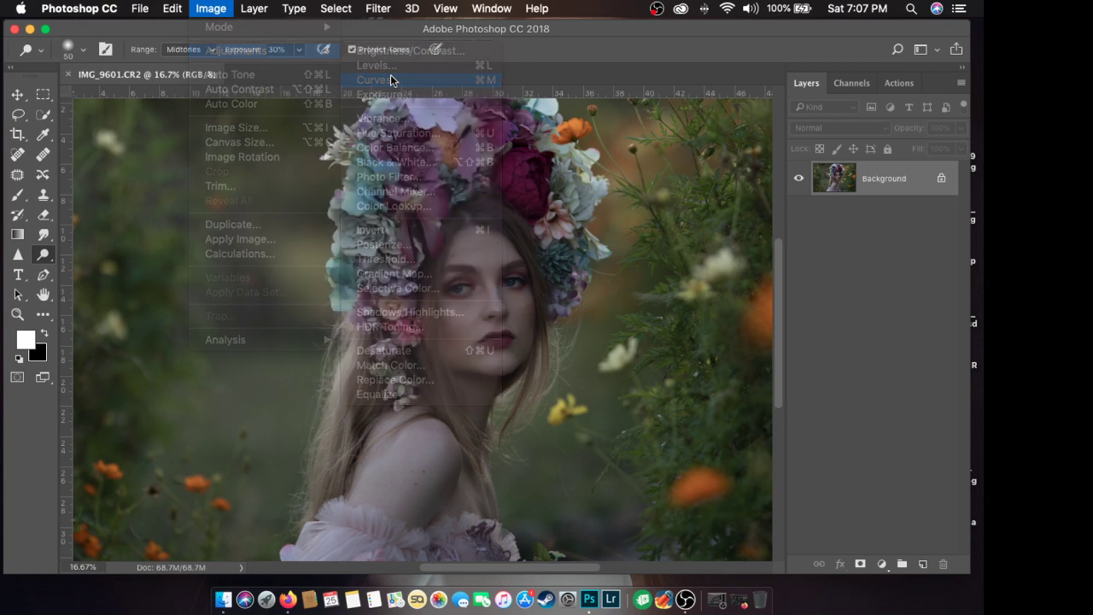
pyautogui.moveTo(440, 90); pyautogui.dragTo(720, 91)
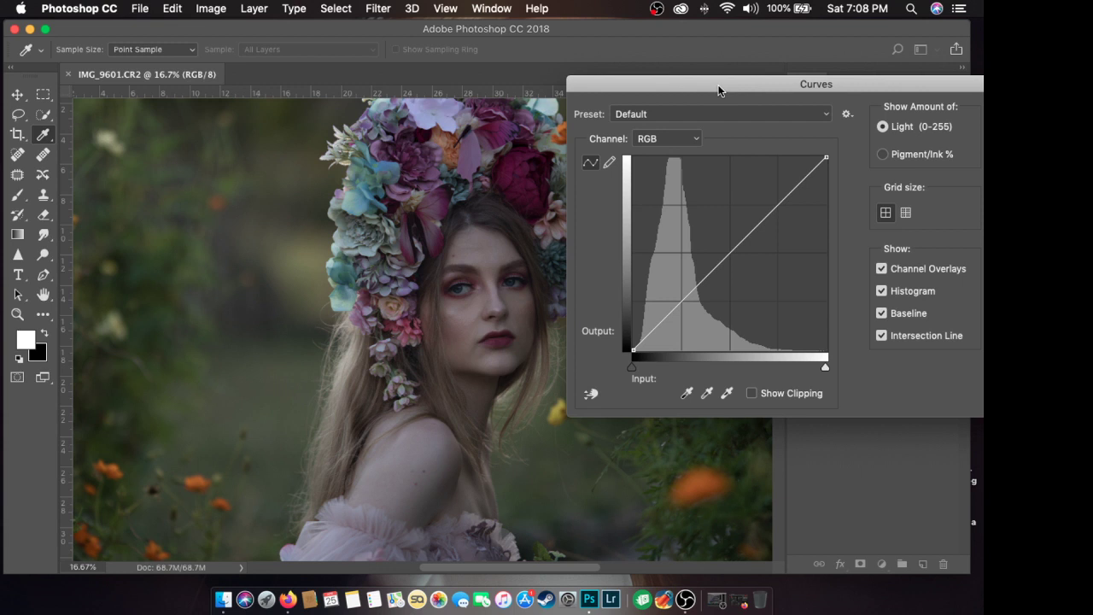
# Brighten the midtones by raising the middle of the RGB curve to input 118, output 137.
pyautogui.click(728, 252)
pyautogui.moveTo(729, 254); pyautogui.dragTo(841, 130)
pyautogui.moveTo(774, 87); pyautogui.dragTo(787, 85)
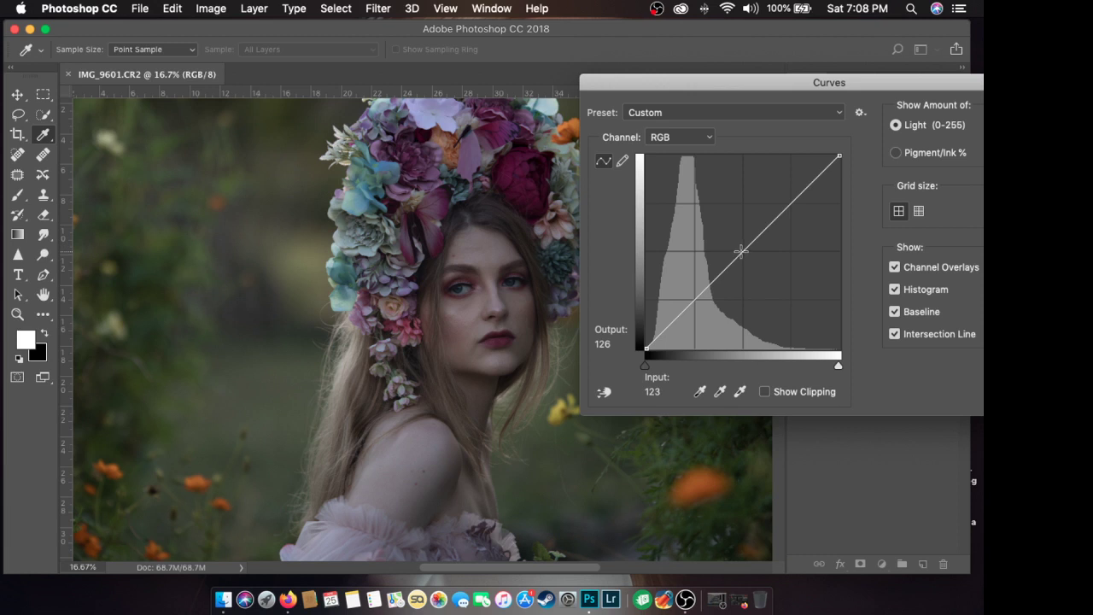
pyautogui.moveTo(741, 249); pyautogui.dragTo(736, 245)
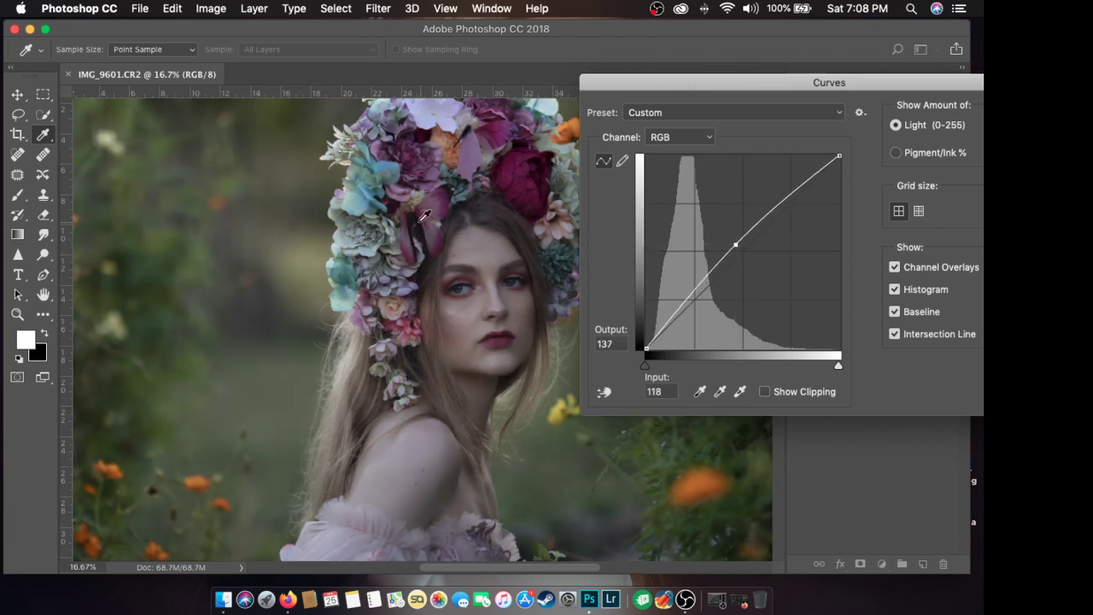
# Fine-tune the RGB curve's midpoint to input 120, output 137 and apply the Curves adjustment.
pyautogui.press('super+minus')
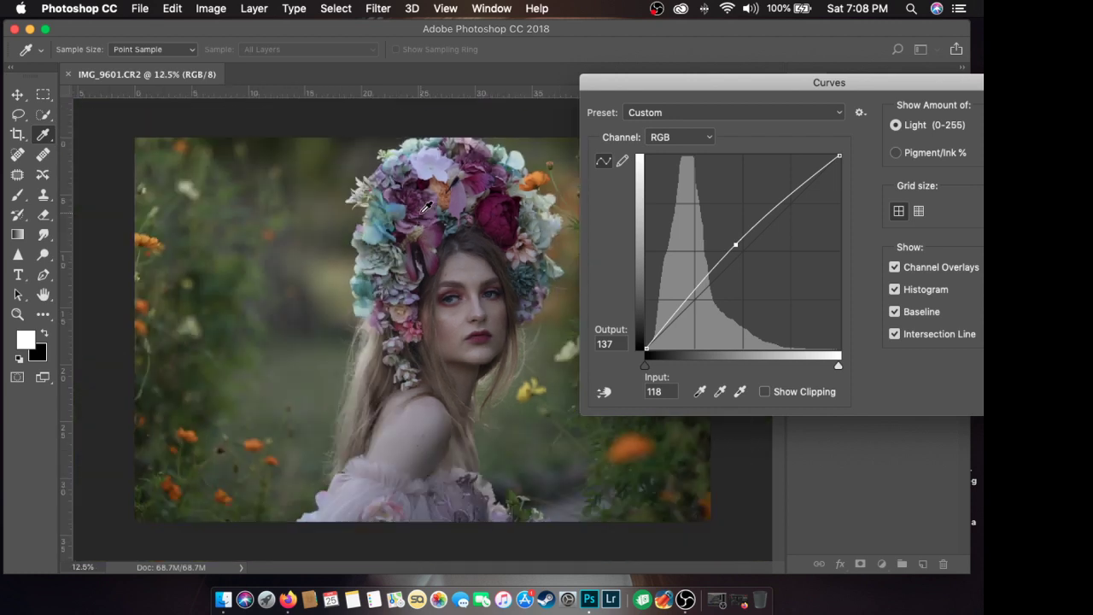
pyautogui.moveTo(626, 83); pyautogui.dragTo(646, 77)
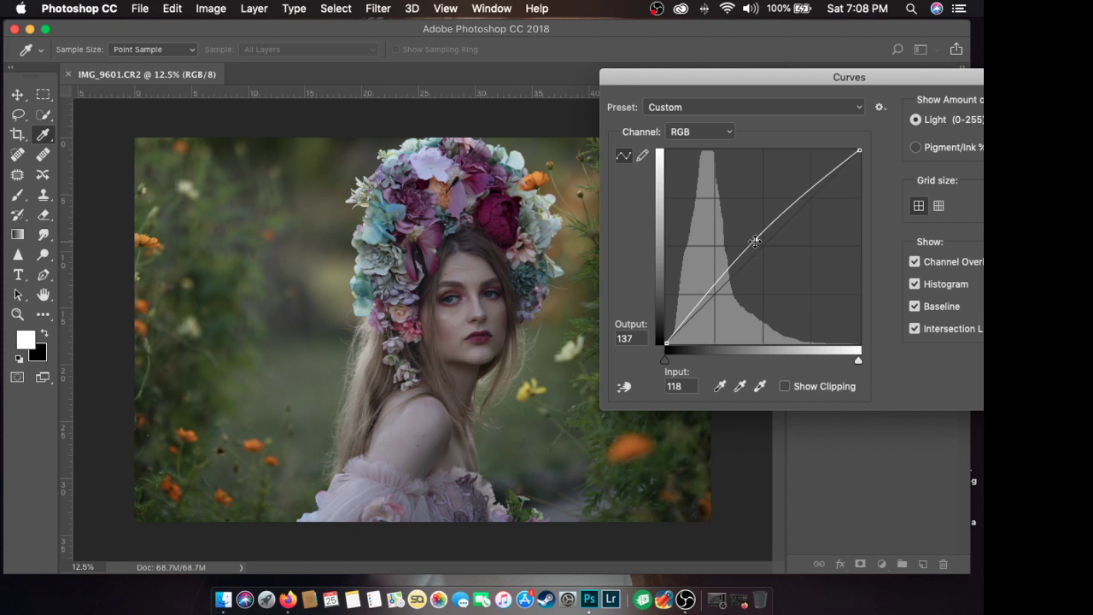
pyautogui.moveTo(755, 238); pyautogui.dragTo(758, 241)
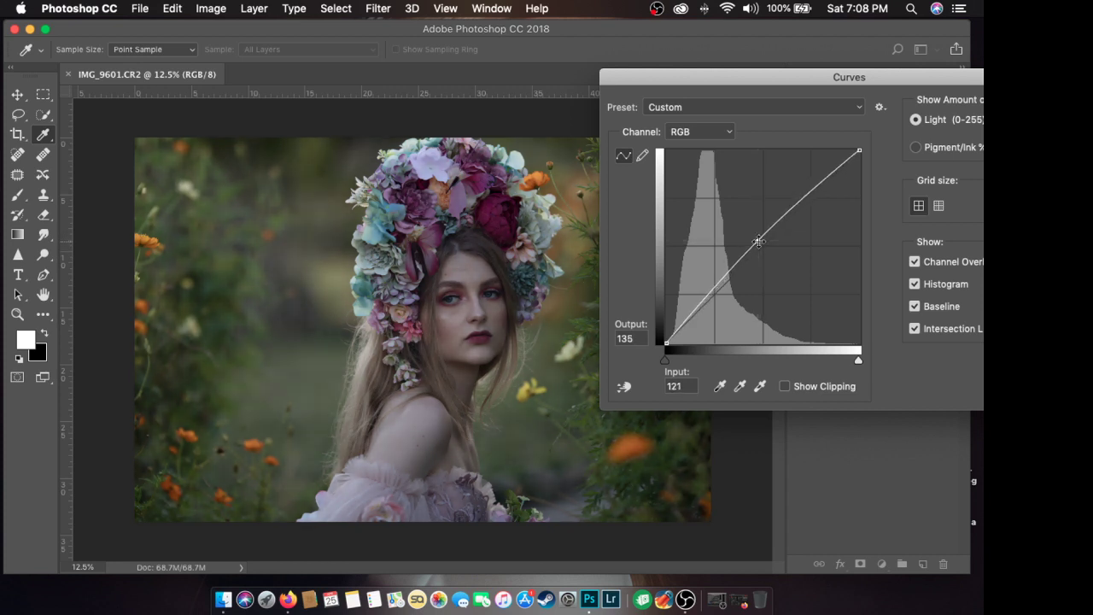
pyautogui.press('XF86MonBrightnessUp')
pyautogui.moveTo(757, 241); pyautogui.dragTo(757, 239)
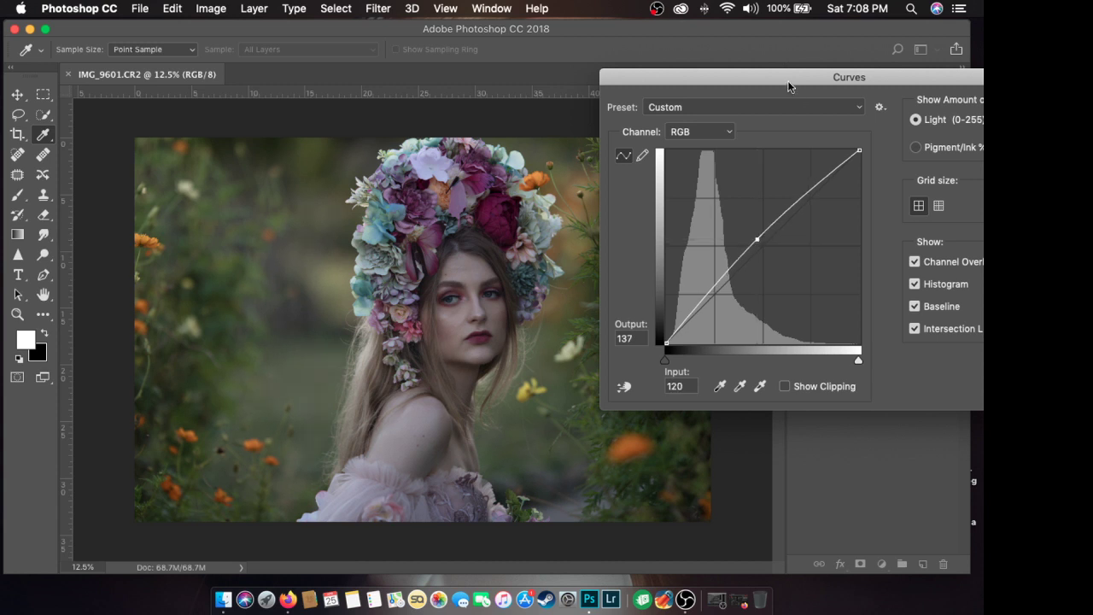
pyautogui.moveTo(788, 86); pyautogui.dragTo(368, 110)
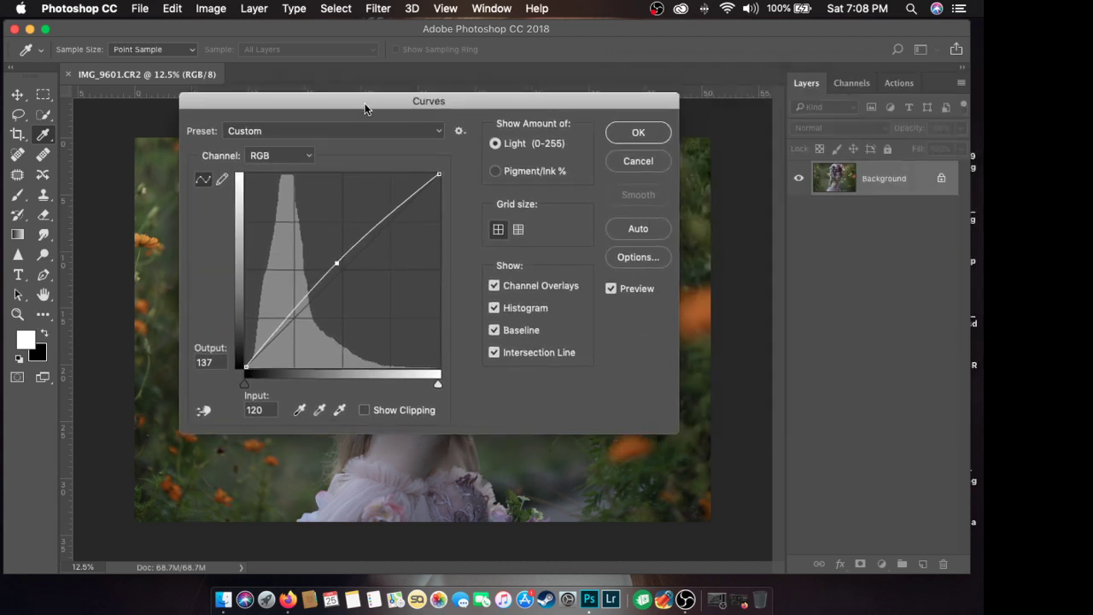
pyautogui.click(638, 132)
pyautogui.press('o')
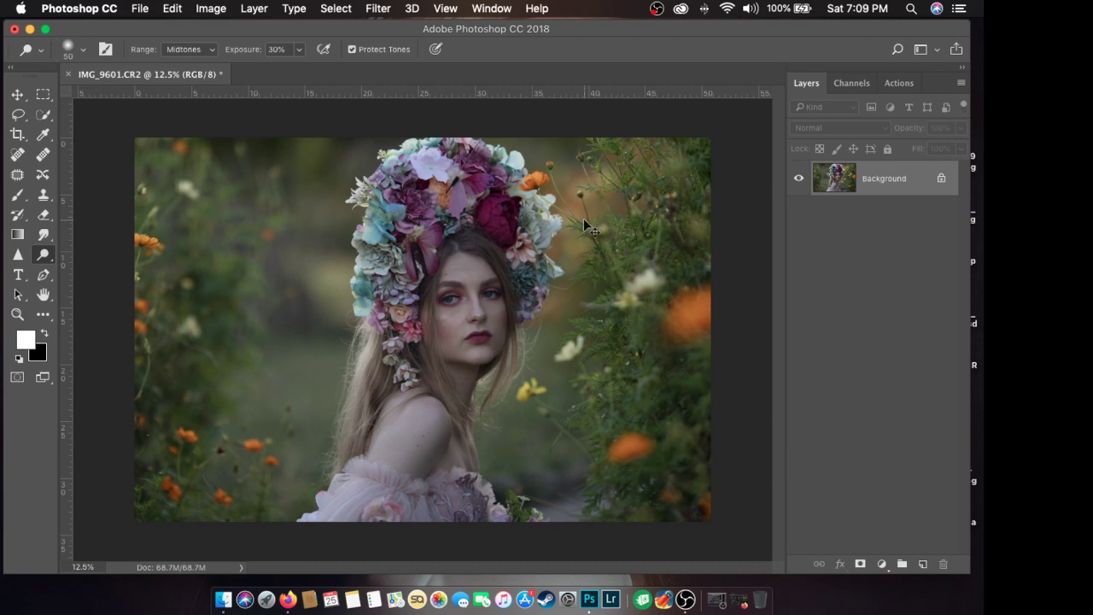
# Examine the brightened portrait's face and flower crown up close and at a wider zoom.
pyautogui.press('super+plus')
pyautogui.press('super+minus')
pyautogui.press('super+plus')
pyautogui.press('super+plus')
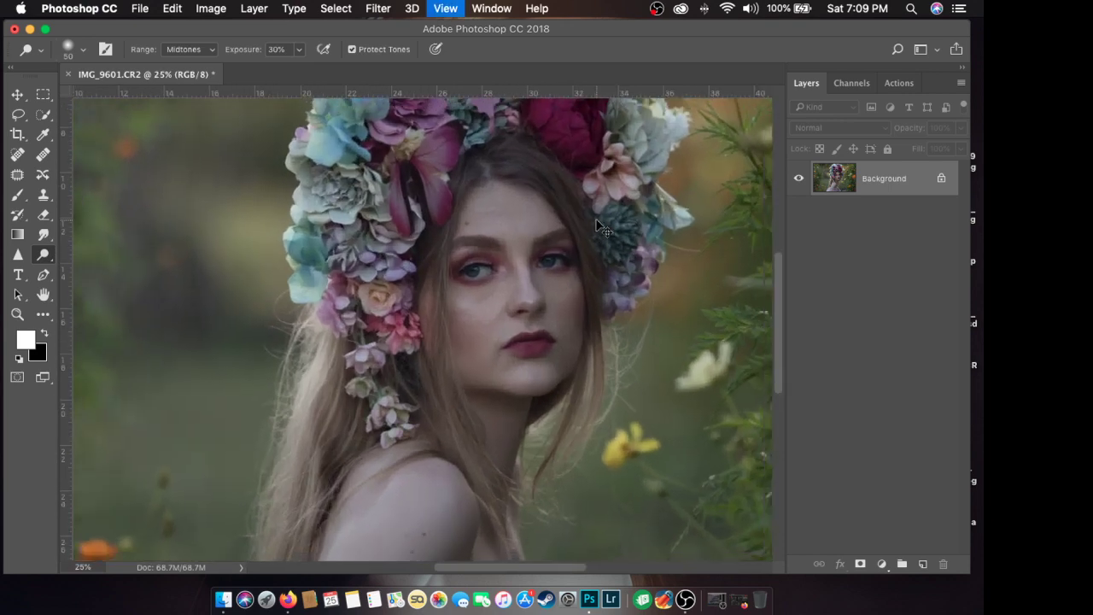
pyautogui.press('super+minus')
pyautogui.press('super+plus')
pyautogui.press('super+minus')
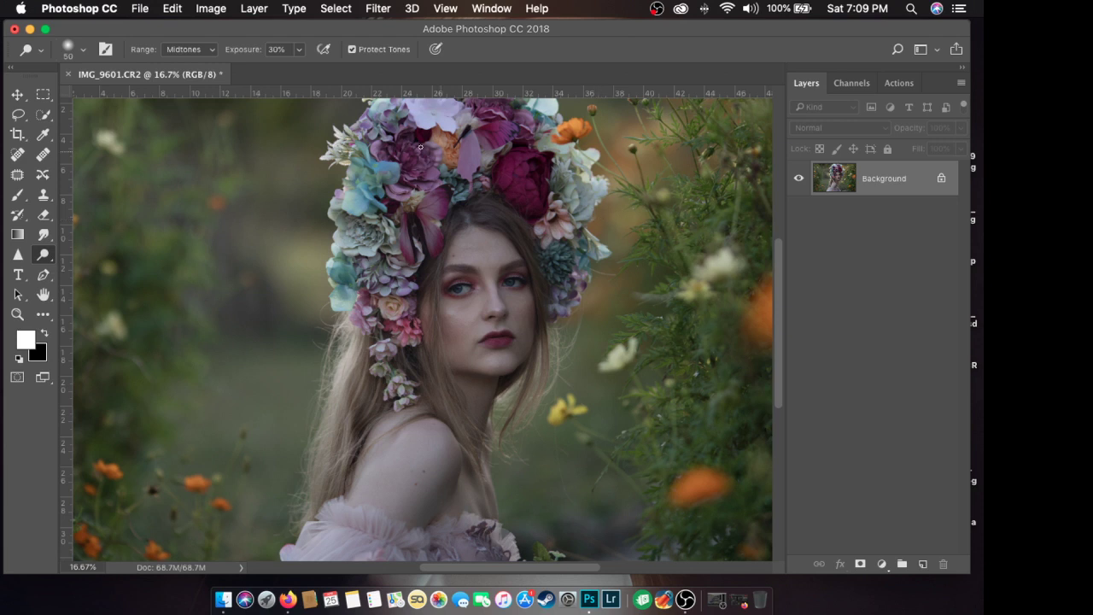
# Try shifting the midtones' cyan–red balance to +9 and then -3 with Color Balance, its dialog moved clear of the face.
pyautogui.click(213, 8)
pyautogui.moveTo(254, 57)
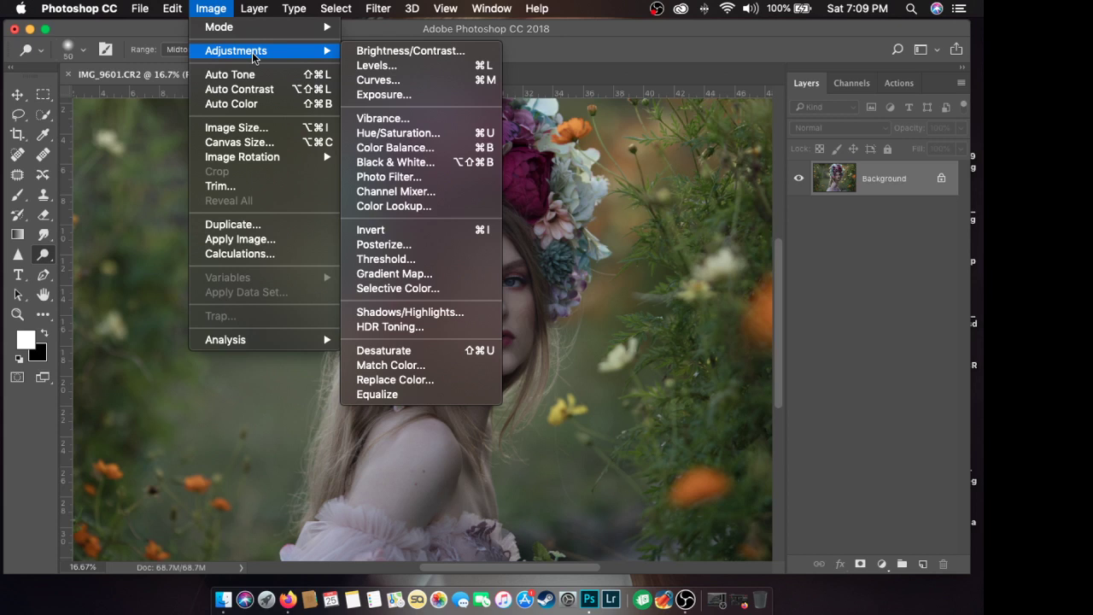
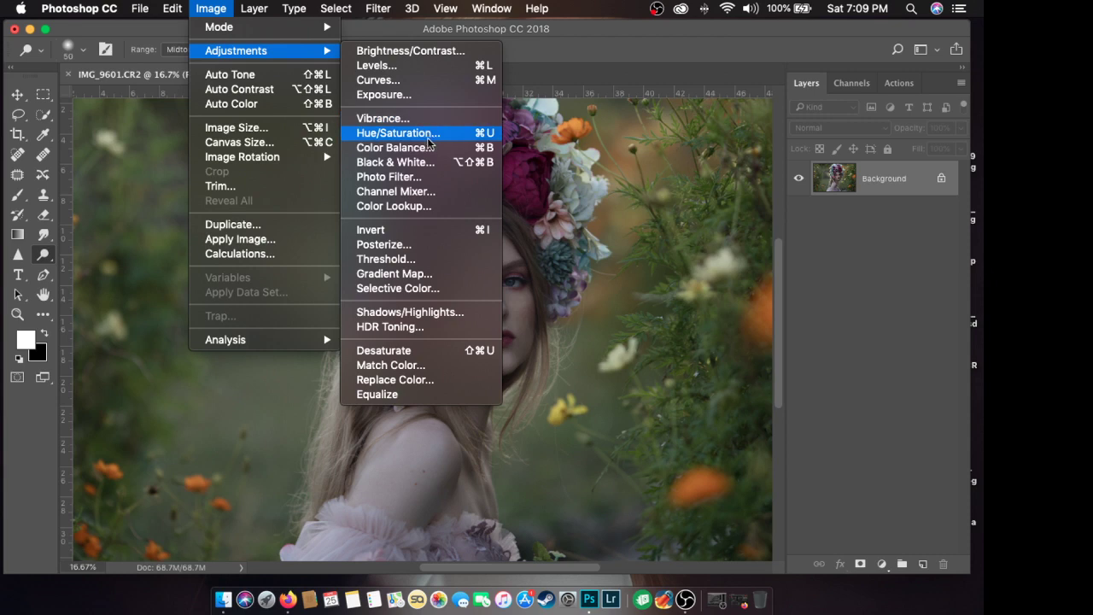
pyautogui.click(429, 148)
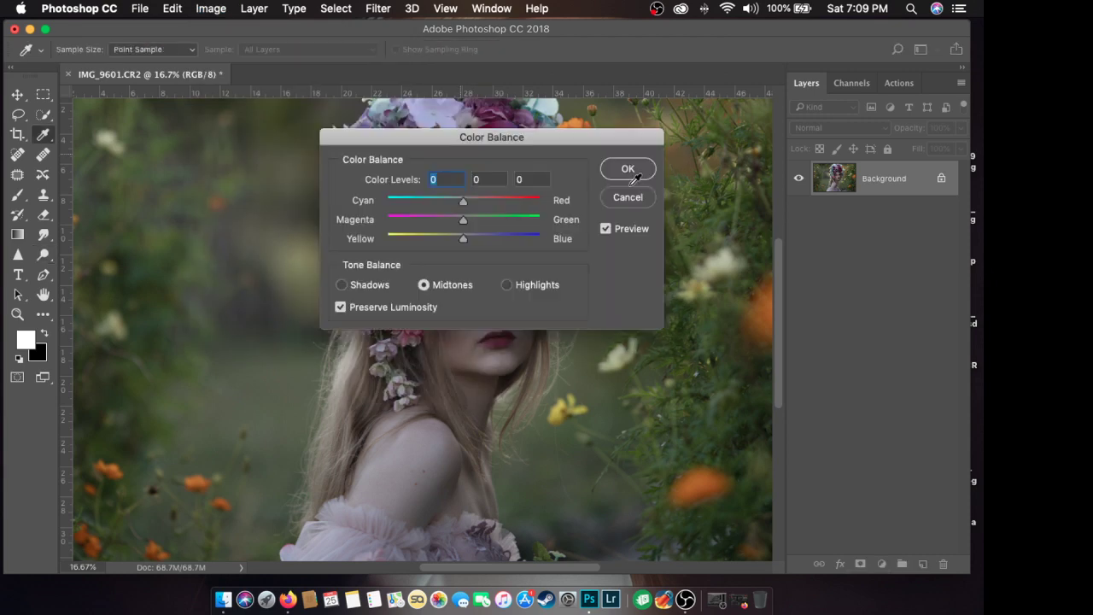
pyautogui.moveTo(516, 138); pyautogui.dragTo(762, 168)
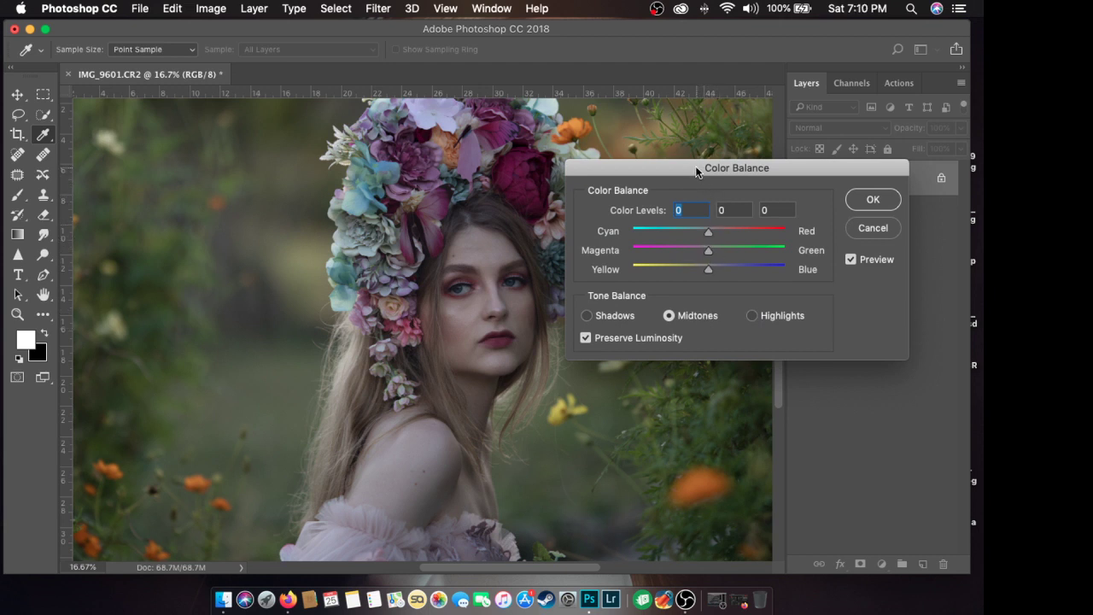
pyautogui.moveTo(696, 172); pyautogui.dragTo(738, 181)
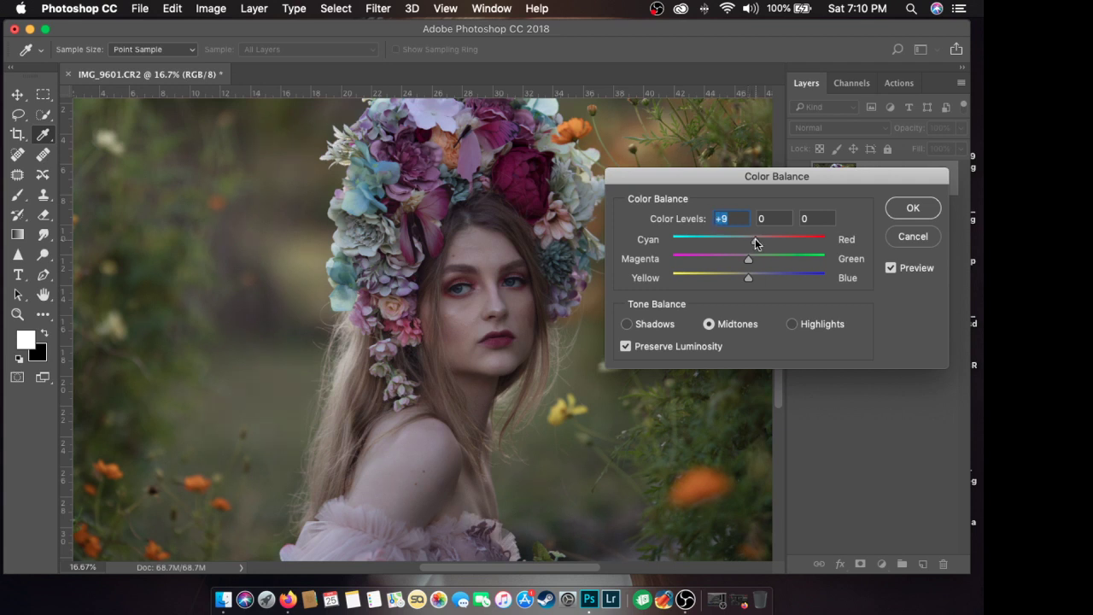
pyautogui.moveTo(754, 239); pyautogui.dragTo(745, 240)
# Switch to Firefox to check the stream's live chat in YouTube Studio, and return to the Color Balance dialog in Photoshop.
pyautogui.click(726, 589)
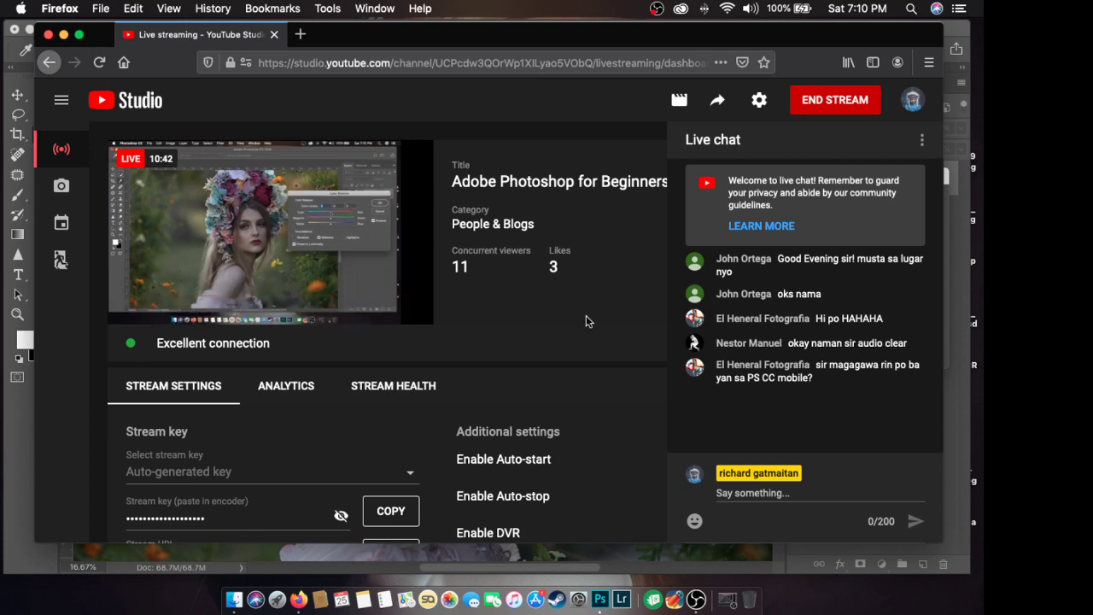
pyautogui.click(65, 35)
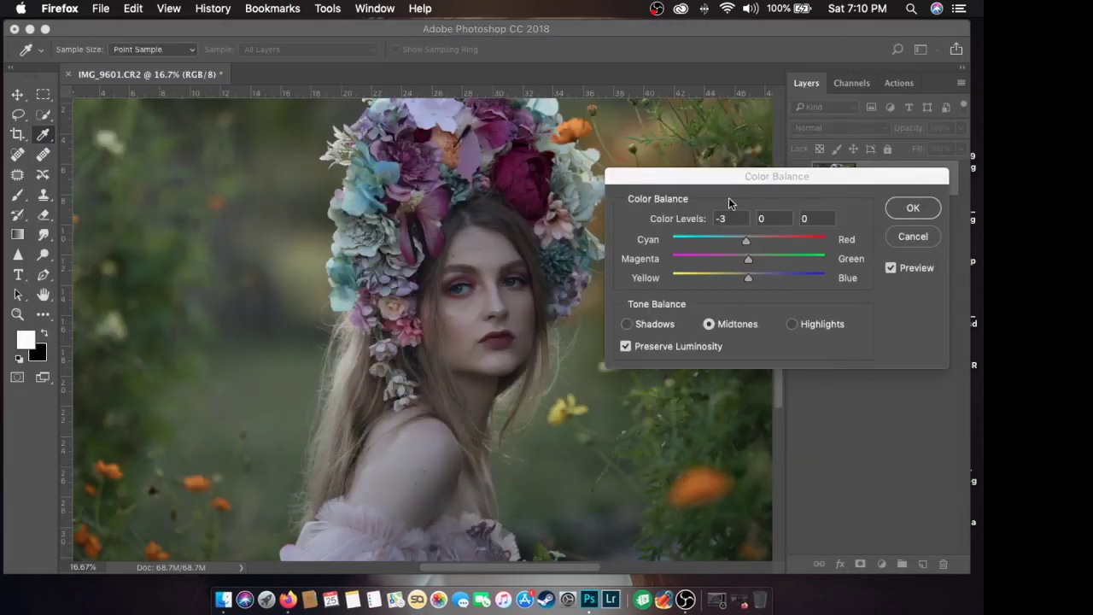
pyautogui.click(725, 182)
# Try small cyan–red and magenta–green shifts on the midtones, bring them back to neutral and discard the Color Balance adjustment.
pyautogui.moveTo(741, 248); pyautogui.dragTo(745, 248)
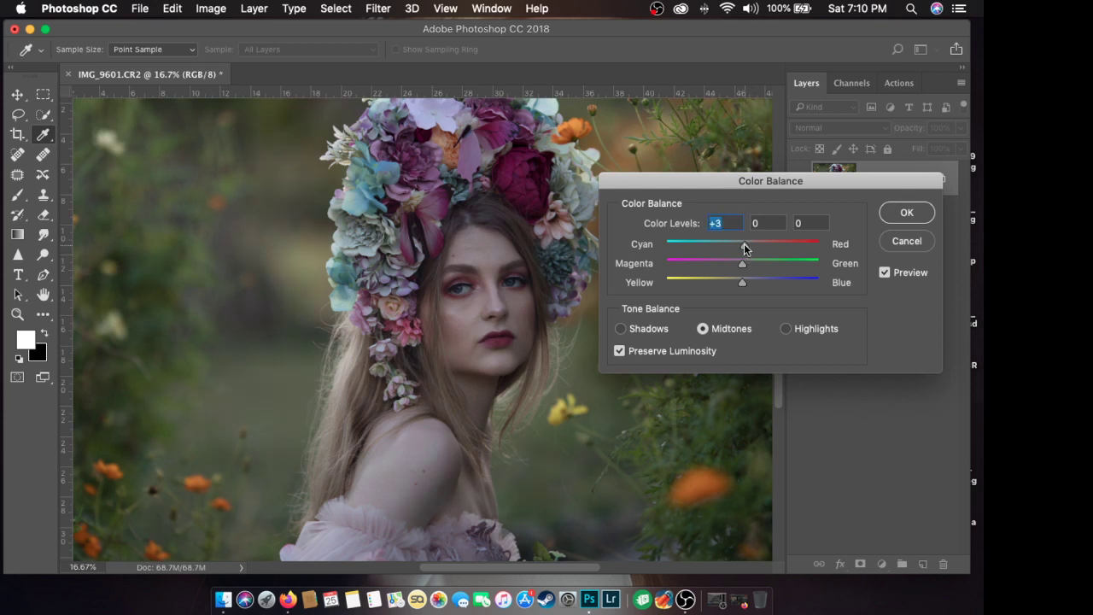
pyautogui.moveTo(743, 244)
pyautogui.mouseDown()
pyautogui.moveTo(729, 243)
pyautogui.moveTo(743, 248)
pyautogui.mouseUp()
pyautogui.moveTo(739, 180); pyautogui.dragTo(725, 153)
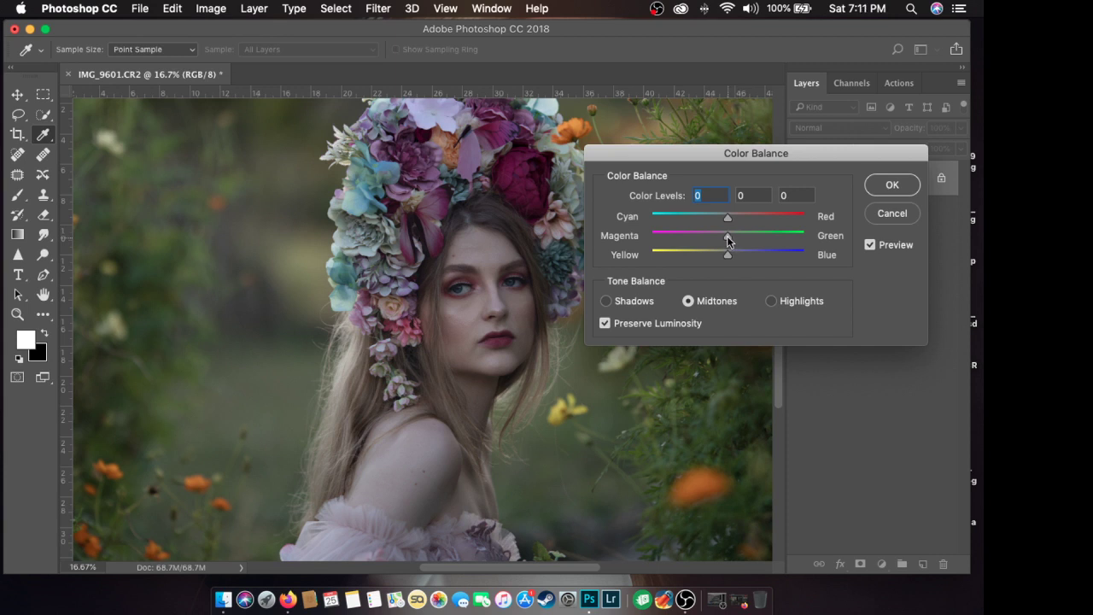
pyautogui.moveTo(728, 240); pyautogui.dragTo(714, 235)
pyautogui.moveTo(715, 234)
pyautogui.mouseDown()
pyautogui.moveTo(741, 234)
pyautogui.moveTo(727, 234)
pyautogui.mouseUp()
pyautogui.moveTo(727, 254)
pyautogui.mouseDown()
pyautogui.moveTo(743, 257)
pyautogui.moveTo(727, 254)
pyautogui.mouseUp()
pyautogui.click(890, 213)
pyautogui.press('o')
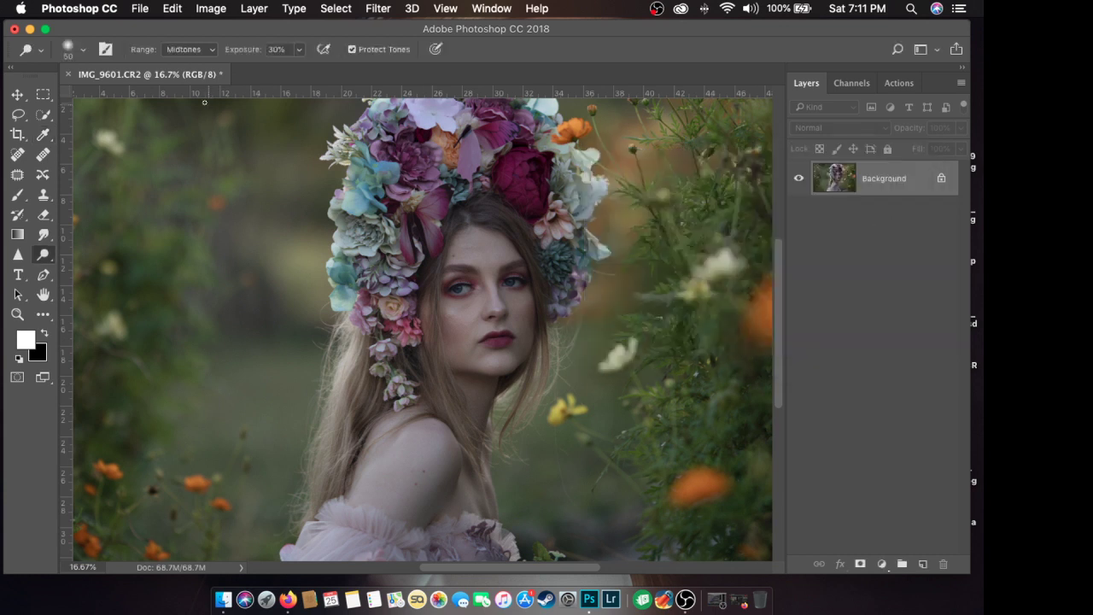
pyautogui.click(197, 8)
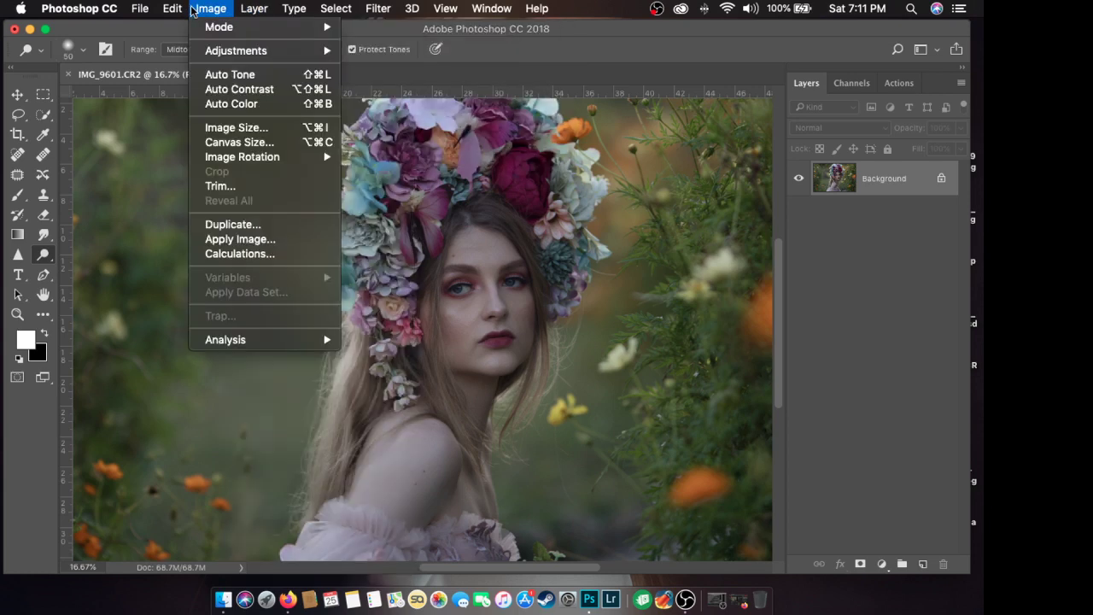
pyautogui.moveTo(229, 54)
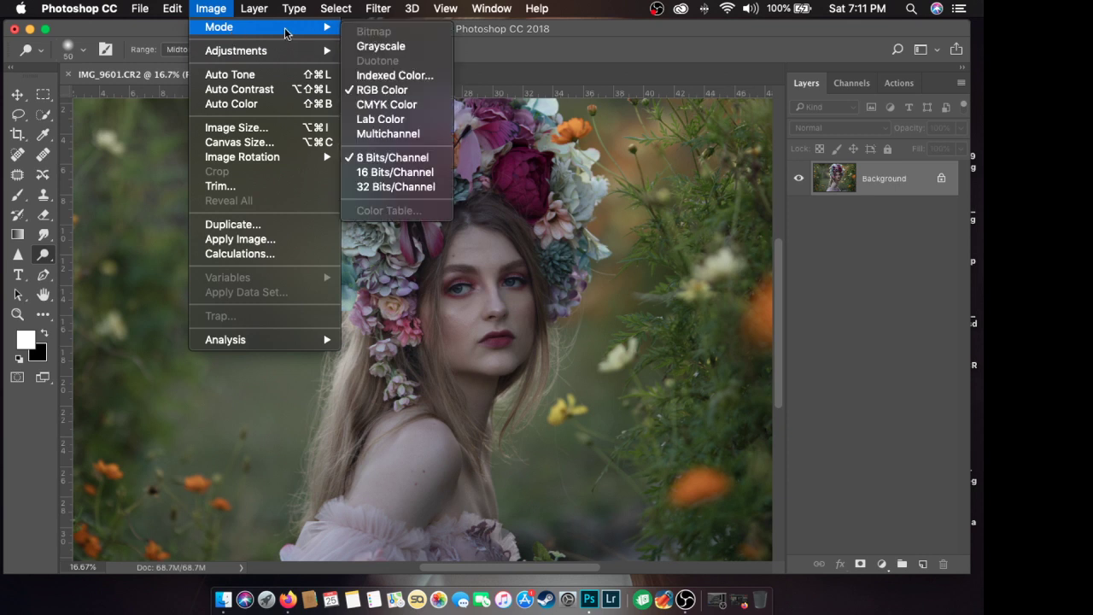
pyautogui.click(151, 32)
# Apply a Vibrance adjustment to the Background layer with Vibrance set to +50.
pyautogui.click(212, 10)
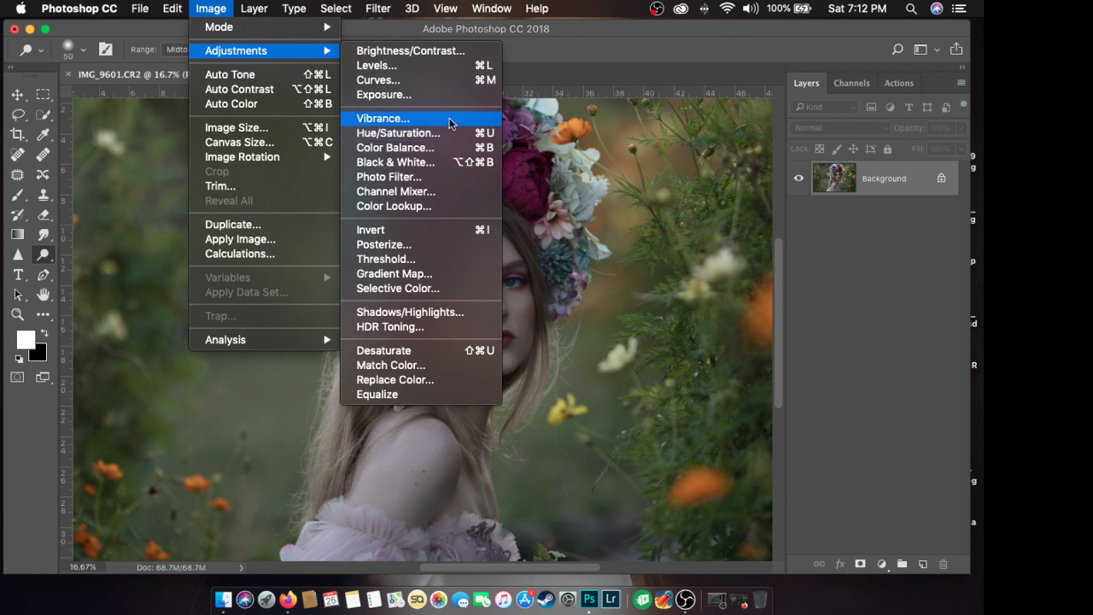
pyautogui.click(449, 117)
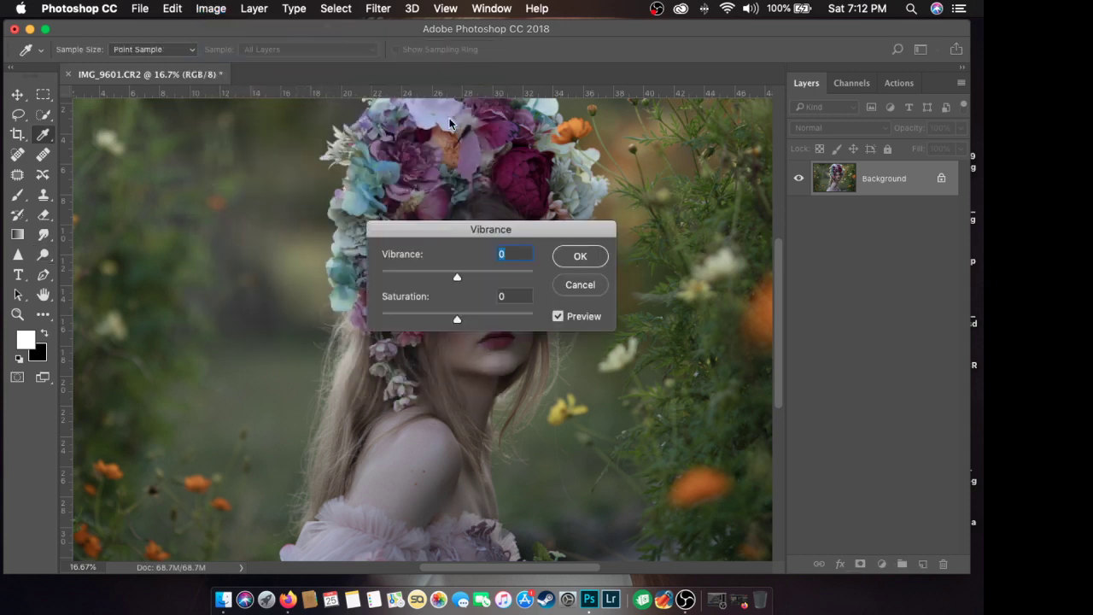
pyautogui.moveTo(511, 236); pyautogui.dragTo(759, 182)
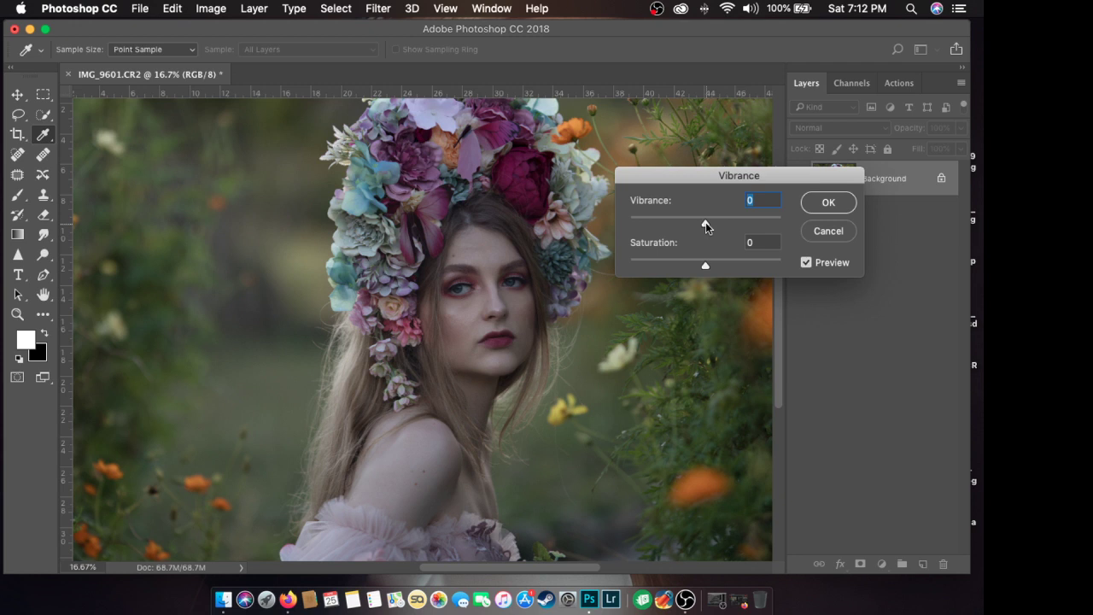
pyautogui.moveTo(705, 225); pyautogui.dragTo(742, 224)
pyautogui.write('+50')
pyautogui.press('Return')
pyautogui.press('o')
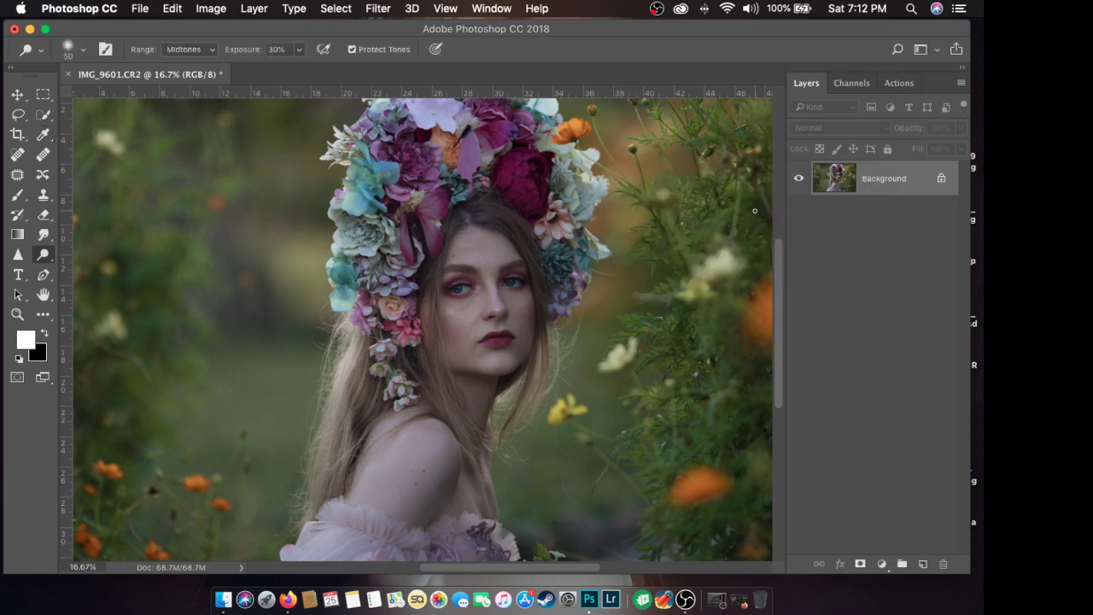
# Compare the portrait before and after the Vibrance adjustment by stepping back one state and restoring it.
pyautogui.press('super+minus')
pyautogui.press('super+minus')
pyautogui.press('super+equal')
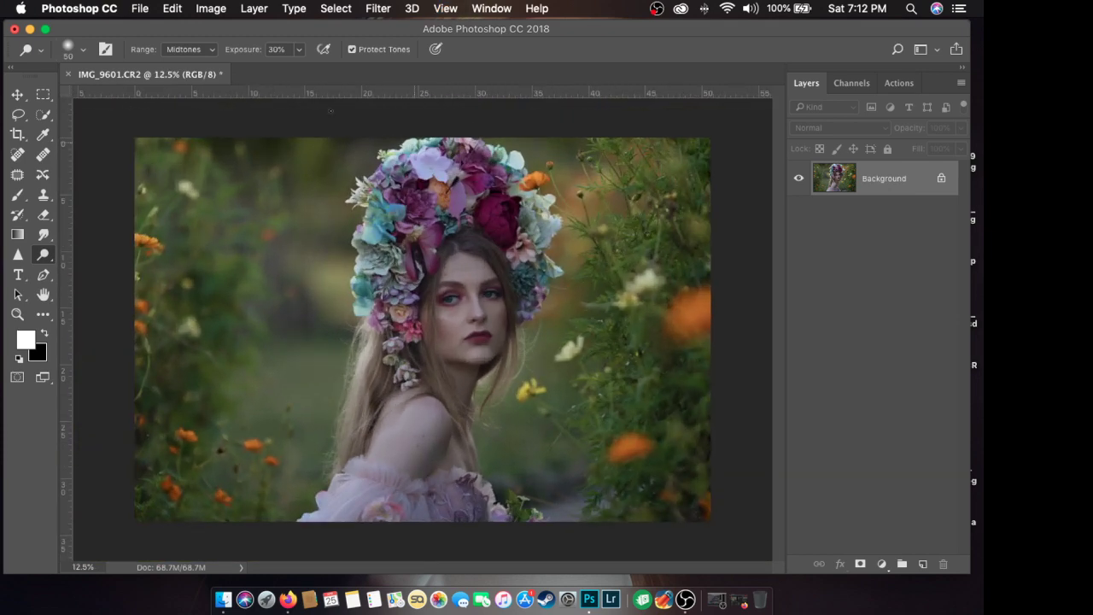
pyautogui.click(207, 8)
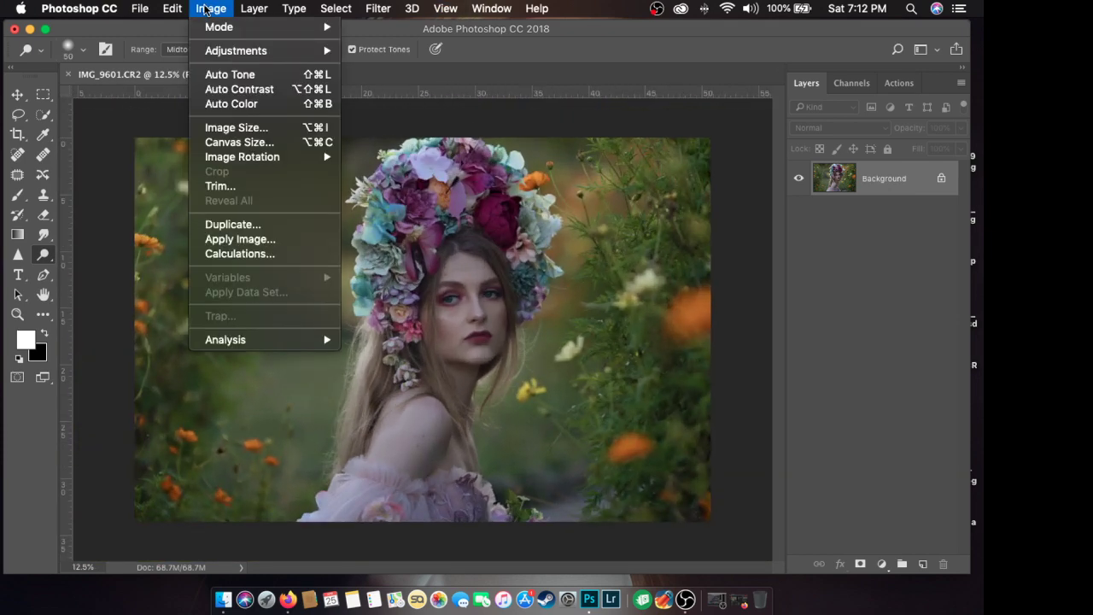
pyautogui.moveTo(173, 9)
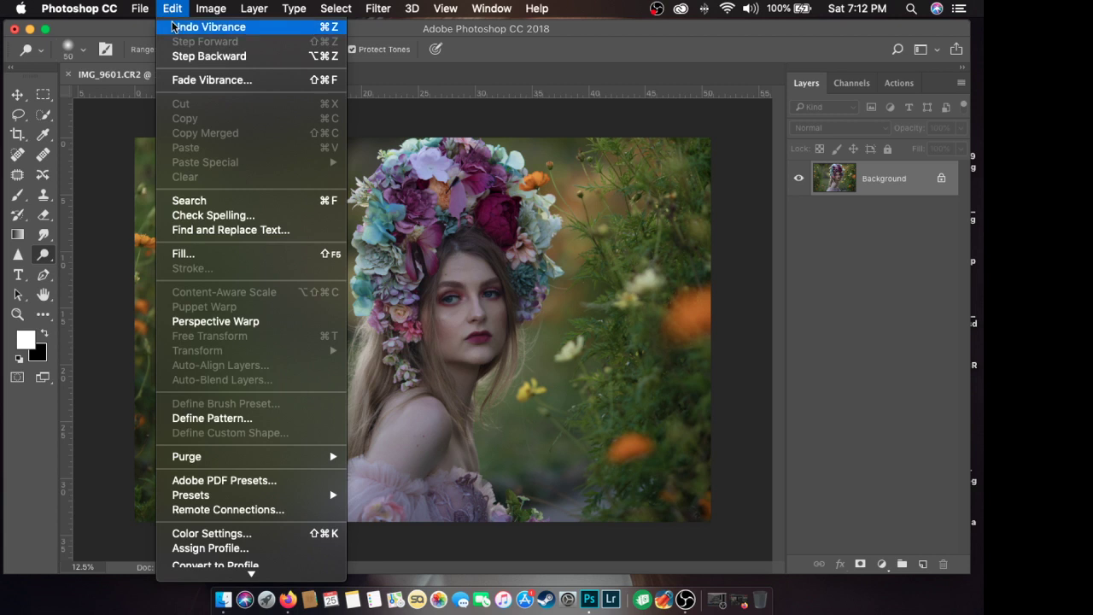
pyautogui.click(190, 53)
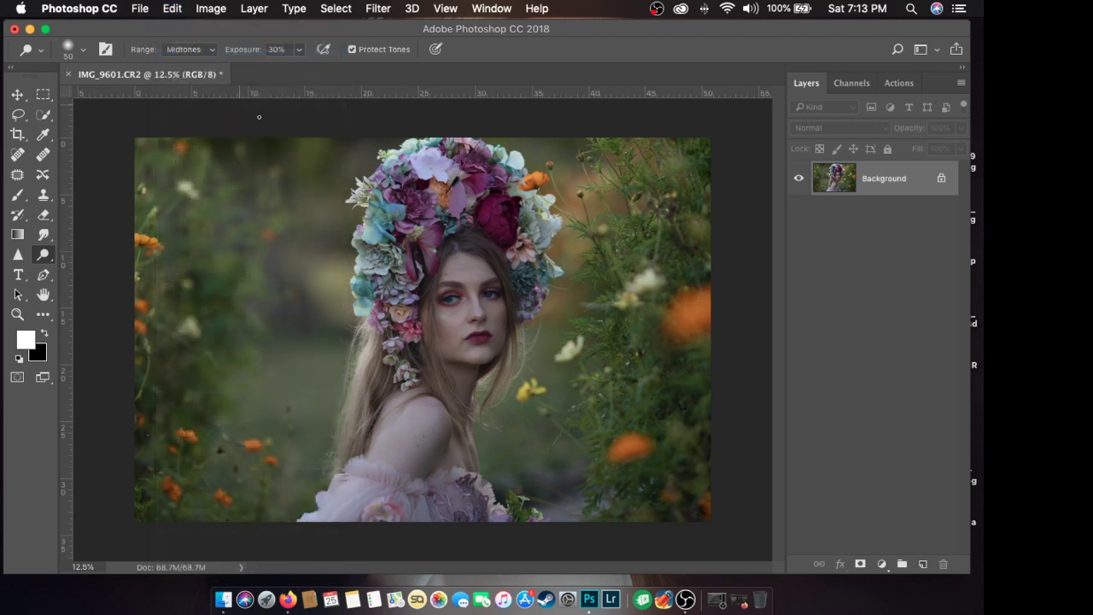
pyautogui.press('super+plus')
pyautogui.press('super+plus')
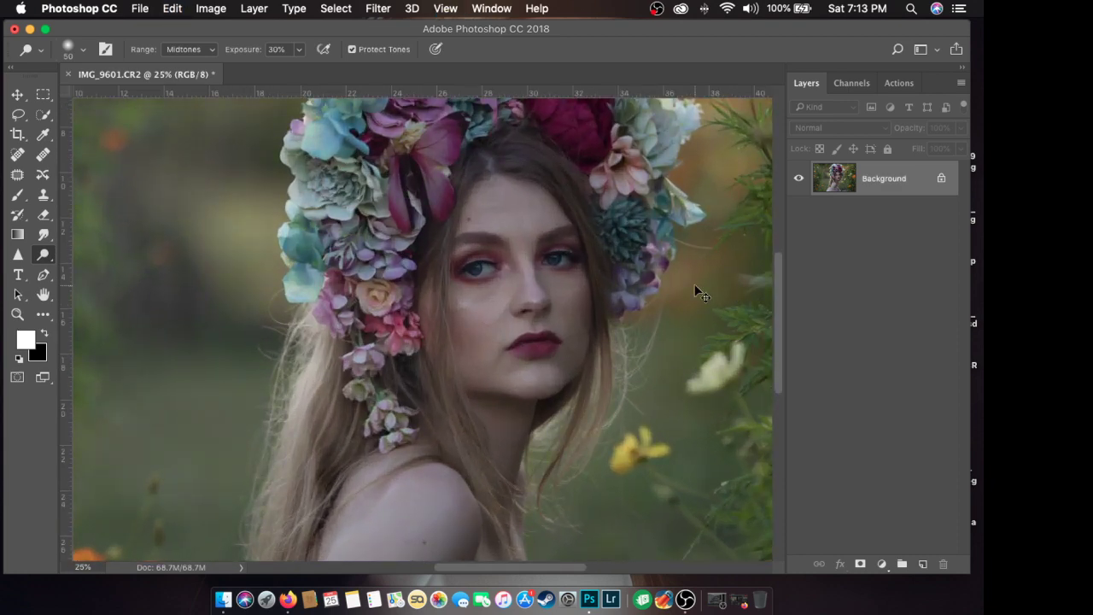
pyautogui.press('super+z')
pyautogui.press('super+minus')
pyautogui.press('super+minus')
pyautogui.press('super+plus')
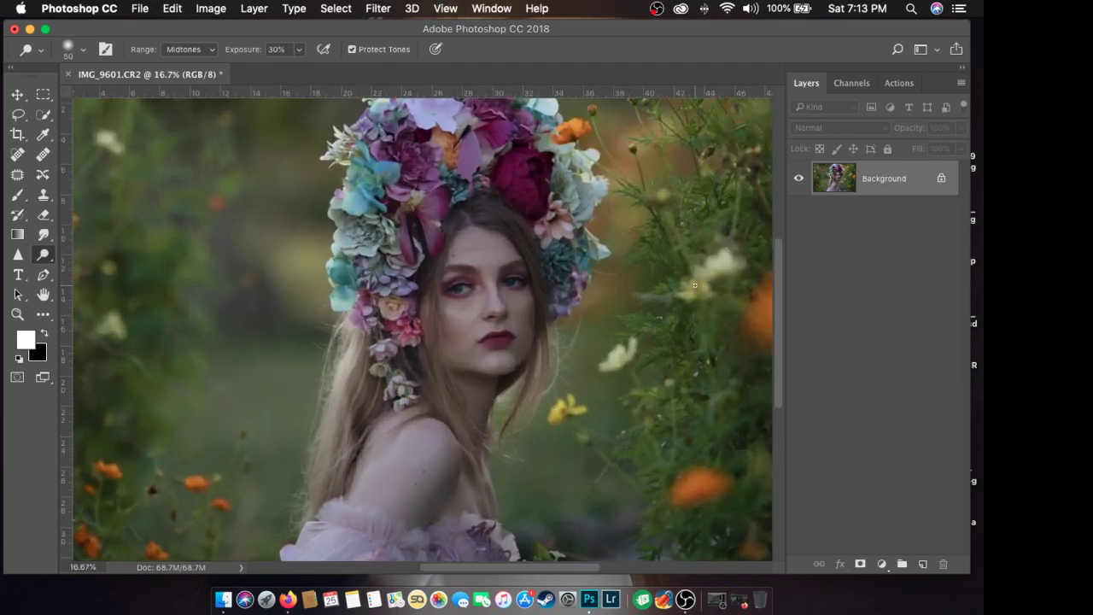
pyautogui.click(211, 8)
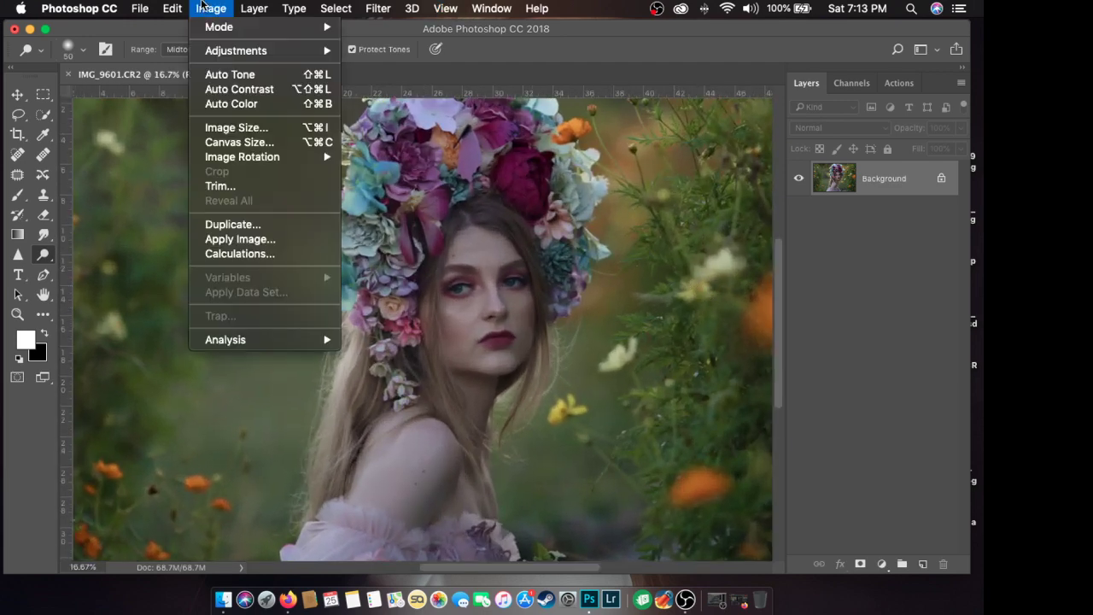
pyautogui.moveTo(248, 51)
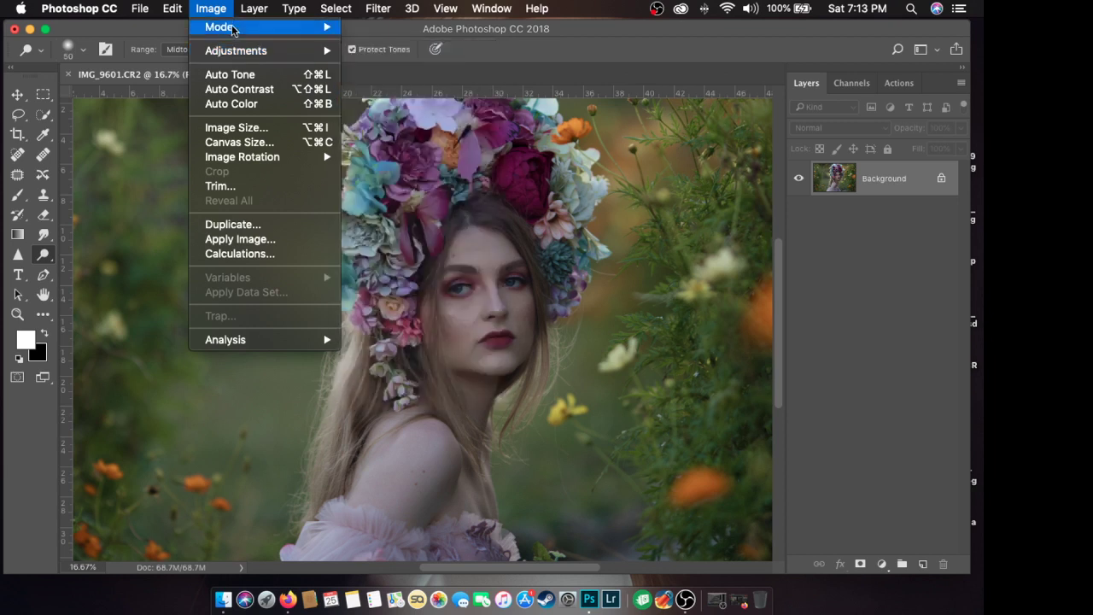
pyautogui.click(508, 51)
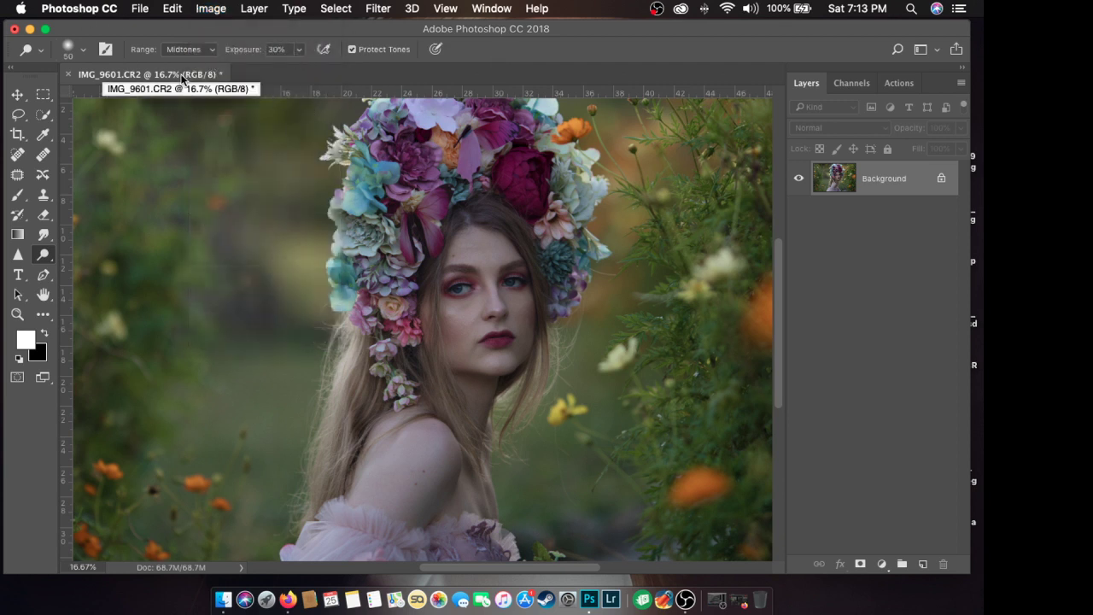
pyautogui.click(211, 8)
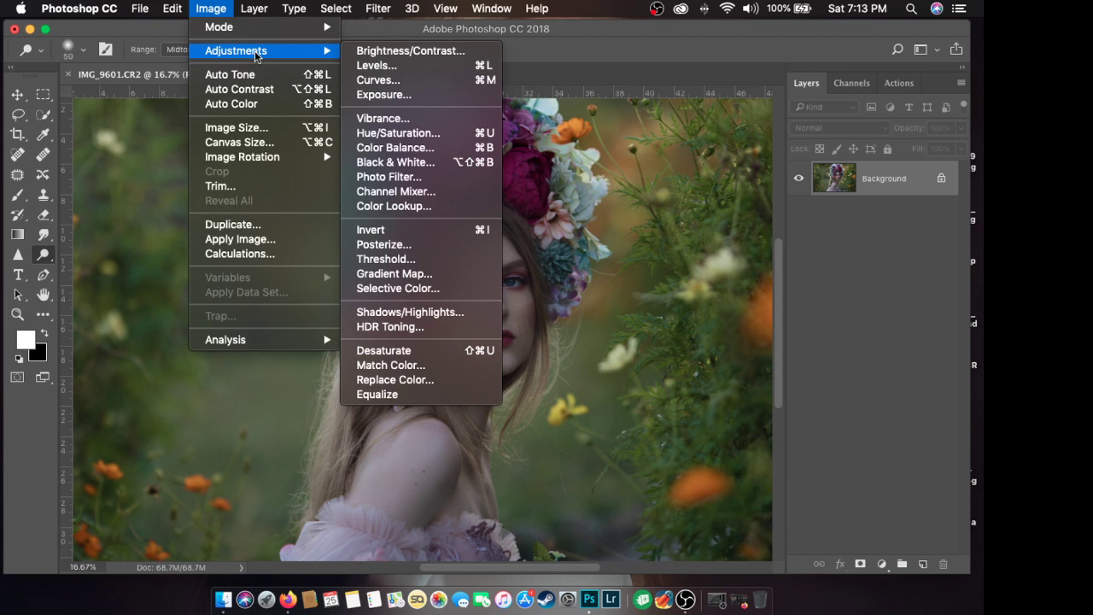
pyautogui.click(608, 48)
pyautogui.press('super+minus')
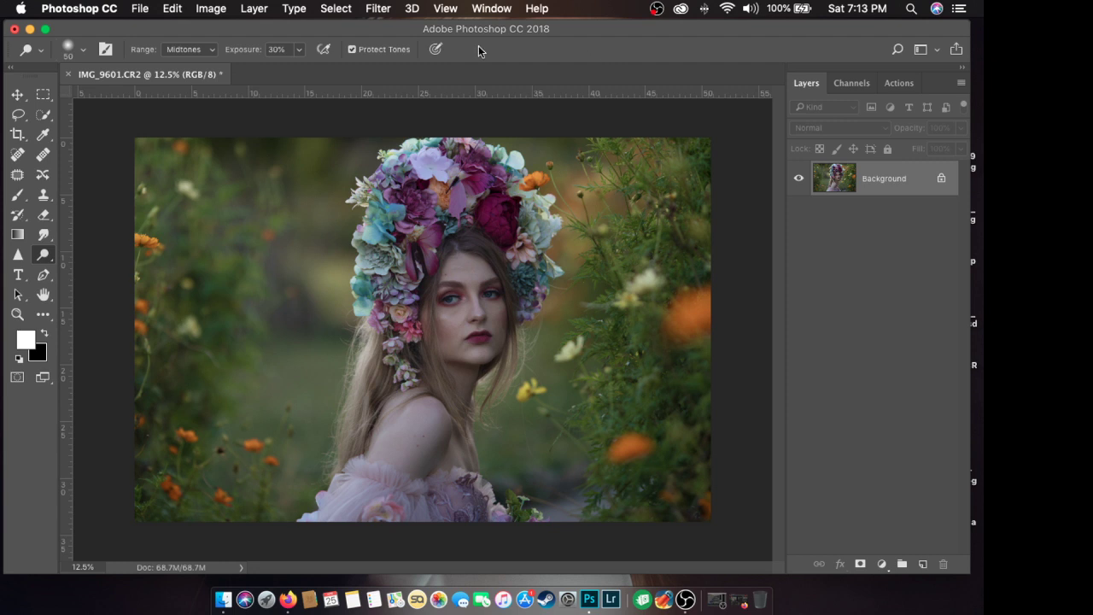
pyautogui.moveTo(486, 31); pyautogui.dragTo(488, 33)
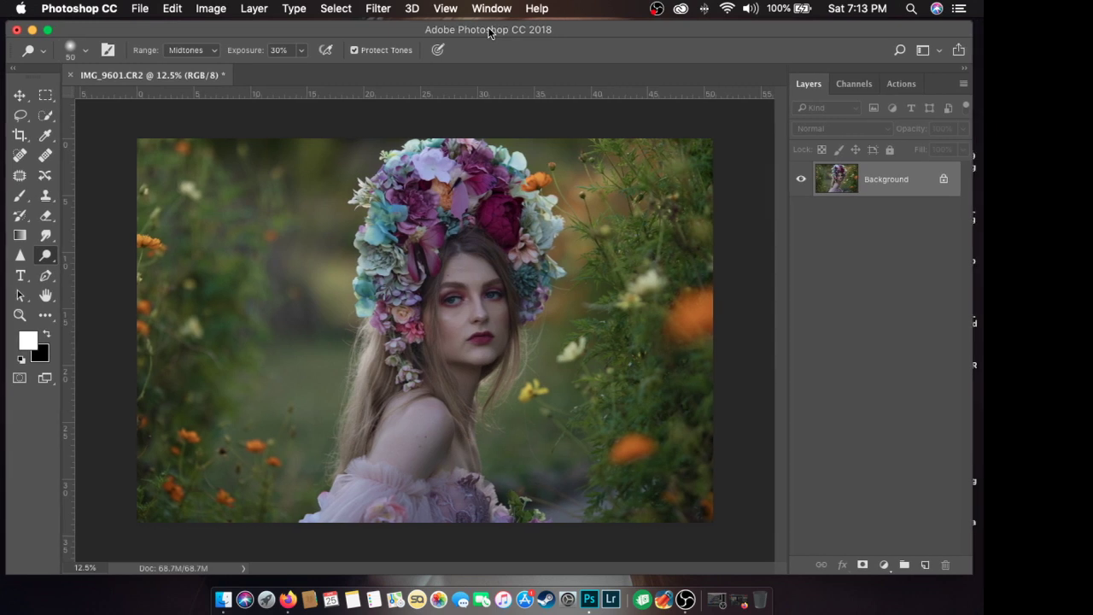
pyautogui.click(219, 15)
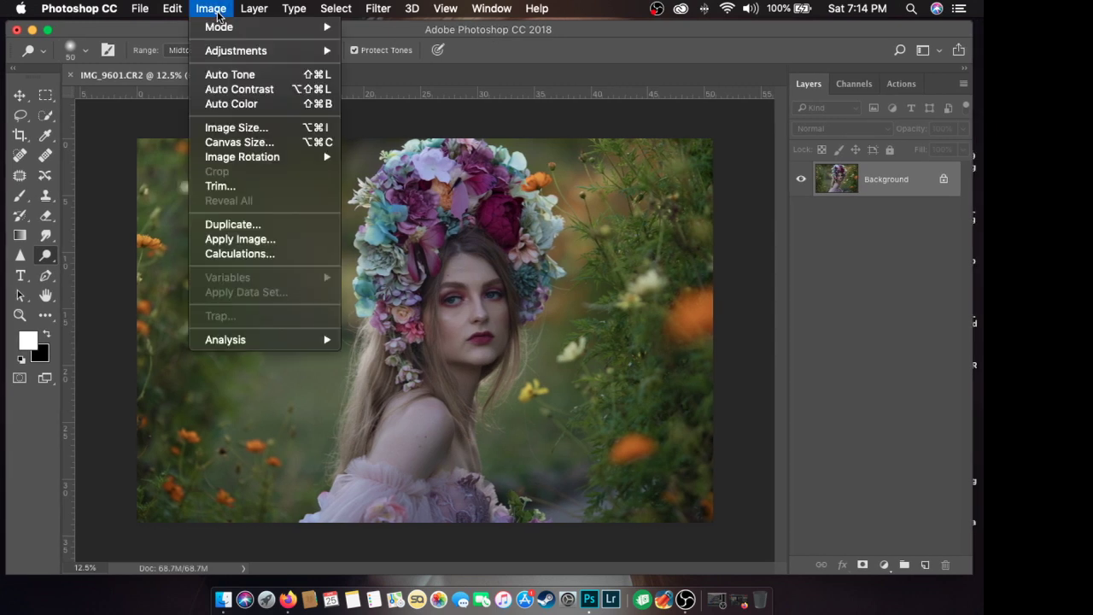
pyautogui.moveTo(217, 32)
pyautogui.press('Escape')
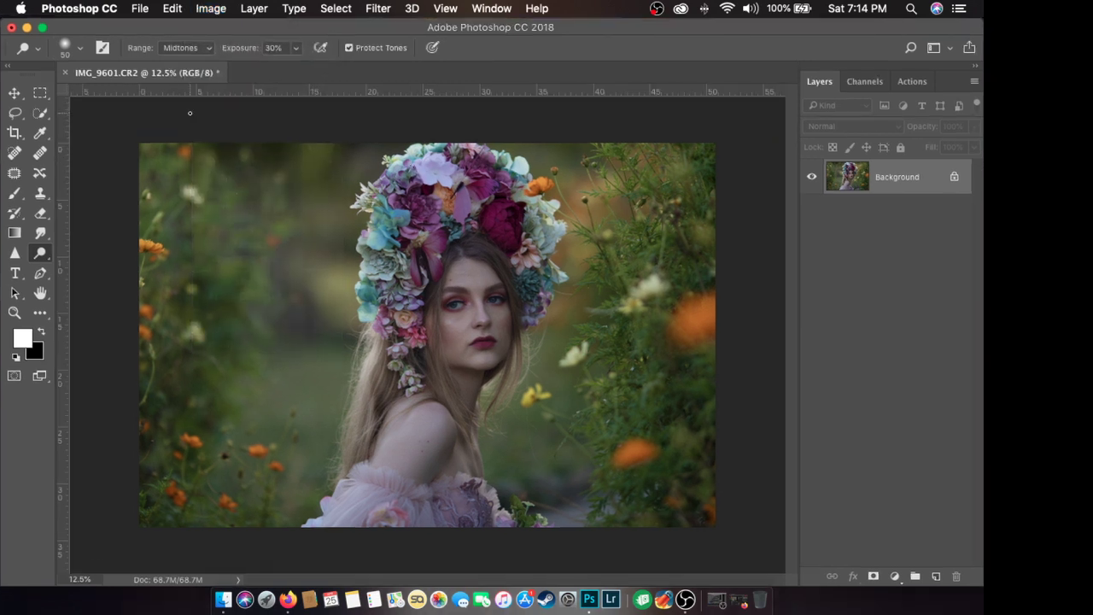
pyautogui.click(211, 9)
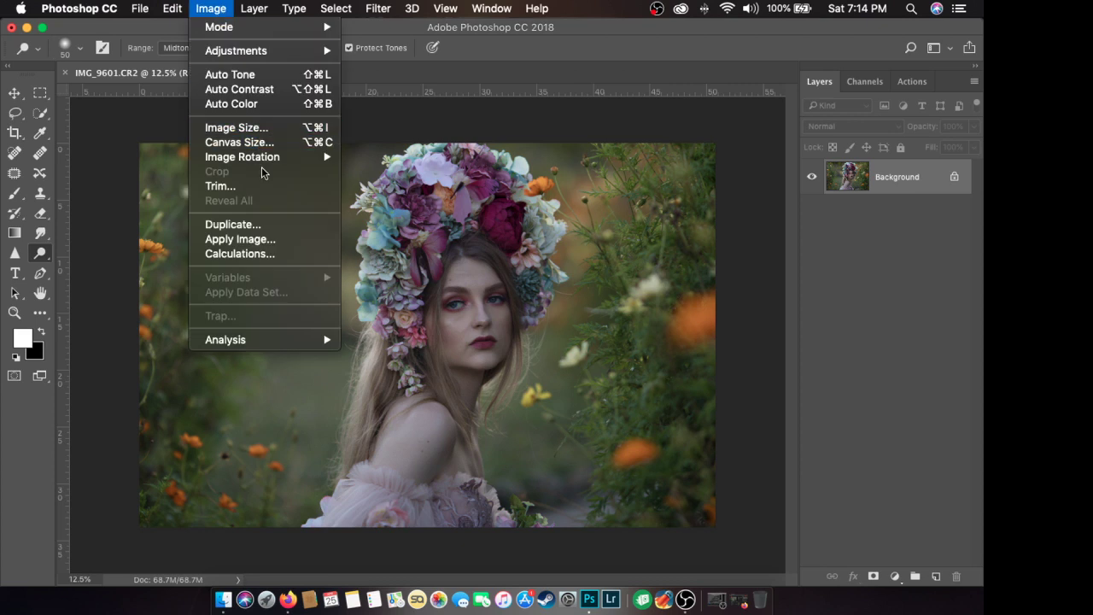
pyautogui.click(376, 141)
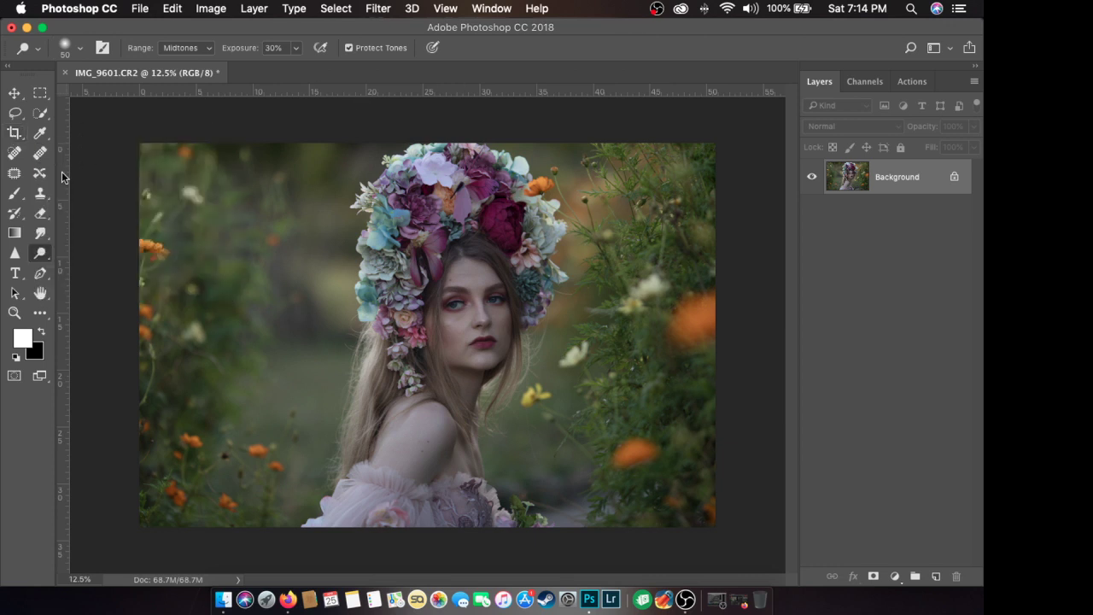
# Crop the portrait inward on all four sides with the Crop tool, trimming the flower headpiece and lower dress, and apply the crop.
pyautogui.click(21, 136)
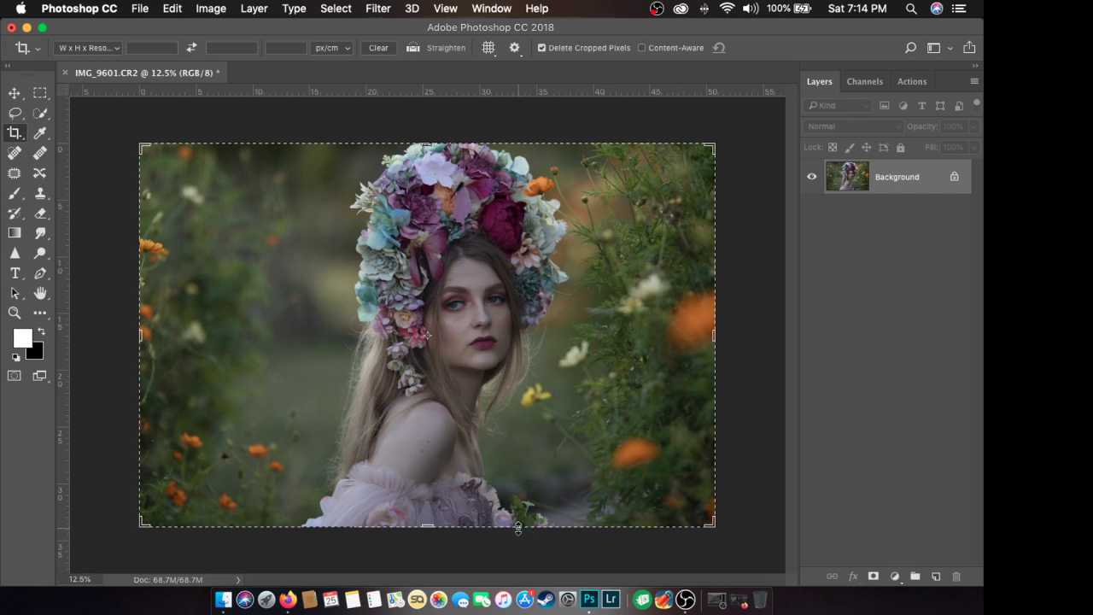
pyautogui.moveTo(517, 527); pyautogui.dragTo(526, 506)
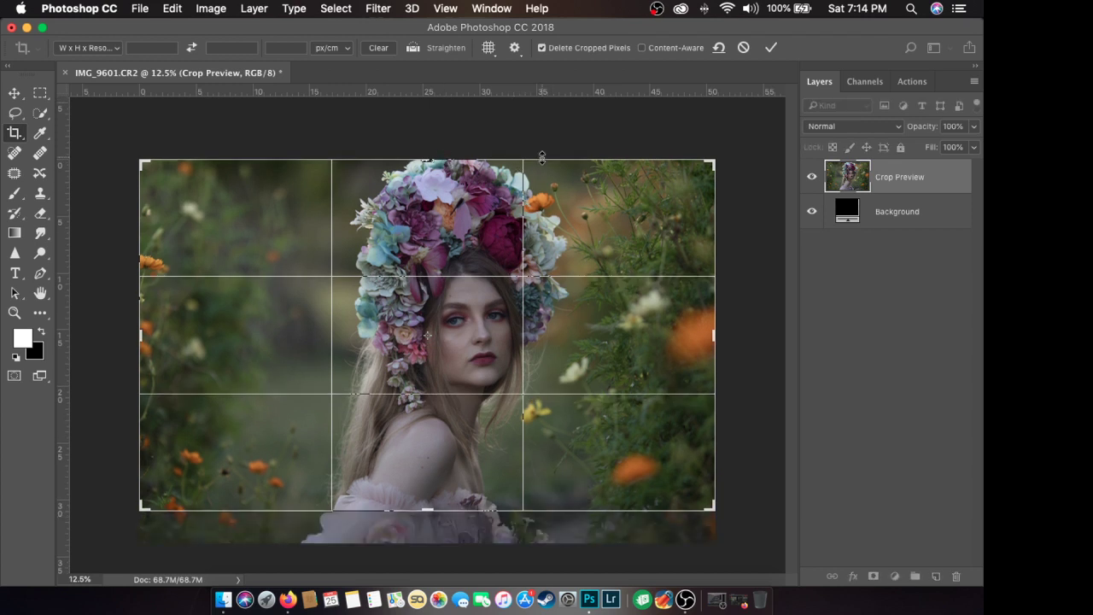
pyautogui.moveTo(541, 157); pyautogui.dragTo(541, 173)
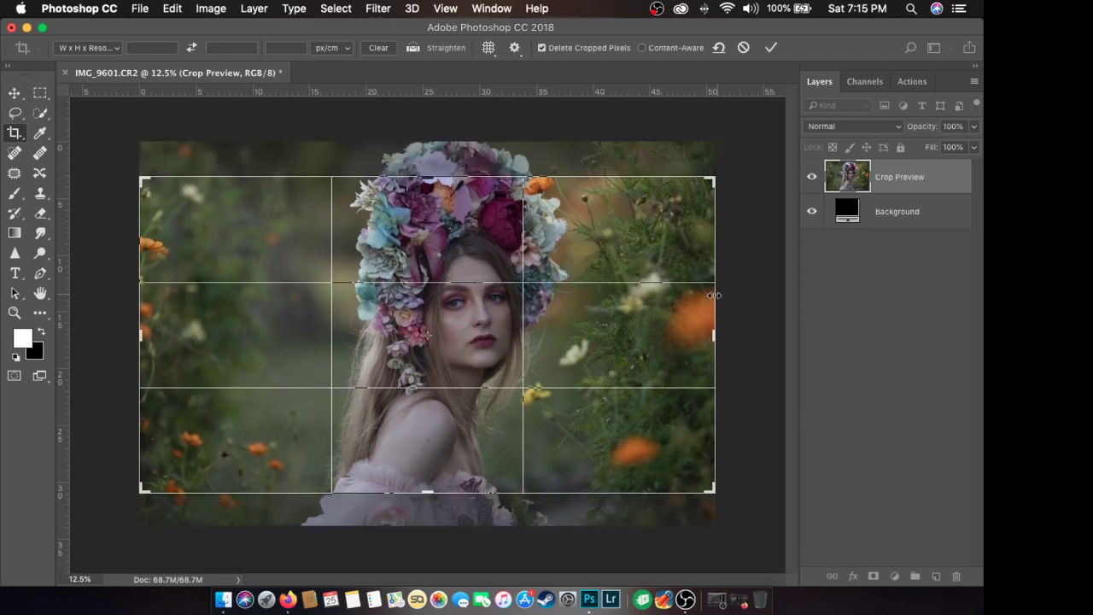
pyautogui.moveTo(714, 295); pyautogui.dragTo(709, 295)
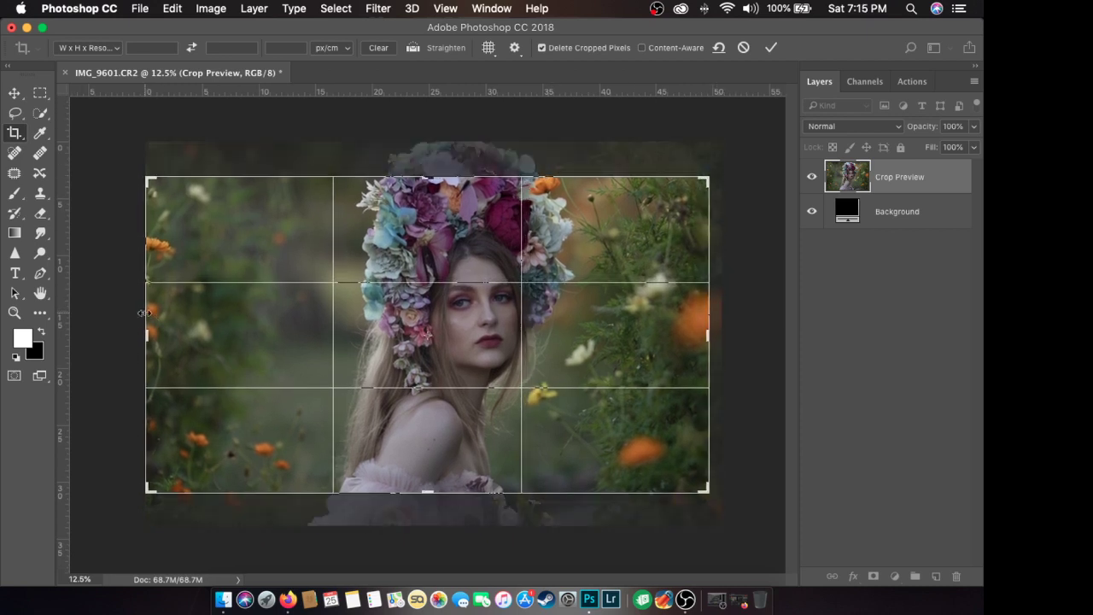
pyautogui.moveTo(144, 313); pyautogui.dragTo(159, 314)
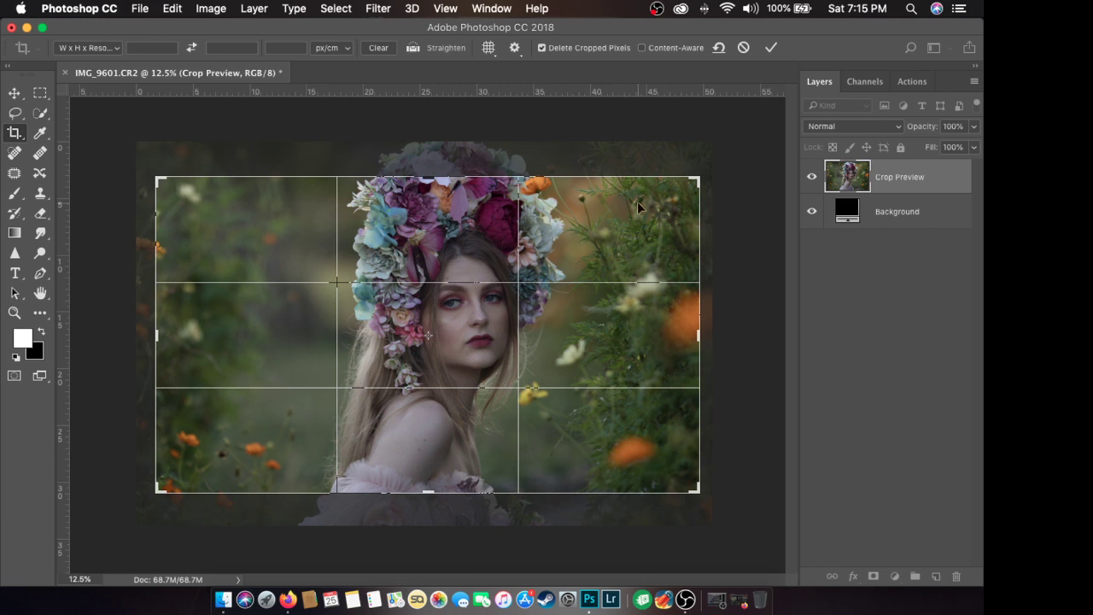
pyautogui.click(771, 48)
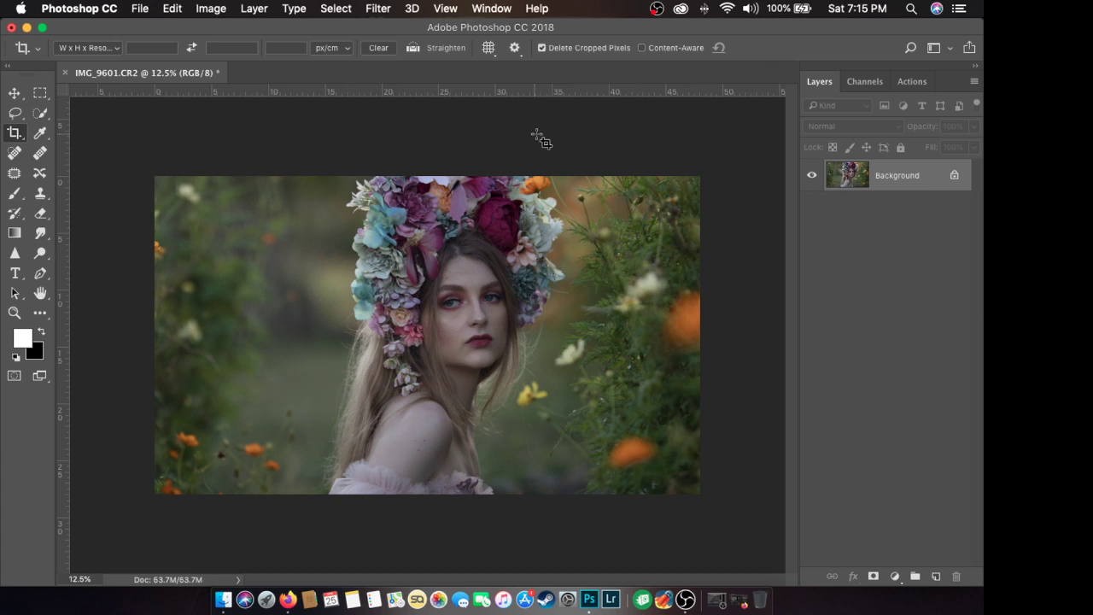
# Straighten the portrait along a line drawn through both eyes with the Crop tool's Straighten option, and apply the crop.
pyautogui.moveTo(535, 93); pyautogui.dragTo(565, 82)
pyautogui.click(14, 134)
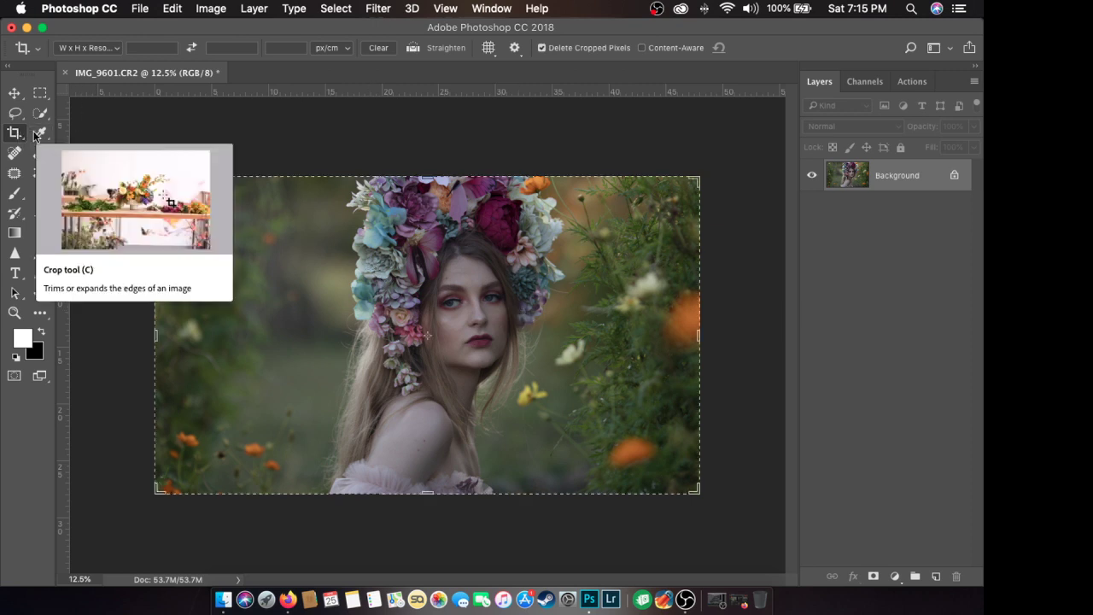
pyautogui.click(414, 50)
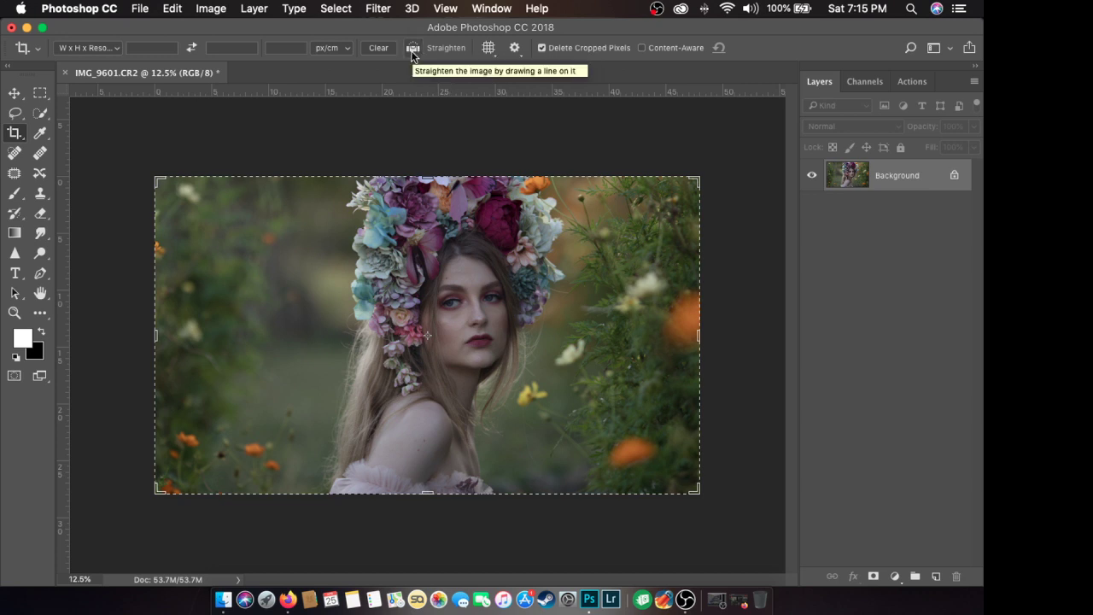
pyautogui.click(412, 52)
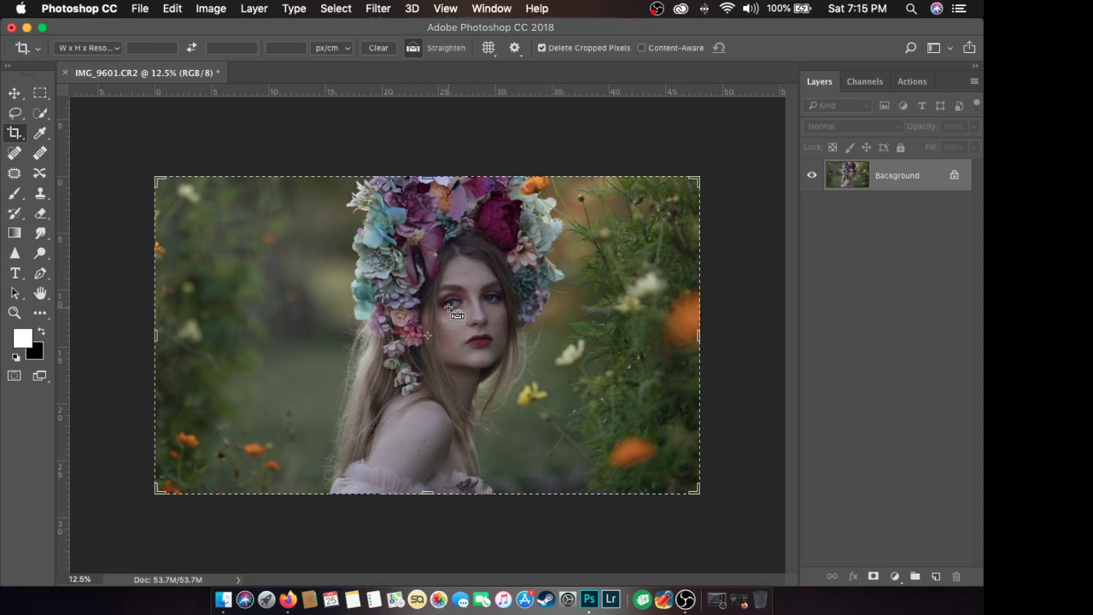
pyautogui.press('super+equal')
pyautogui.press('super+equal')
pyautogui.press('super+equal')
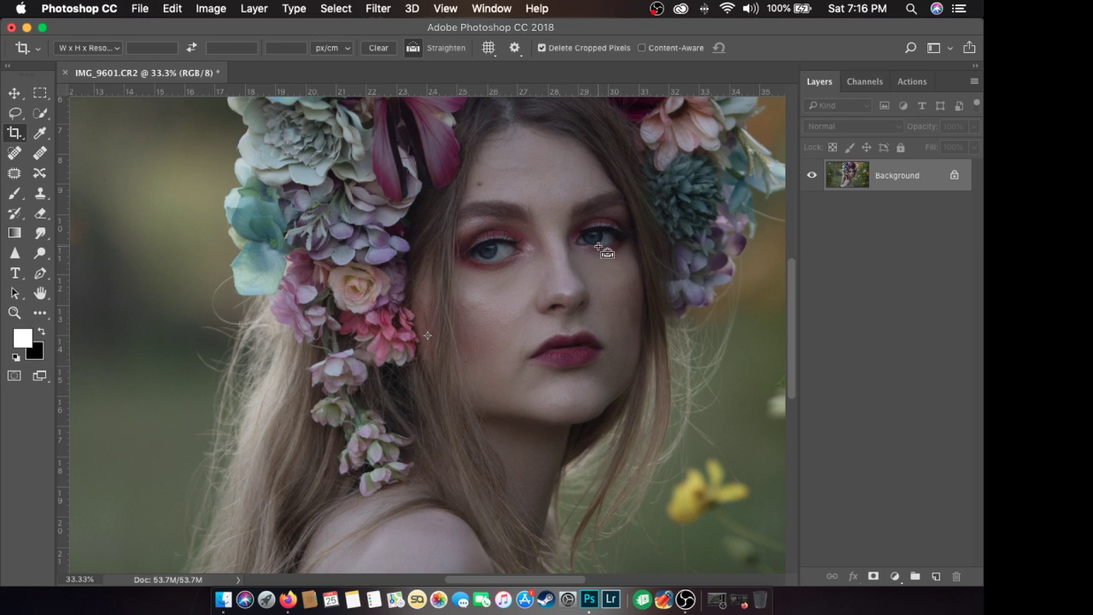
pyautogui.moveTo(484, 262); pyautogui.dragTo(619, 247)
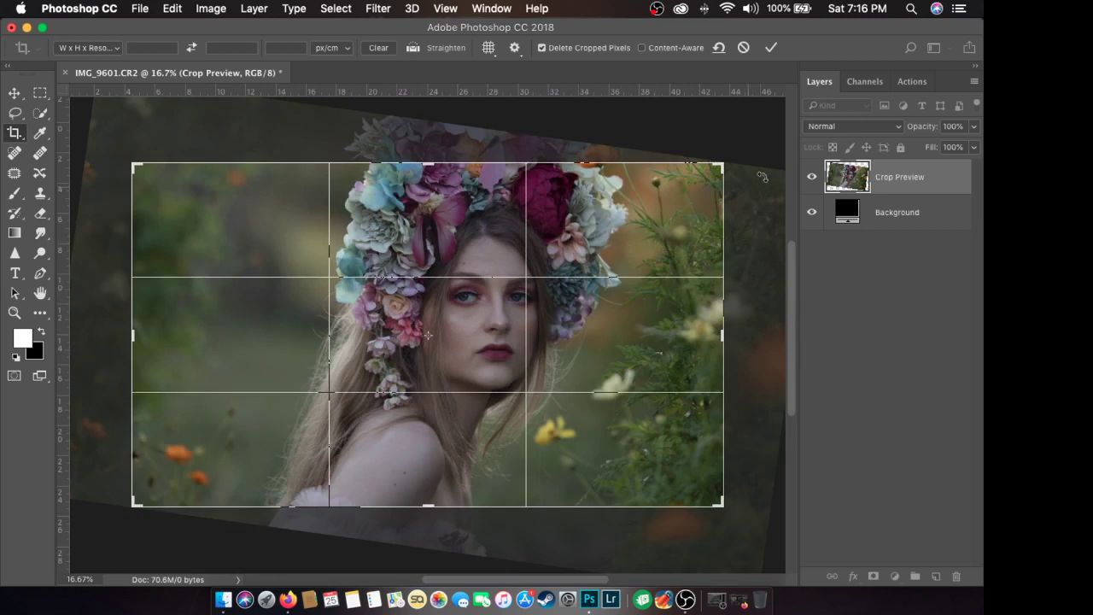
pyautogui.click(769, 49)
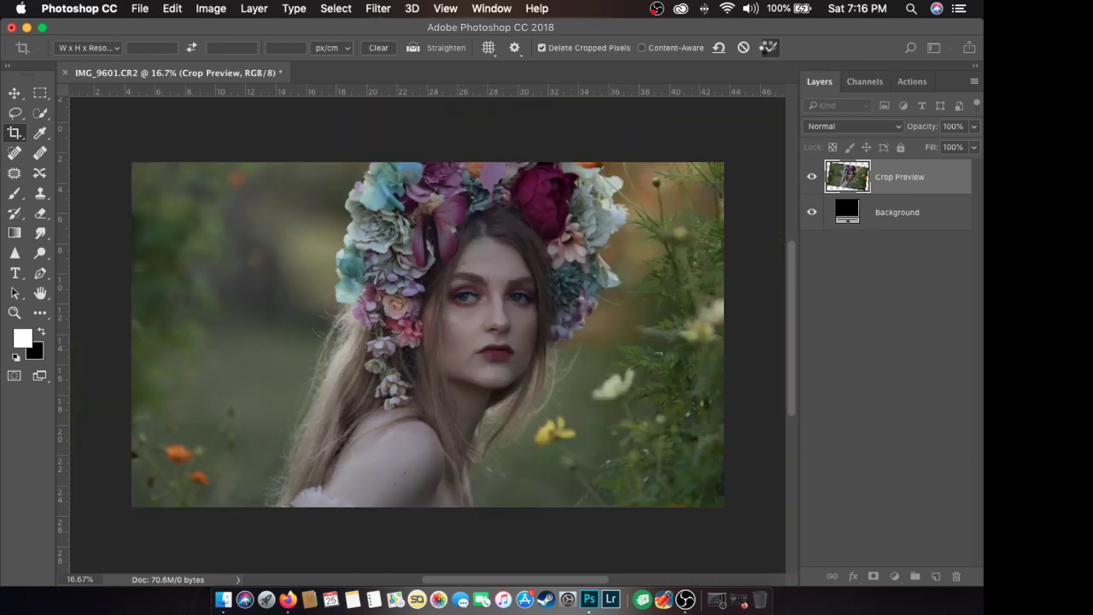
# Place a horizontal guide through the eyes to check that they are level, and remove the guide.
pyautogui.moveTo(615, 92); pyautogui.dragTo(635, 296)
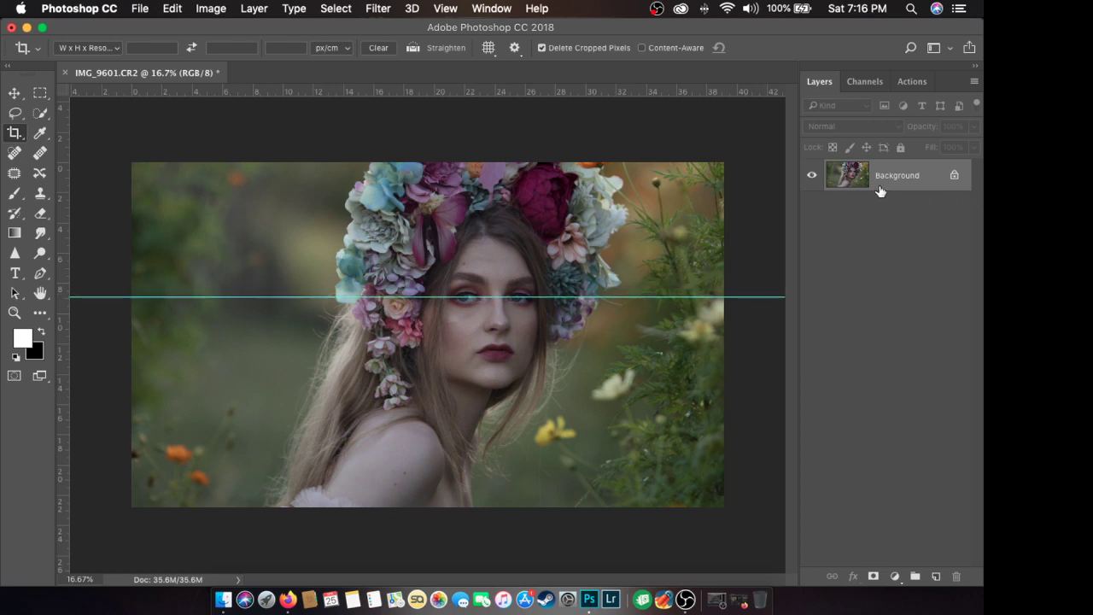
pyautogui.press('v')
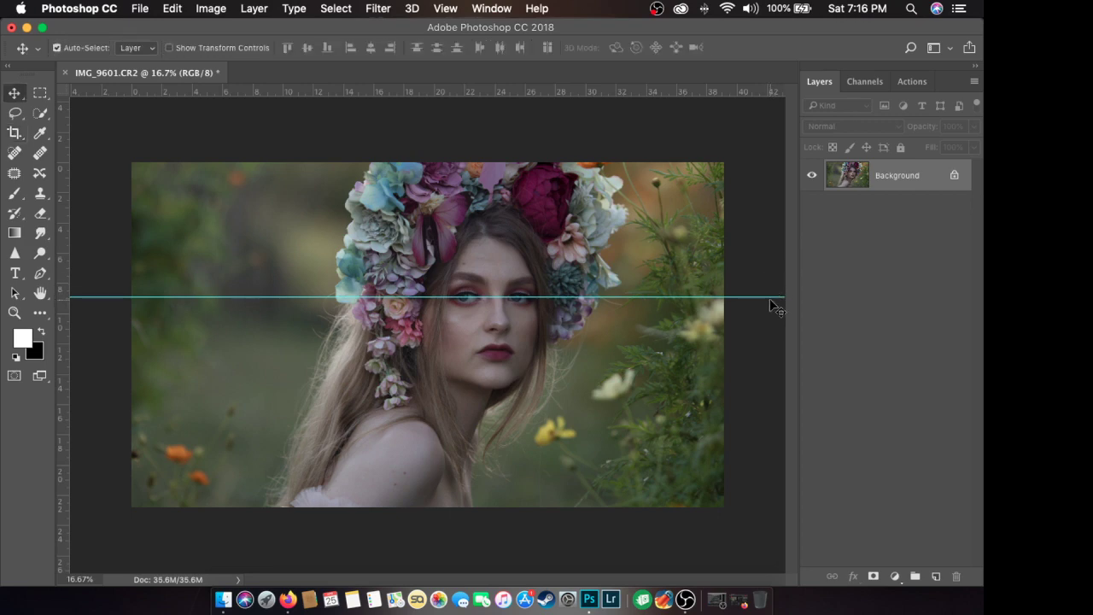
pyautogui.moveTo(770, 298); pyautogui.dragTo(698, 85)
# Switch to Firefox to check the live chat in YouTube Studio, and minimize its window to return to Photoshop.
pyautogui.click(736, 598)
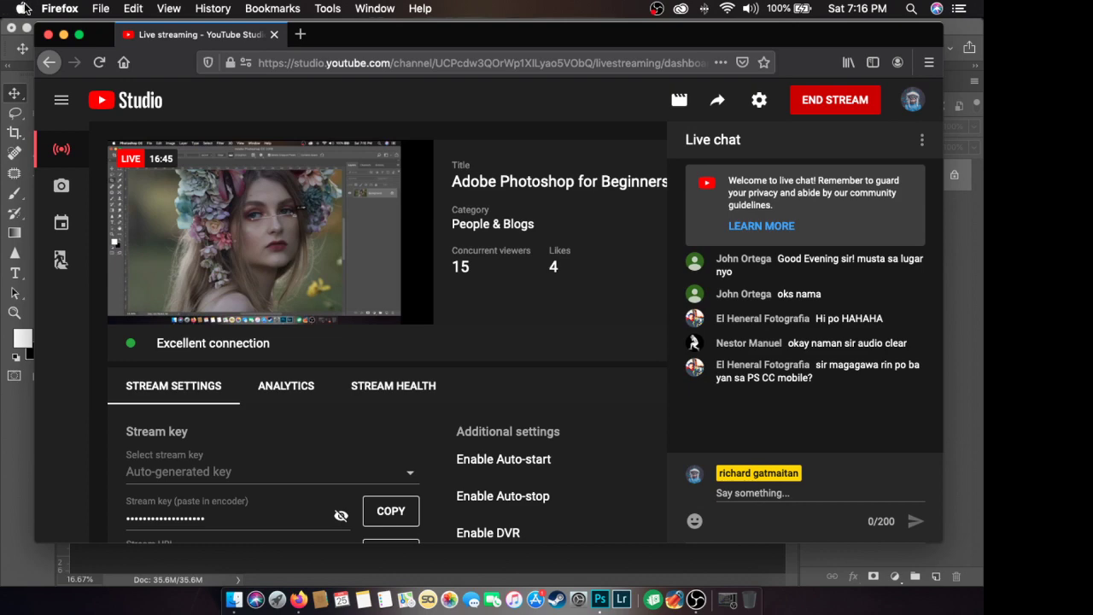
pyautogui.click(63, 35)
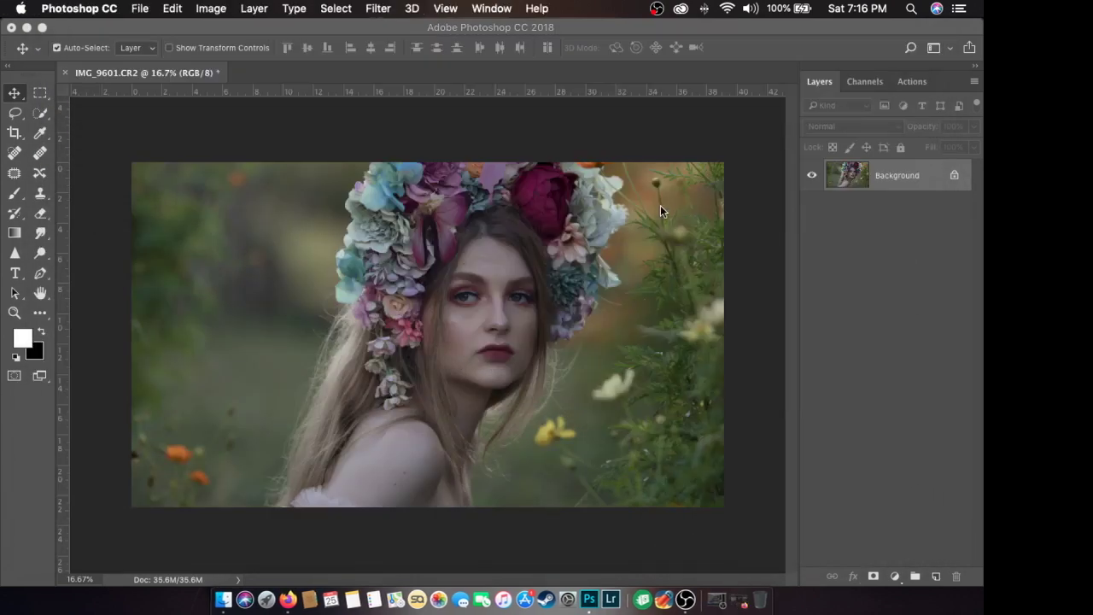
# Undo the straightened crop and reactivate the Crop tool on the portrait.
pyautogui.press('super')
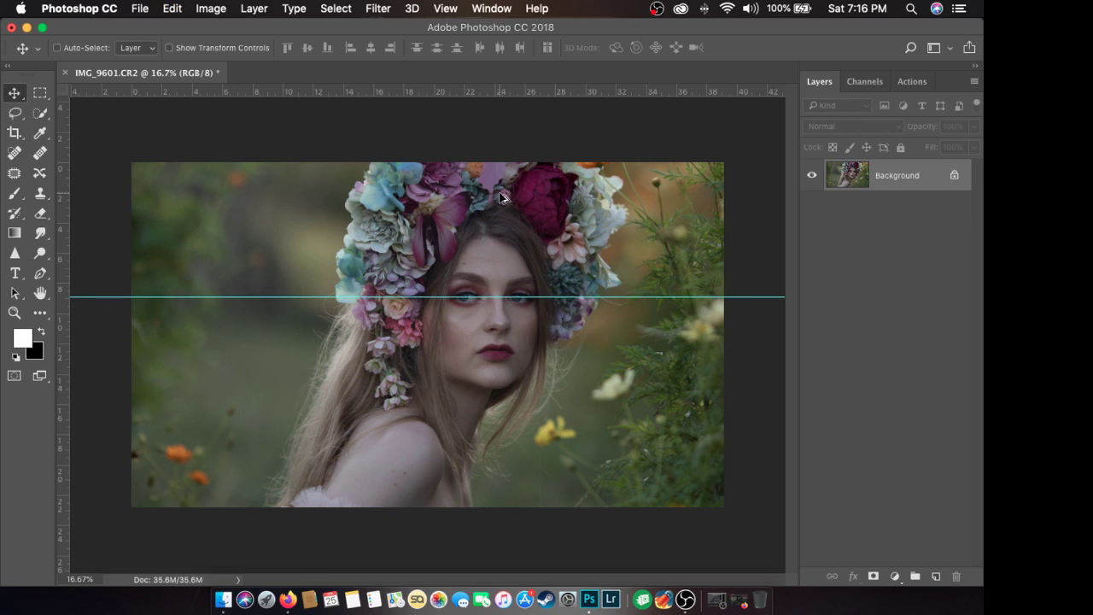
pyautogui.press('super+z')
pyautogui.press('c')
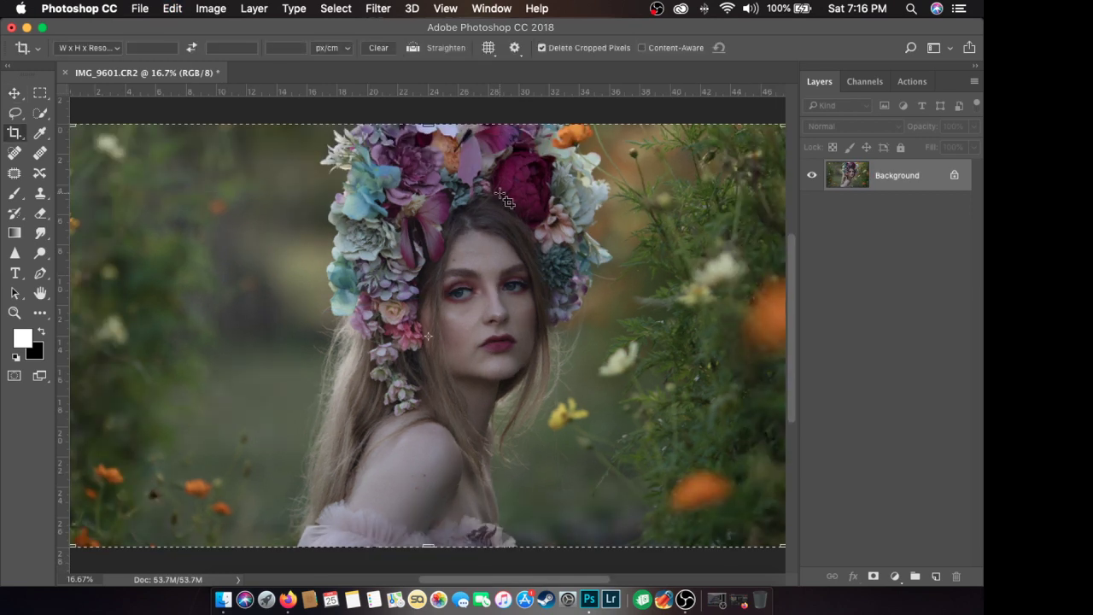
pyautogui.press('super+minus')
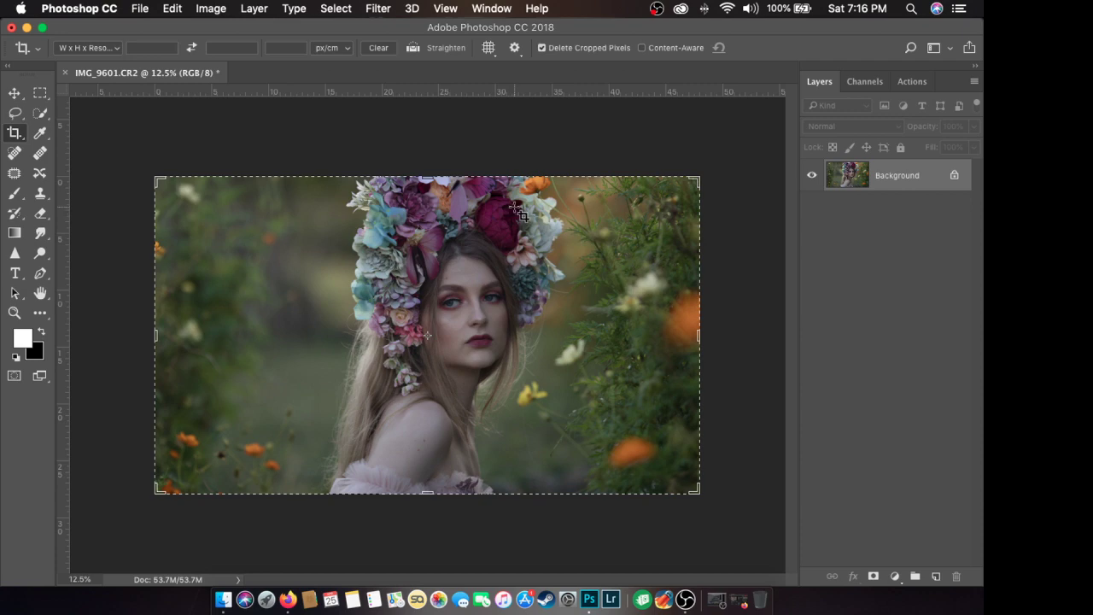
pyautogui.press('super+plus')
pyautogui.press('super+plus')
pyautogui.press('super+minus')
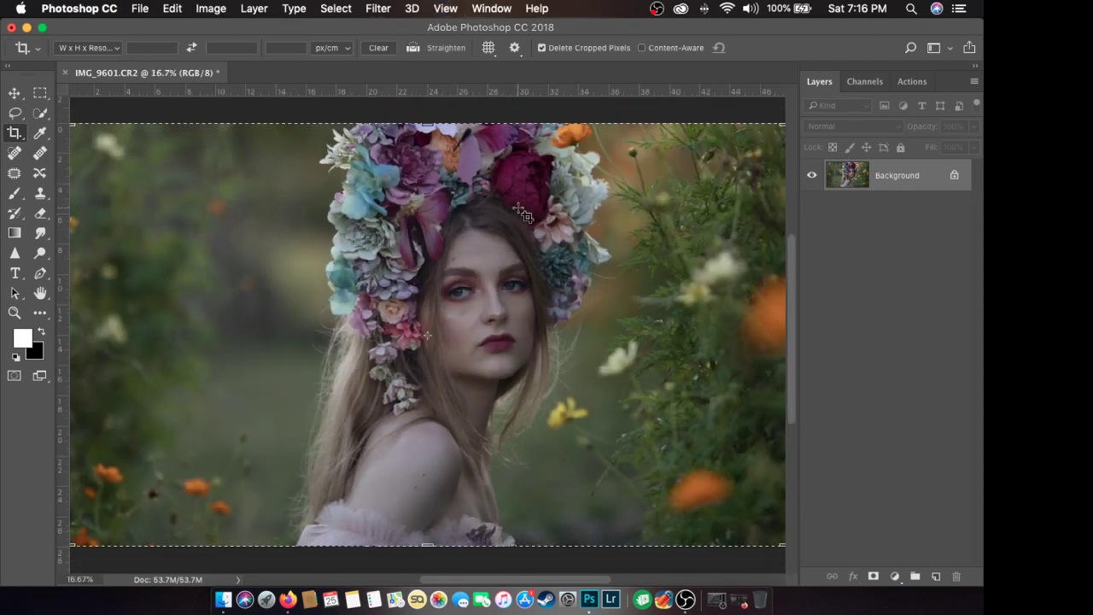
pyautogui.press('super+minus')
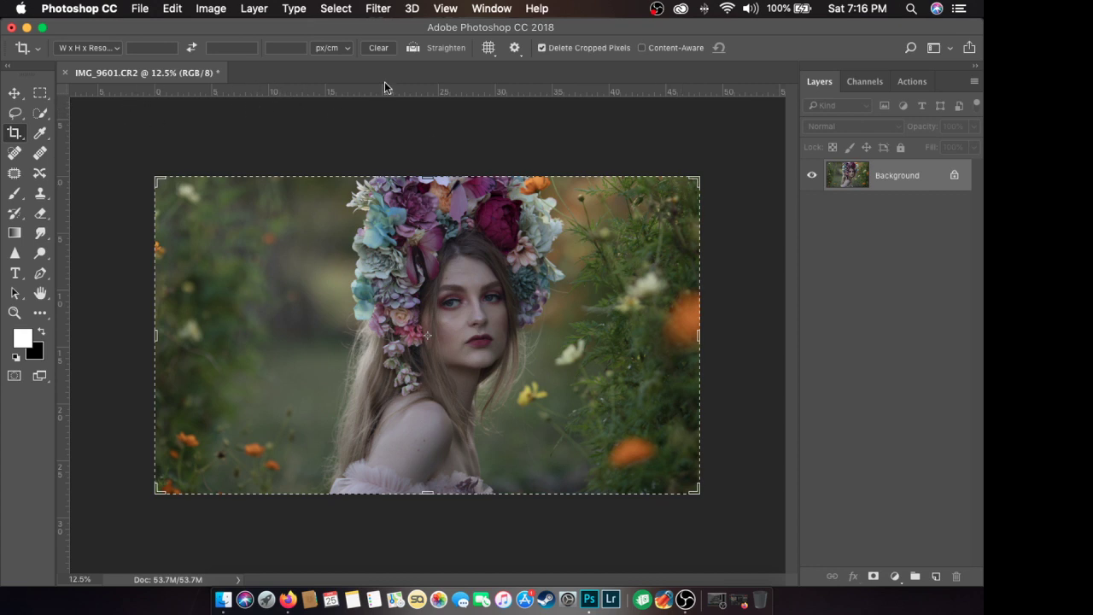
# Try rotating the crop frame slightly from outside its upper corner and leave the crop without a rotation.
pyautogui.click(413, 49)
pyautogui.moveTo(720, 176)
pyautogui.mouseDown()
pyautogui.moveTo(730, 185)
pyautogui.moveTo(705, 155)
pyautogui.moveTo(731, 199)
pyautogui.moveTo(723, 166)
pyautogui.moveTo(749, 206)
pyautogui.moveTo(726, 174)
pyautogui.mouseUp()
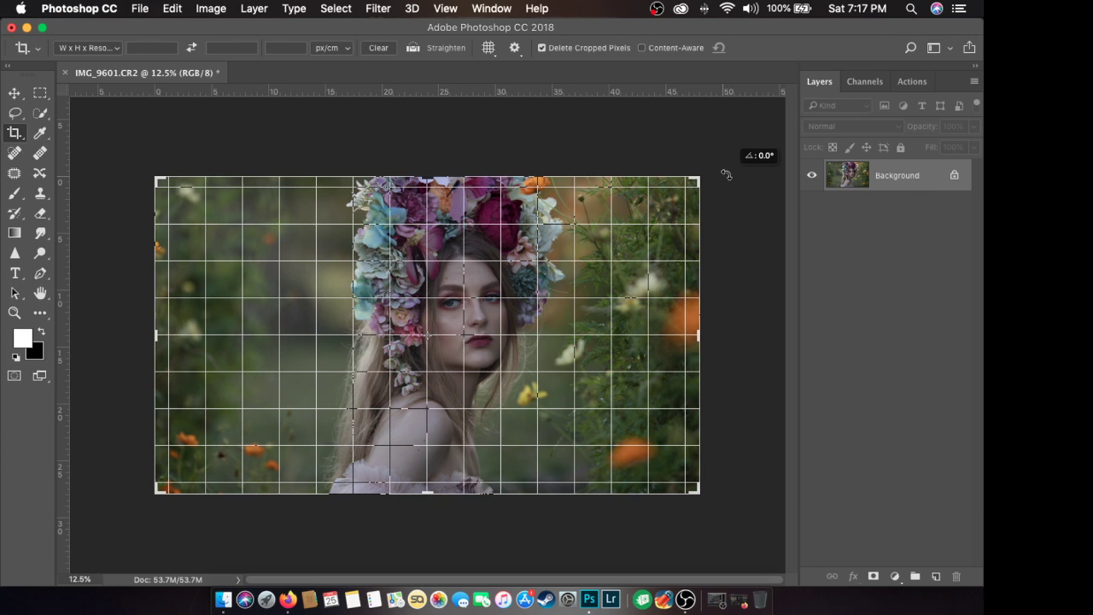
pyautogui.moveTo(726, 175); pyautogui.dragTo(722, 169)
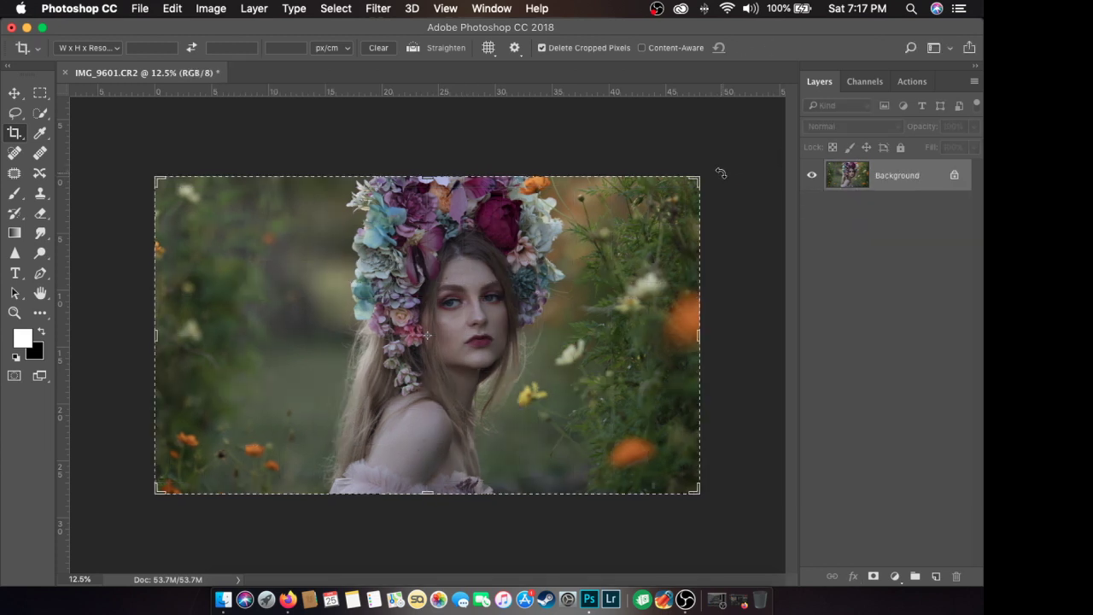
pyautogui.press('super+equal')
pyautogui.press('v')
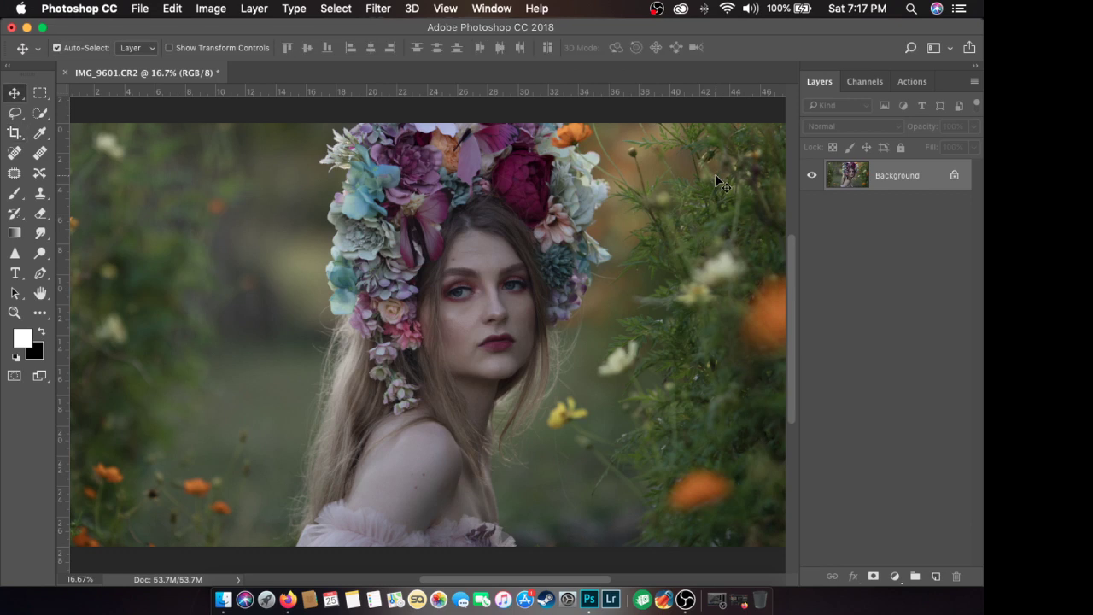
pyautogui.press('super+minus')
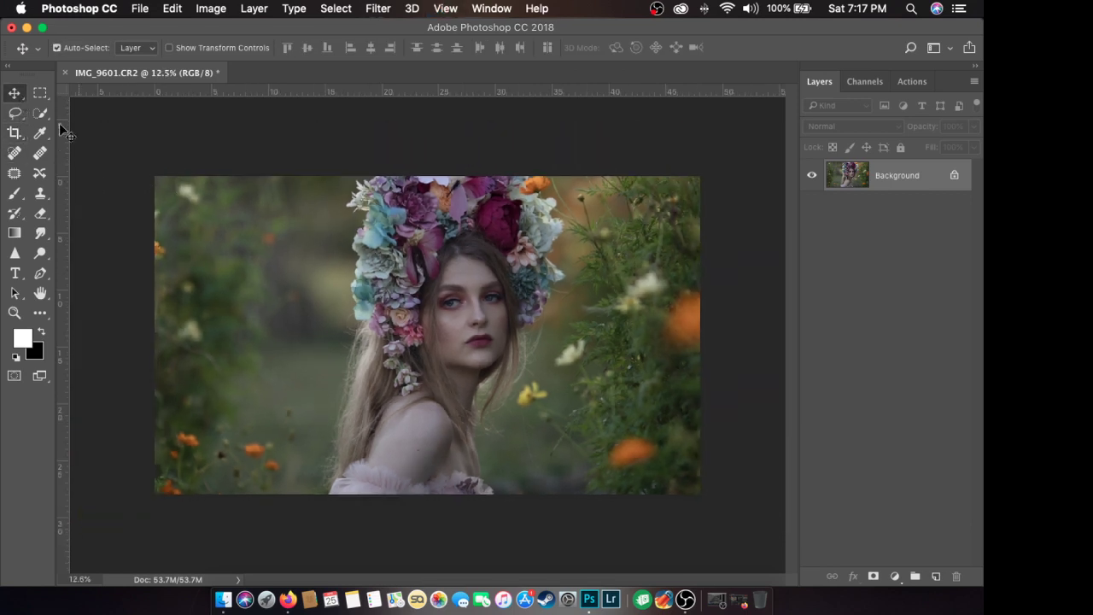
# Nudge the left and right edges of the crop frame and apply the crop.
pyautogui.click(14, 132)
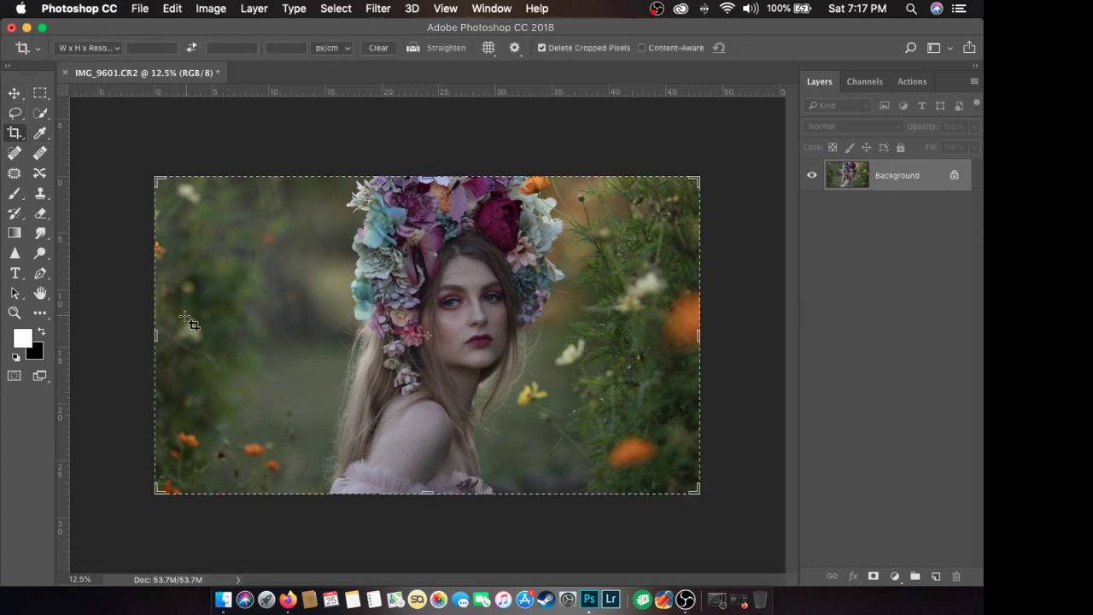
pyautogui.moveTo(155, 335); pyautogui.dragTo(158, 339)
pyautogui.press('Escape')
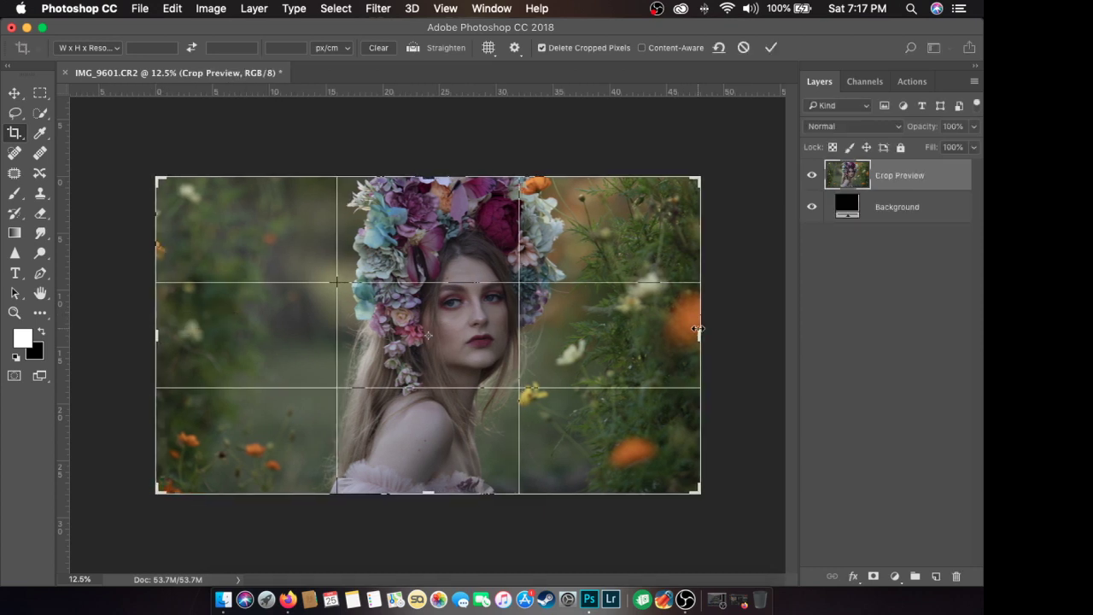
pyautogui.moveTo(698, 330); pyautogui.dragTo(698, 330)
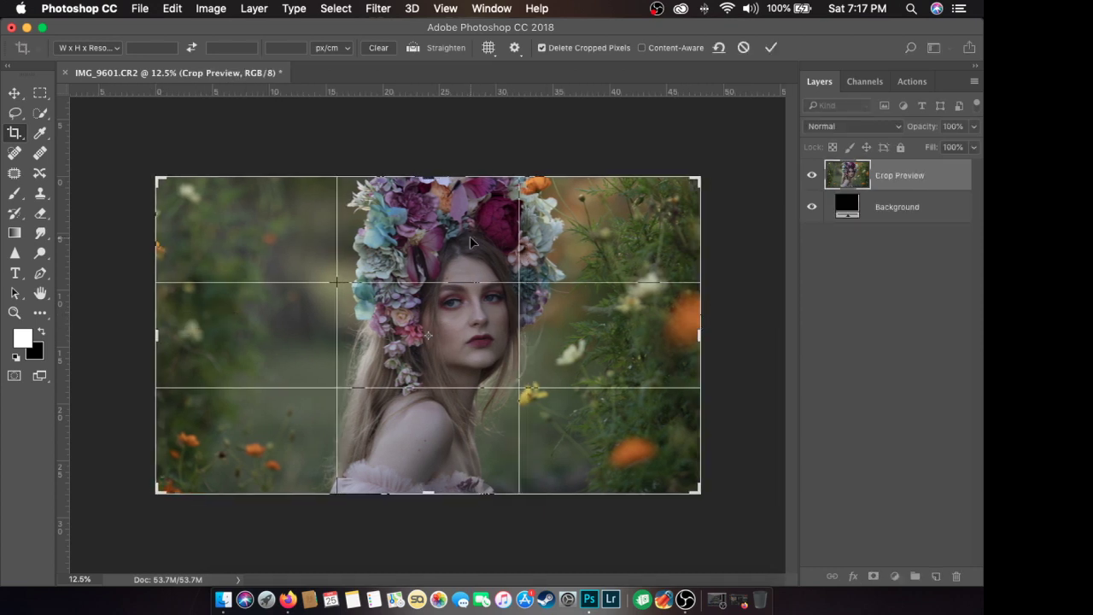
pyautogui.press('Return')
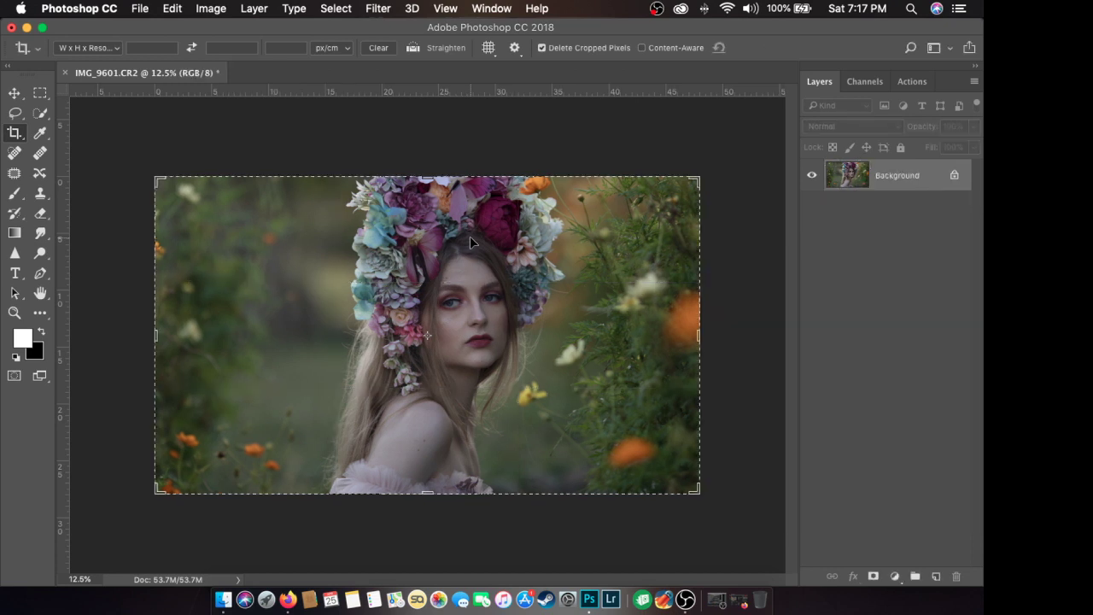
# Examine the cropped portrait as a whole and the skin of the face up close.
pyautogui.press('v')
pyautogui.press('super')
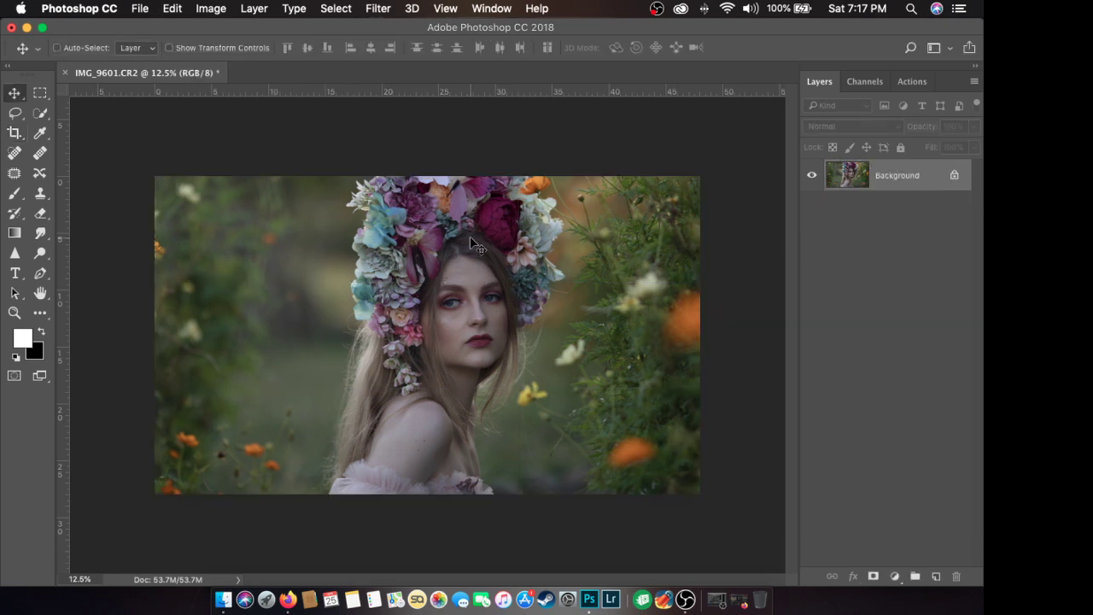
pyautogui.press('super+equal')
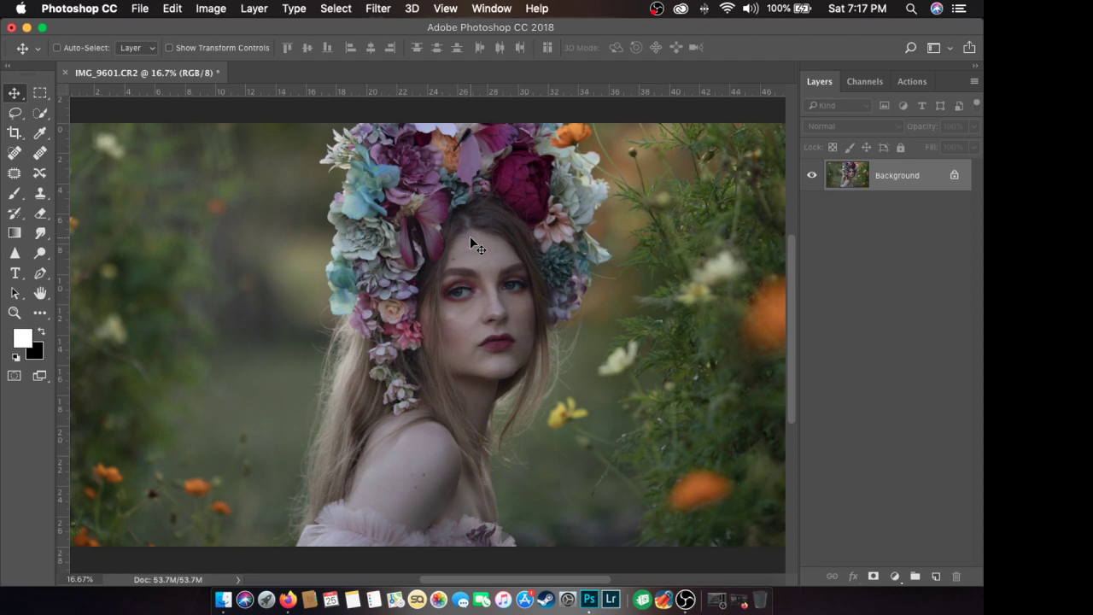
pyautogui.press('super+minus')
pyautogui.press('super+minus')
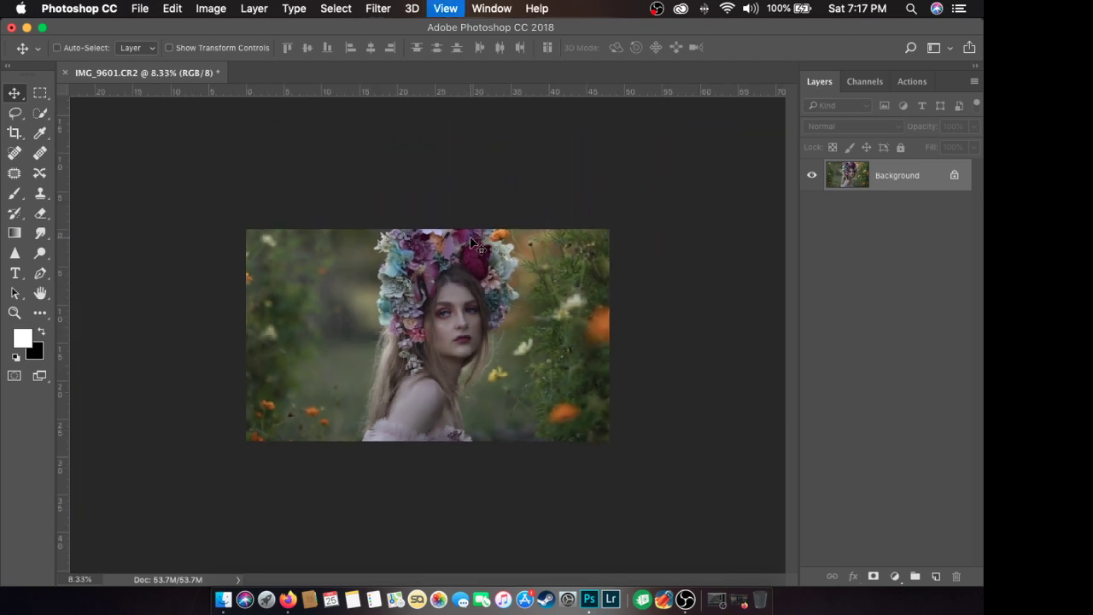
pyautogui.press('super+equal')
pyautogui.press('super+equal')
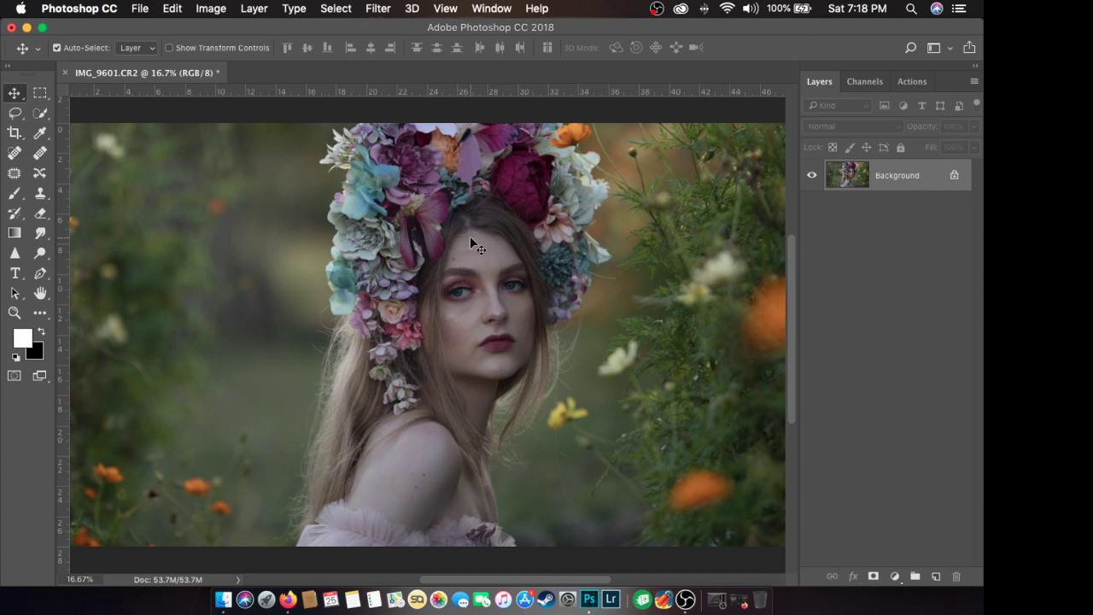
pyautogui.press('super')
pyautogui.scroll(4, 470, 235)
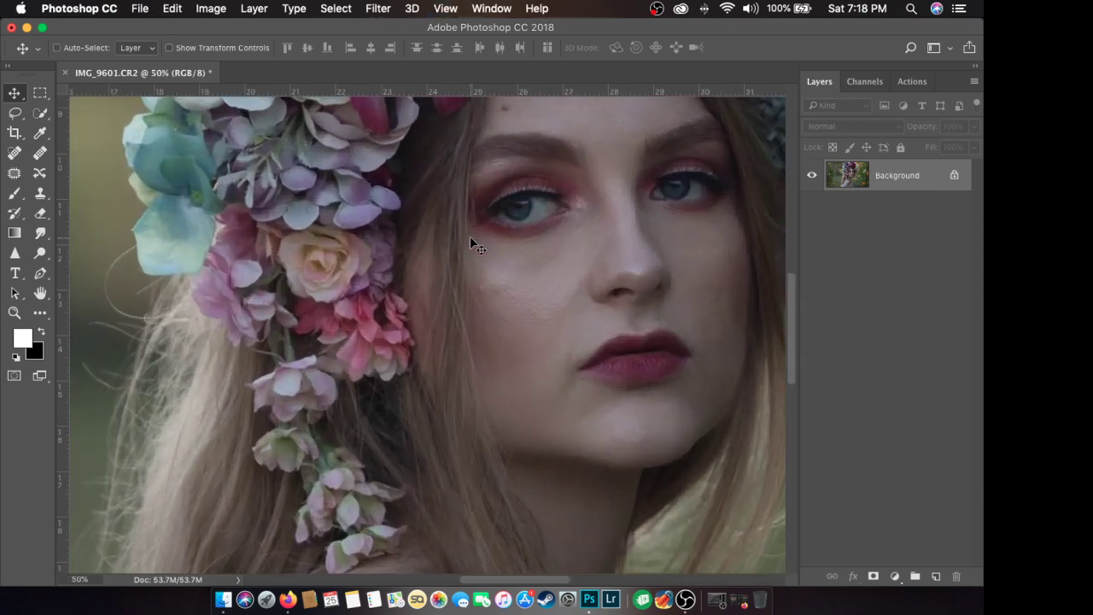
pyautogui.hscroll(3, 470, 236)
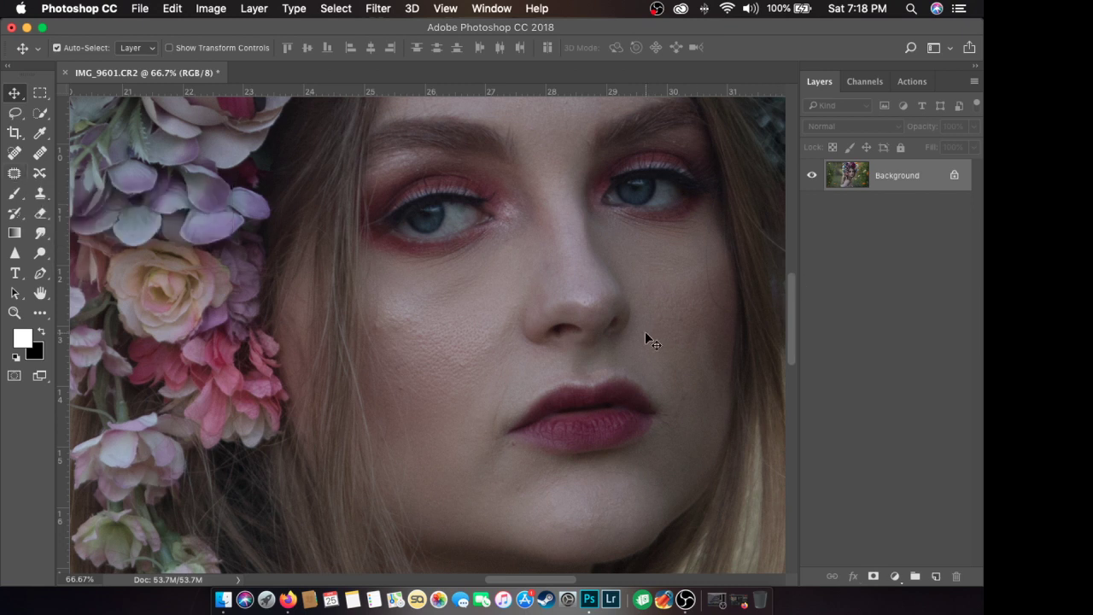
# Patch small skin spots on the cheek beside the nose with the Patch tool and clear the selection.
pyautogui.click(14, 173)
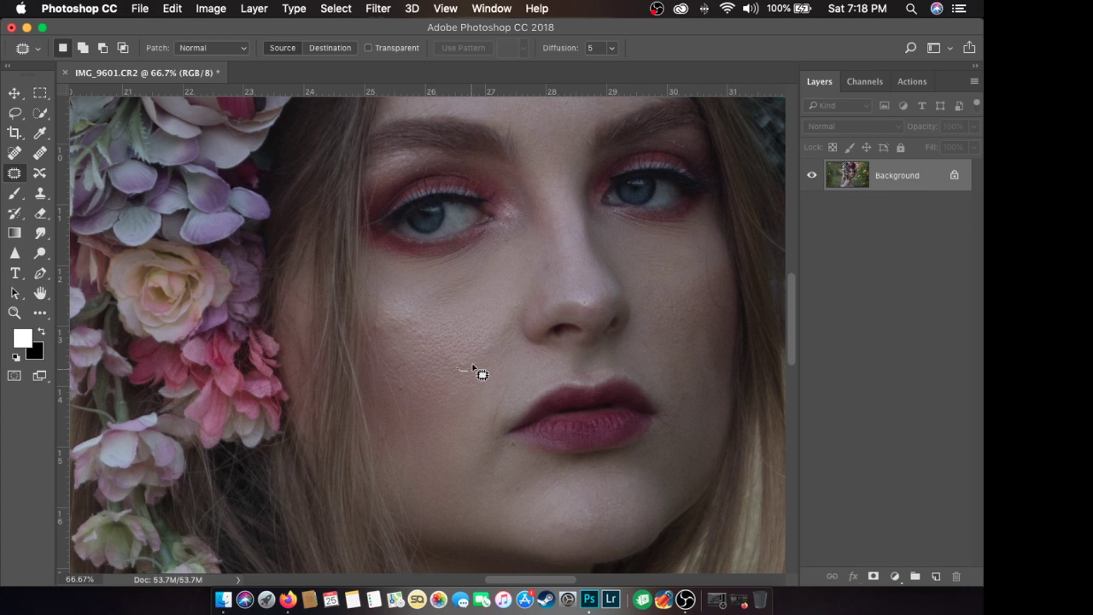
pyautogui.moveTo(478, 373); pyautogui.dragTo(459, 364)
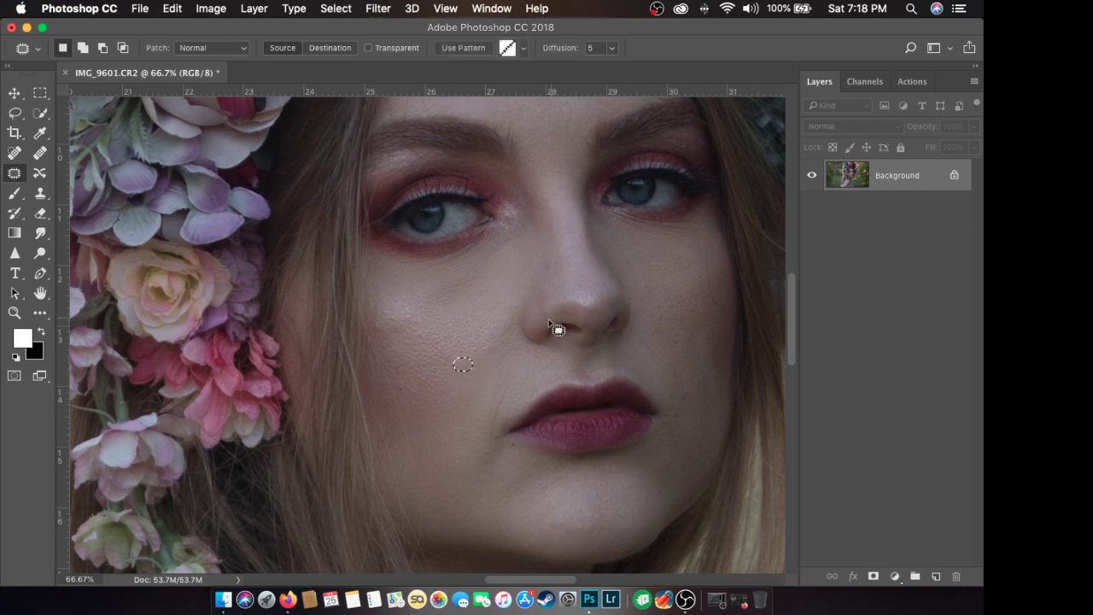
pyautogui.moveTo(461, 361); pyautogui.dragTo(476, 346)
pyautogui.moveTo(462, 361); pyautogui.dragTo(469, 356)
pyautogui.click(500, 365)
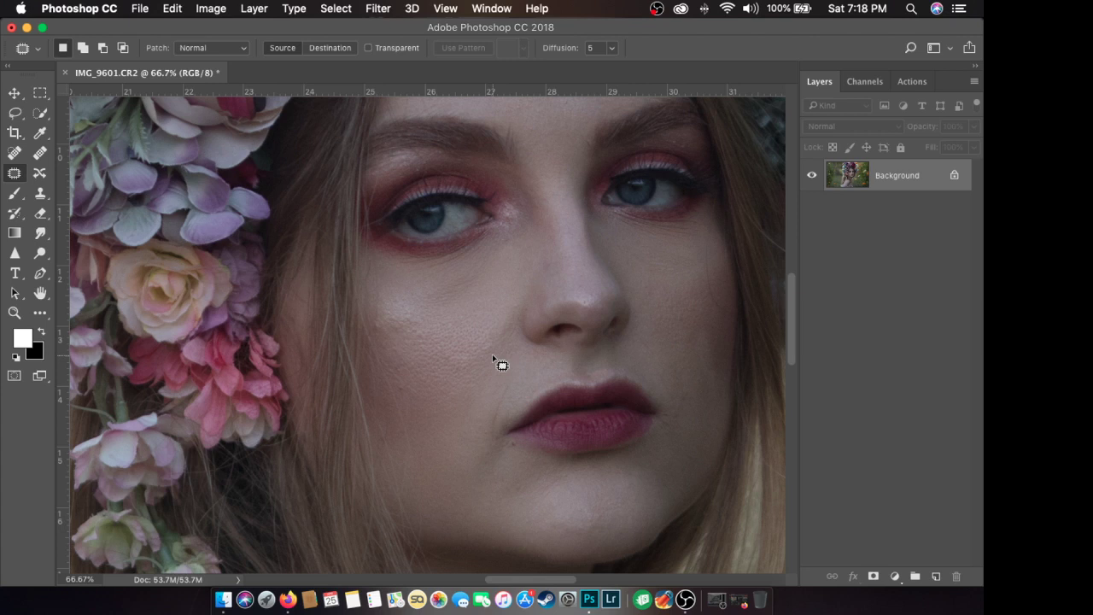
pyautogui.moveTo(500, 365); pyautogui.dragTo(493, 361)
pyautogui.hotkey('ctrl', 'd')
# Look over the image's color channels and the available actions, and return to the layer list.
pyautogui.click(7, 67)
pyautogui.click(7, 66)
pyautogui.click(865, 81)
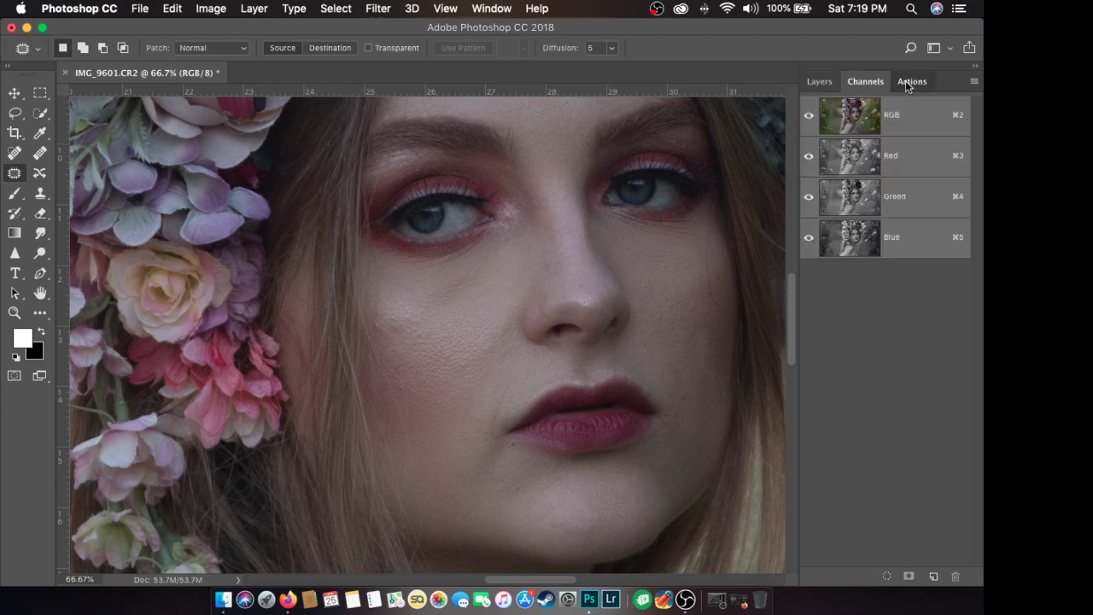
pyautogui.click(910, 81)
pyautogui.click(821, 81)
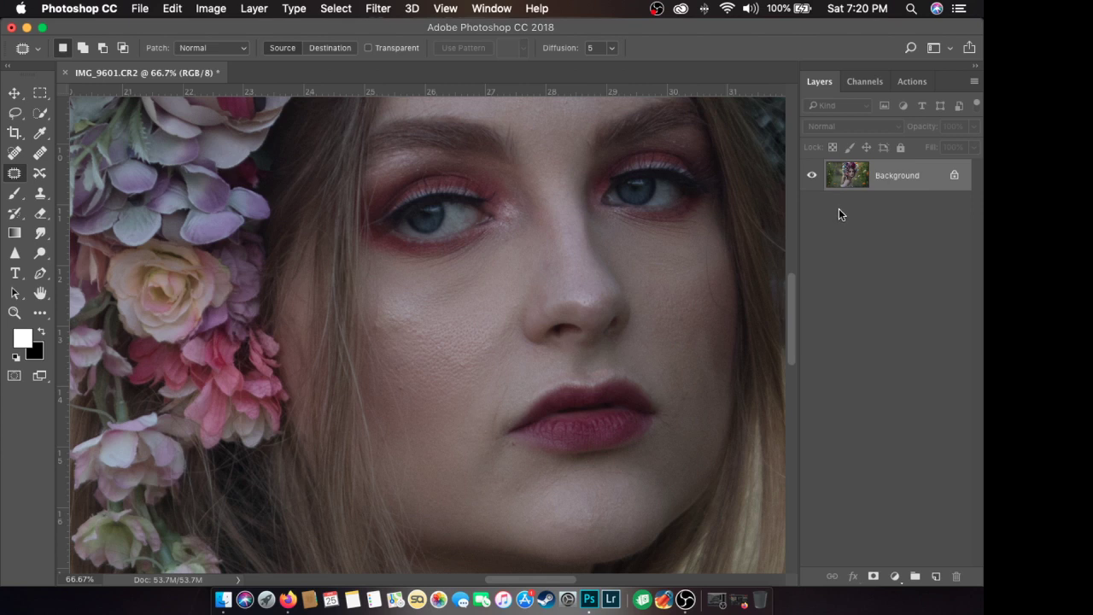
# Try duplicating the Background layer and undo the duplication.
pyautogui.rightClick(905, 180)
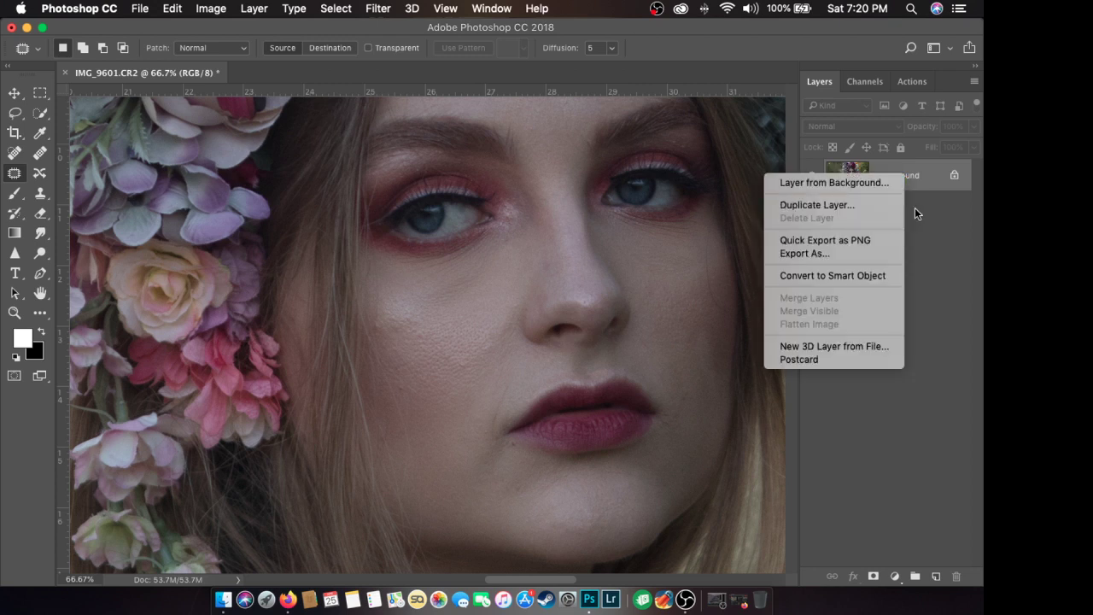
pyautogui.rightClick(920, 178)
pyautogui.rightClick(920, 179)
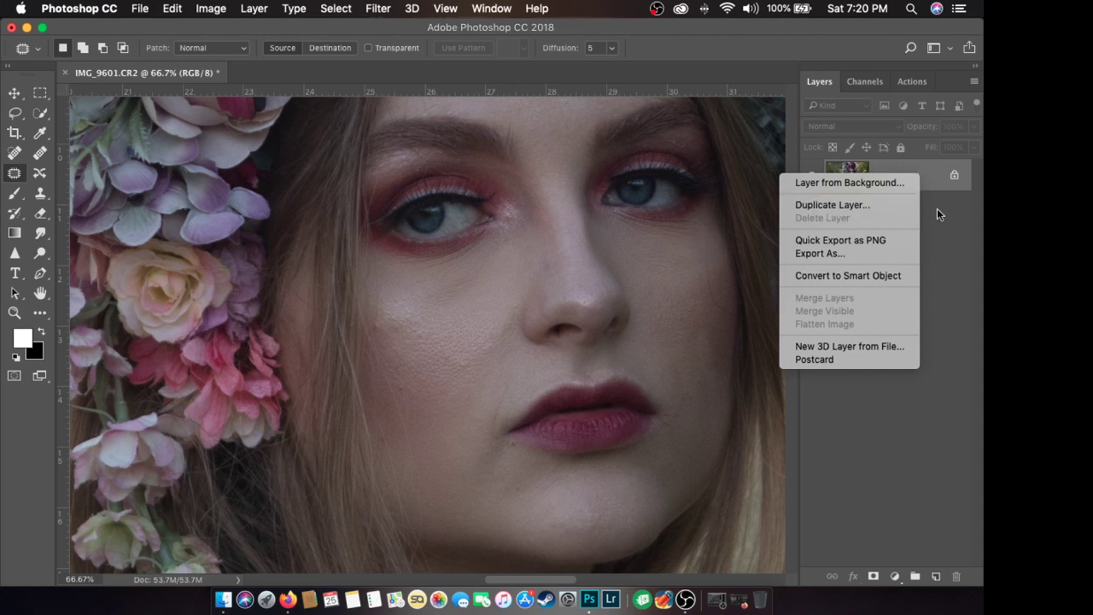
pyautogui.click(937, 208)
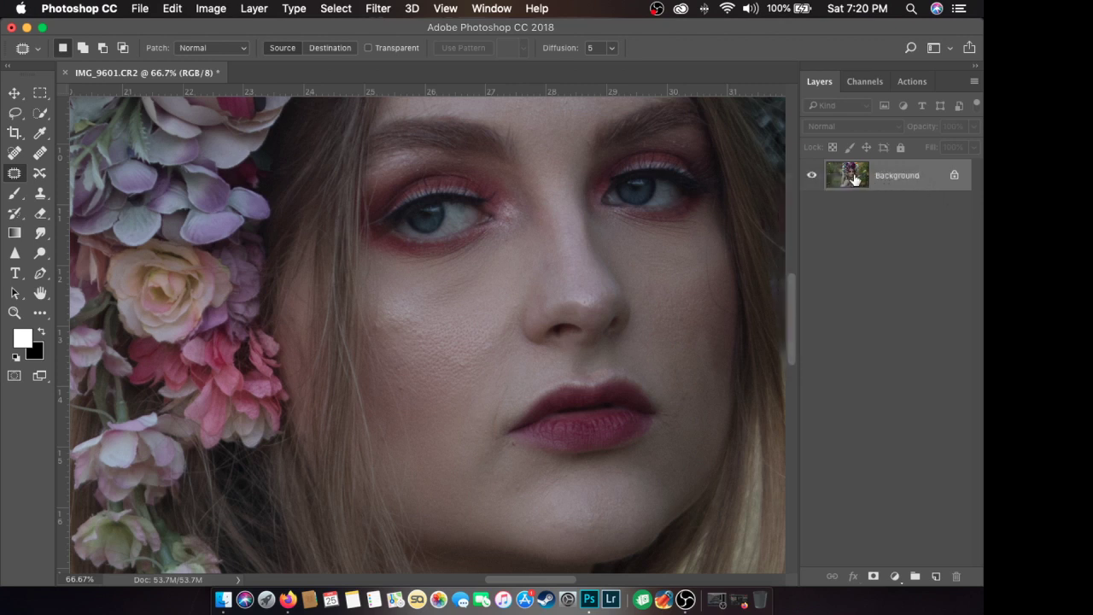
pyautogui.moveTo(855, 179); pyautogui.dragTo(937, 578)
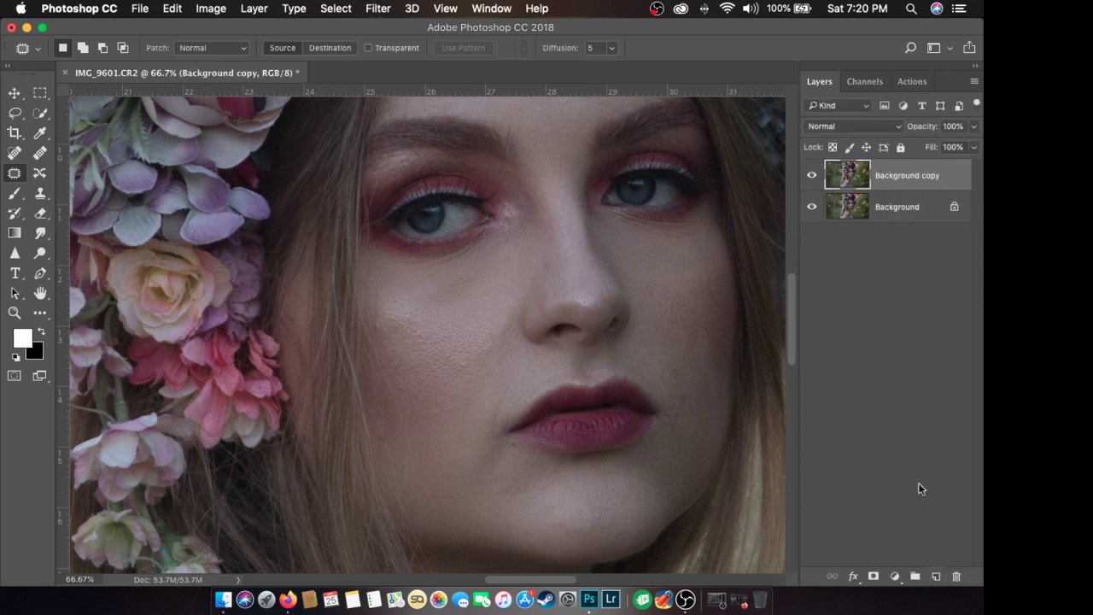
pyautogui.press('super+z')
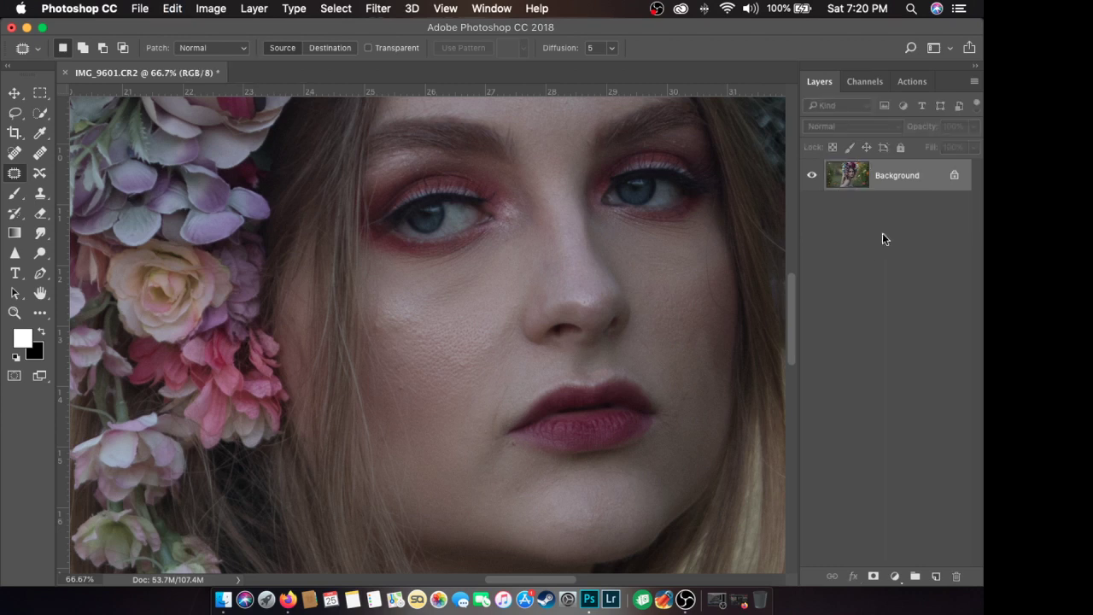
# Duplicate the Background layer as Background copy within IMG_9601.CR2, and toggle the original layer's visibility off and on.
pyautogui.rightClick(888, 177)
pyautogui.click(848, 204)
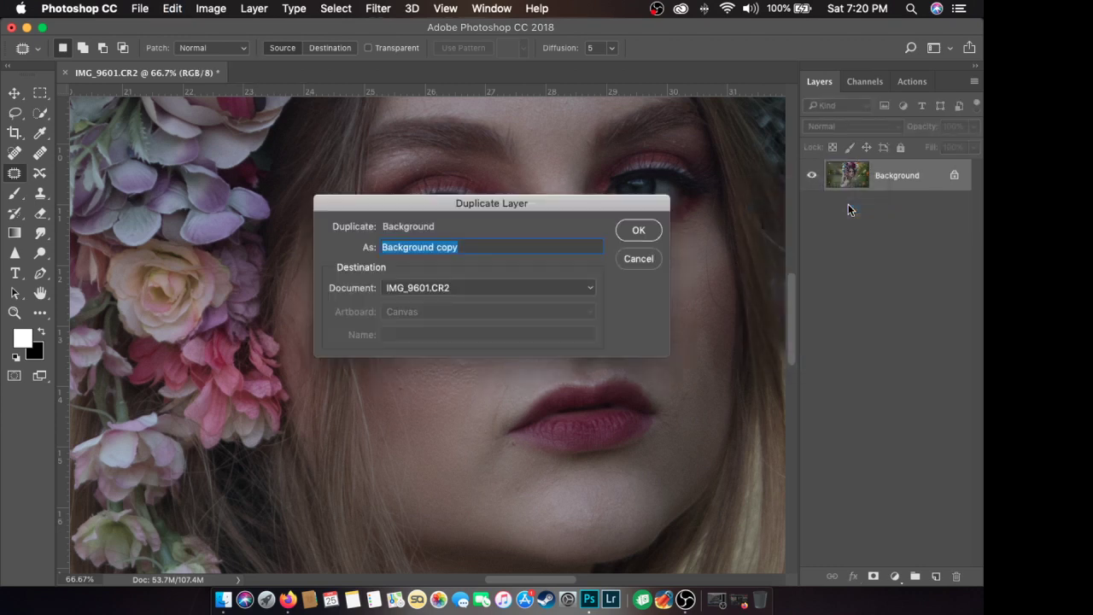
pyautogui.click(654, 232)
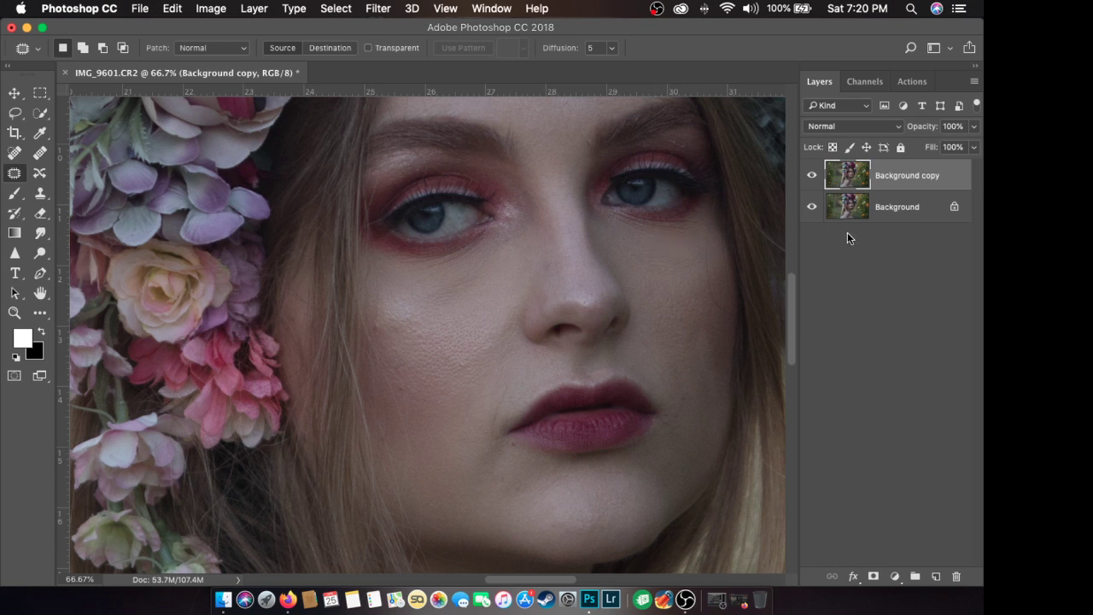
pyautogui.click(812, 208)
pyautogui.click(813, 208)
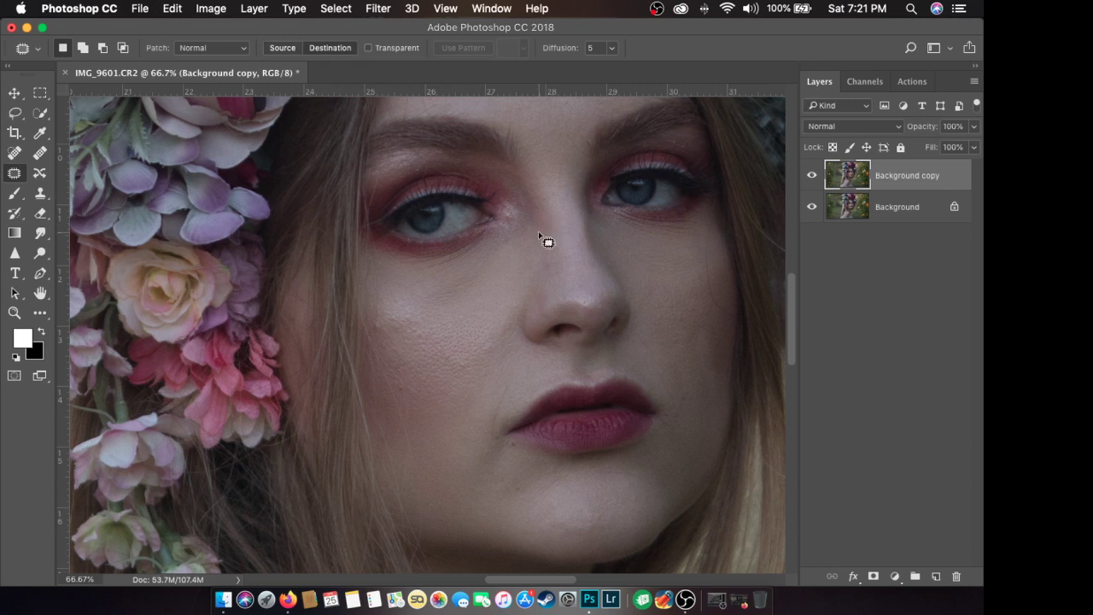
# Try a Destination-mode patch on the cheek highlight, undo it and clear the selection.
pyautogui.moveTo(429, 325)
pyautogui.mouseDown()
pyautogui.moveTo(422, 344)
pyautogui.moveTo(488, 334)
pyautogui.mouseUp()
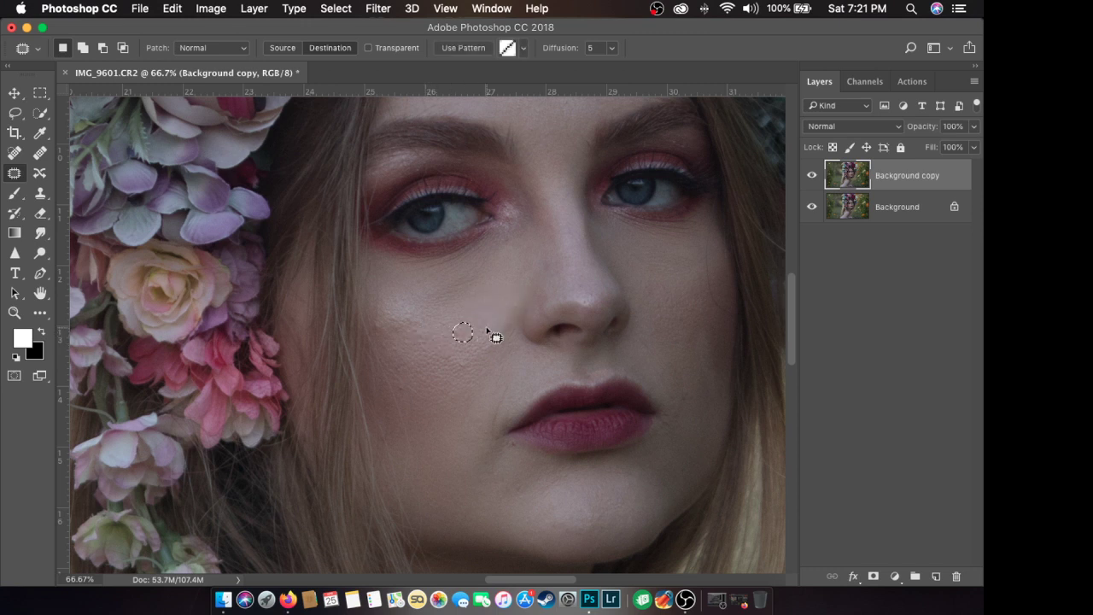
pyautogui.press('super+d')
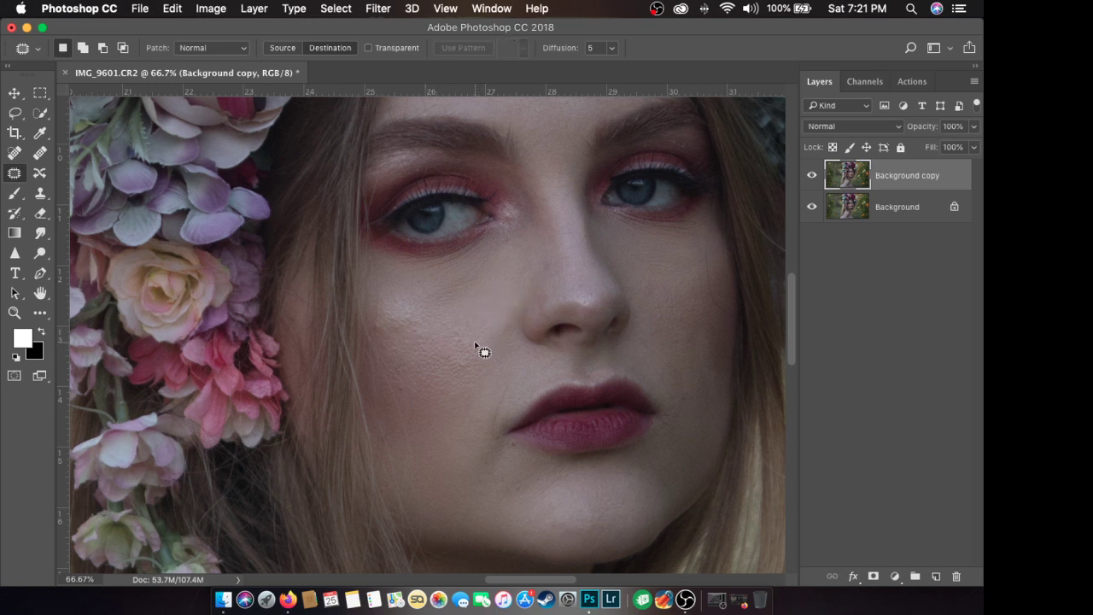
pyautogui.press('super+z')
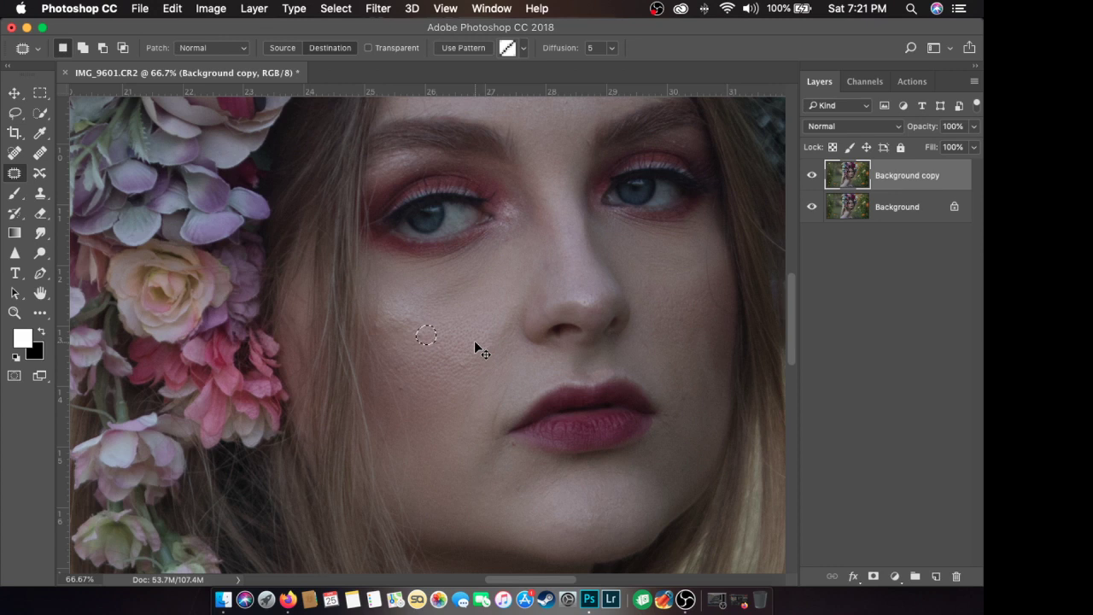
pyautogui.press('super+d')
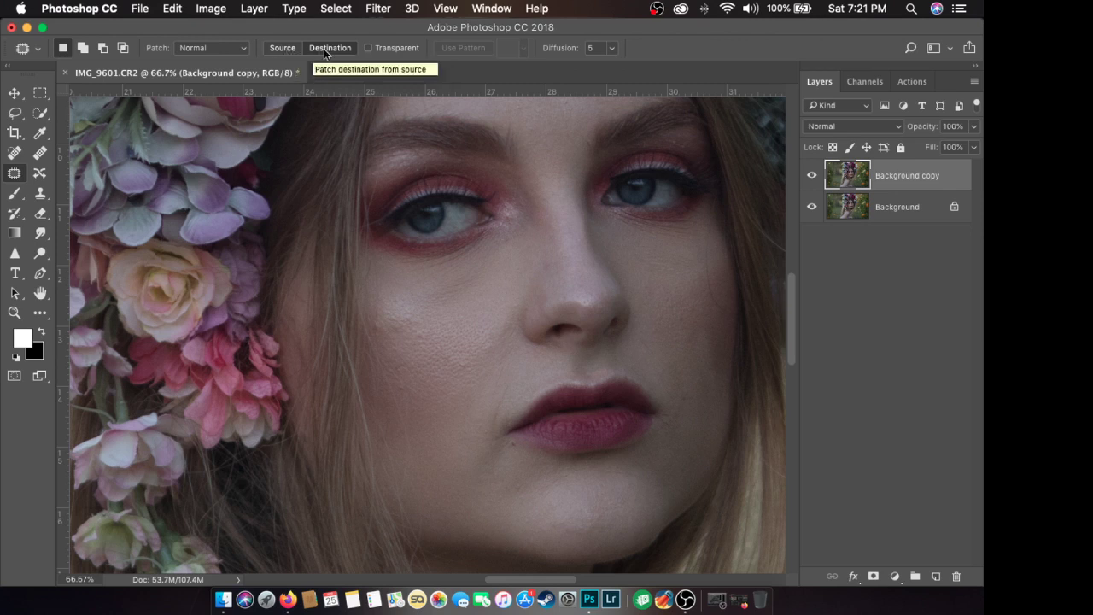
# Set the Patch tool to Source, check the available patch modes and keep Normal.
pyautogui.click(292, 48)
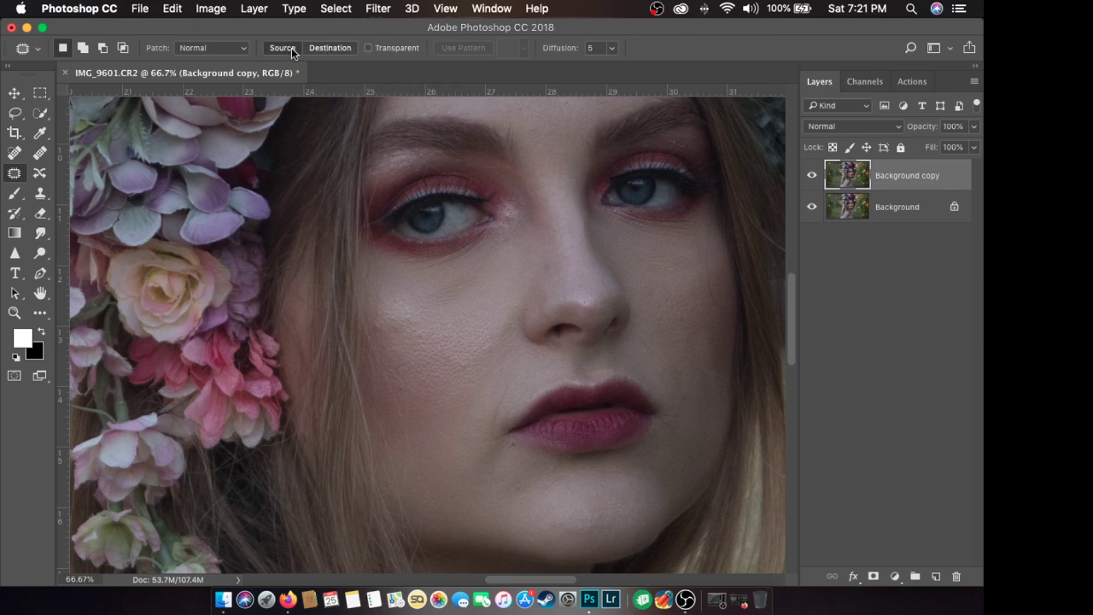
pyautogui.click(330, 47)
pyautogui.click(281, 49)
pyautogui.click(244, 50)
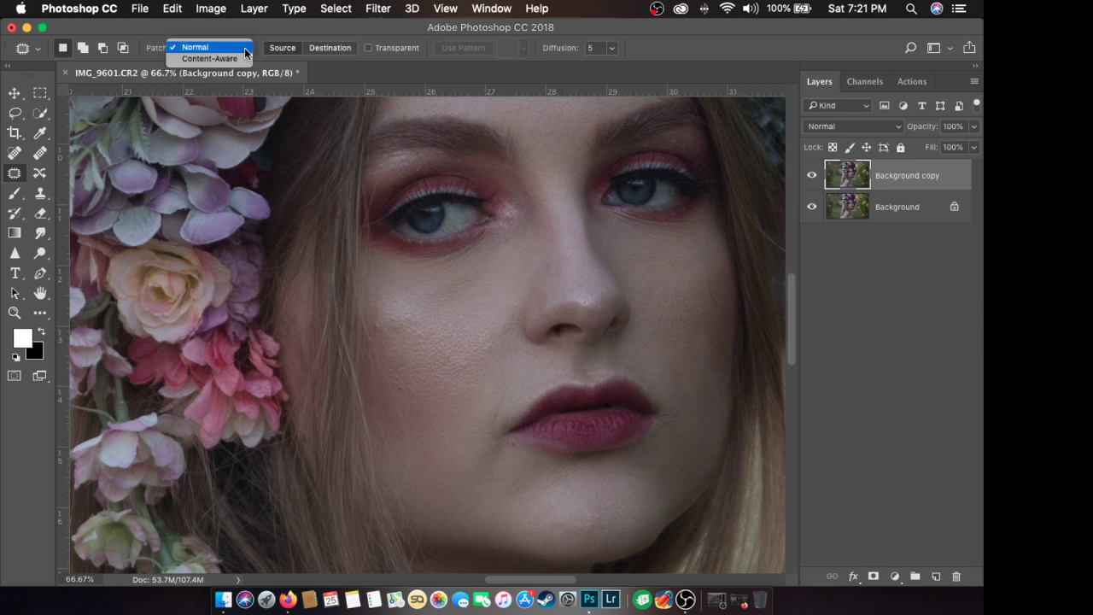
pyautogui.click(245, 51)
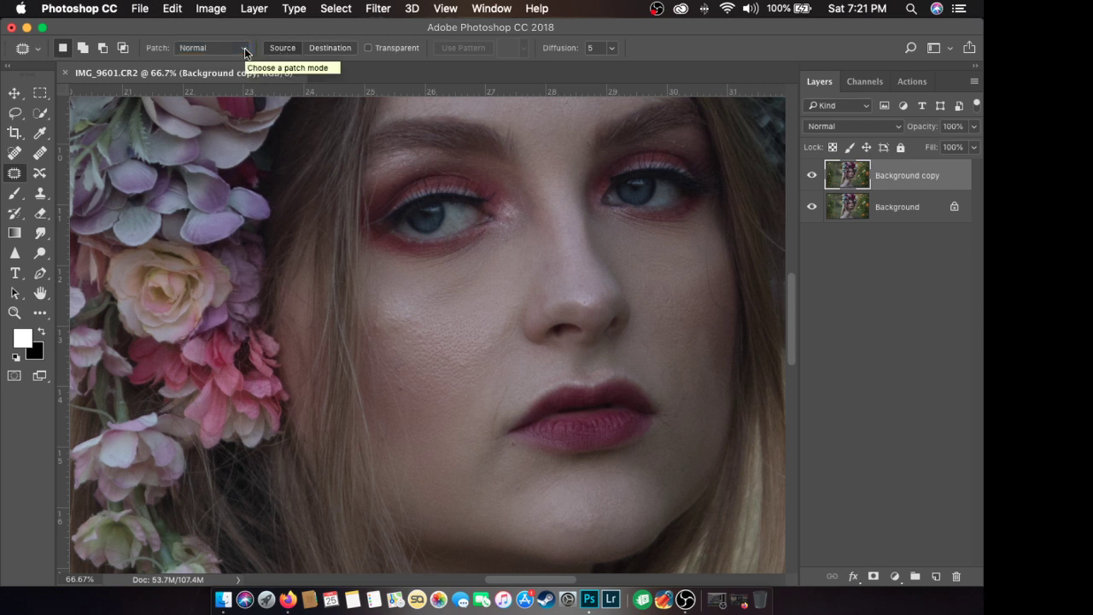
pyautogui.click(245, 52)
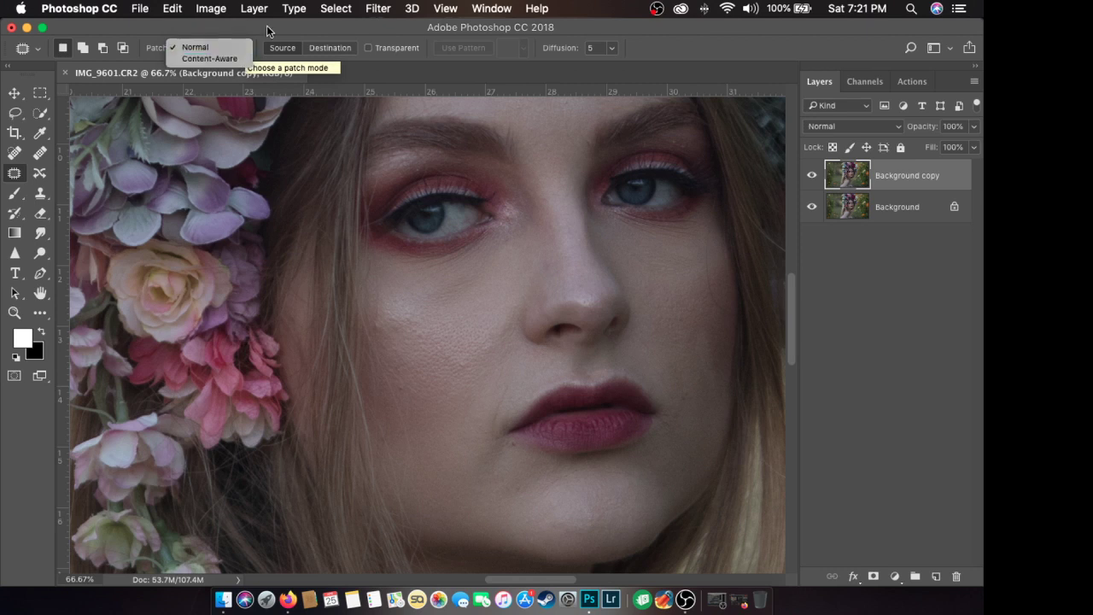
pyautogui.click(249, 51)
pyautogui.click(249, 51)
pyautogui.click(247, 49)
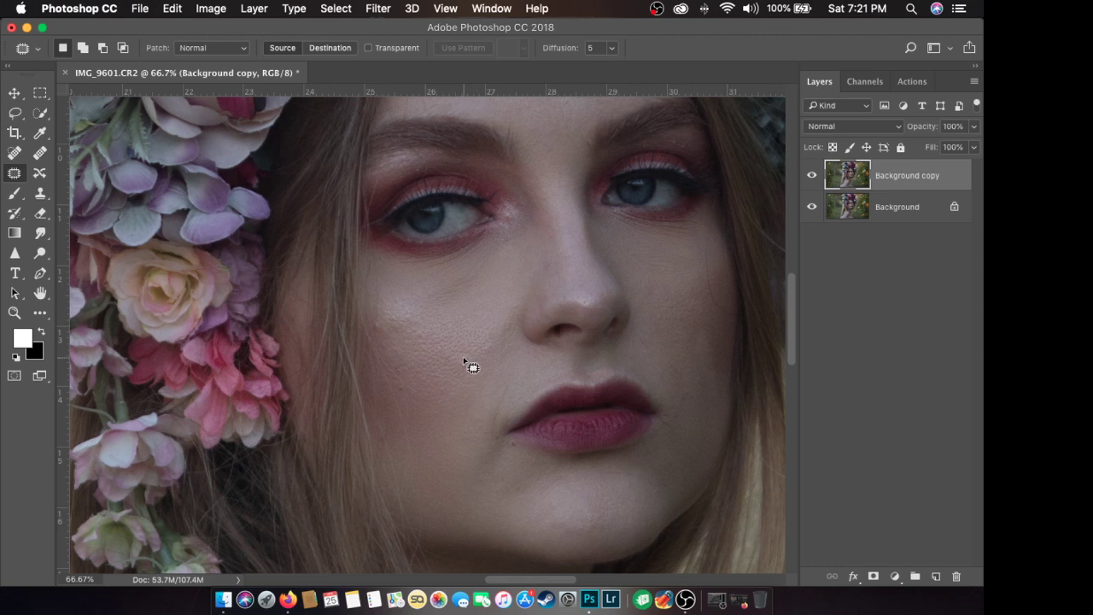
# Patch several textured spots on the cheek beneath the eye with nearby clean skin, clearing each selection.
pyautogui.moveTo(458, 363)
pyautogui.mouseDown()
pyautogui.moveTo(474, 366)
pyautogui.moveTo(465, 357)
pyautogui.moveTo(464, 371)
pyautogui.moveTo(458, 350)
pyautogui.moveTo(433, 356)
pyautogui.moveTo(427, 332)
pyautogui.moveTo(428, 347)
pyautogui.mouseUp()
pyautogui.press('super+d')
pyautogui.press('super+d')
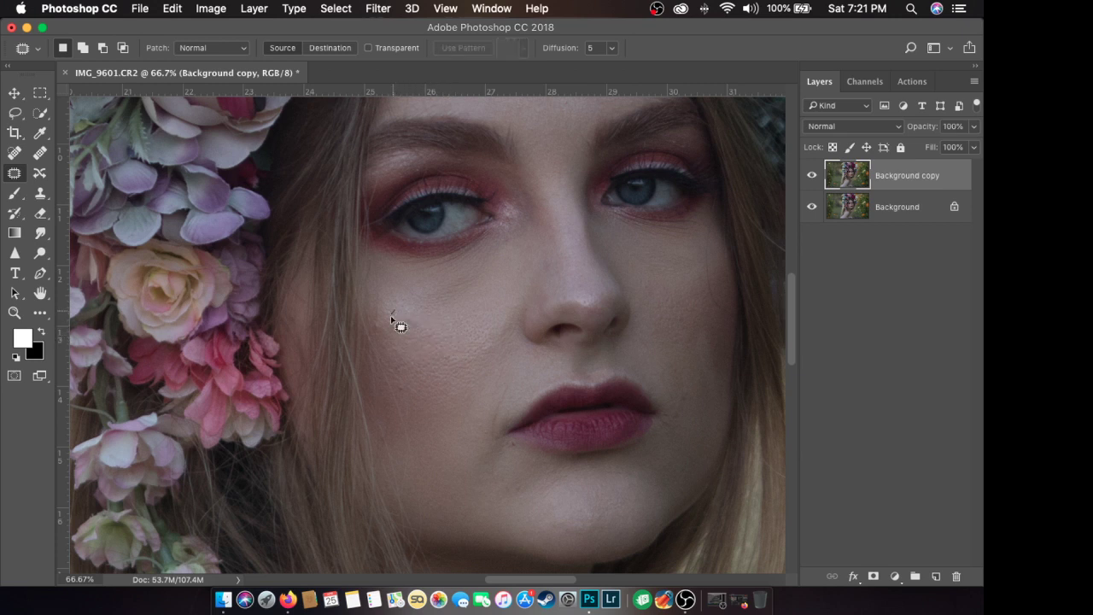
pyautogui.moveTo(391, 310)
pyautogui.mouseDown()
pyautogui.moveTo(422, 332)
pyautogui.moveTo(428, 314)
pyautogui.moveTo(423, 342)
pyautogui.moveTo(454, 349)
pyautogui.mouseUp()
pyautogui.press('super+d')
pyautogui.press('super+d')
pyautogui.press('super+d')
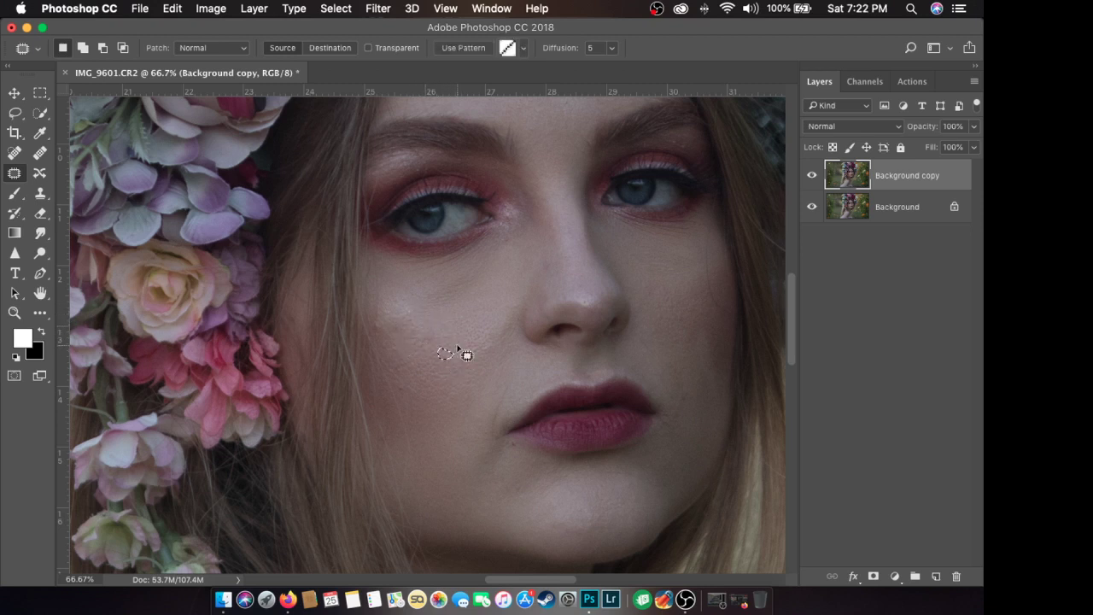
pyautogui.press('super+d')
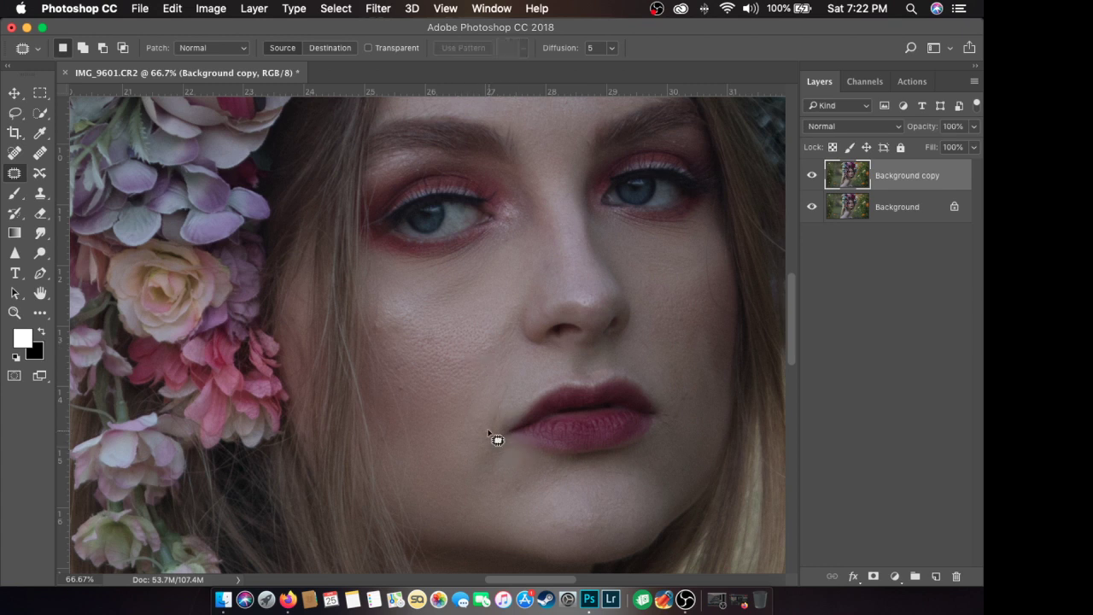
# Patch the blemishes around the corners of the mouth and beside the bridge of the nose.
pyautogui.moveTo(486, 431); pyautogui.dragTo(513, 391)
pyautogui.click(516, 390)
pyautogui.moveTo(641, 340); pyautogui.dragTo(651, 357)
pyautogui.click(688, 394)
pyautogui.moveTo(666, 379); pyautogui.dragTo(671, 366)
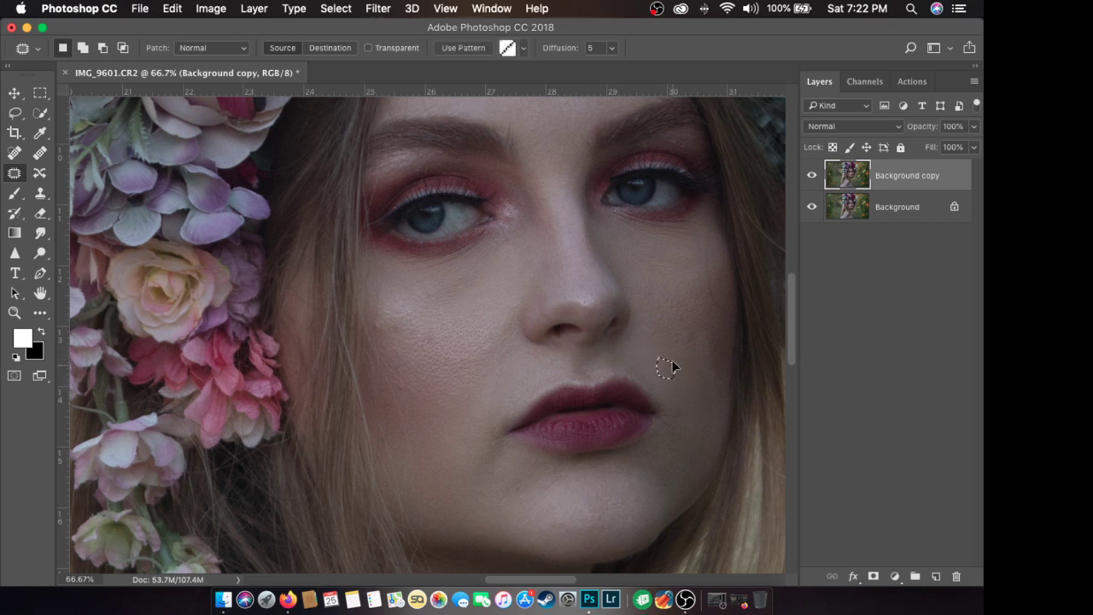
pyautogui.moveTo(531, 261)
pyautogui.mouseDown()
pyautogui.moveTo(551, 263)
pyautogui.moveTo(507, 259)
pyautogui.moveTo(512, 239)
pyautogui.mouseUp()
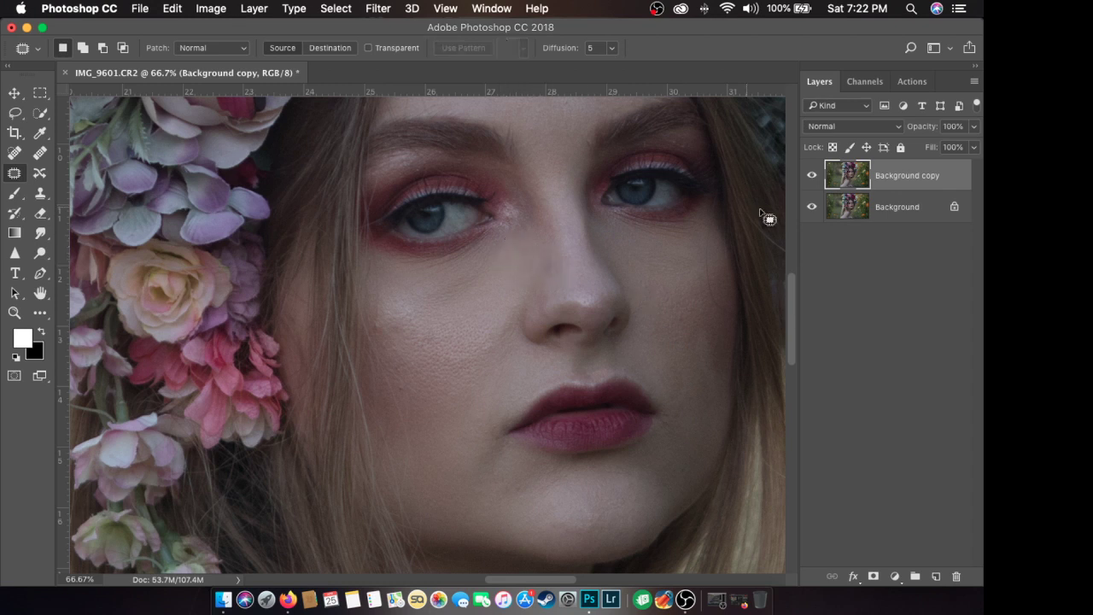
# Patch the small marks on the forehead above the eyebrows and clear the selection.
pyautogui.moveTo(789, 276); pyautogui.dragTo(789, 248)
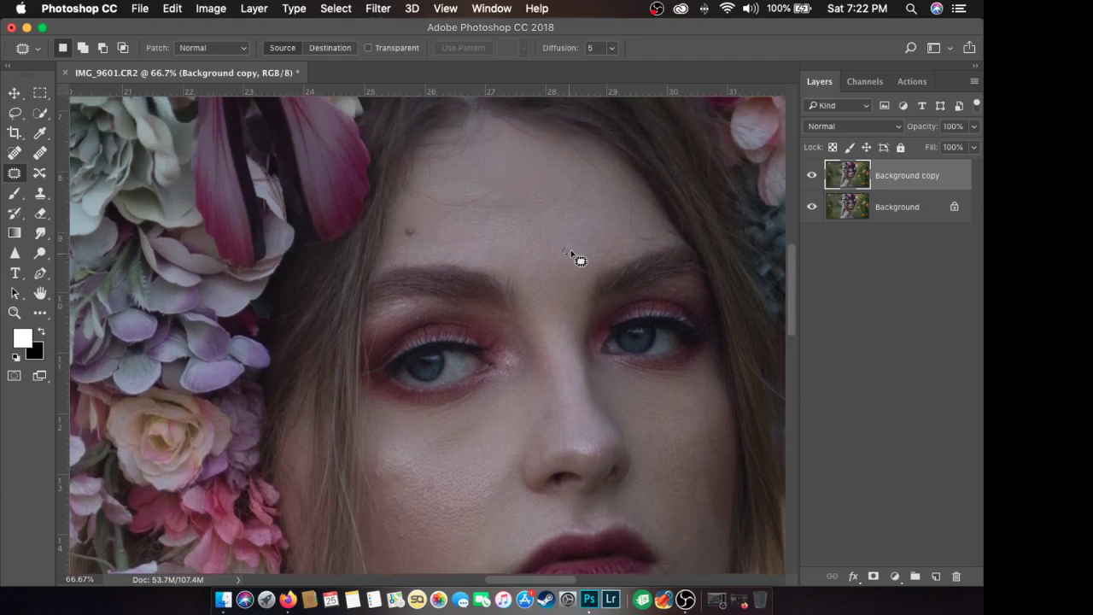
pyautogui.moveTo(580, 245); pyautogui.dragTo(582, 247)
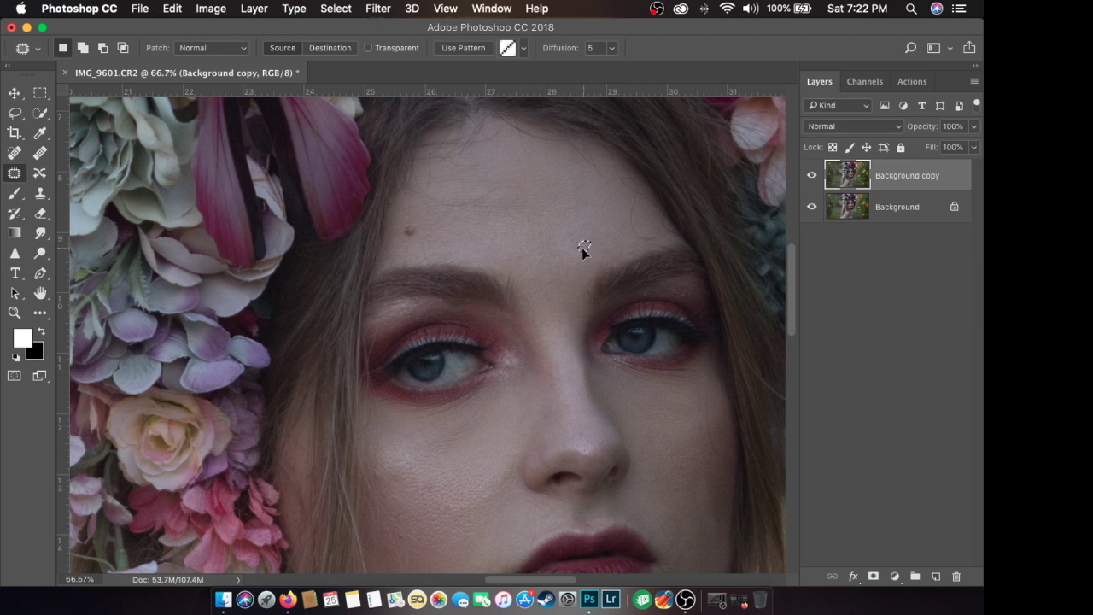
pyautogui.moveTo(523, 218); pyautogui.dragTo(550, 240)
pyautogui.hotkey('ctrl', 'd')
# Patch a spot on the lower part of the cheek with clean skin and clear the selection.
pyautogui.scroll(-5, 532, 283)
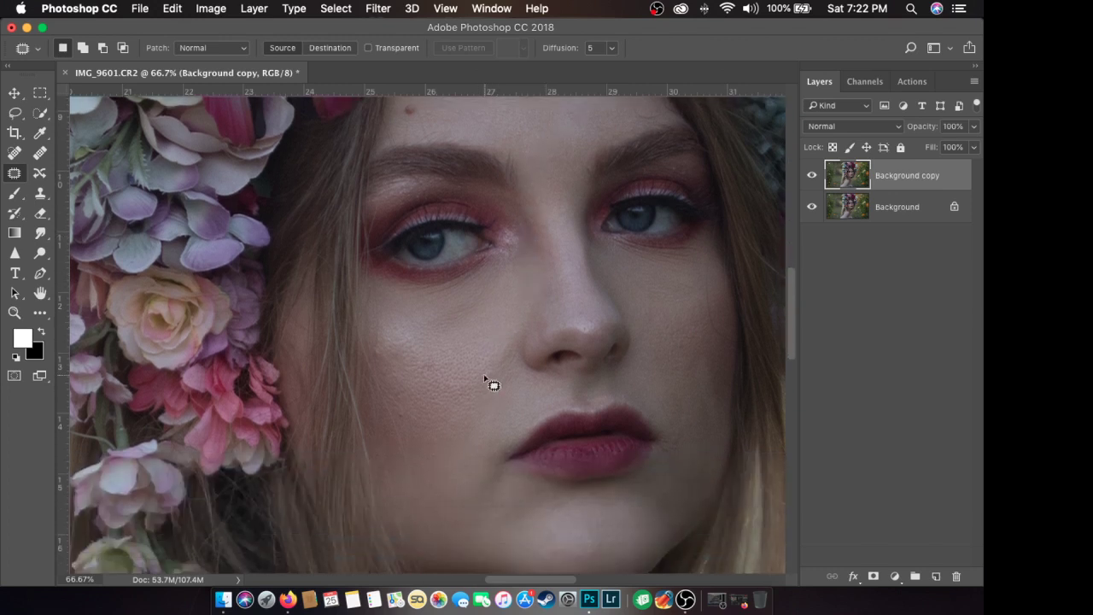
pyautogui.moveTo(485, 373)
pyautogui.mouseDown()
pyautogui.moveTo(489, 382)
pyautogui.moveTo(434, 400)
pyautogui.moveTo(408, 425)
pyautogui.mouseUp()
pyautogui.hotkey('ctrl', 'd')
pyautogui.click(521, 509)
# Check the stream's live chat in YouTube Studio in Firefox and return to the portrait in Photoshop.
pyautogui.click(684, 571)
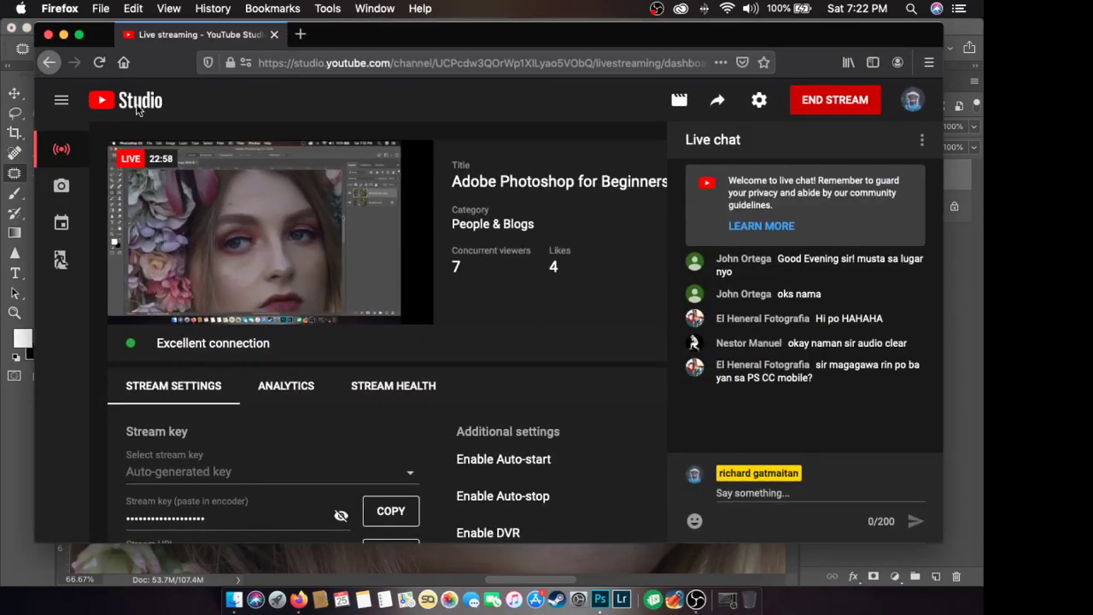
pyautogui.click(63, 34)
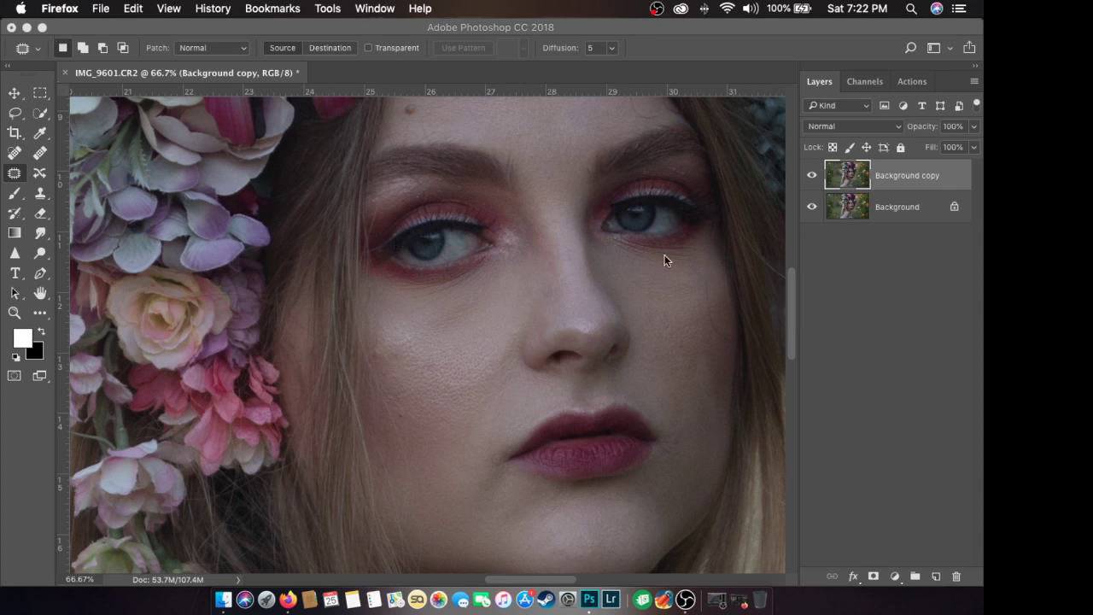
# Select the original Background layer and switch back to the Background copy layer.
pyautogui.moveTo(788, 292); pyautogui.dragTo(789, 297)
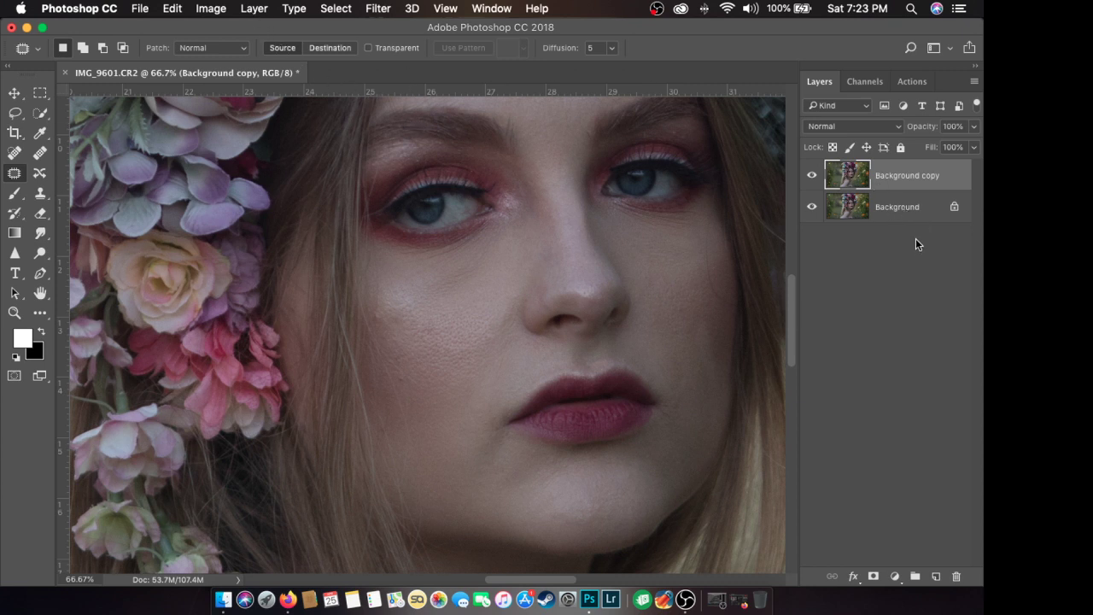
pyautogui.click(927, 212)
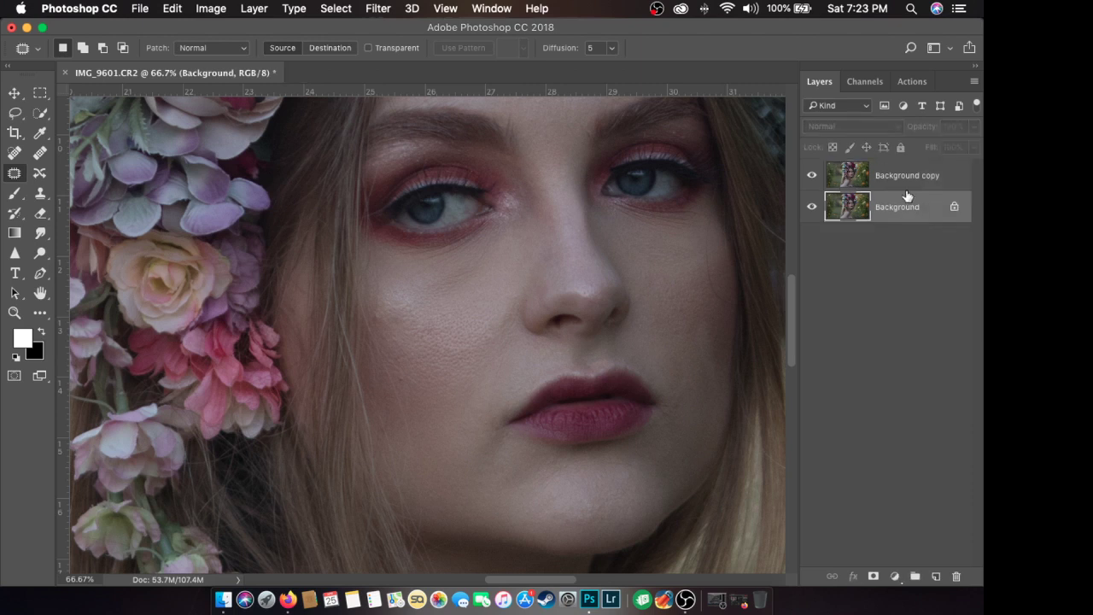
pyautogui.click(897, 187)
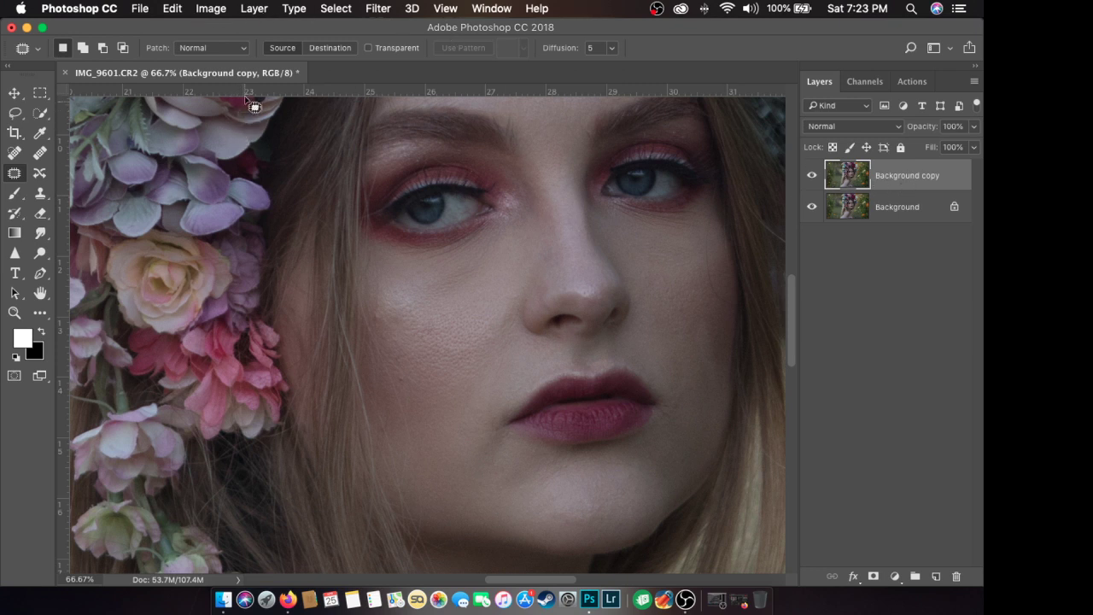
pyautogui.click(255, 10)
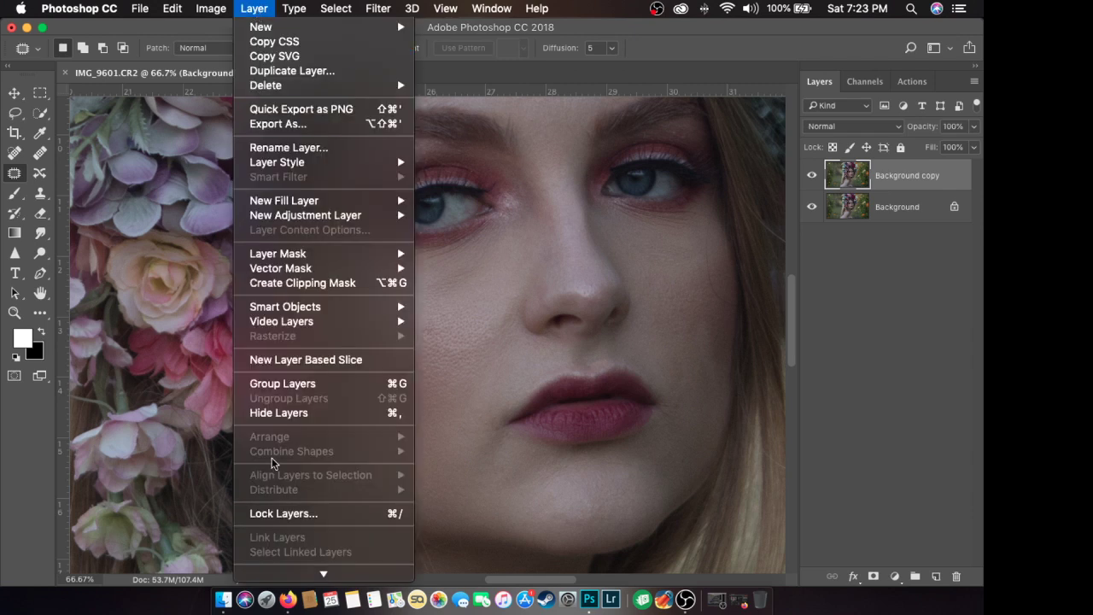
pyautogui.moveTo(287, 583)
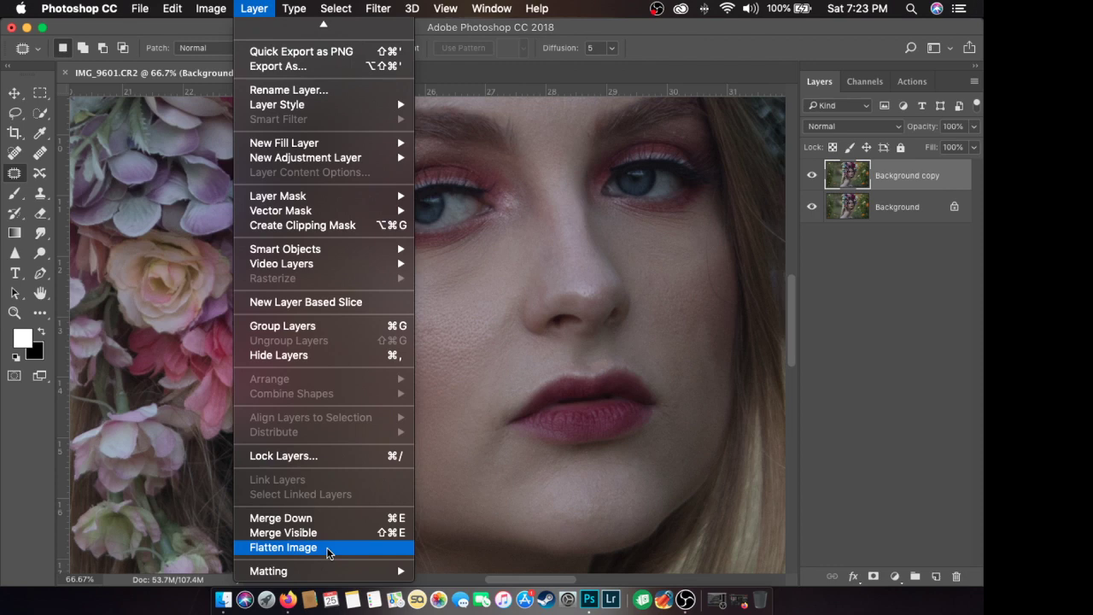
pyautogui.click(893, 434)
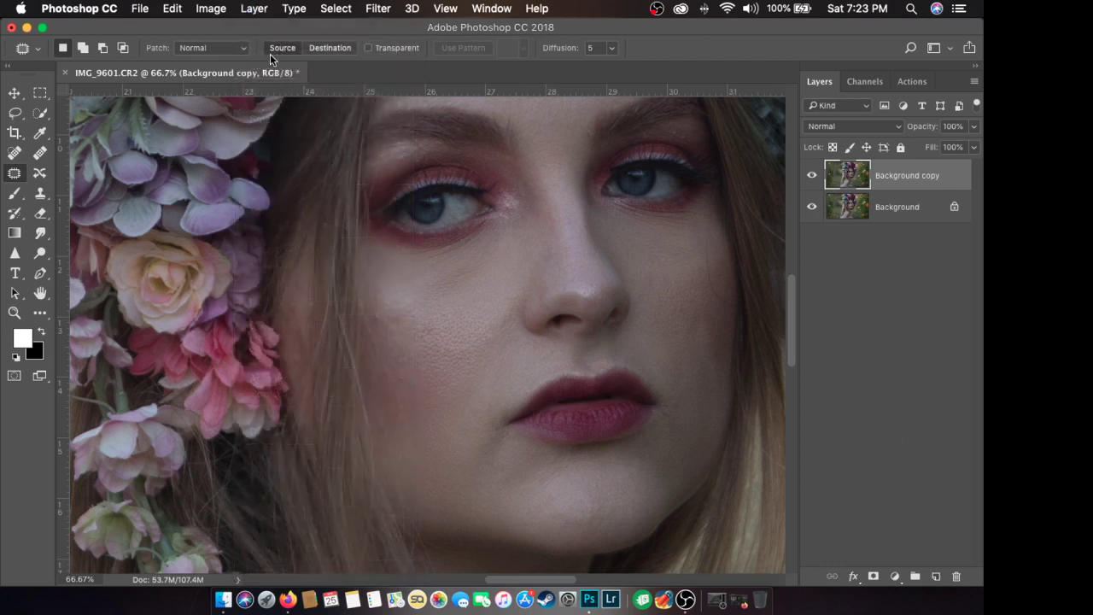
# Flatten the Background copy and the original Background into a single layer.
pyautogui.click(253, 10)
pyautogui.scroll(-2, 293, 497)
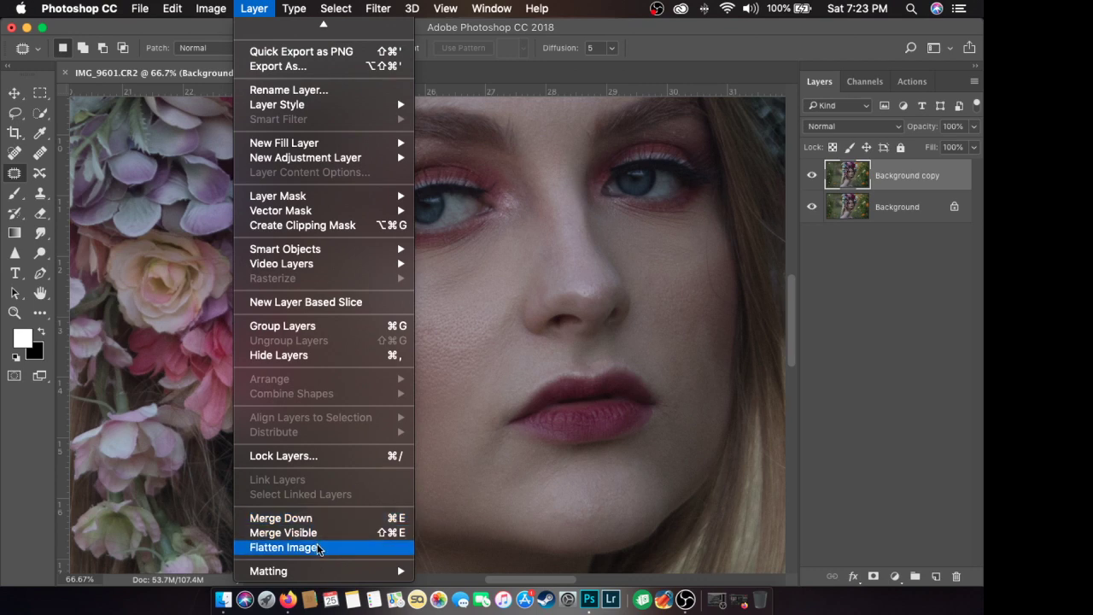
pyautogui.click(282, 547)
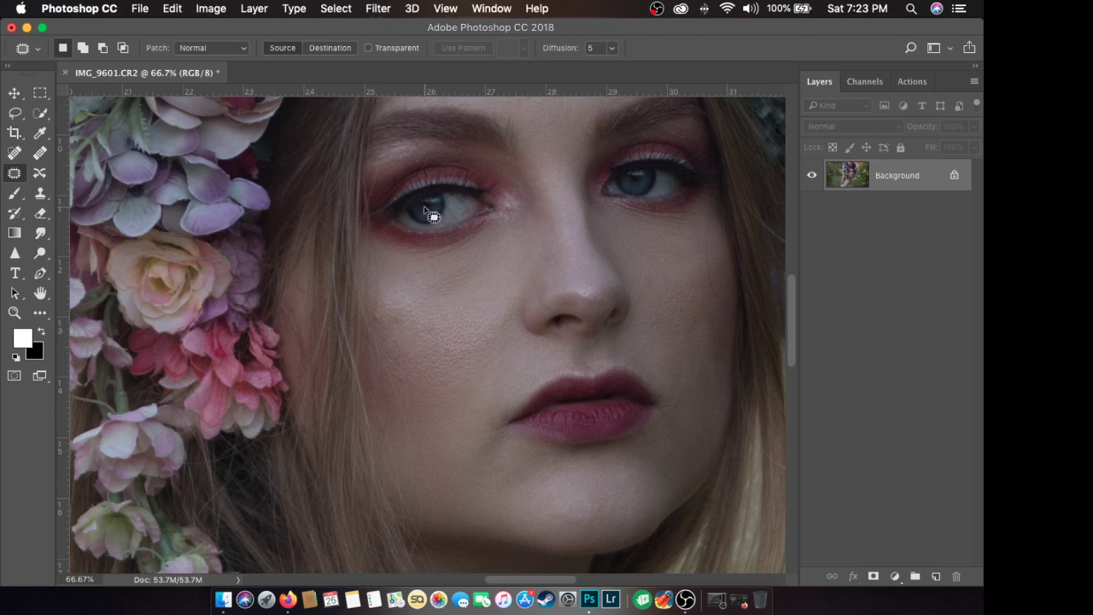
# Duplicate the flattened Background layer, keeping the default name Background copy.
pyautogui.rightClick(904, 183)
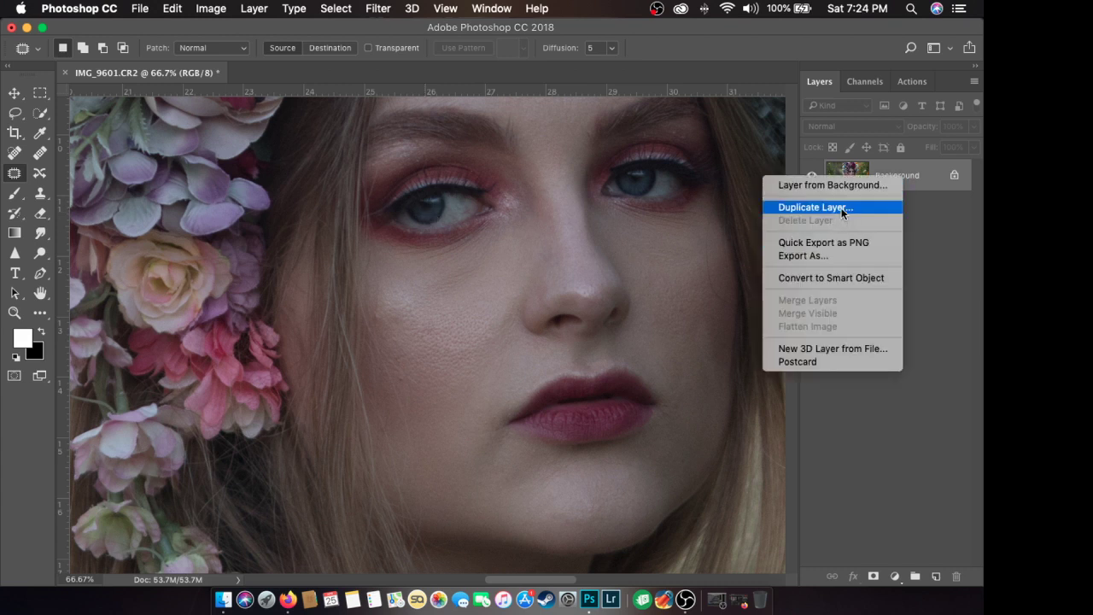
pyautogui.click(841, 208)
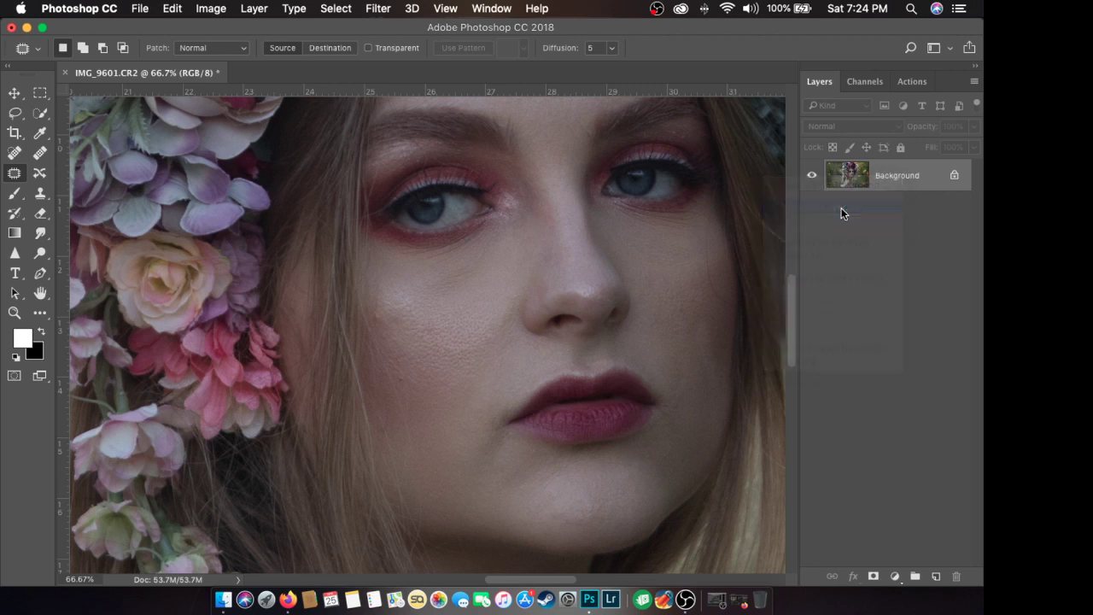
pyautogui.click(627, 231)
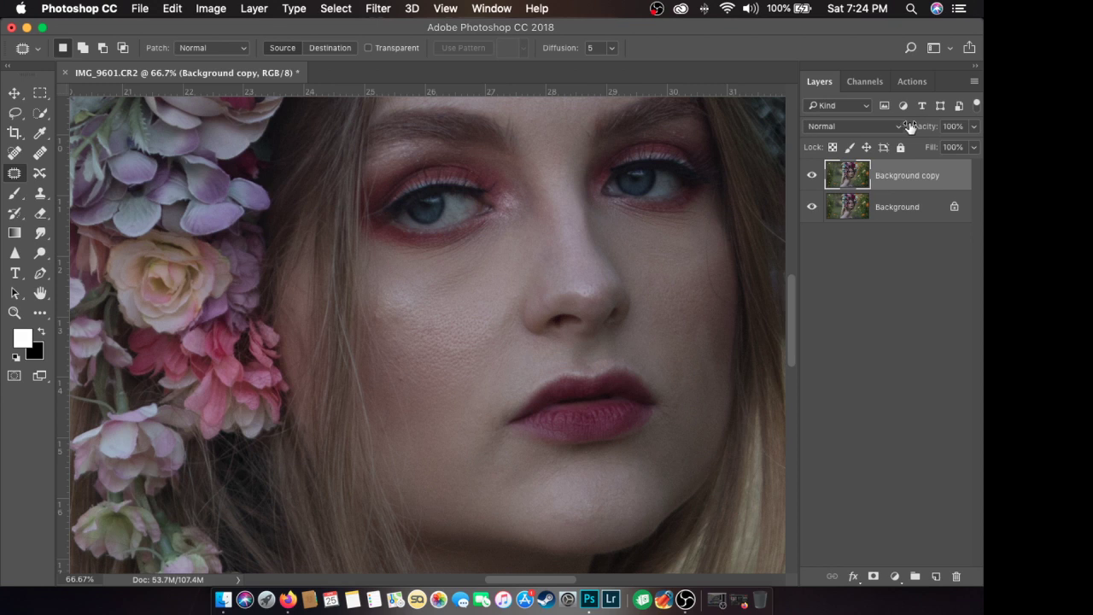
# Lower the opacity of the Background copy layer to 40%.
pyautogui.click(975, 128)
pyautogui.moveTo(959, 149); pyautogui.dragTo(943, 148)
pyautogui.click(929, 178)
# Patch the skin beneath the eye nearest the hanging flowers with smoother skin and clear the selection.
pyautogui.moveTo(448, 305)
pyautogui.mouseDown()
pyautogui.moveTo(494, 278)
pyautogui.moveTo(501, 236)
pyautogui.moveTo(418, 275)
pyautogui.moveTo(411, 291)
pyautogui.moveTo(429, 305)
pyautogui.moveTo(469, 306)
pyautogui.moveTo(480, 288)
pyautogui.moveTo(487, 339)
pyautogui.mouseUp()
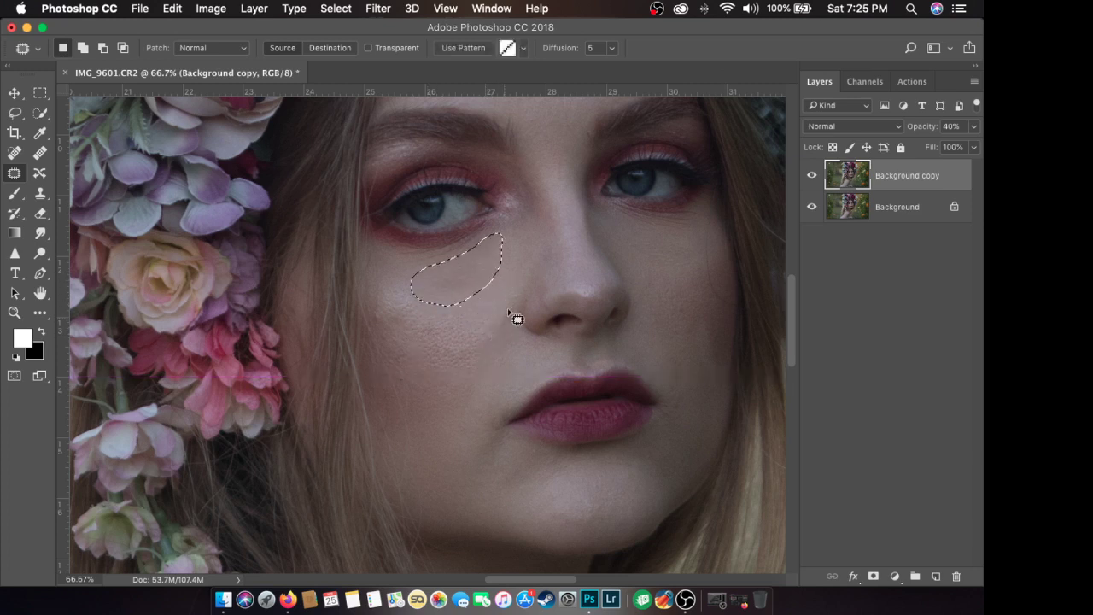
pyautogui.press('super+d')
pyautogui.moveTo(410, 275)
pyautogui.mouseDown()
pyautogui.moveTo(400, 285)
pyautogui.moveTo(420, 336)
pyautogui.moveTo(450, 298)
pyautogui.moveTo(422, 280)
pyautogui.moveTo(441, 334)
pyautogui.moveTo(494, 303)
pyautogui.moveTo(472, 317)
pyautogui.moveTo(493, 349)
pyautogui.moveTo(522, 339)
pyautogui.moveTo(532, 313)
pyautogui.moveTo(507, 273)
pyautogui.mouseUp()
pyautogui.press('super+d')
pyautogui.press('super+d')
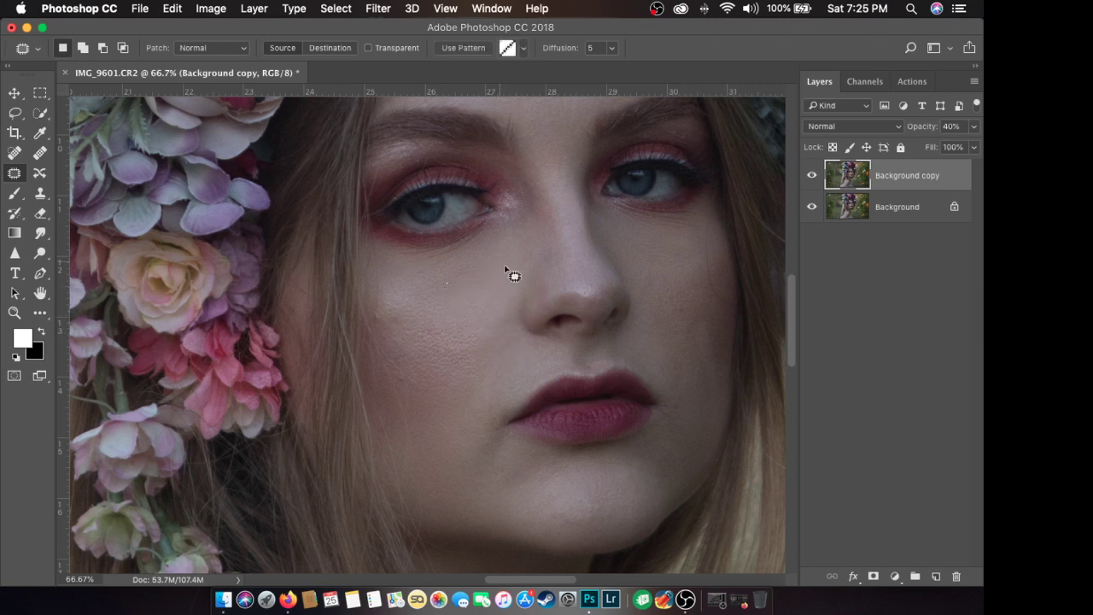
pyautogui.press('super+d')
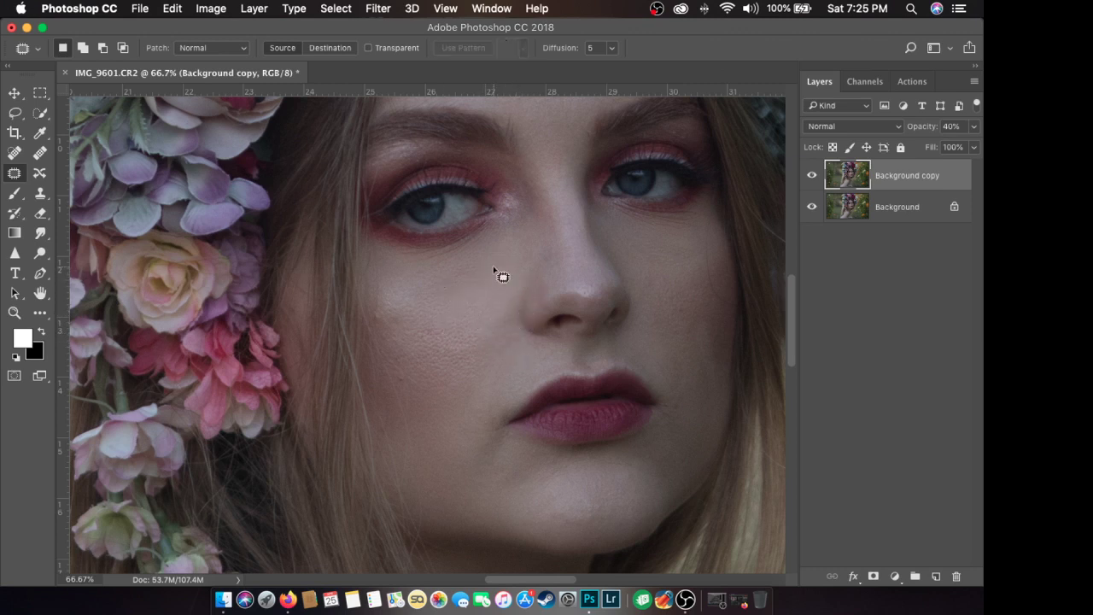
# Set the opacity of the Background copy layer to 30%.
pyautogui.click(975, 127)
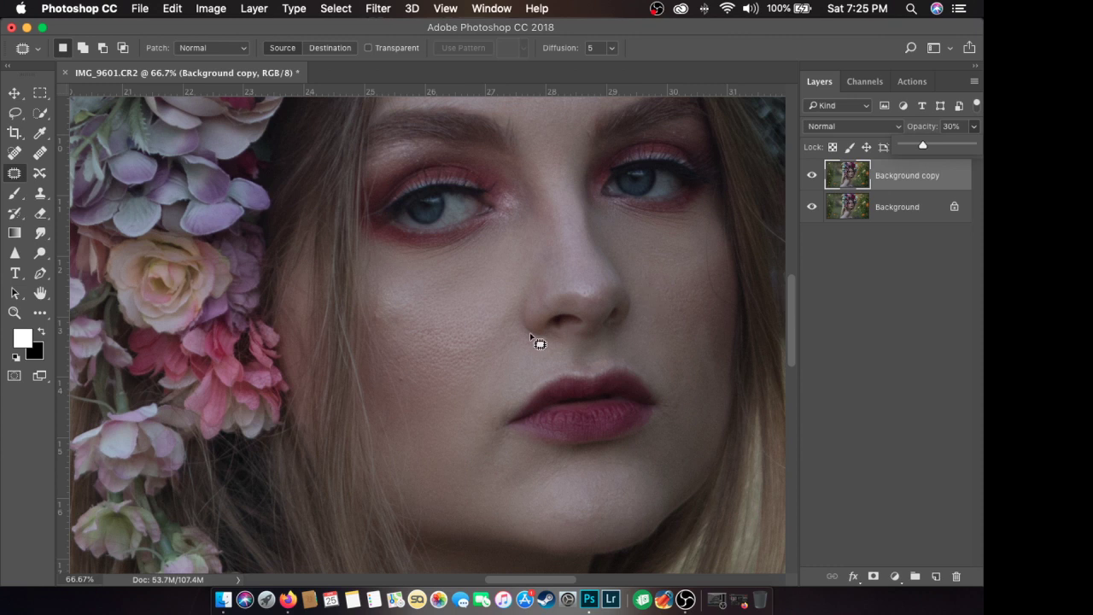
pyautogui.click(398, 342)
pyautogui.moveTo(398, 342)
pyautogui.mouseDown()
pyautogui.moveTo(423, 316)
pyautogui.moveTo(421, 288)
pyautogui.moveTo(397, 295)
pyautogui.moveTo(398, 340)
pyautogui.mouseUp()
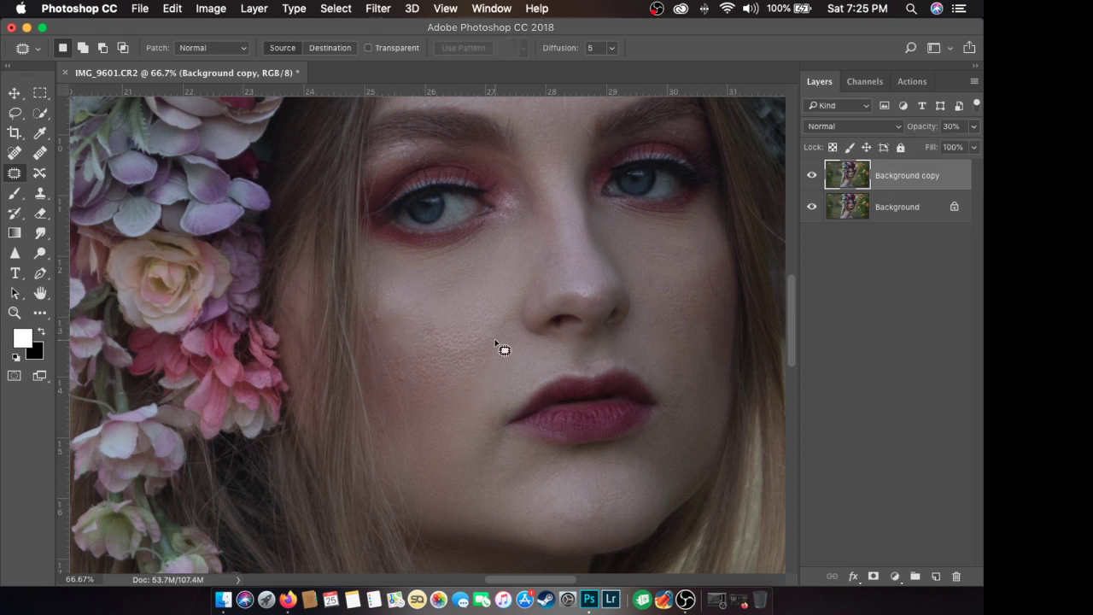
# Patch the textured skin beside the nose and several areas of the opposite cheek below the eye, clearing each selection.
pyautogui.moveTo(487, 346)
pyautogui.mouseDown()
pyautogui.moveTo(516, 390)
pyautogui.moveTo(510, 358)
pyautogui.mouseUp()
pyautogui.click(479, 373)
pyautogui.moveTo(649, 254)
pyautogui.mouseDown()
pyautogui.moveTo(691, 259)
pyautogui.moveTo(687, 238)
pyautogui.moveTo(642, 229)
pyautogui.moveTo(627, 240)
pyautogui.moveTo(672, 268)
pyautogui.mouseUp()
pyautogui.click(690, 343)
pyautogui.moveTo(696, 368)
pyautogui.mouseDown()
pyautogui.moveTo(712, 397)
pyautogui.moveTo(722, 330)
pyautogui.moveTo(710, 344)
pyautogui.mouseUp()
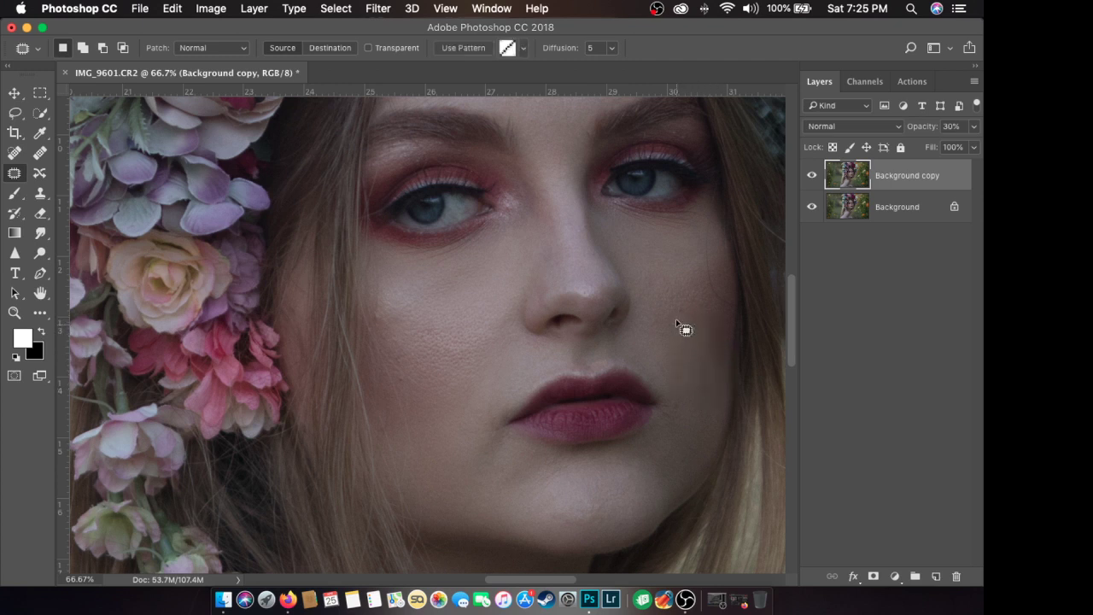
pyautogui.click(676, 319)
pyautogui.moveTo(672, 281)
pyautogui.mouseDown()
pyautogui.moveTo(690, 331)
pyautogui.moveTo(688, 281)
pyautogui.mouseUp()
pyautogui.moveTo(643, 255)
pyautogui.mouseDown()
pyautogui.moveTo(647, 275)
pyautogui.moveTo(679, 281)
pyautogui.moveTo(674, 256)
pyautogui.mouseUp()
pyautogui.click(674, 256)
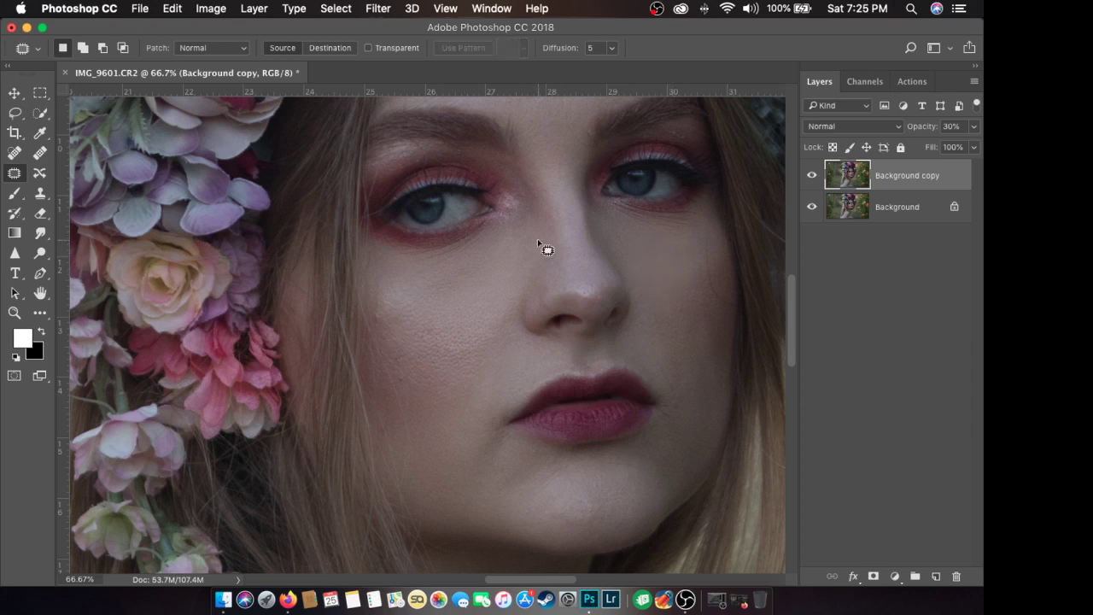
# Patch the forehead skin between and above the eyebrows with smoother areas and clear the selections.
pyautogui.scroll(3, 546, 248)
pyautogui.scroll(2, 546, 246)
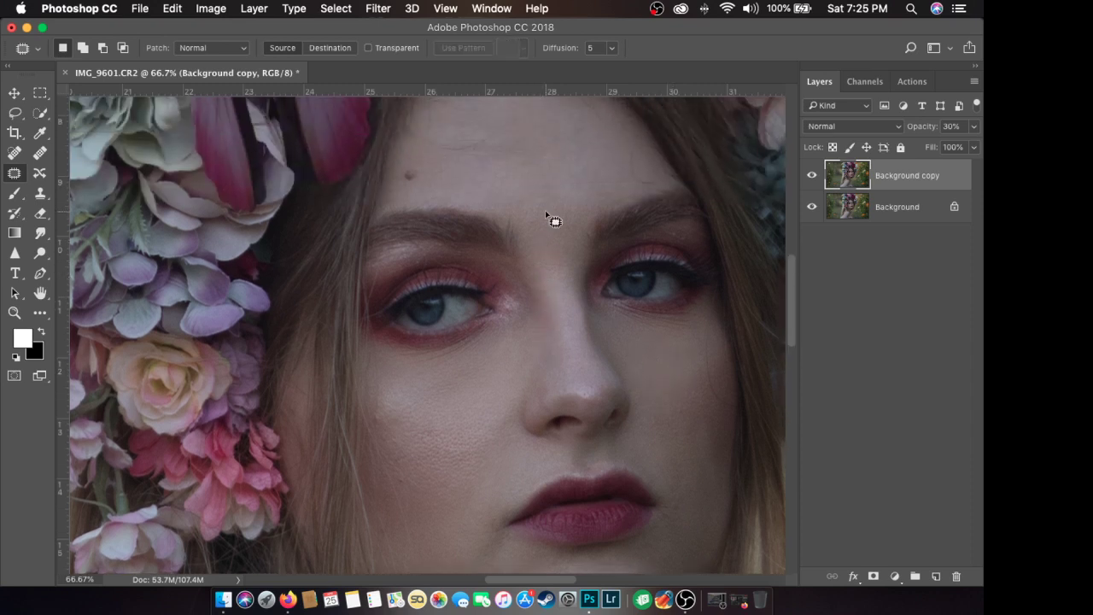
pyautogui.moveTo(514, 182)
pyautogui.mouseDown()
pyautogui.moveTo(556, 210)
pyautogui.moveTo(556, 182)
pyautogui.moveTo(575, 229)
pyautogui.moveTo(610, 202)
pyautogui.moveTo(546, 176)
pyautogui.mouseUp()
pyautogui.click(576, 163)
pyautogui.click(547, 176)
pyautogui.moveTo(468, 168)
pyautogui.mouseDown()
pyautogui.moveTo(542, 182)
pyautogui.moveTo(581, 160)
pyautogui.moveTo(528, 131)
pyautogui.moveTo(472, 167)
pyautogui.mouseUp()
pyautogui.moveTo(547, 182); pyautogui.dragTo(547, 168)
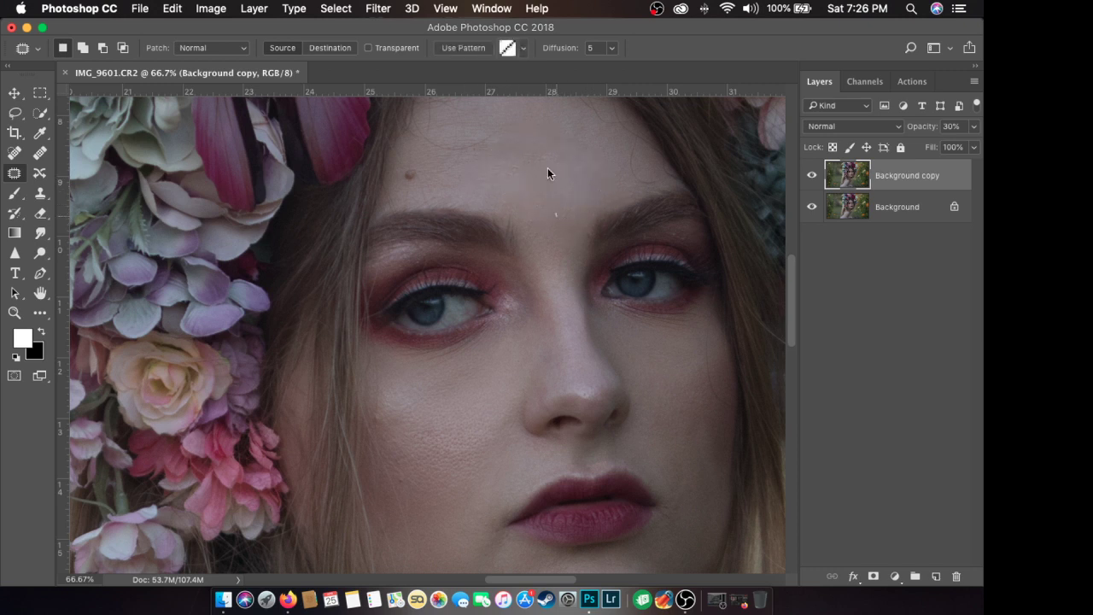
pyautogui.click(547, 167)
pyautogui.moveTo(517, 126)
pyautogui.mouseDown()
pyautogui.moveTo(569, 127)
pyautogui.moveTo(564, 153)
pyautogui.mouseUp()
pyautogui.click(564, 153)
# Patch the shiny skin between the inner eye corner and the nose bridge and clear the selection.
pyautogui.scroll(-3, 537, 234)
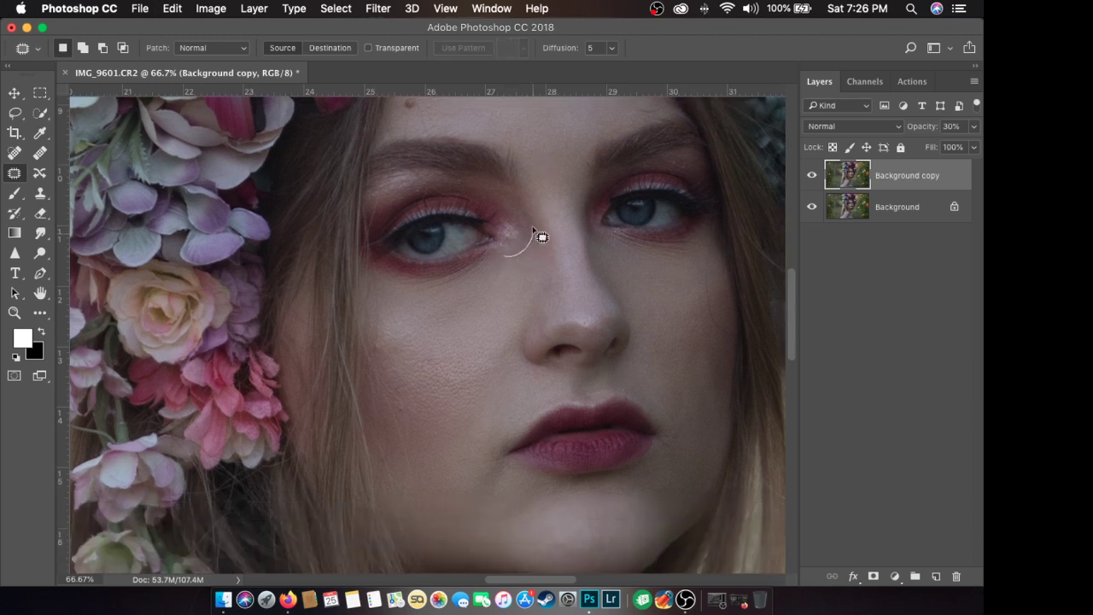
pyautogui.moveTo(533, 229)
pyautogui.mouseDown()
pyautogui.moveTo(501, 219)
pyautogui.moveTo(506, 254)
pyautogui.mouseUp()
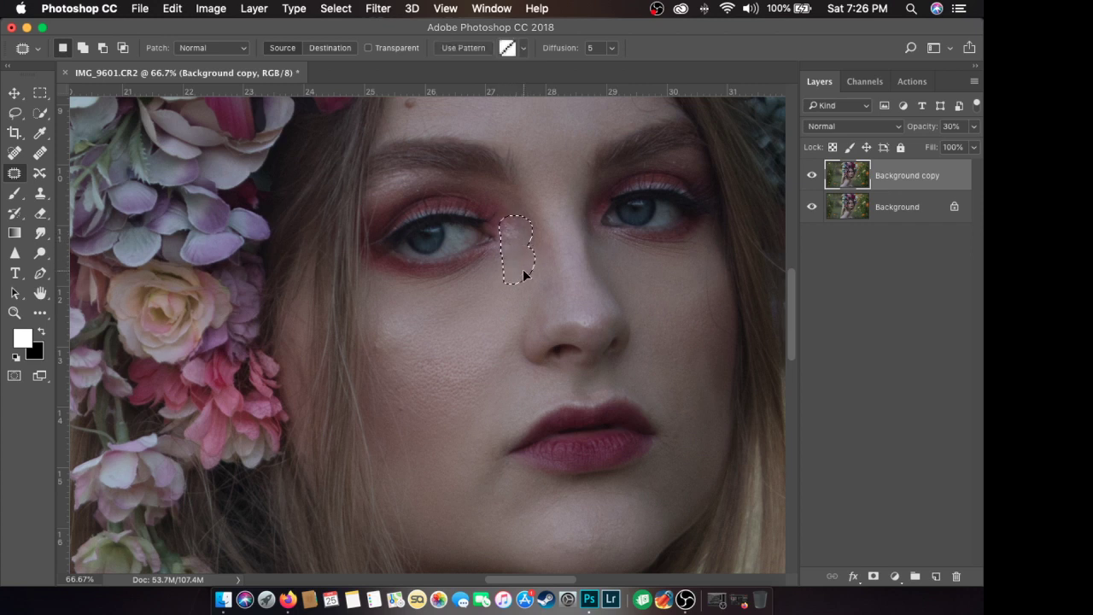
pyautogui.press('cmd+d')
# Patch the large-pored areas of the cheek nearest the hanging flowers with smoother skin, clearing each selection.
pyautogui.scroll(-1, 491, 310)
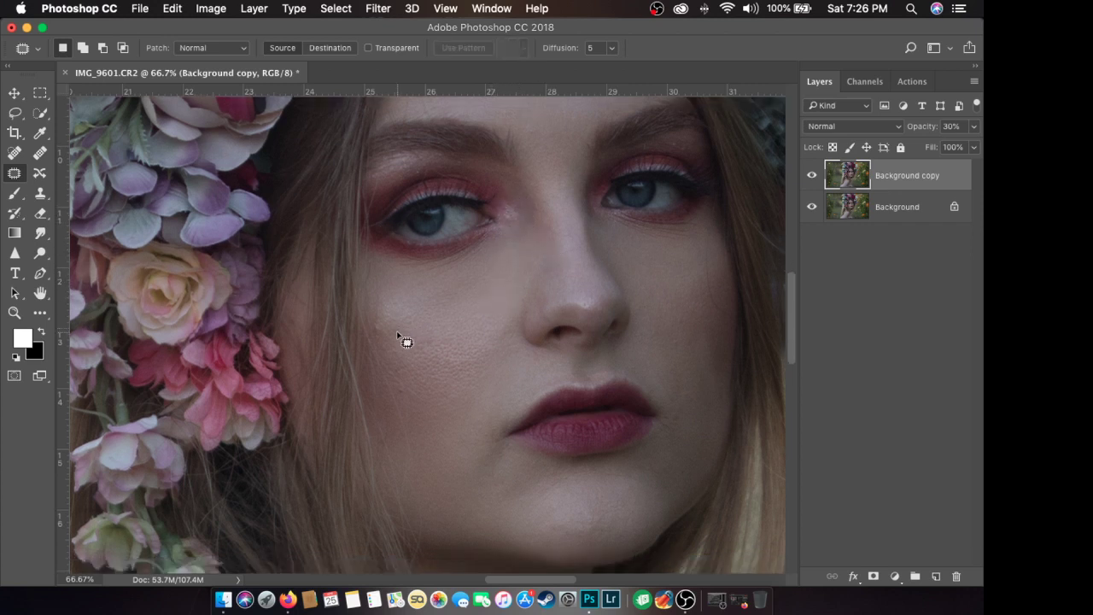
pyautogui.moveTo(396, 331)
pyautogui.mouseDown()
pyautogui.moveTo(431, 308)
pyautogui.moveTo(420, 288)
pyautogui.moveTo(394, 294)
pyautogui.moveTo(387, 316)
pyautogui.moveTo(413, 338)
pyautogui.moveTo(447, 329)
pyautogui.moveTo(492, 276)
pyautogui.moveTo(463, 267)
pyautogui.moveTo(471, 295)
pyautogui.mouseUp()
pyautogui.press('cmd+d')
pyautogui.press('cmd+d')
pyautogui.moveTo(435, 389)
pyautogui.mouseDown()
pyautogui.moveTo(468, 429)
pyautogui.moveTo(466, 394)
pyautogui.moveTo(428, 368)
pyautogui.moveTo(467, 376)
pyautogui.moveTo(469, 340)
pyautogui.moveTo(526, 358)
pyautogui.moveTo(522, 340)
pyautogui.moveTo(481, 344)
pyautogui.mouseUp()
pyautogui.press('cmd+d')
pyautogui.press('cmd+d')
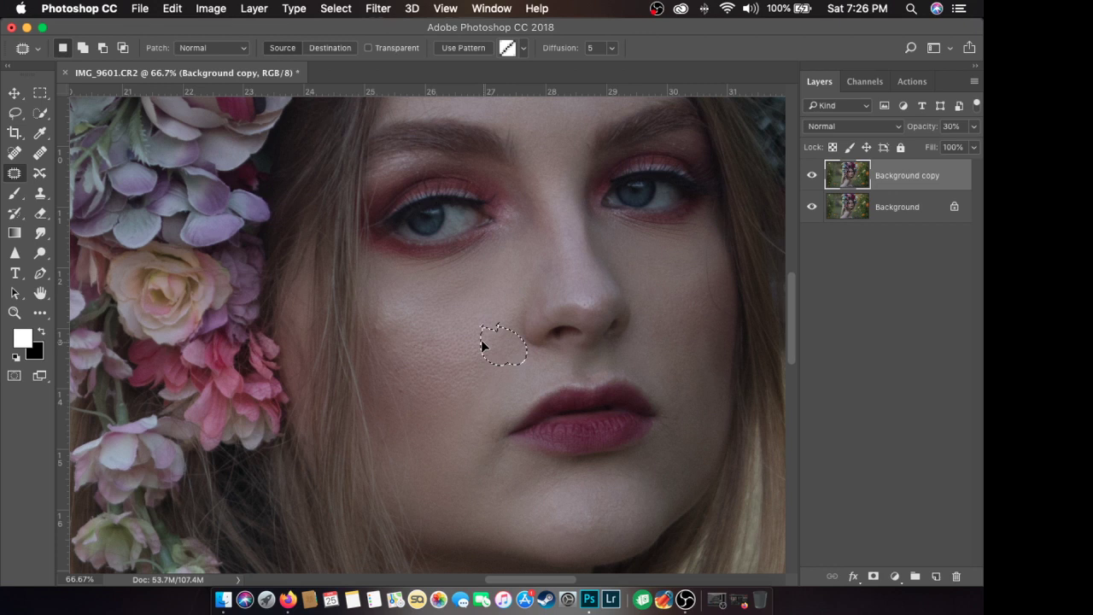
pyautogui.press('cmd+d')
pyautogui.moveTo(493, 285)
pyautogui.mouseDown()
pyautogui.moveTo(491, 331)
pyautogui.moveTo(511, 326)
pyautogui.moveTo(495, 297)
pyautogui.mouseUp()
pyautogui.press('cmd+d')
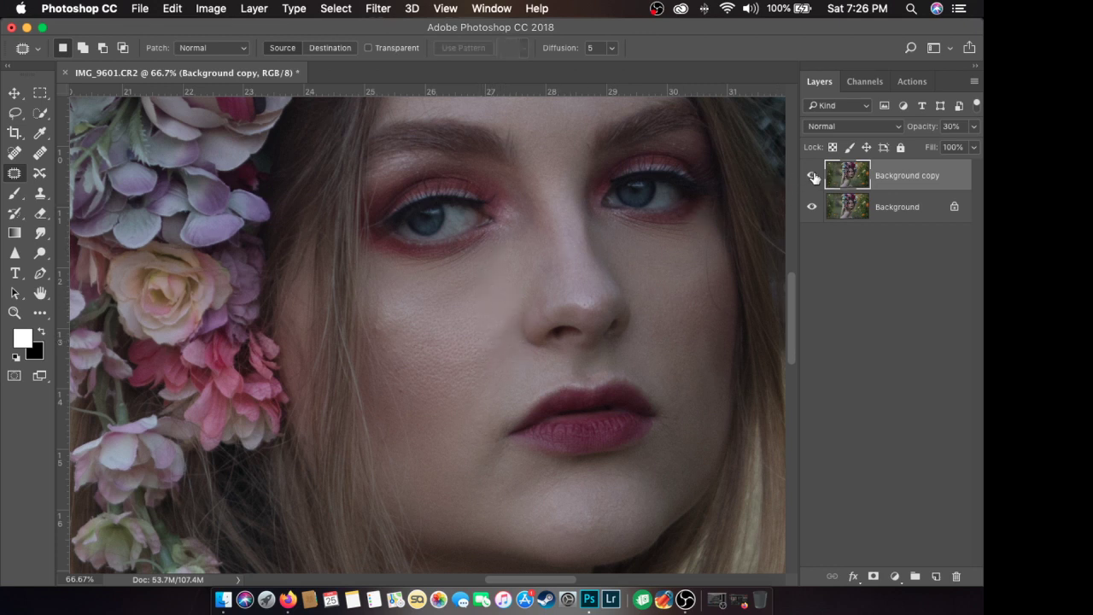
# Toggle the visibility of the Background copy layer to compare the face before and after the patching.
pyautogui.click(812, 176)
pyautogui.press('super+minus')
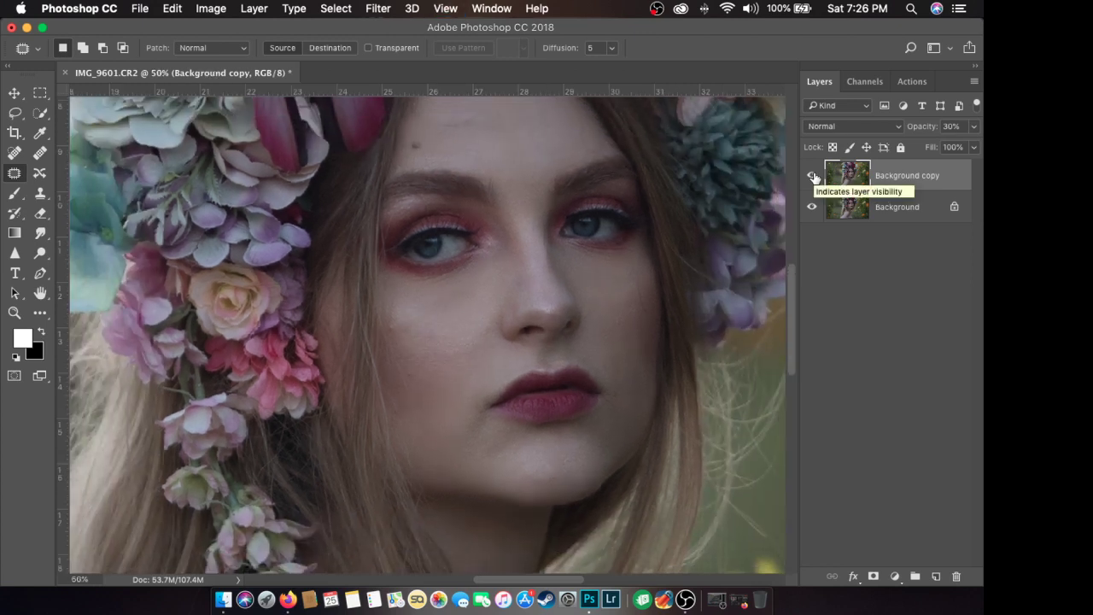
pyautogui.click(813, 176)
pyautogui.click(813, 176)
pyautogui.click(814, 176)
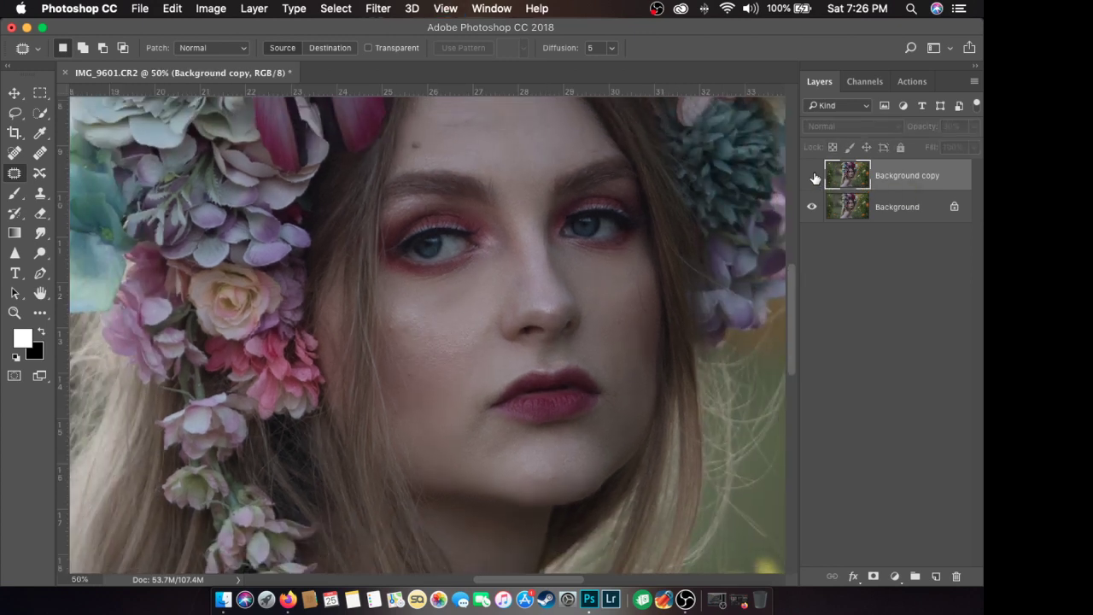
pyautogui.click(813, 177)
pyautogui.click(814, 177)
pyautogui.click(814, 176)
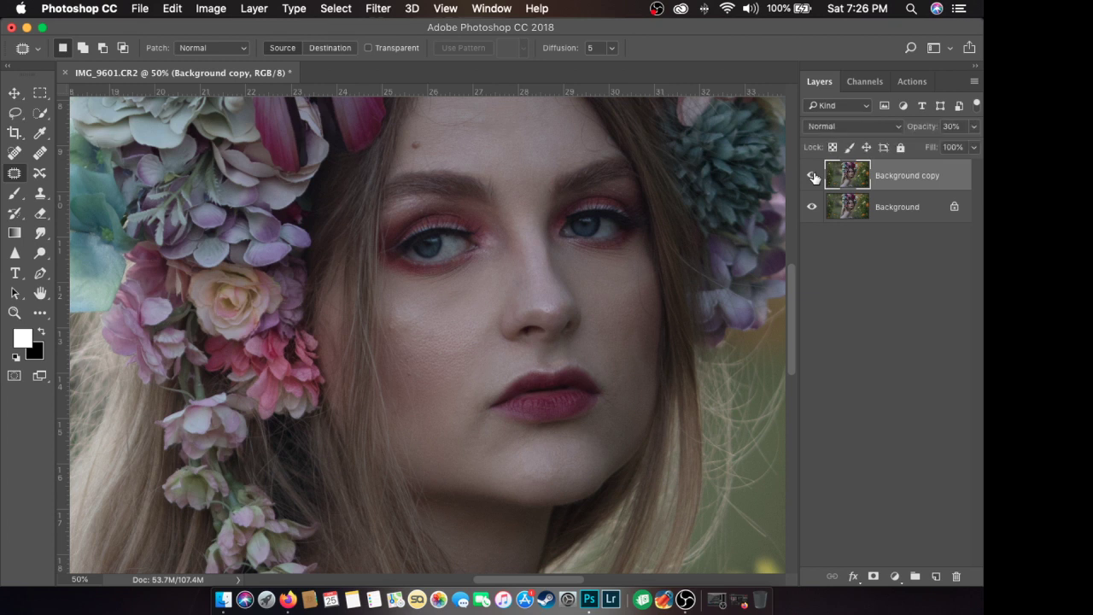
pyautogui.click(814, 177)
pyautogui.click(814, 177)
# Flatten the image to merge the 30% skin-smoothing layer into the Background.
pyautogui.click(254, 9)
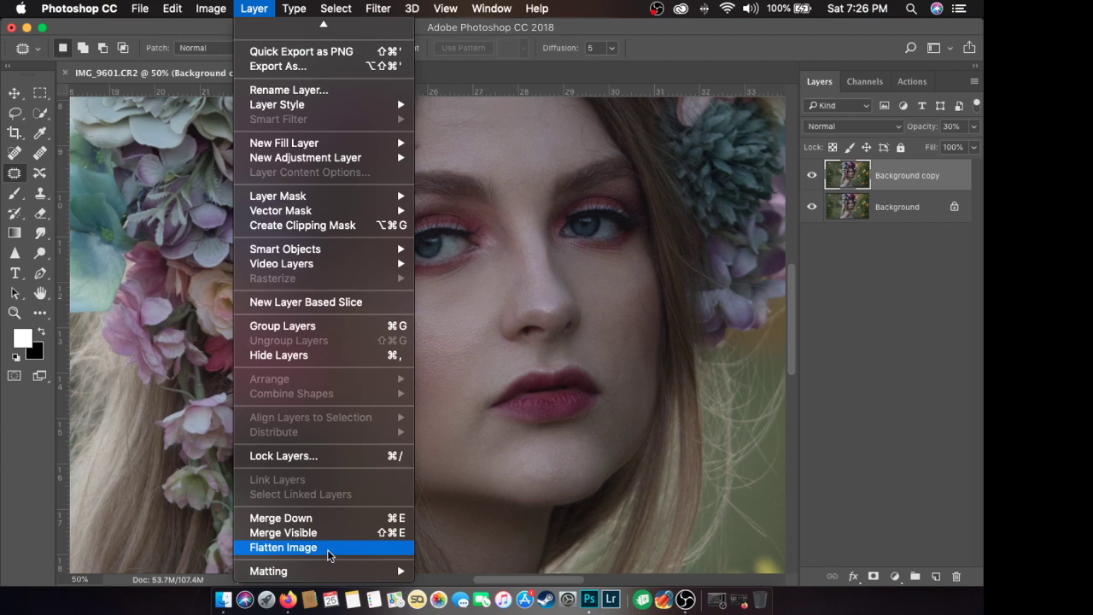
pyautogui.click(328, 550)
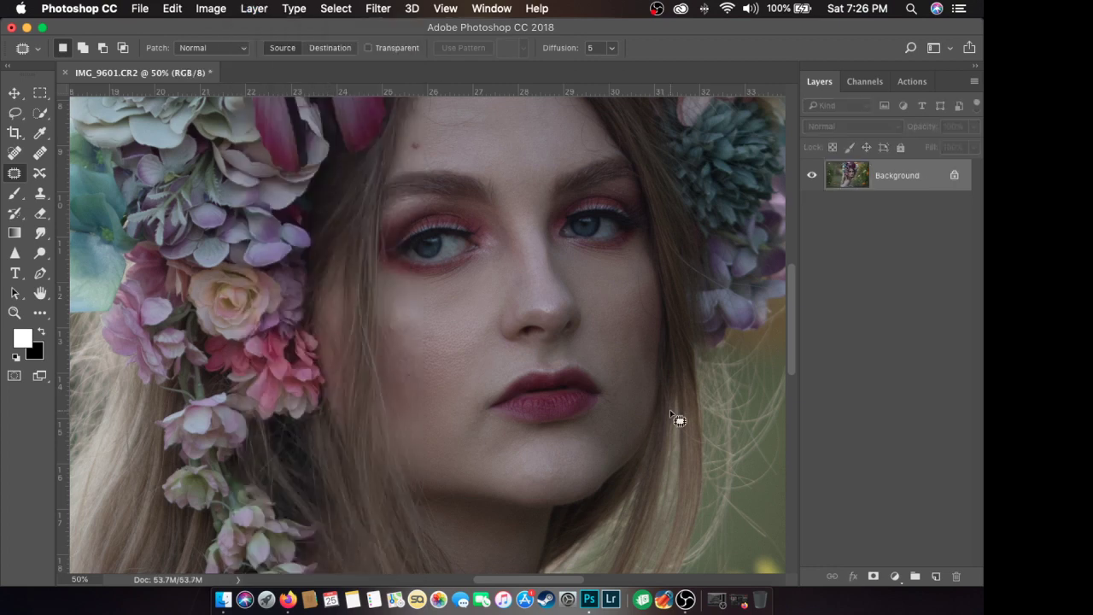
pyautogui.press('super+minus')
pyautogui.press('super+minus')
pyautogui.press('super+minus')
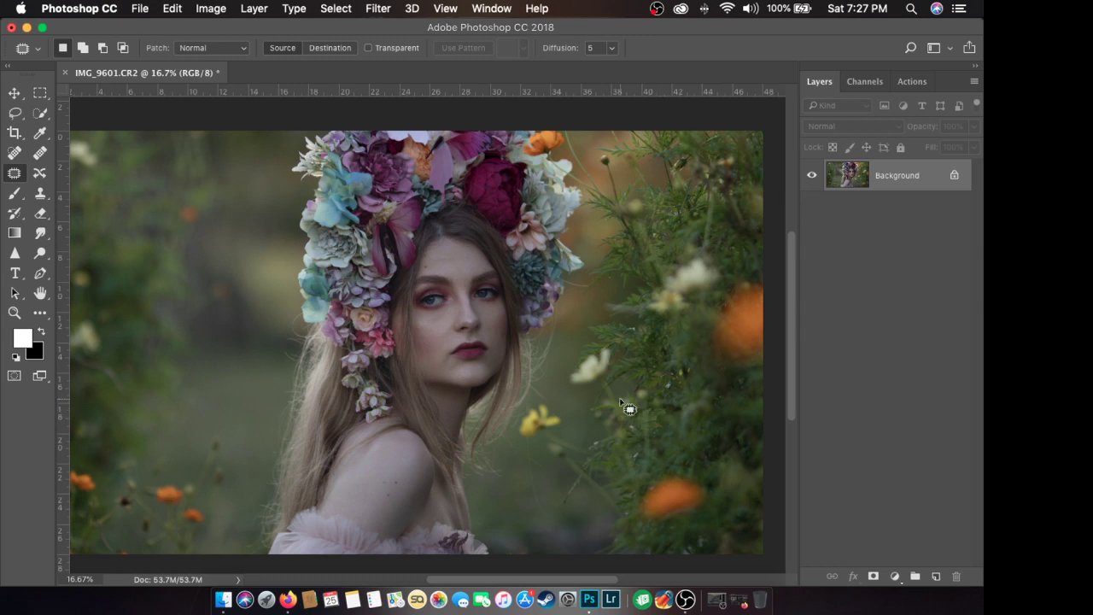
pyautogui.moveTo(551, 581)
pyautogui.mouseDown()
pyautogui.moveTo(526, 586)
pyautogui.moveTo(541, 588)
pyautogui.mouseUp()
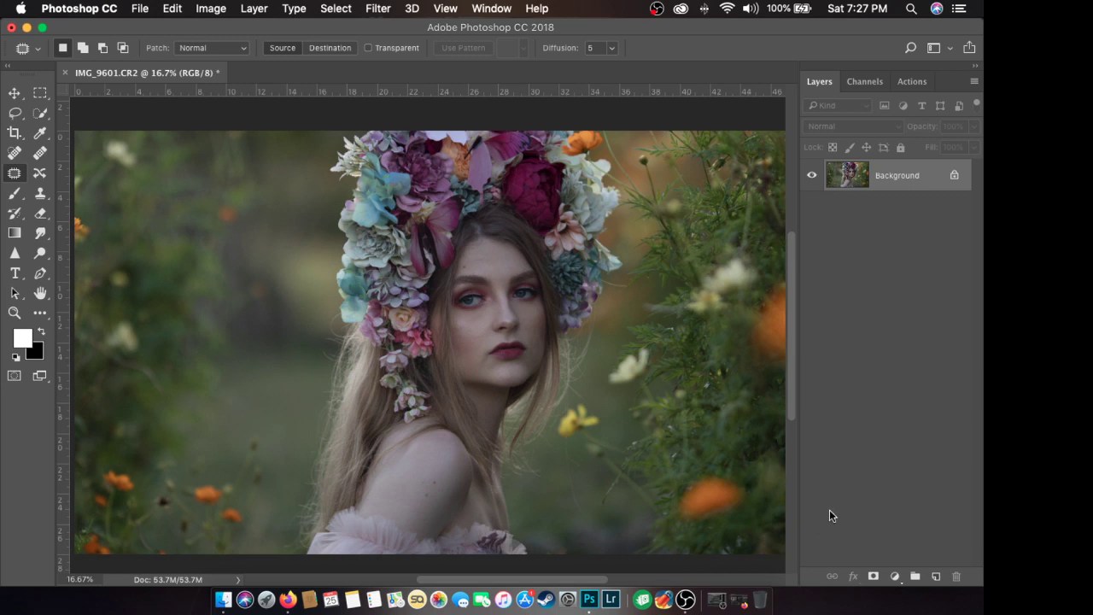
# Add a Color Lookup adjustment layer above the Background layer.
pyautogui.click(896, 577)
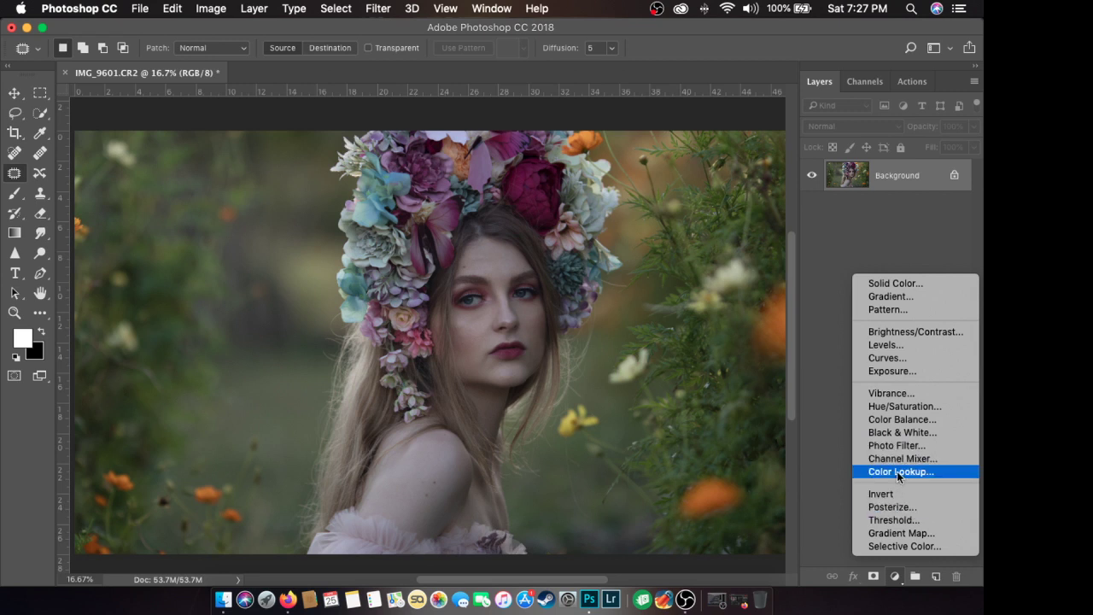
pyautogui.click(832, 495)
pyautogui.click(895, 577)
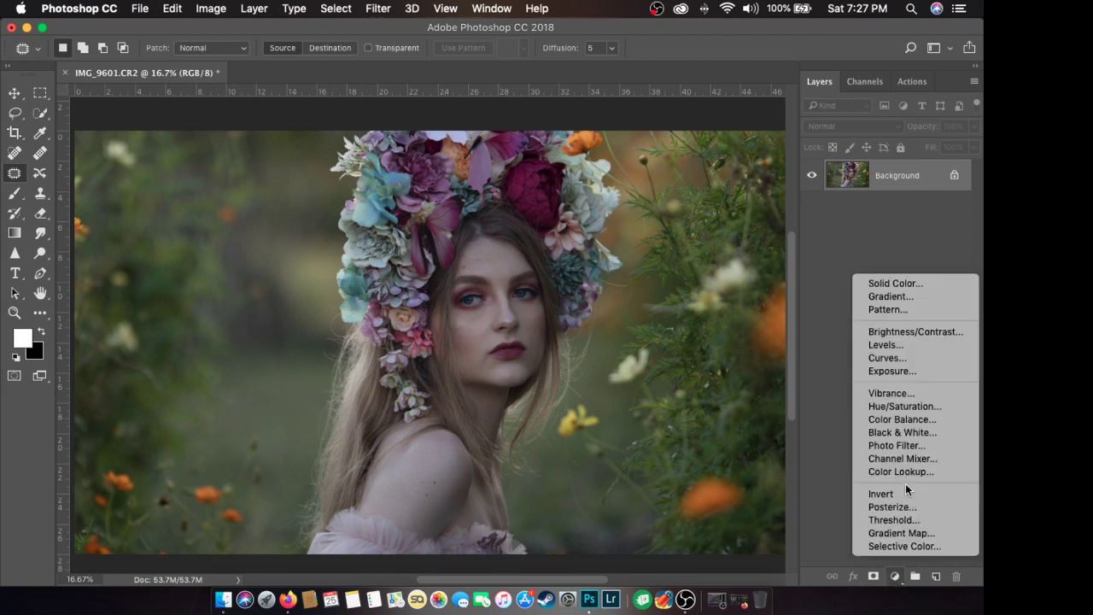
pyautogui.click(903, 472)
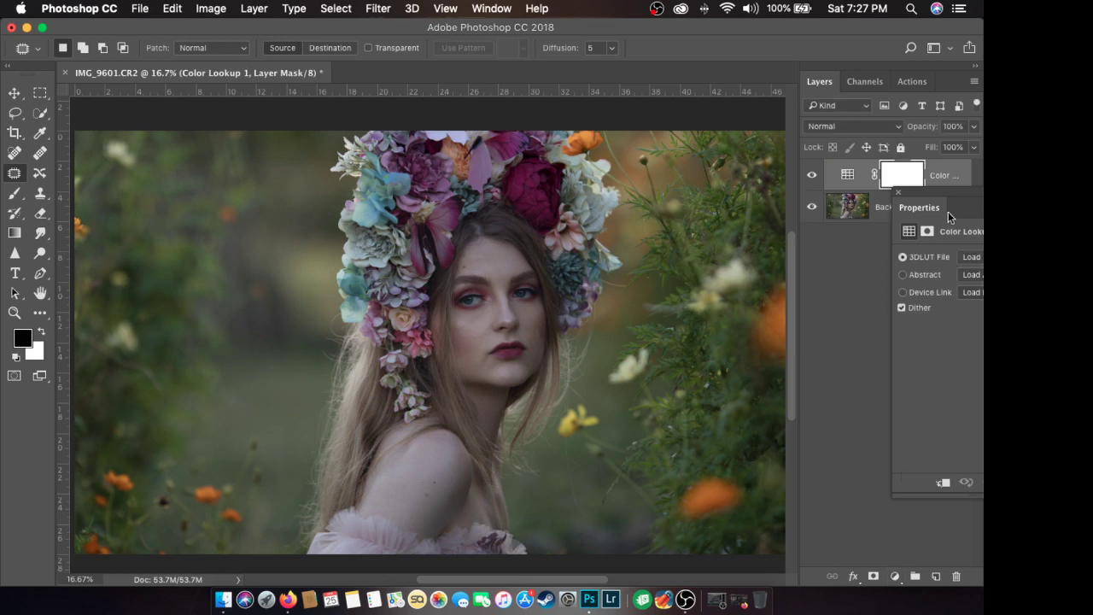
# Apply the Fuji ETERNA 250D Fuji 3510 (by Adobe).cube 3DLUT to the Color Lookup layer.
pyautogui.moveTo(945, 195); pyautogui.dragTo(763, 204)
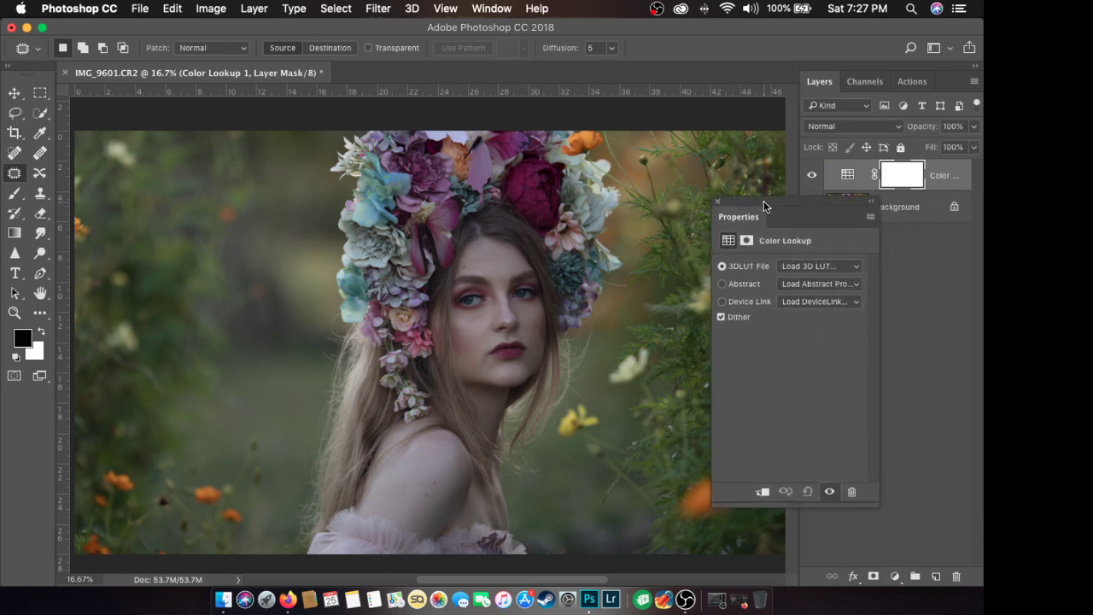
pyautogui.click(856, 268)
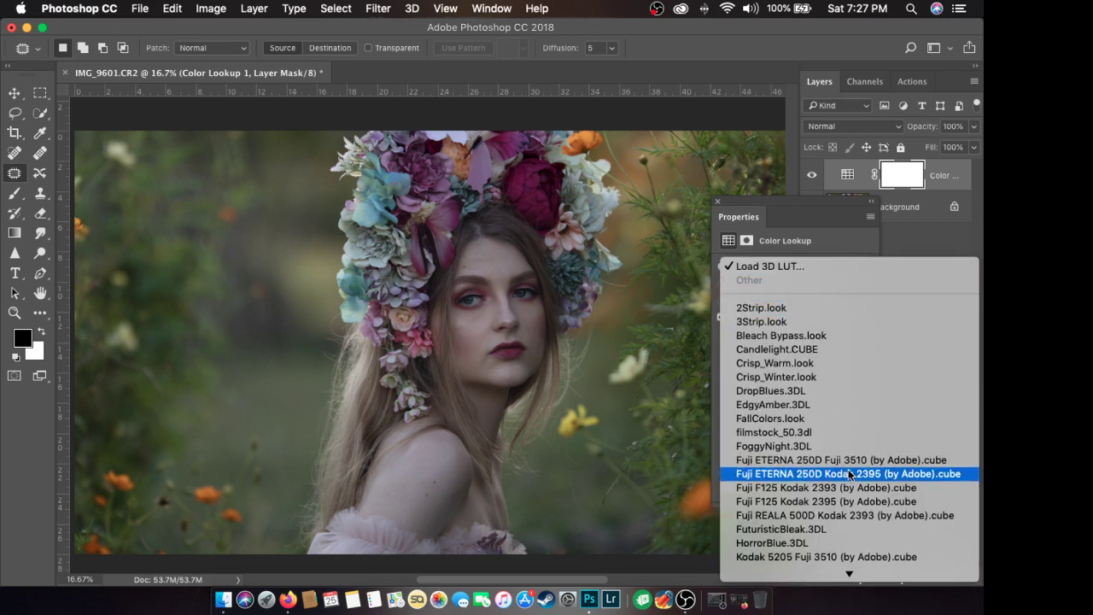
pyautogui.scroll(-3, 832, 542)
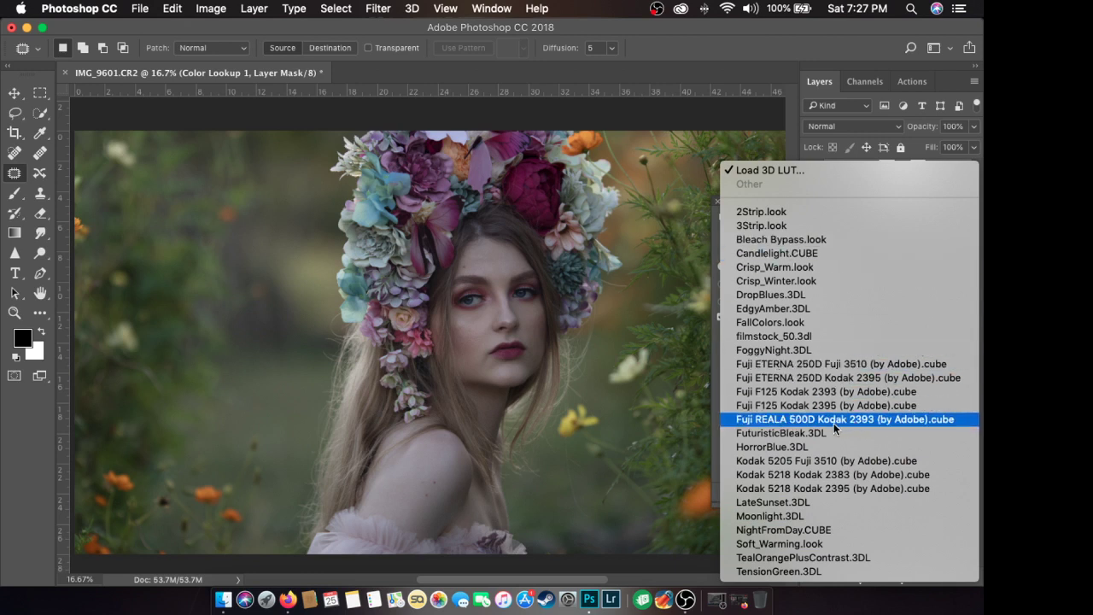
pyautogui.click(799, 364)
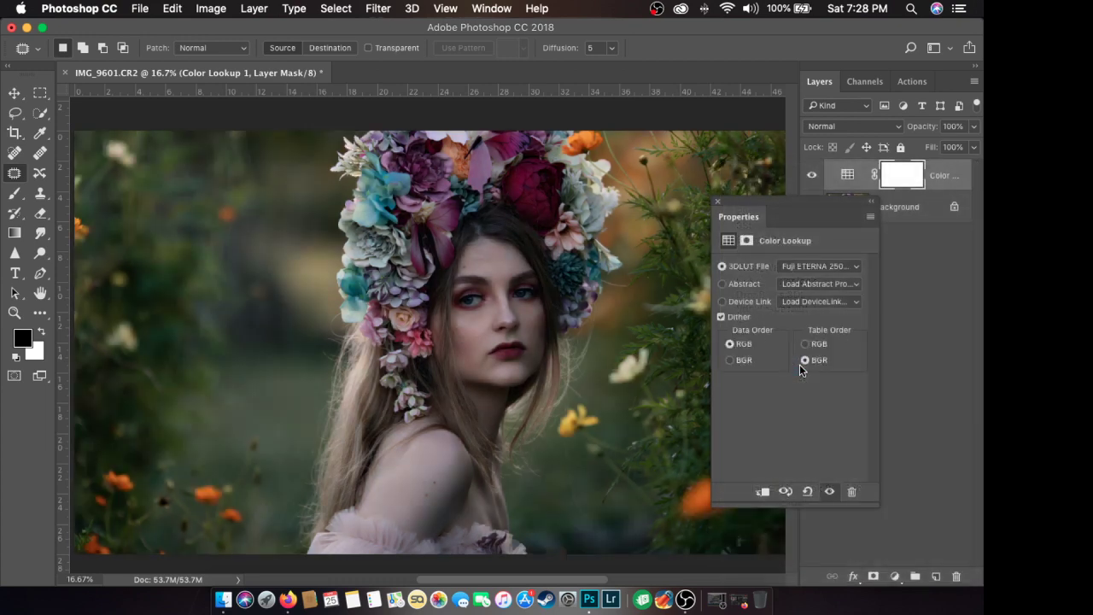
# Lower the Color Lookup layer's opacity to 32% to judge the LUT's strength, and return it to 100%.
pyautogui.click(973, 127)
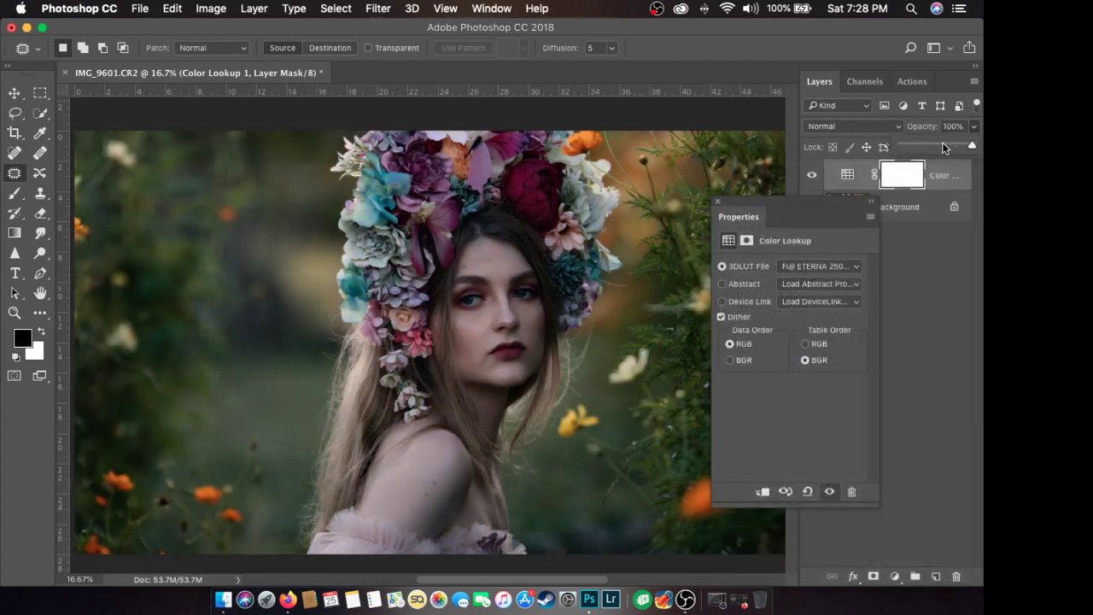
pyautogui.click(943, 146)
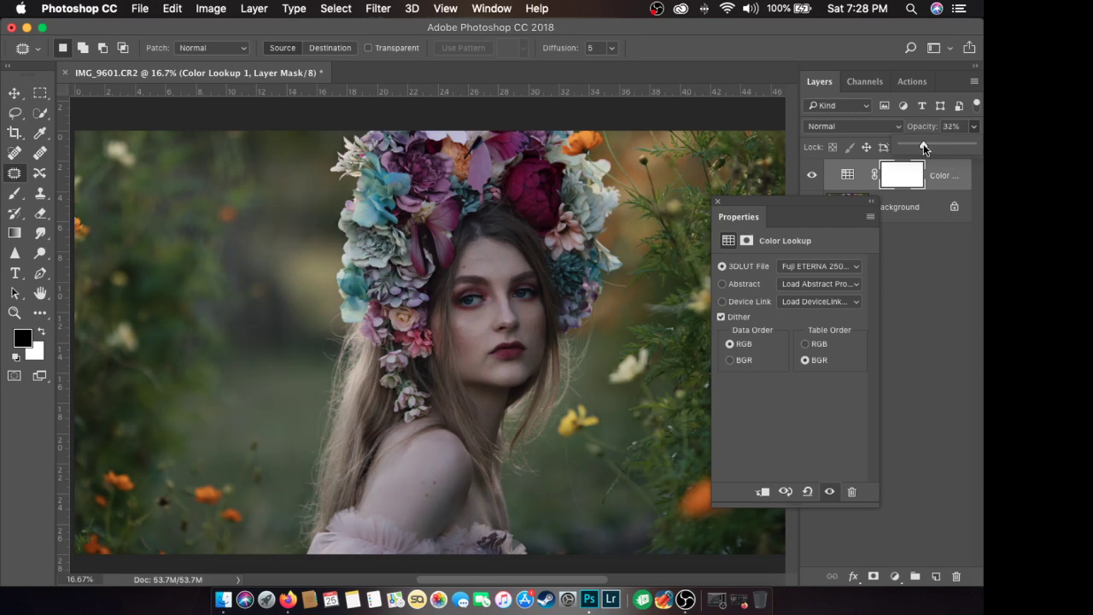
pyautogui.moveTo(923, 143); pyautogui.dragTo(974, 147)
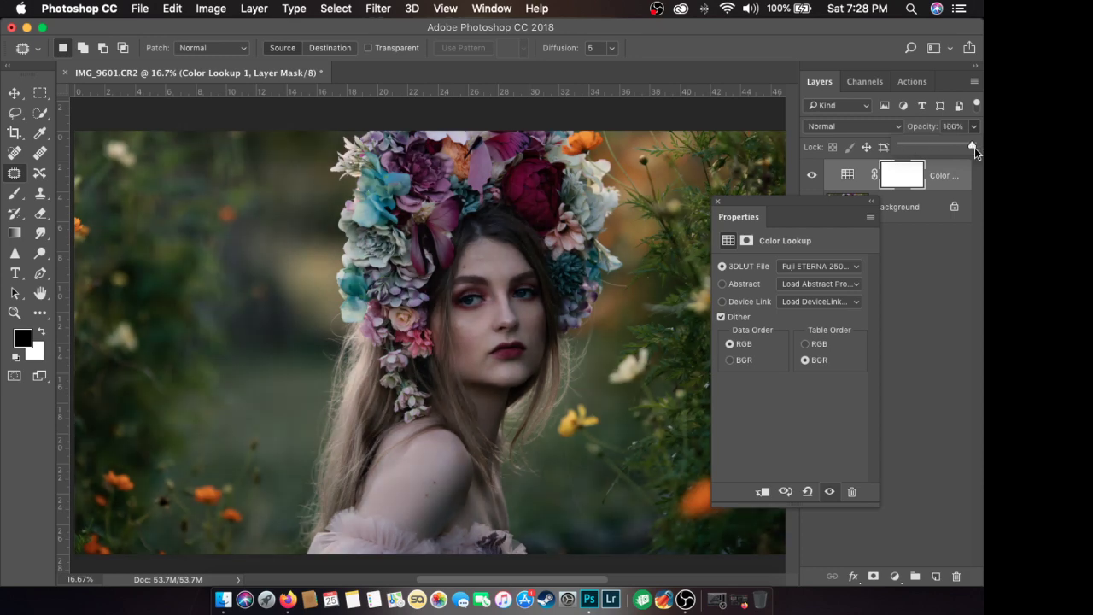
# Try the Fuji ETERNA 250D Kodak 2395 and Fuji F125 Kodak 2393 LUTs, switching back to Fuji ETERNA 250D Kodak 2395.
pyautogui.click(824, 267)
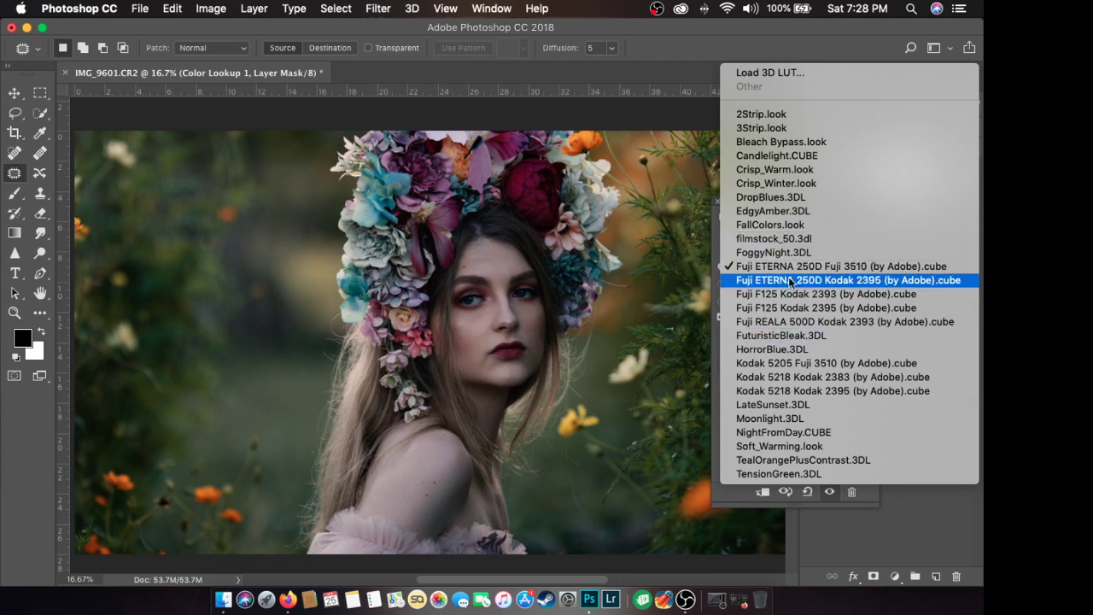
pyautogui.click(790, 280)
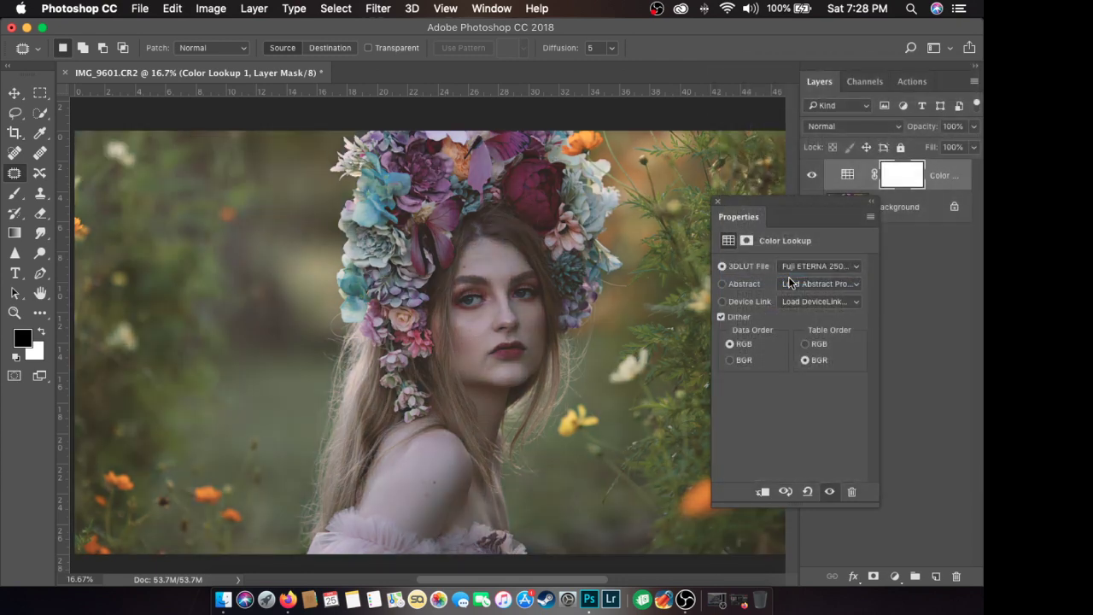
pyautogui.click(803, 269)
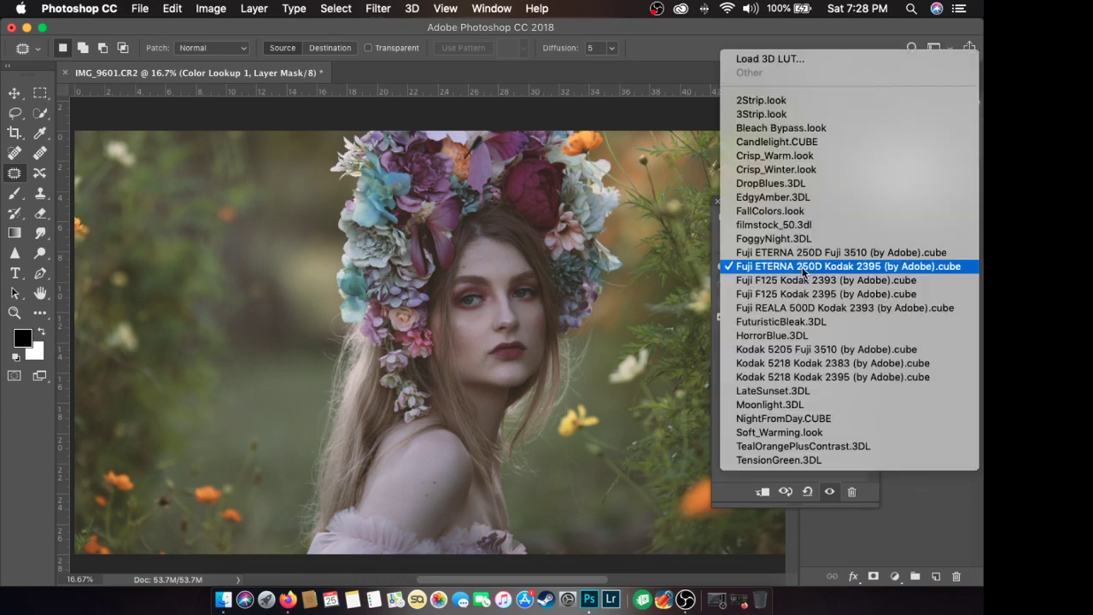
pyautogui.click(801, 276)
pyautogui.click(805, 265)
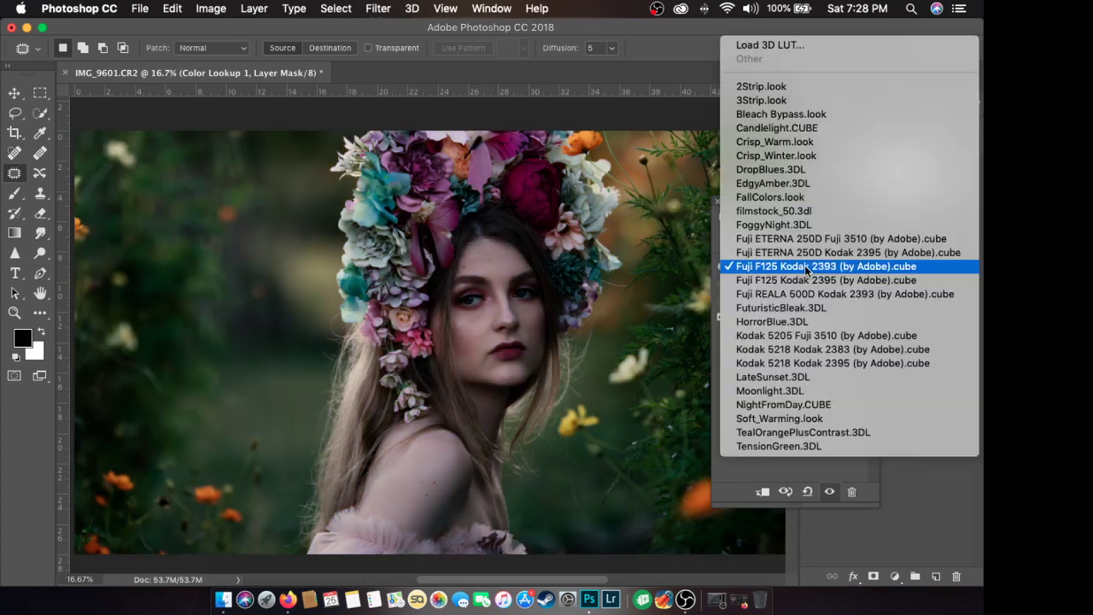
pyautogui.click(805, 253)
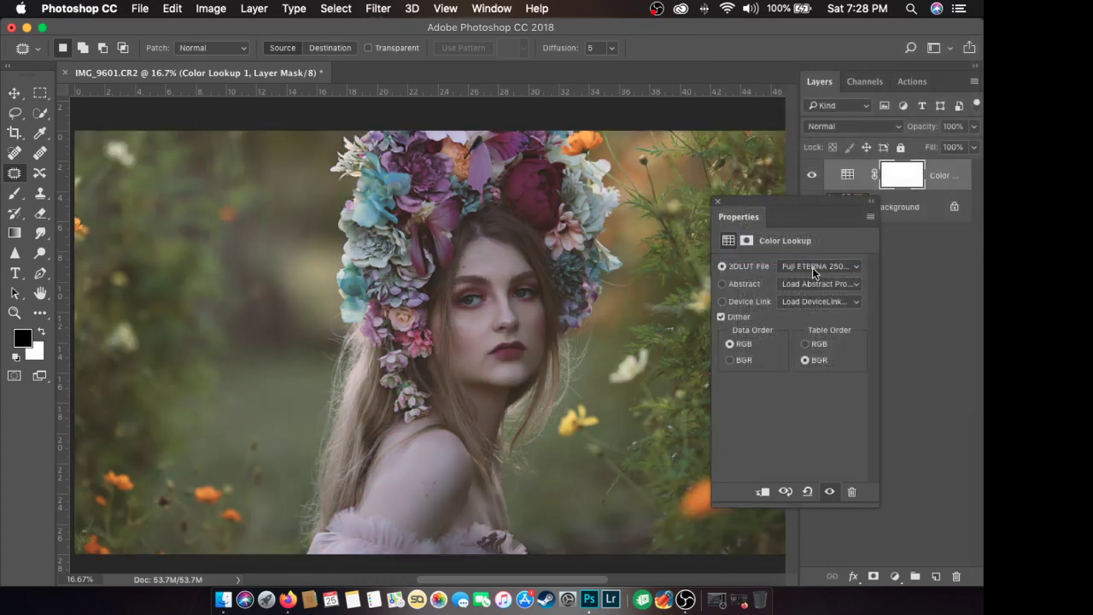
# Try the Fuji F125 Kodak 2395 and Fuji REALA 500D Kodak 2393 LUTs on the portrait.
pyautogui.click(814, 266)
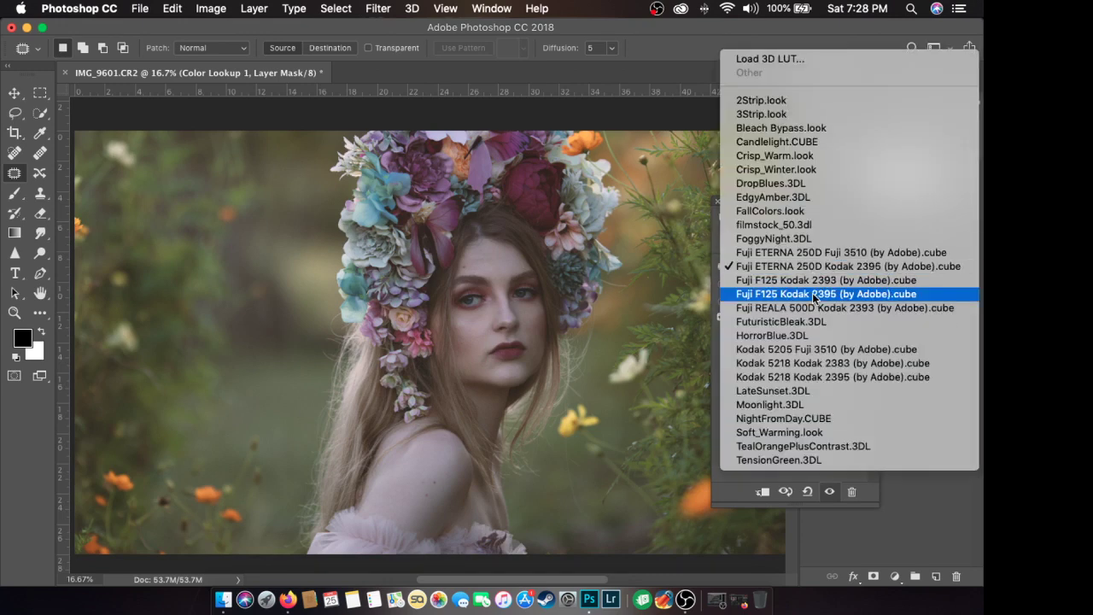
pyautogui.click(813, 295)
pyautogui.click(806, 266)
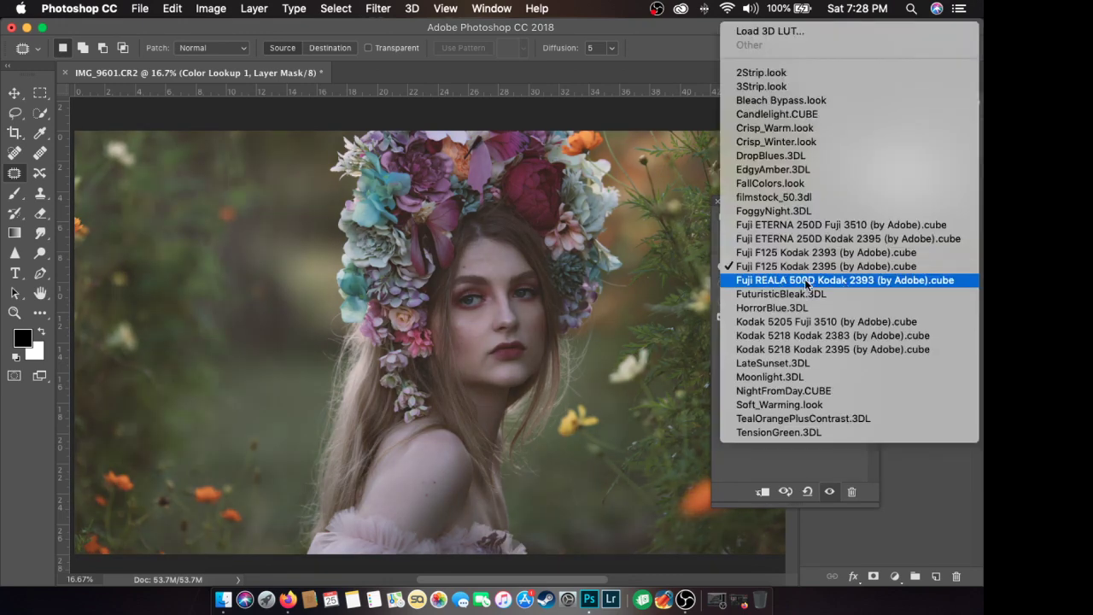
pyautogui.click(805, 280)
# Try the DropBlues.3DL LUT and vary the layer's opacity to compare, ending at 100%.
pyautogui.click(808, 274)
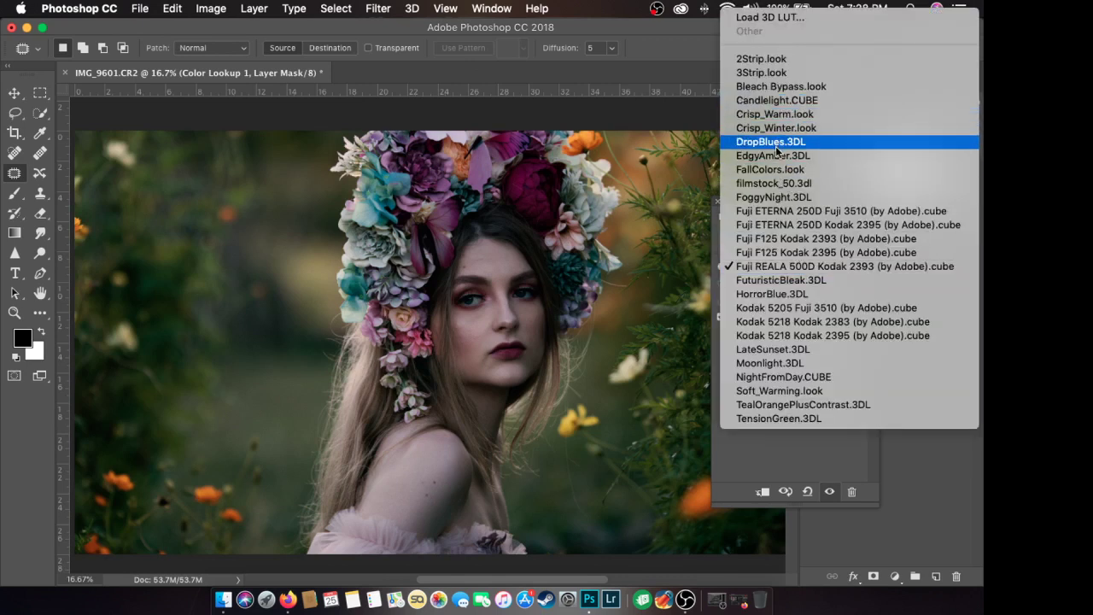
pyautogui.click(779, 143)
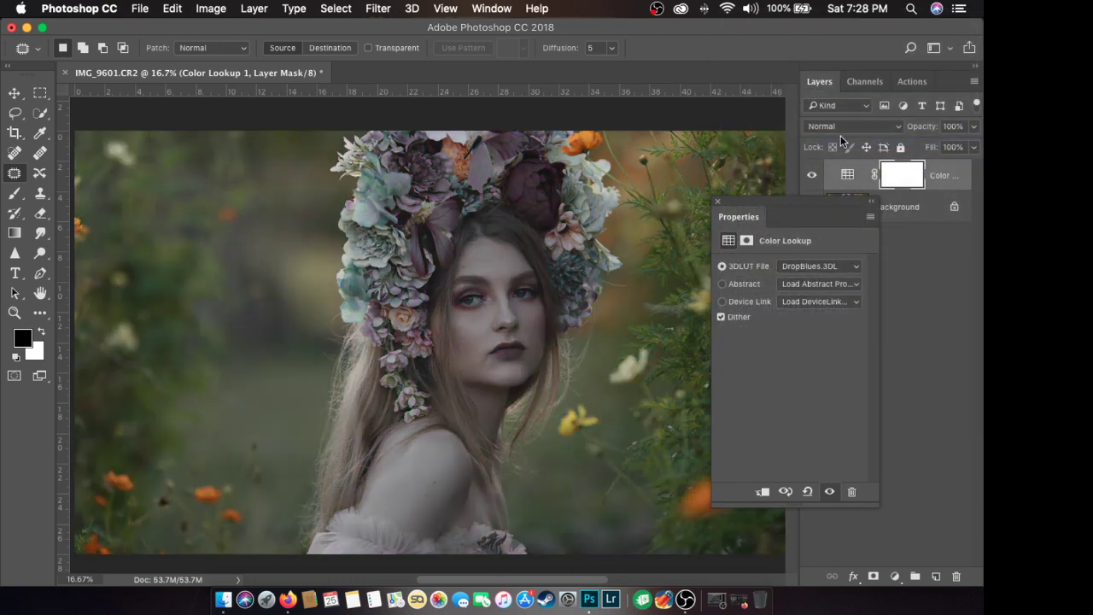
pyautogui.moveTo(975, 125); pyautogui.dragTo(982, 152)
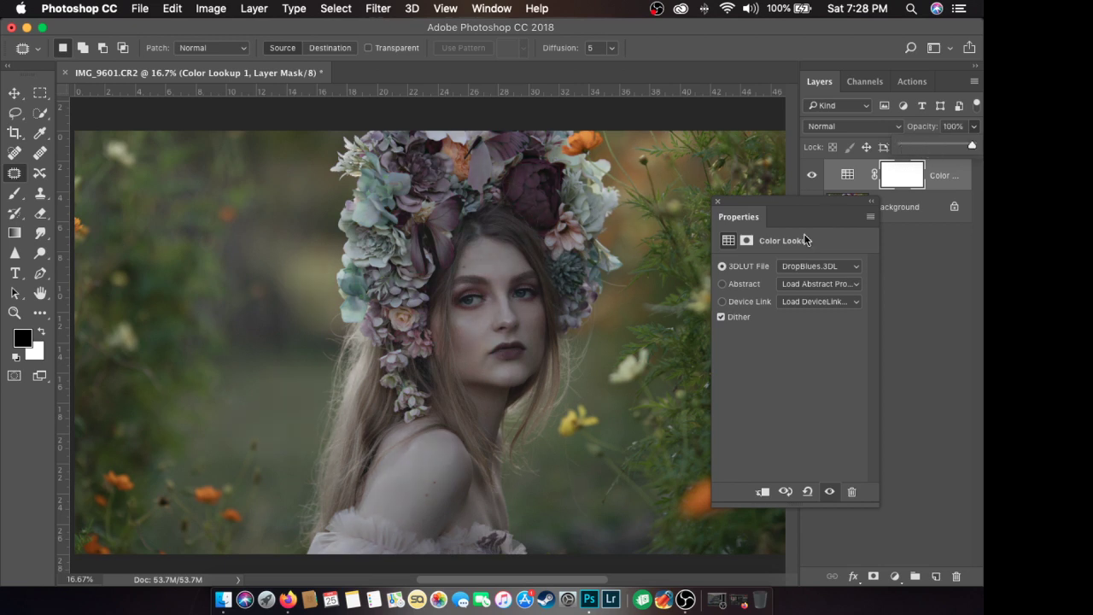
# Switch the LUT back to Fuji REALA 500D Kodak 2393 and vary the layer's opacity, ending at 100%.
pyautogui.click(808, 265)
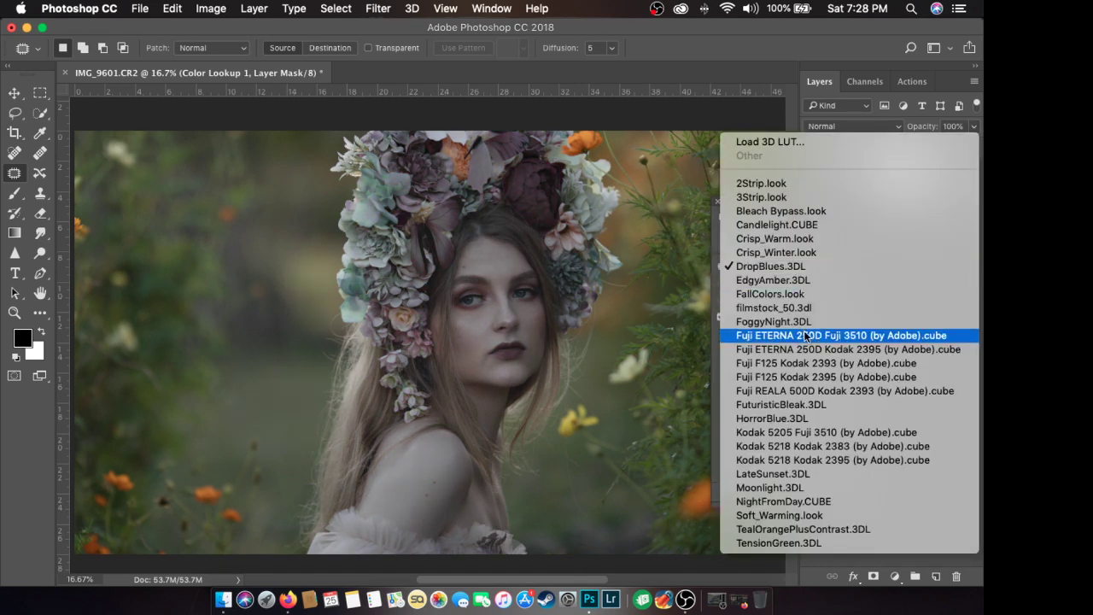
pyautogui.click(815, 392)
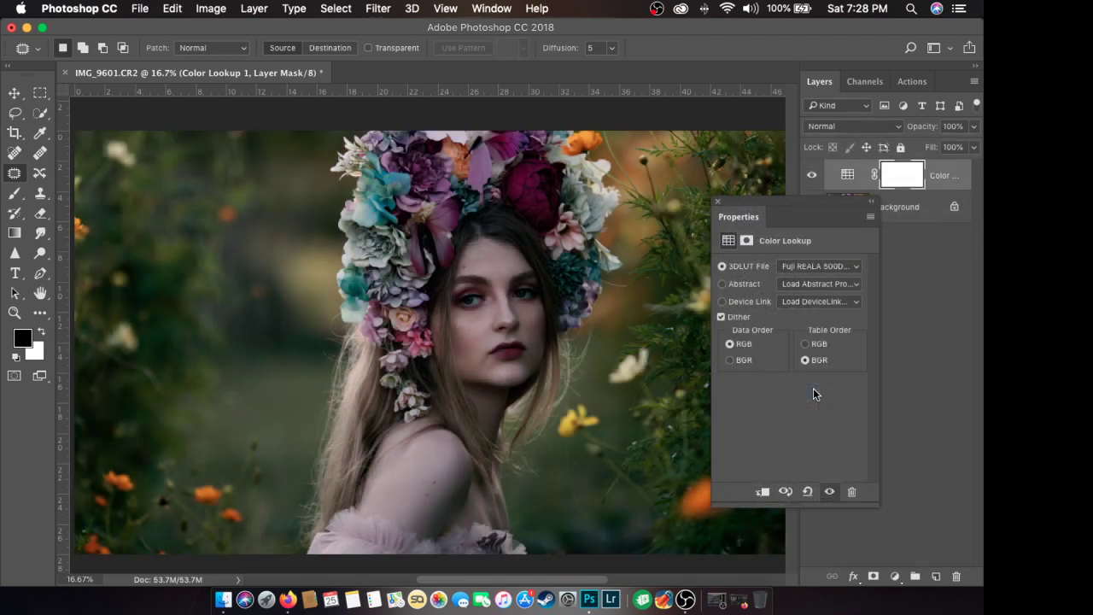
pyautogui.click(971, 126)
pyautogui.moveTo(972, 144)
pyautogui.mouseDown()
pyautogui.moveTo(938, 145)
pyautogui.moveTo(976, 144)
pyautogui.mouseUp()
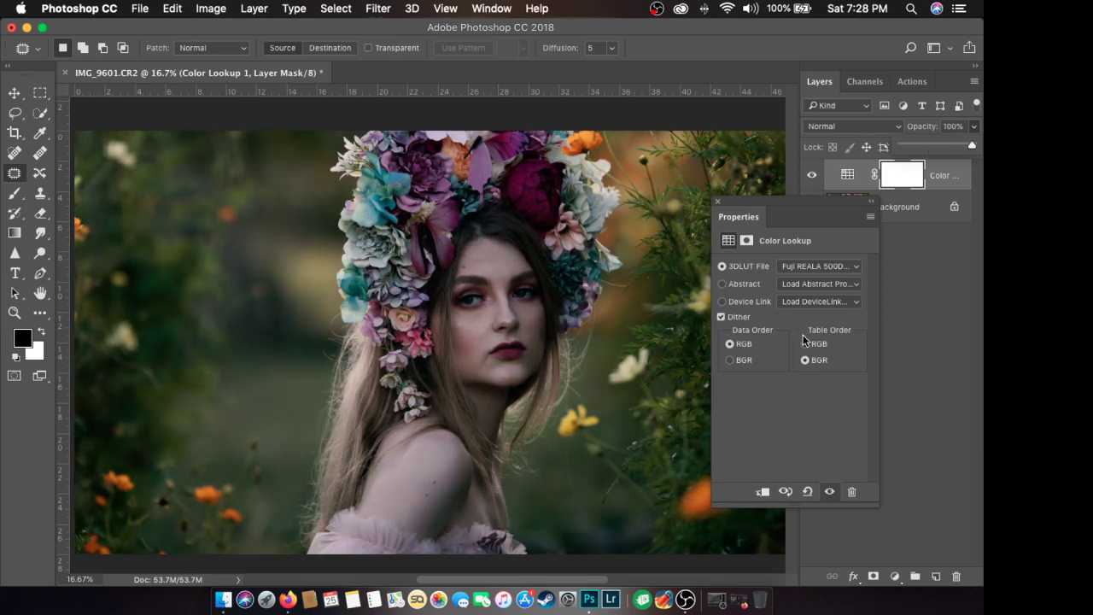
# Try the Kodak 5205 Fuji 3510, Kodak 5218 Kodak 2383 and Kodak 5218 Kodak 2395 LUTs in turn.
pyautogui.click(796, 266)
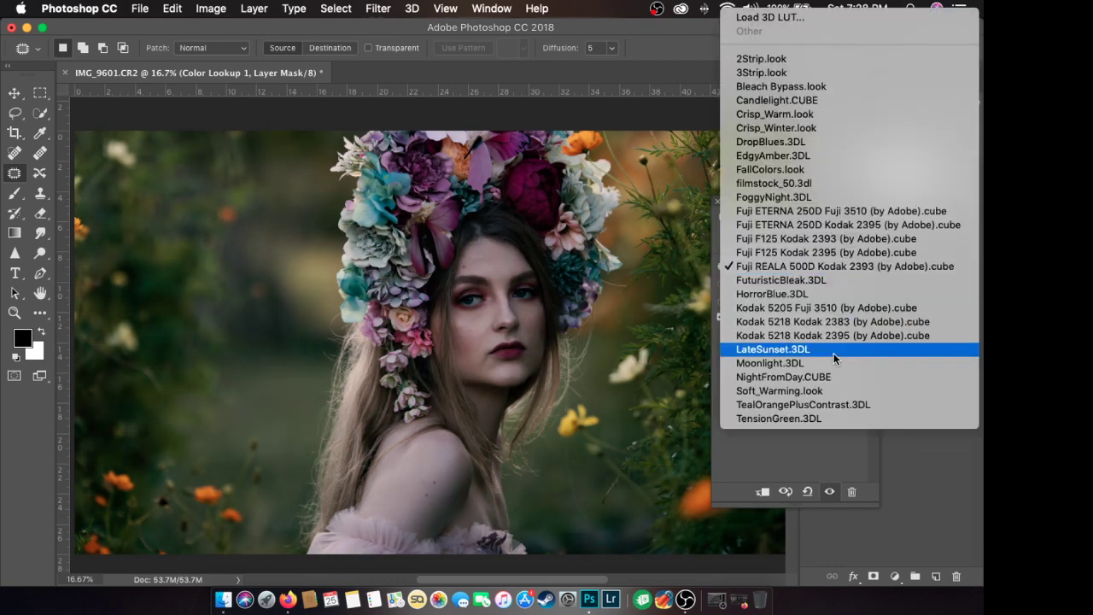
pyautogui.click(823, 306)
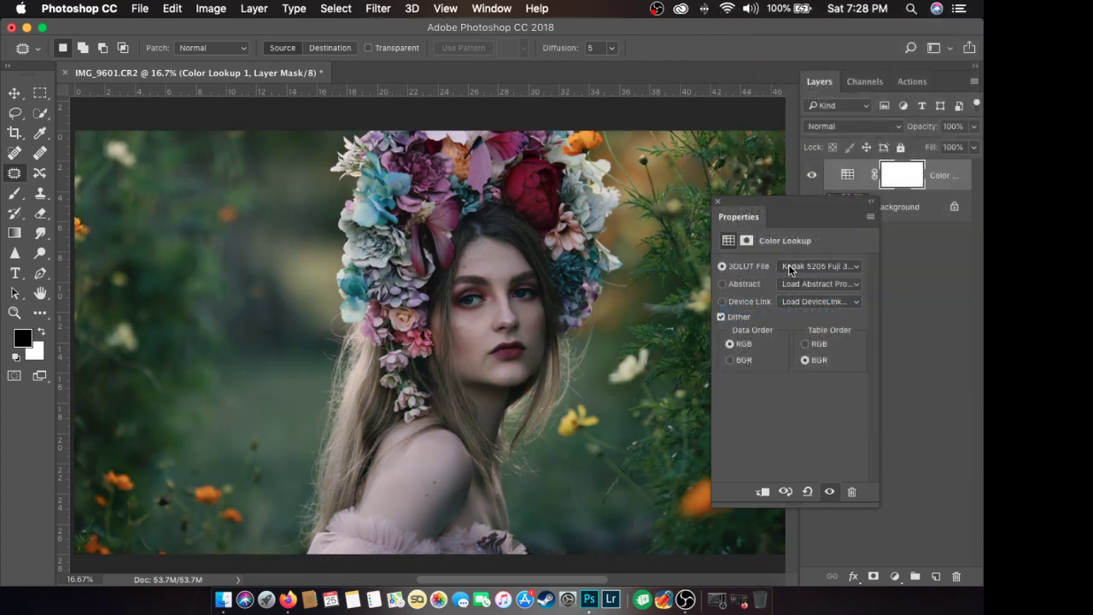
pyautogui.click(791, 266)
pyautogui.click(794, 280)
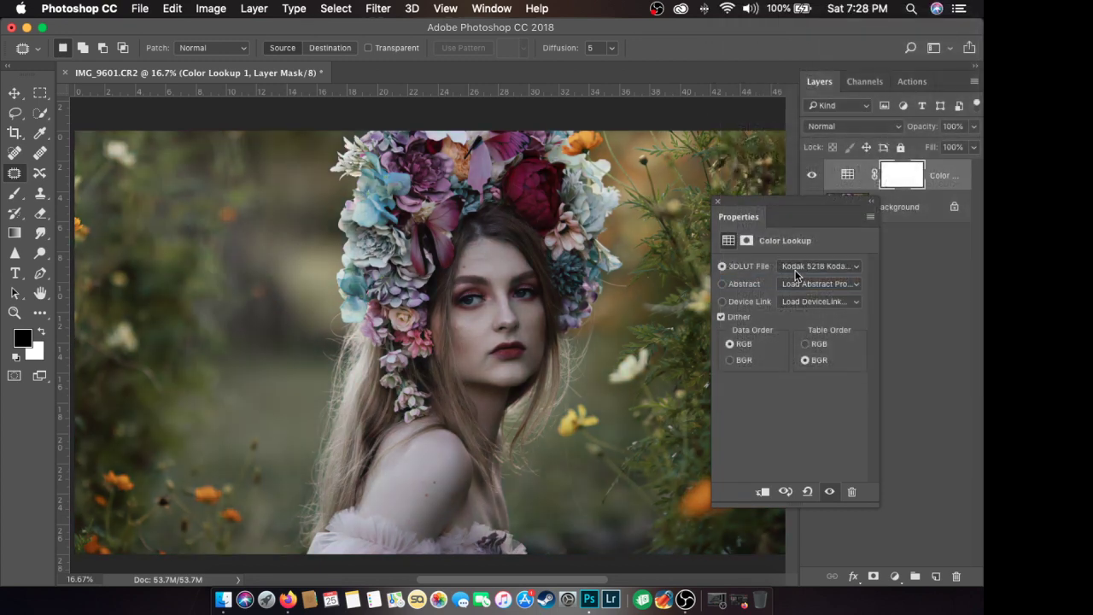
pyautogui.click(798, 268)
pyautogui.click(796, 280)
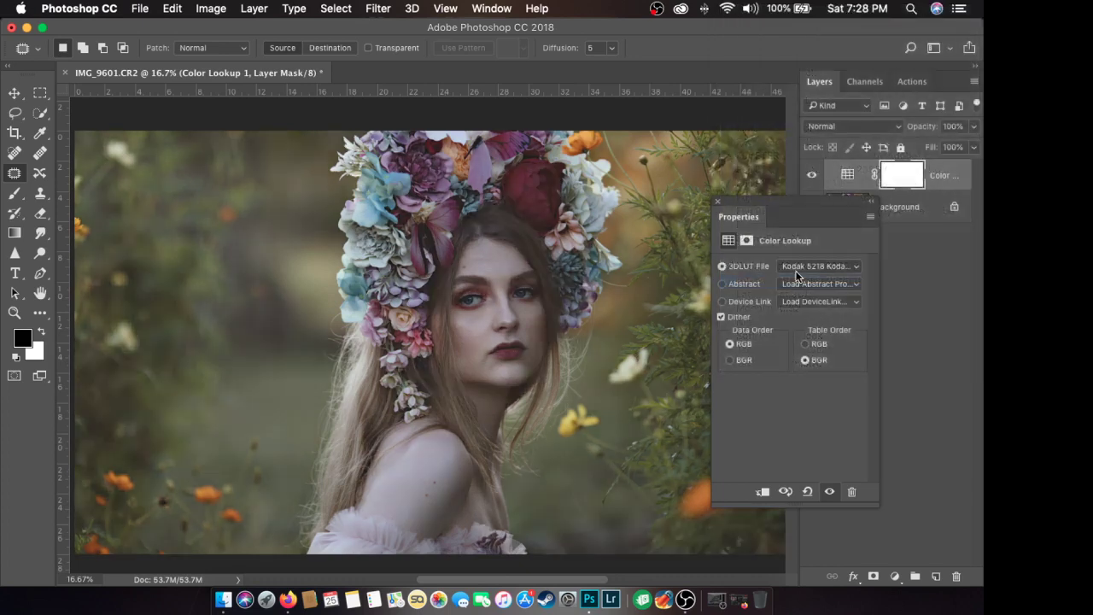
# Try the Soft_Warming.look LUT and vary the layer's opacity to compare, ending at 100%.
pyautogui.click(797, 268)
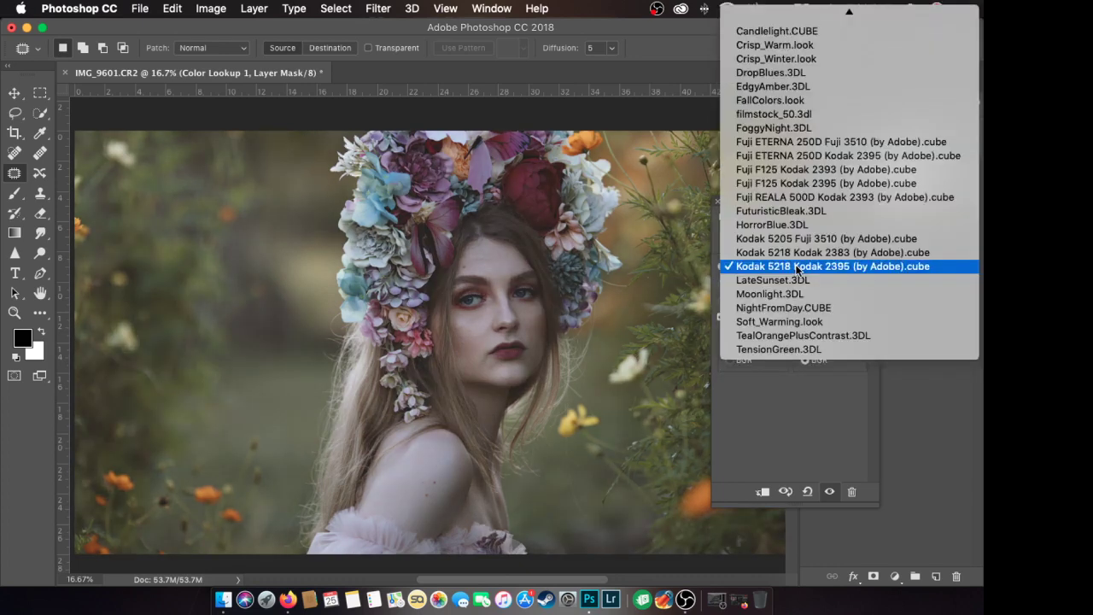
pyautogui.click(796, 322)
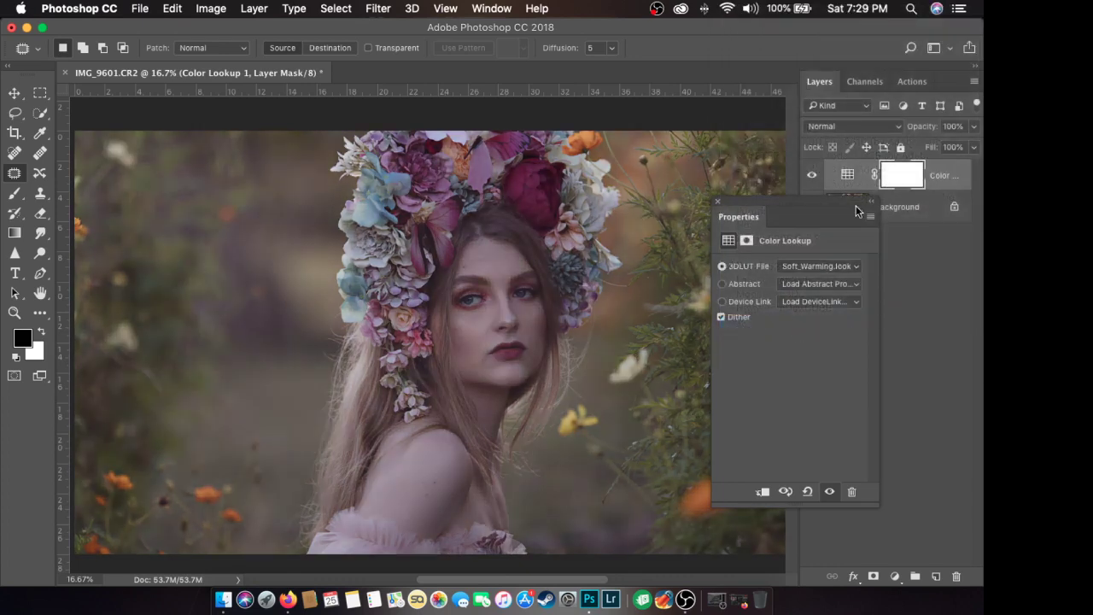
pyautogui.click(974, 126)
pyautogui.moveTo(965, 147)
pyautogui.mouseDown()
pyautogui.moveTo(950, 148)
pyautogui.moveTo(976, 148)
pyautogui.mouseUp()
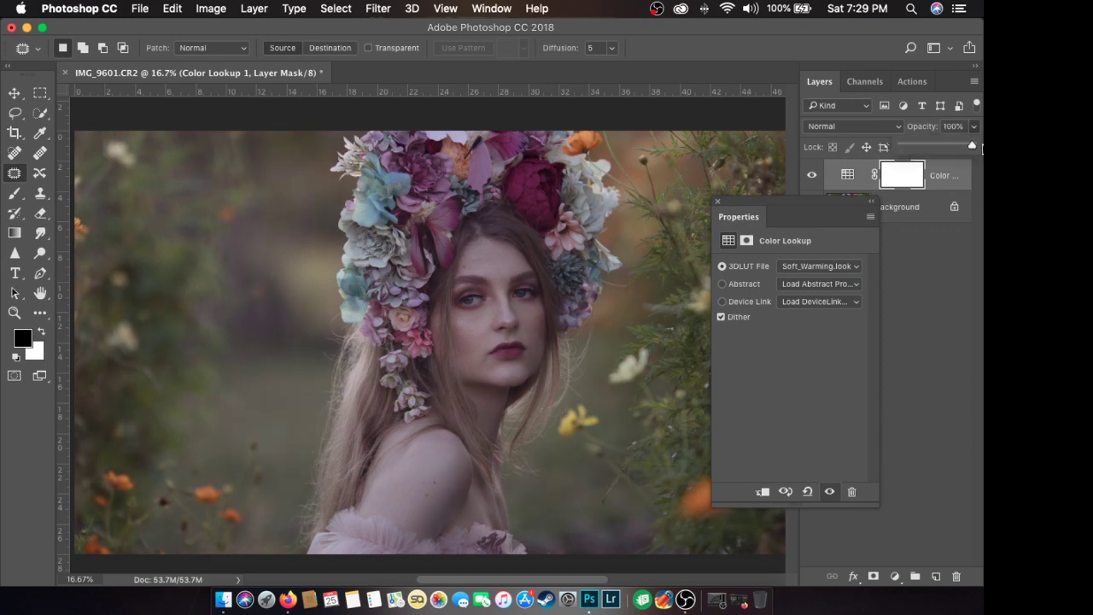
# Delete the current Color Lookup layer and add a fresh Color Lookup adjustment layer above the Background.
pyautogui.click(718, 202)
pyautogui.moveTo(944, 186); pyautogui.dragTo(956, 577)
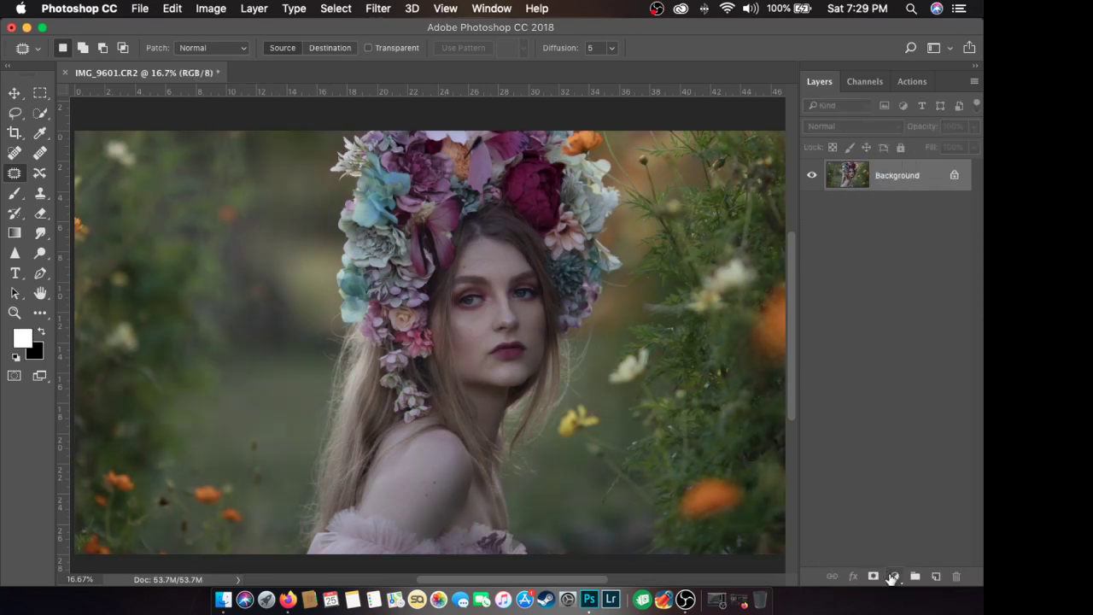
pyautogui.click(893, 578)
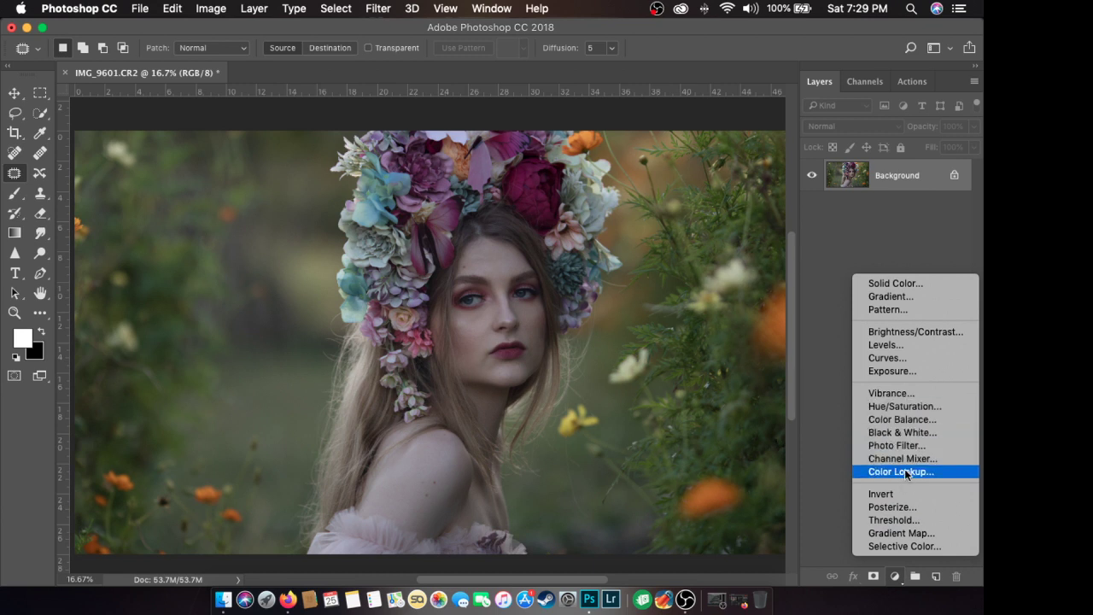
pyautogui.click(830, 459)
pyautogui.click(894, 577)
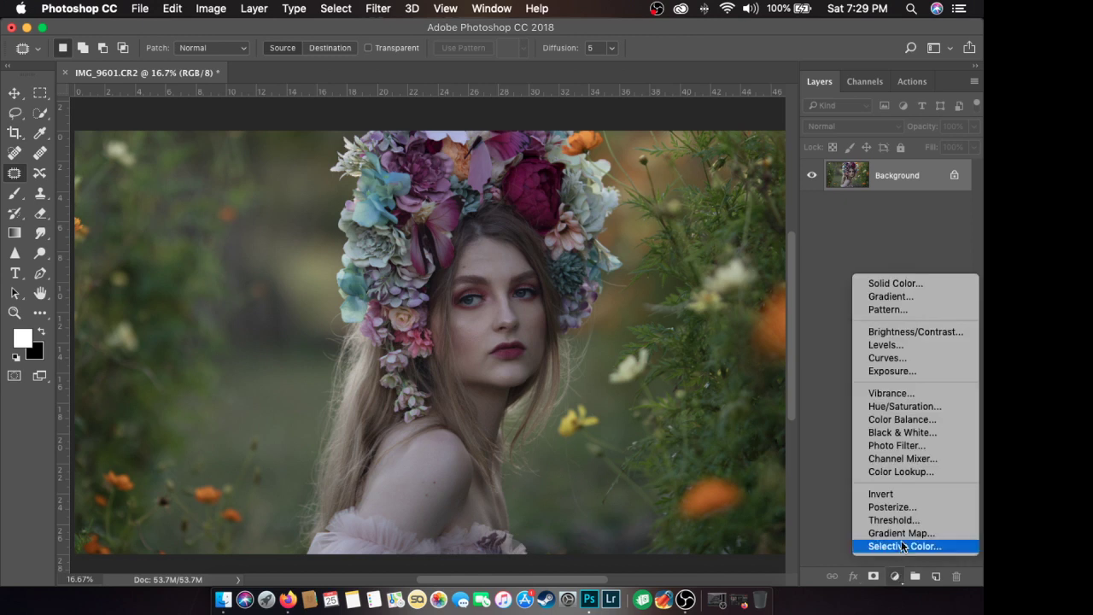
pyautogui.click(889, 474)
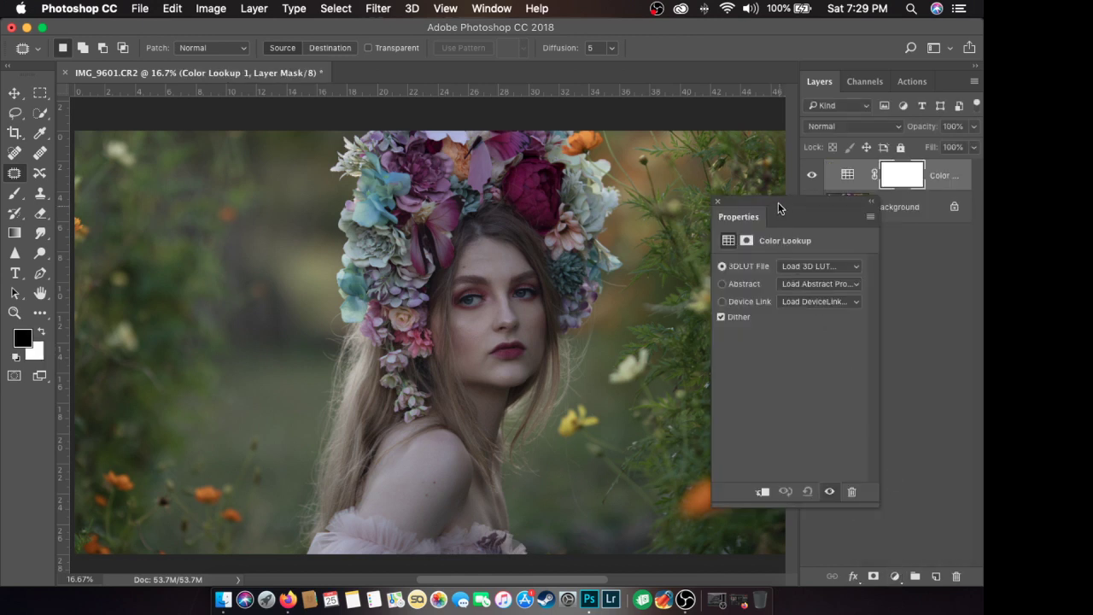
# Try the LateSunset.3DL LUT on the Color Lookup adjustment layer.
pyautogui.moveTo(778, 203); pyautogui.dragTo(831, 206)
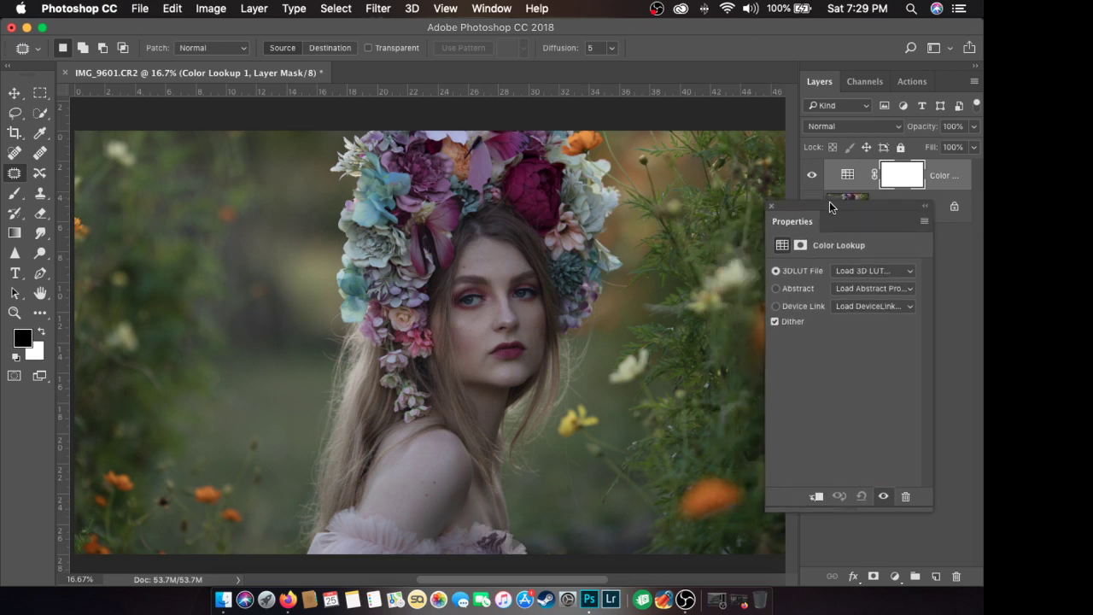
pyautogui.click(859, 271)
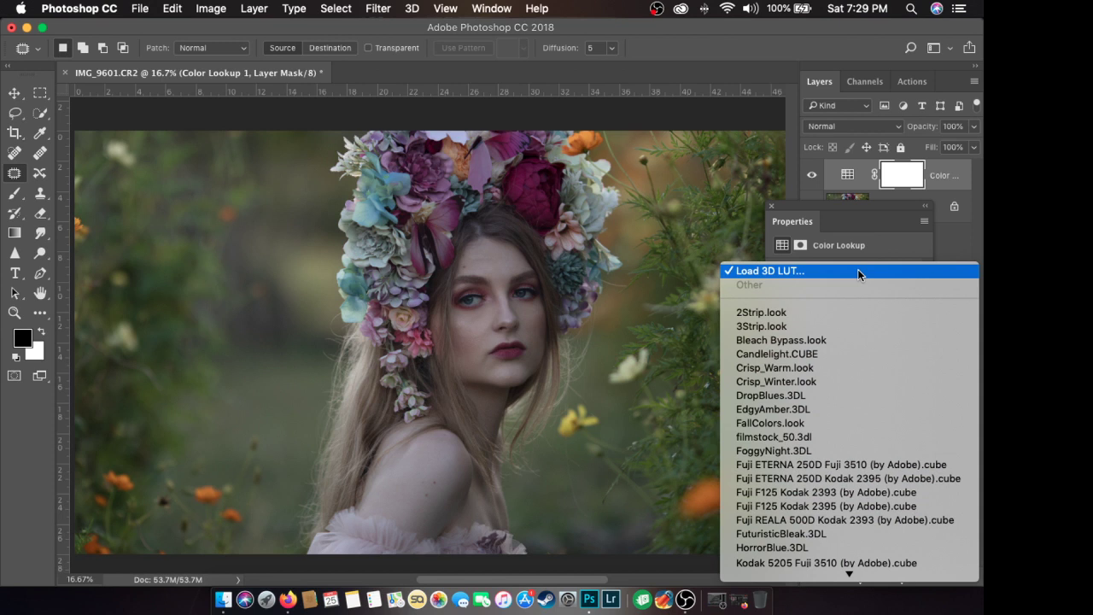
pyautogui.click(830, 205)
pyautogui.moveTo(830, 205); pyautogui.dragTo(849, 201)
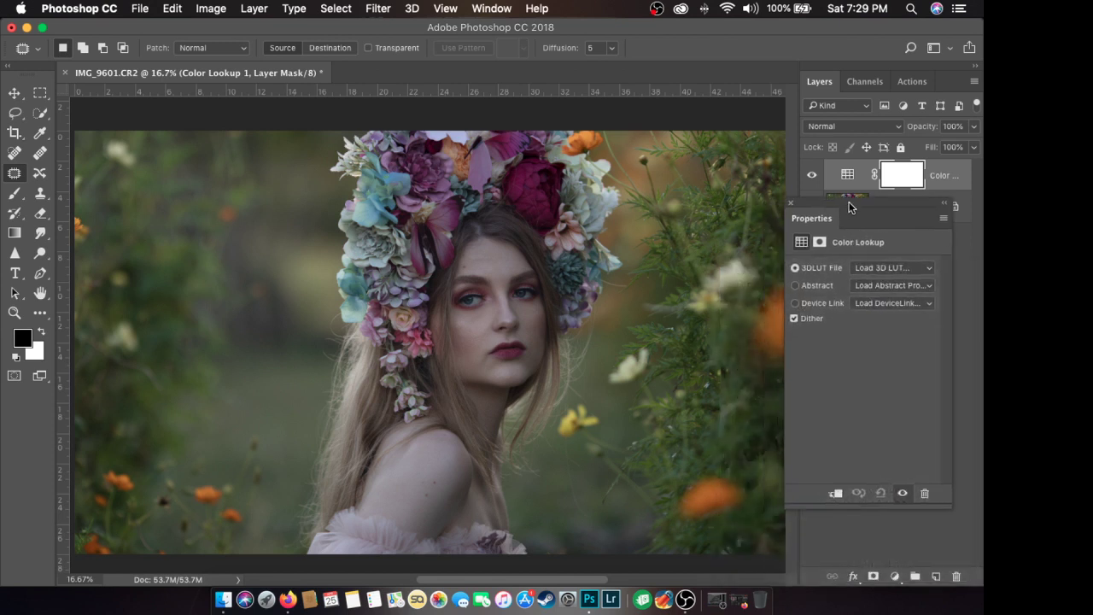
pyautogui.click(884, 267)
pyautogui.scroll(-3, 811, 512)
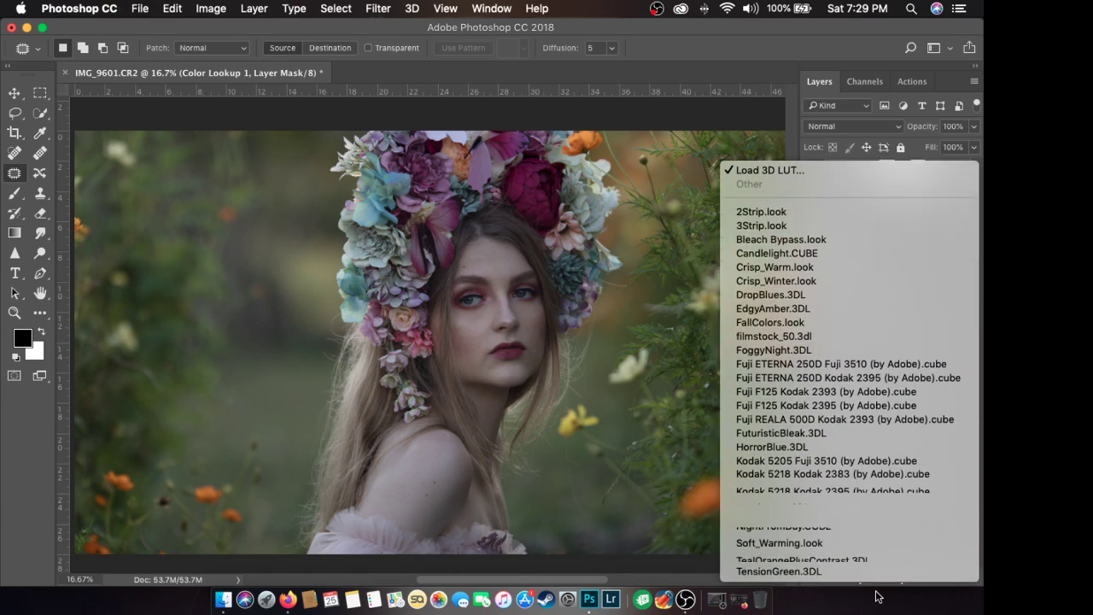
pyautogui.click(809, 504)
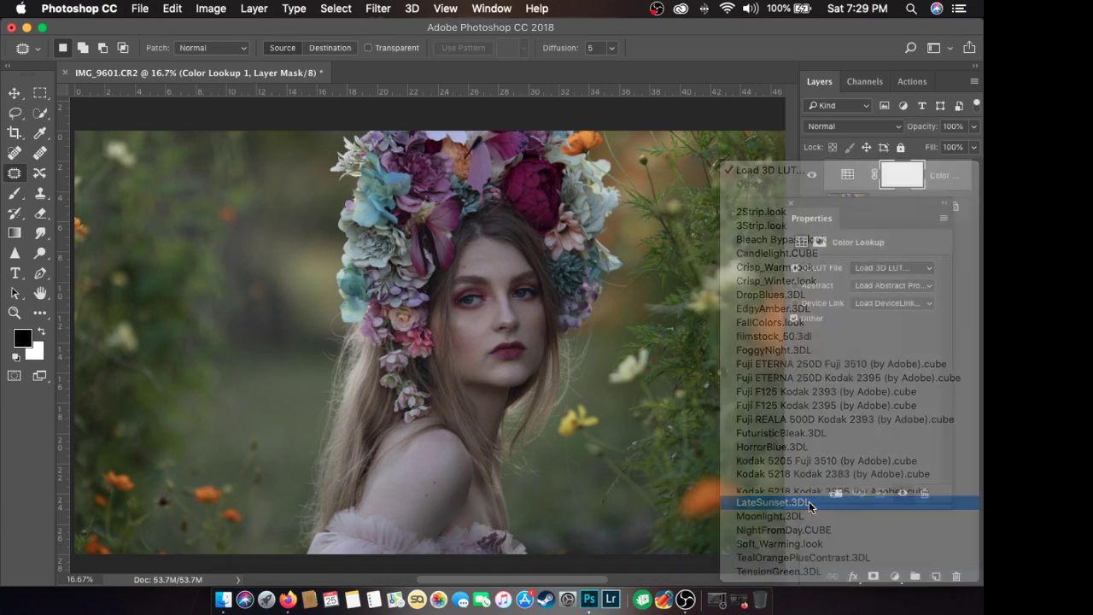
# Lower the Color Lookup layer's opacity to 32% to compare the effect, and raise it back to 100%.
pyautogui.click(972, 131)
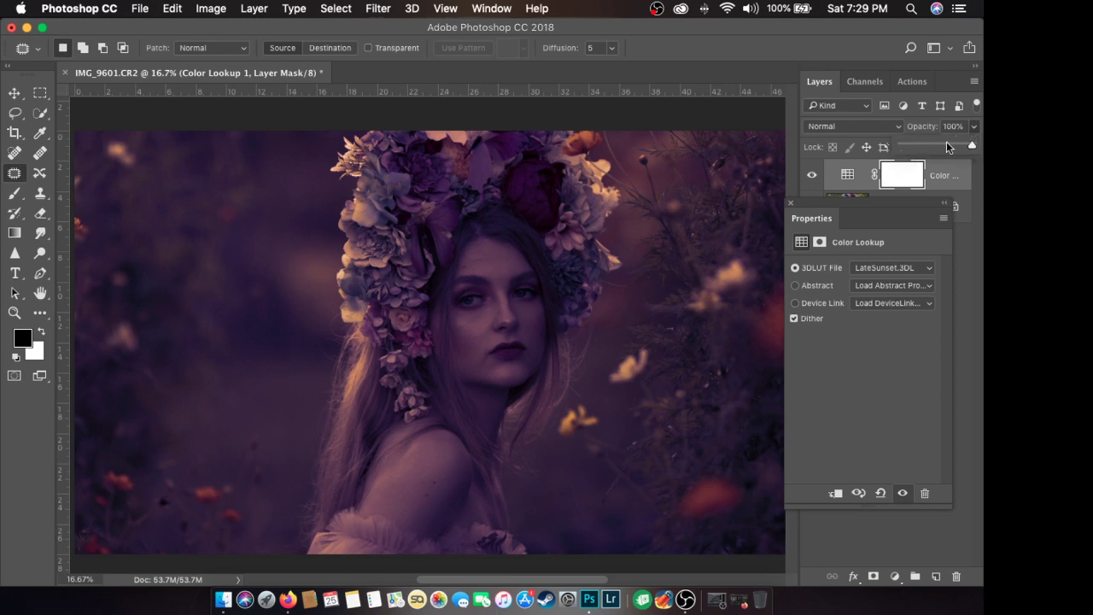
pyautogui.click(937, 146)
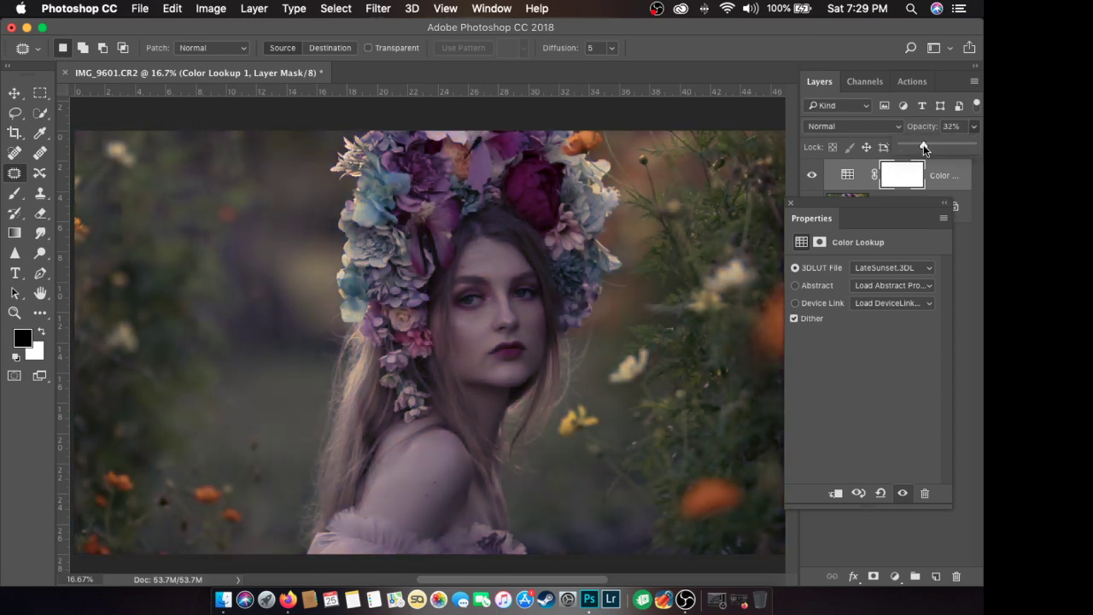
pyautogui.moveTo(923, 144); pyautogui.dragTo(972, 144)
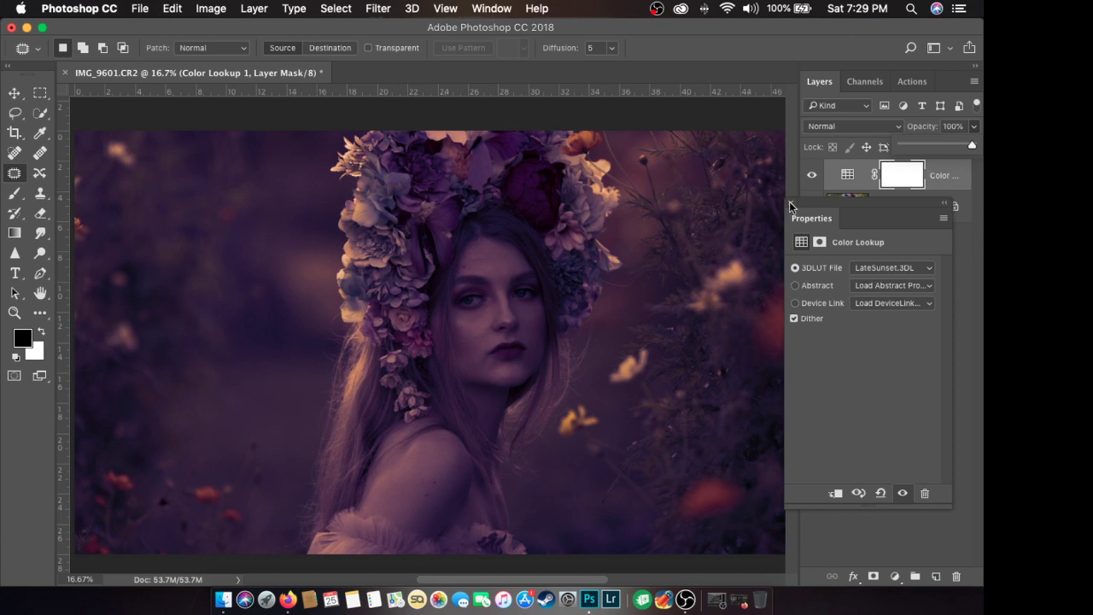
# Delete the Color Lookup layer and add a Photo Filter adjustment layer above the Background.
pyautogui.moveTo(854, 175); pyautogui.dragTo(957, 576)
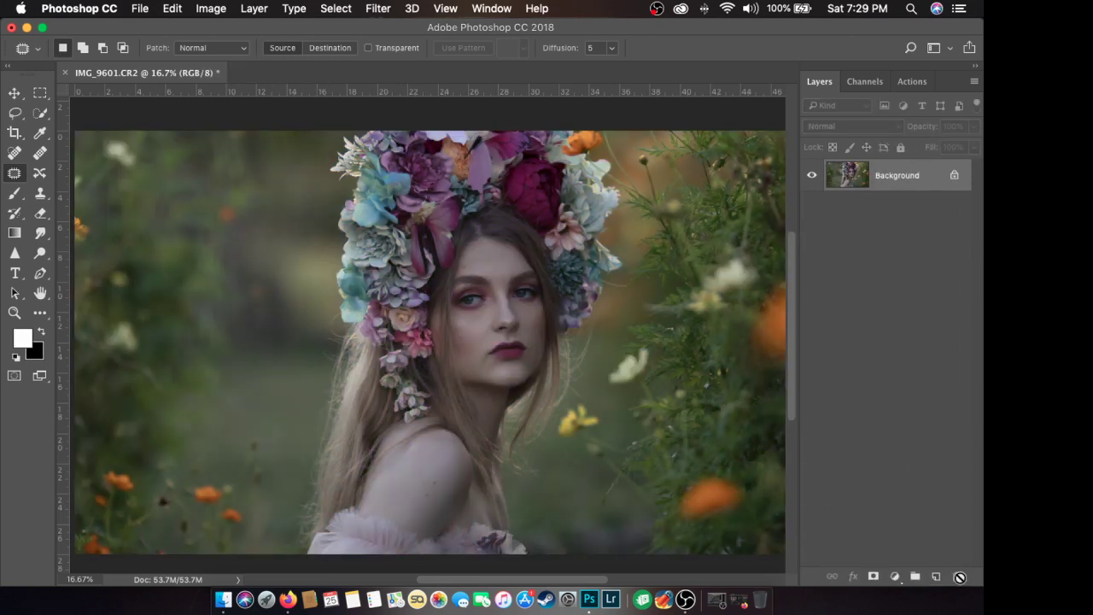
pyautogui.click(895, 578)
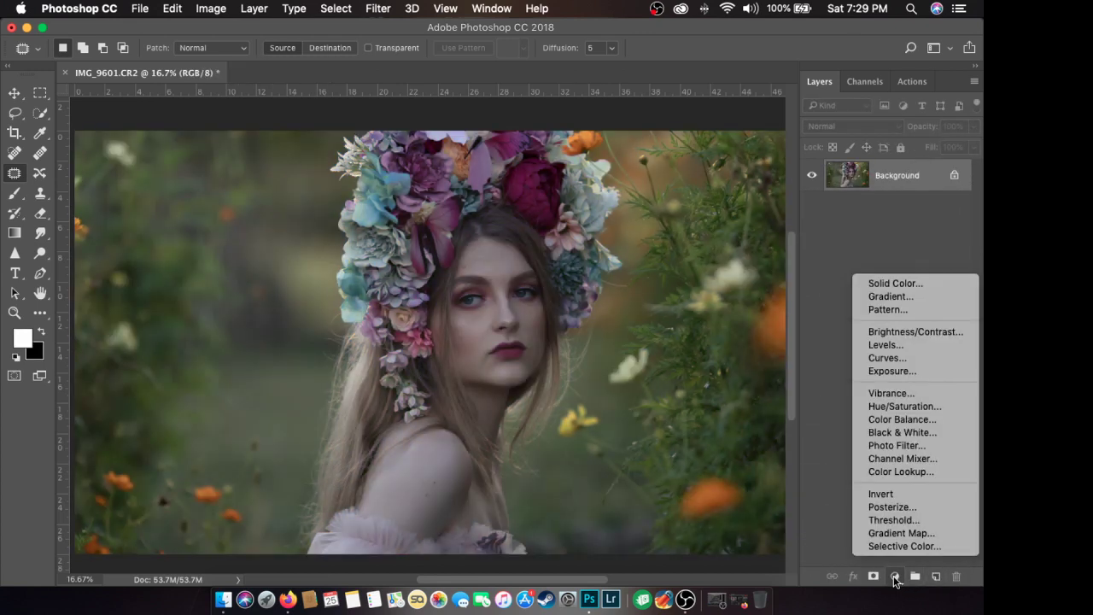
pyautogui.click(892, 446)
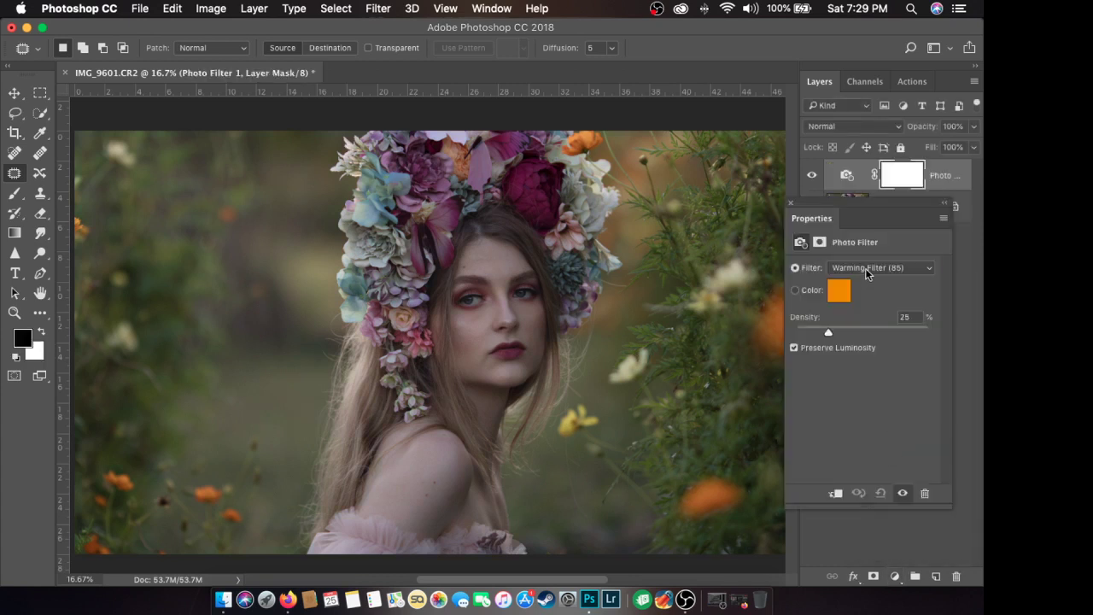
# Try the Warming Filter (LBA) and Warming Filter (81) presets on the Photo Filter layer.
pyautogui.click(865, 268)
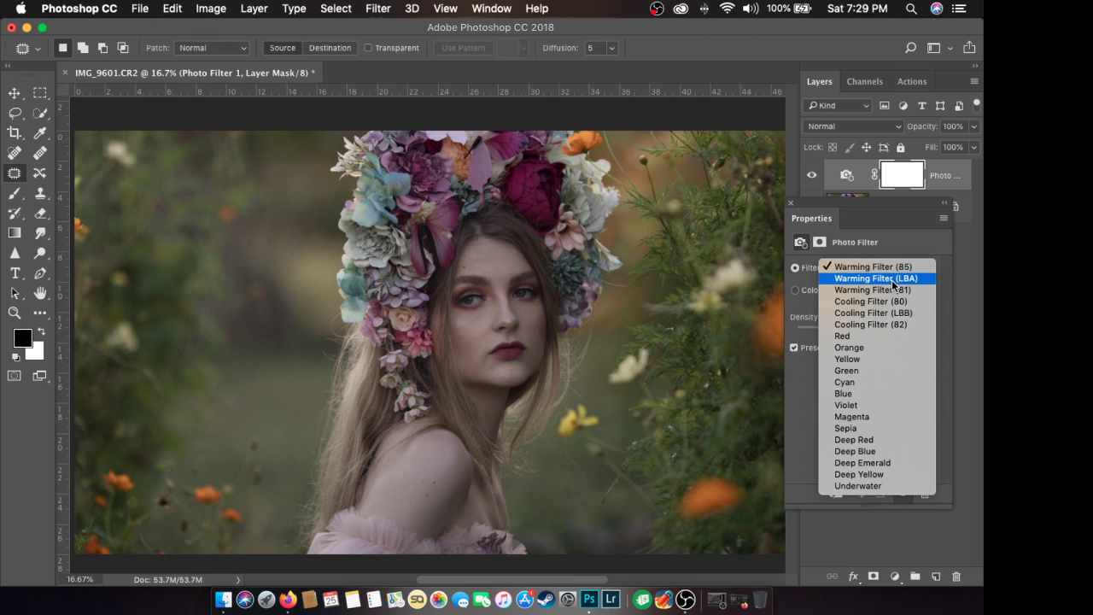
pyautogui.click(892, 280)
pyautogui.click(888, 270)
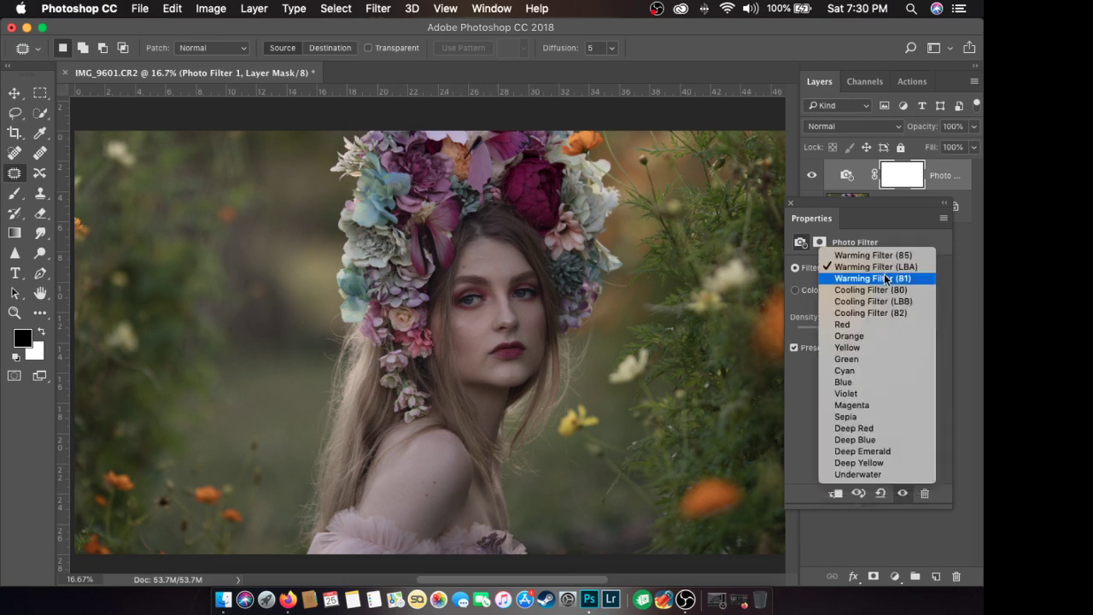
pyautogui.click(885, 278)
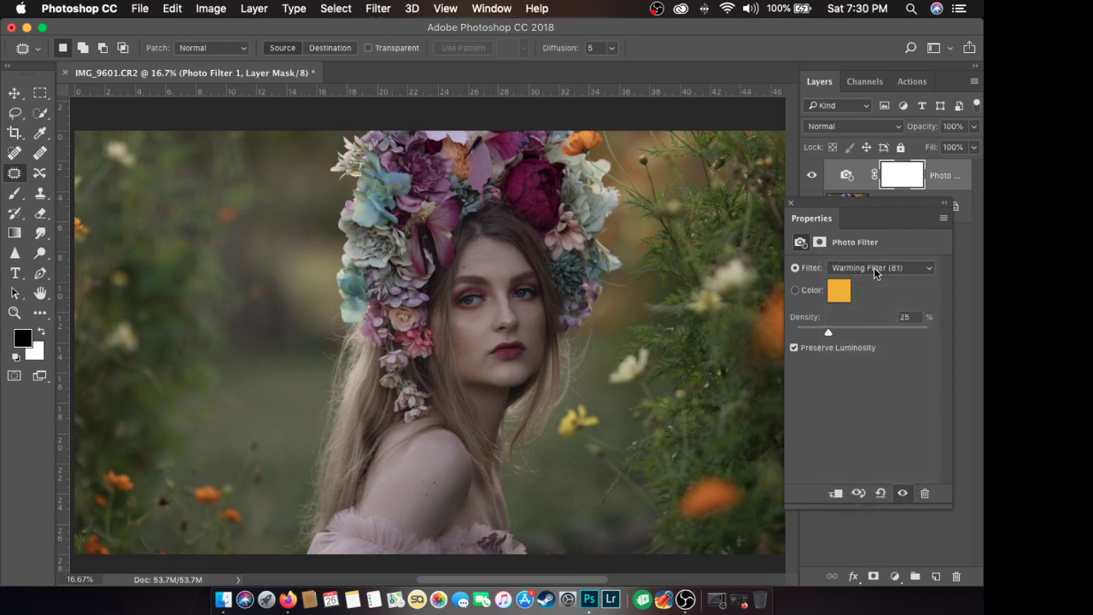
# Try the Cooling Filter (80), Cooling Filter (LBB) and Cooling Filter (82) presets in turn.
pyautogui.click(872, 269)
pyautogui.click(875, 278)
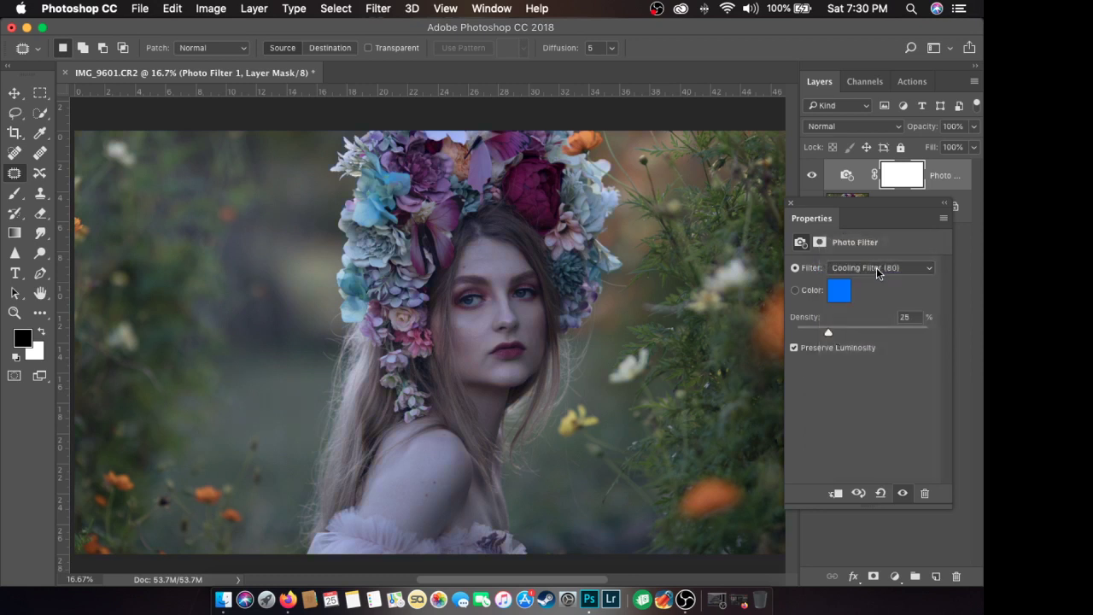
pyautogui.click(877, 267)
pyautogui.click(878, 279)
pyautogui.click(876, 267)
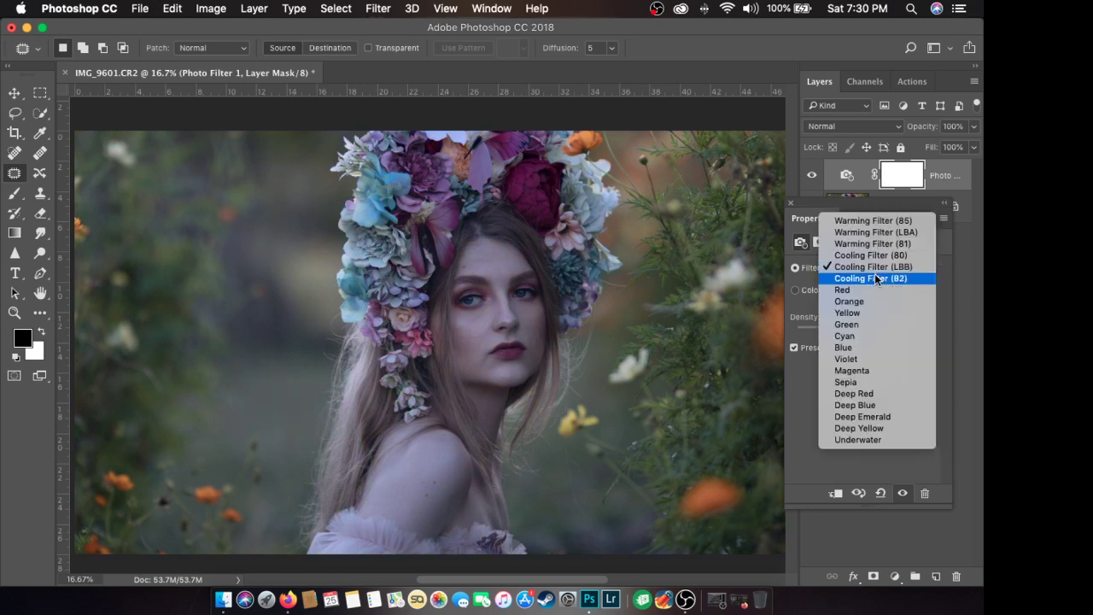
pyautogui.click(875, 278)
# Try the Red and Orange filters on the Photo Filter layer.
pyautogui.click(873, 268)
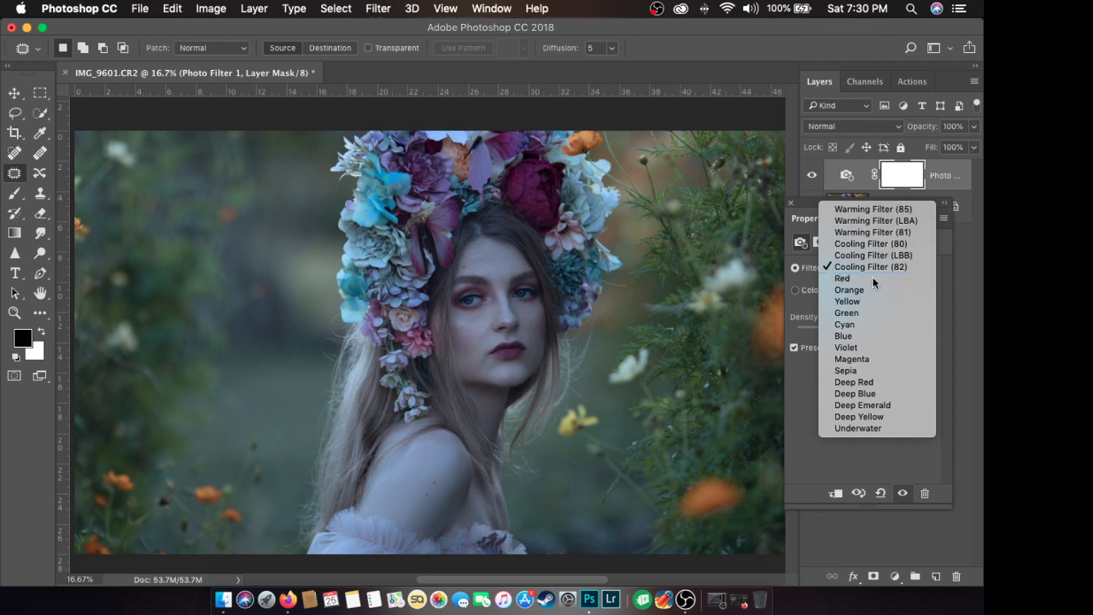
pyautogui.click(875, 278)
pyautogui.click(872, 266)
pyautogui.click(872, 280)
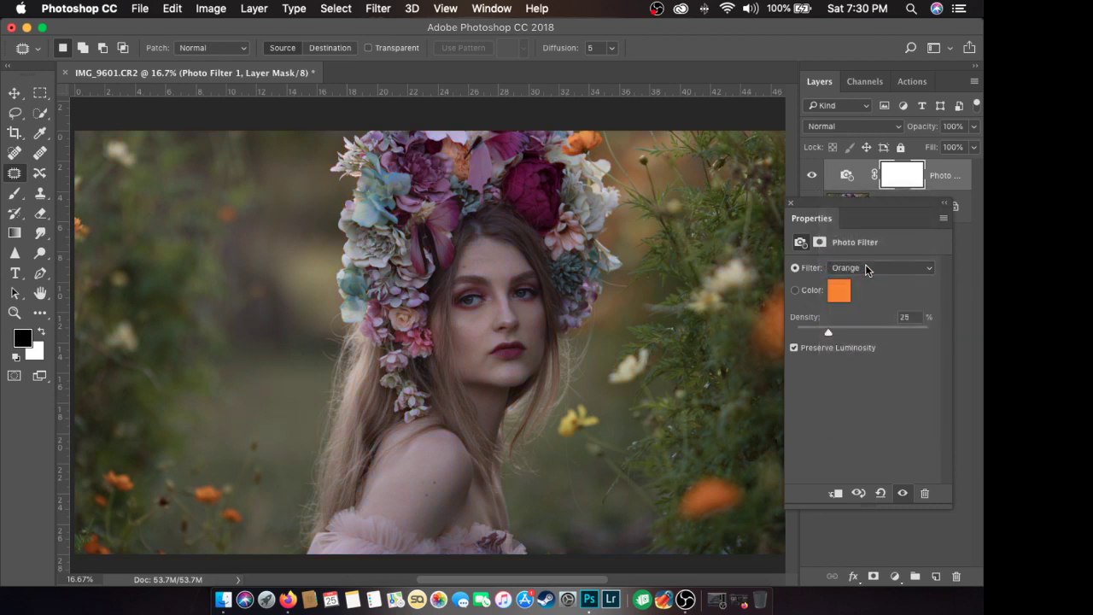
pyautogui.click(865, 265)
pyautogui.click(802, 205)
# Close the Photo Filter properties and delete the Photo Filter layer, keeping only the Background.
pyautogui.click(791, 205)
pyautogui.moveTo(943, 175)
pyautogui.mouseDown()
pyautogui.moveTo(952, 571)
pyautogui.moveTo(955, 216)
pyautogui.moveTo(939, 177)
pyautogui.mouseUp()
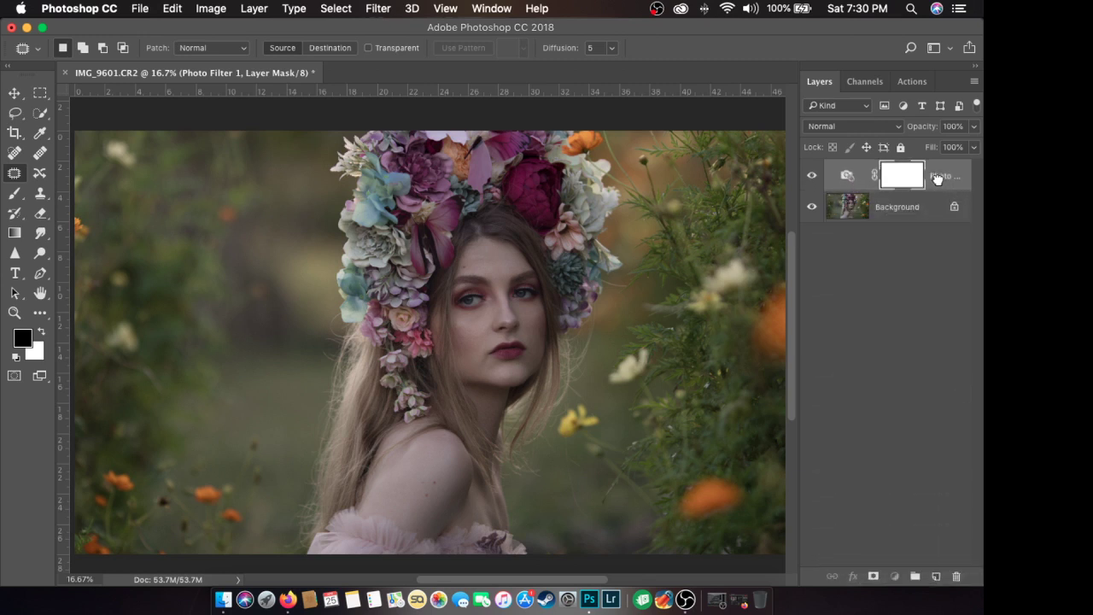
pyautogui.moveTo(854, 177); pyautogui.dragTo(958, 576)
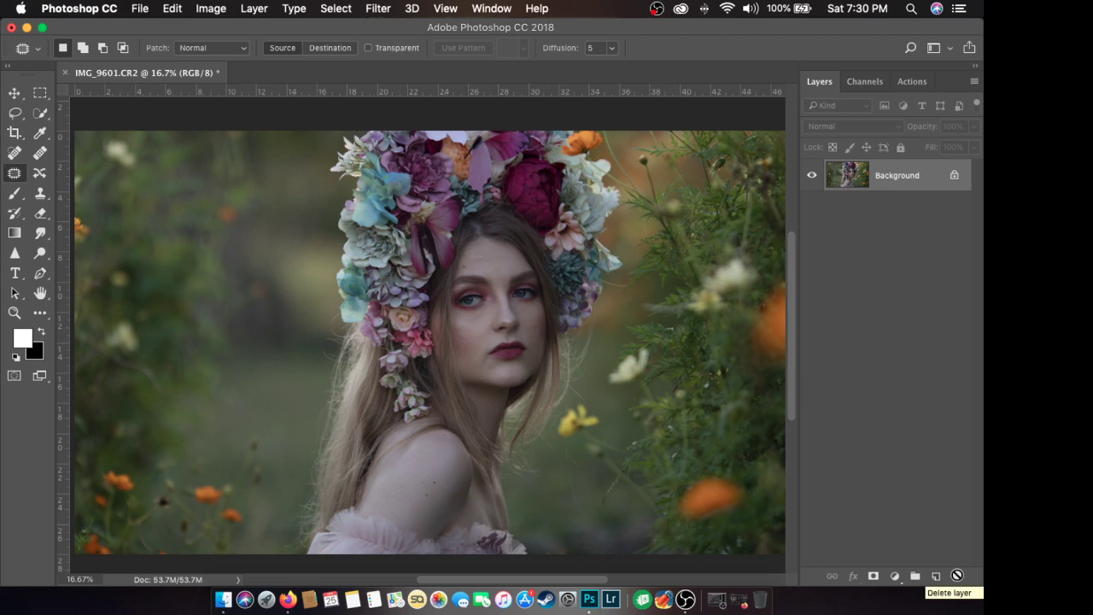
# Show the image's RGB, Red, Green and Blue channels and return to the layer list.
pyautogui.click(862, 82)
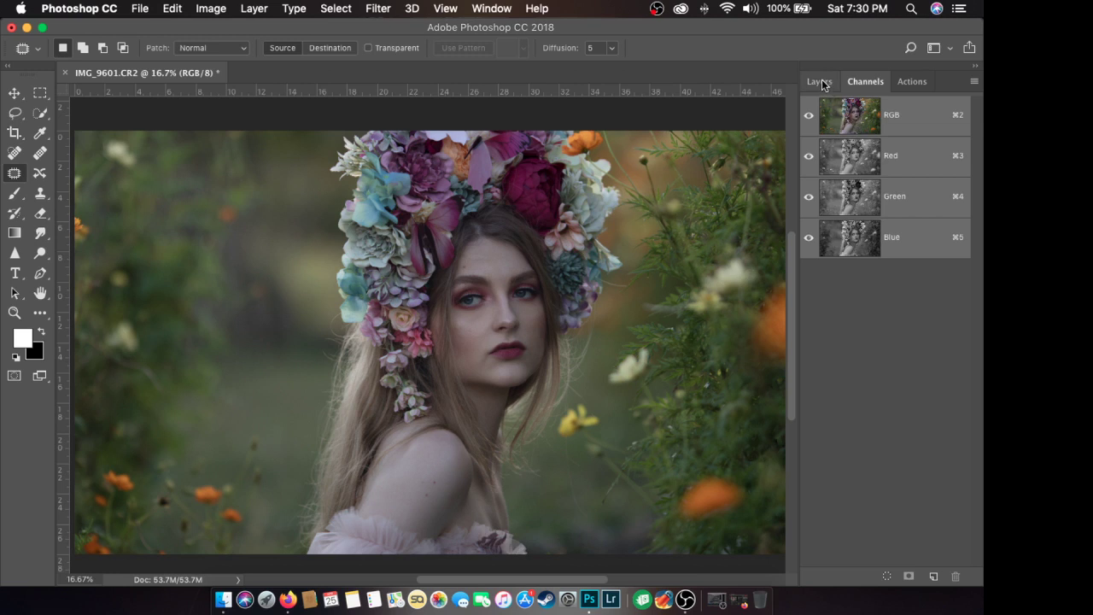
pyautogui.click(820, 82)
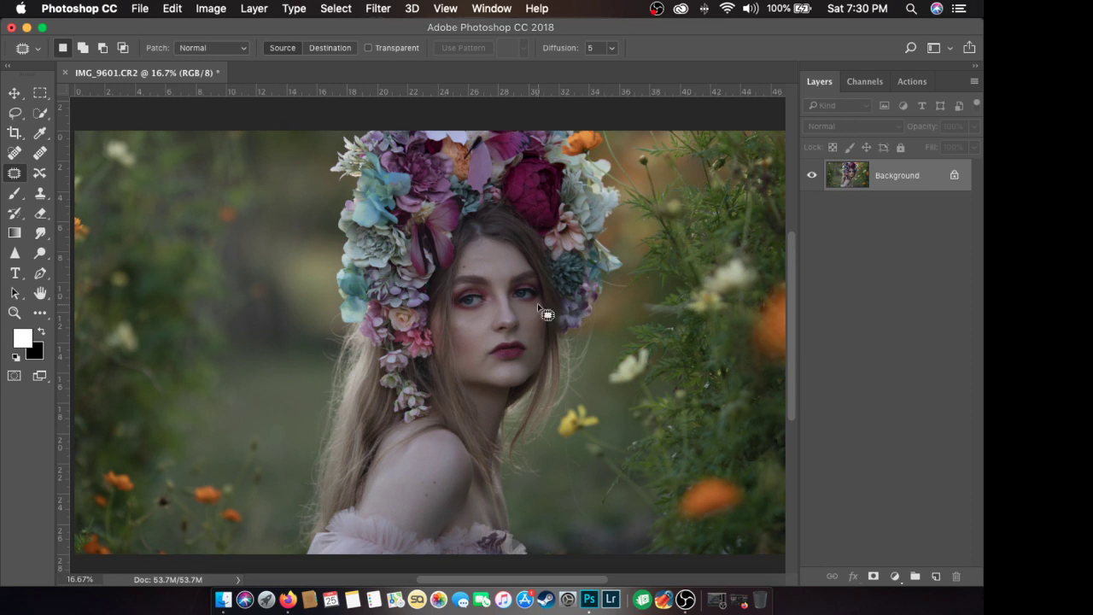
pyautogui.click(863, 82)
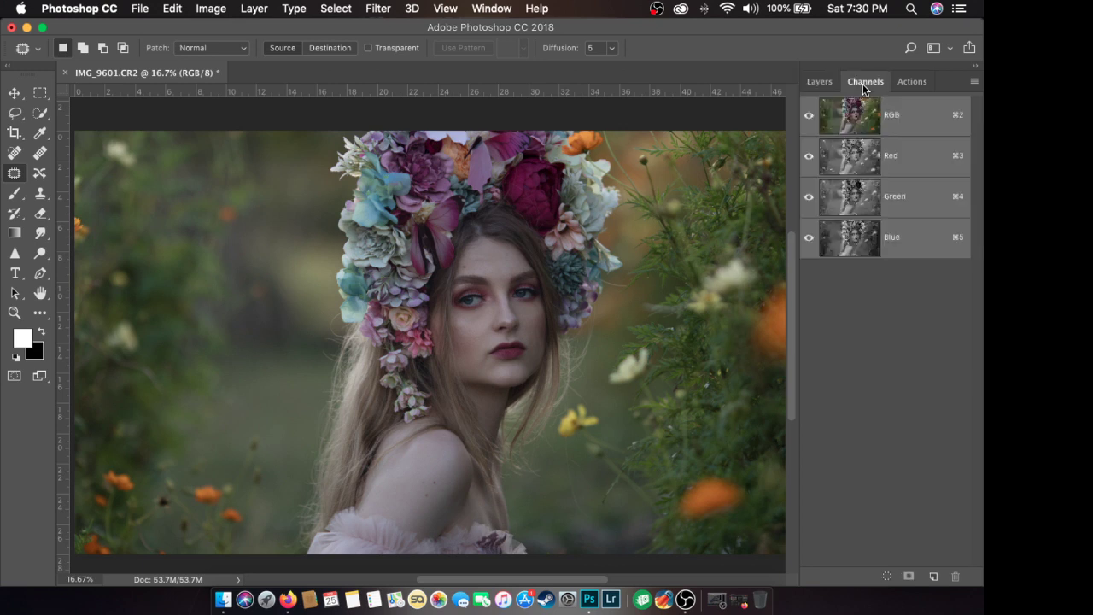
pyautogui.click(825, 79)
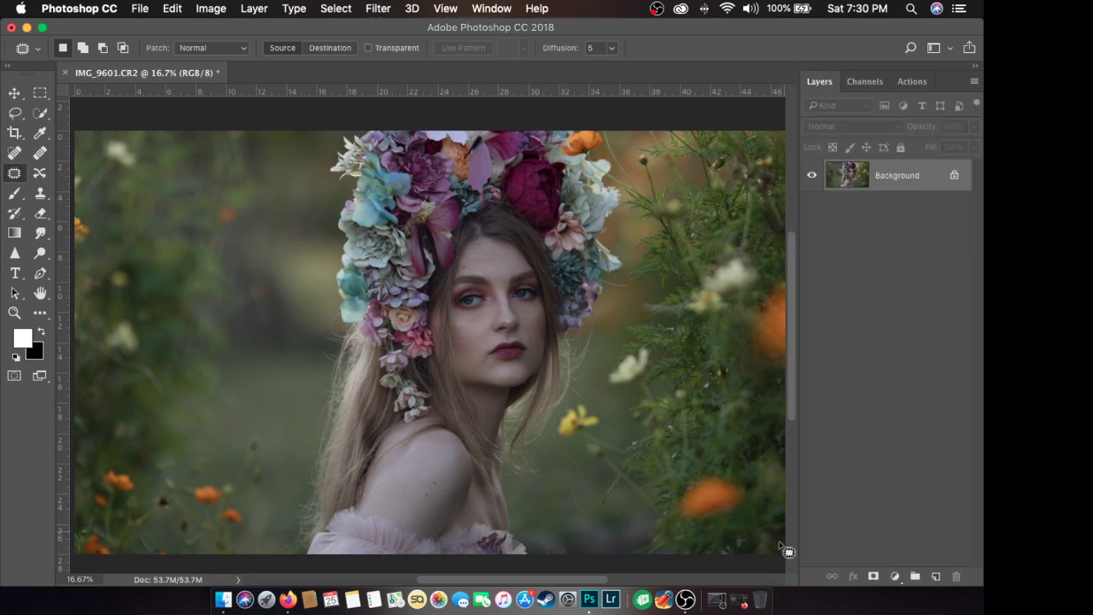
# Switch to the YouTube Studio live stream window to check the live chat, and minimize it to return to Photoshop.
pyautogui.click(717, 600)
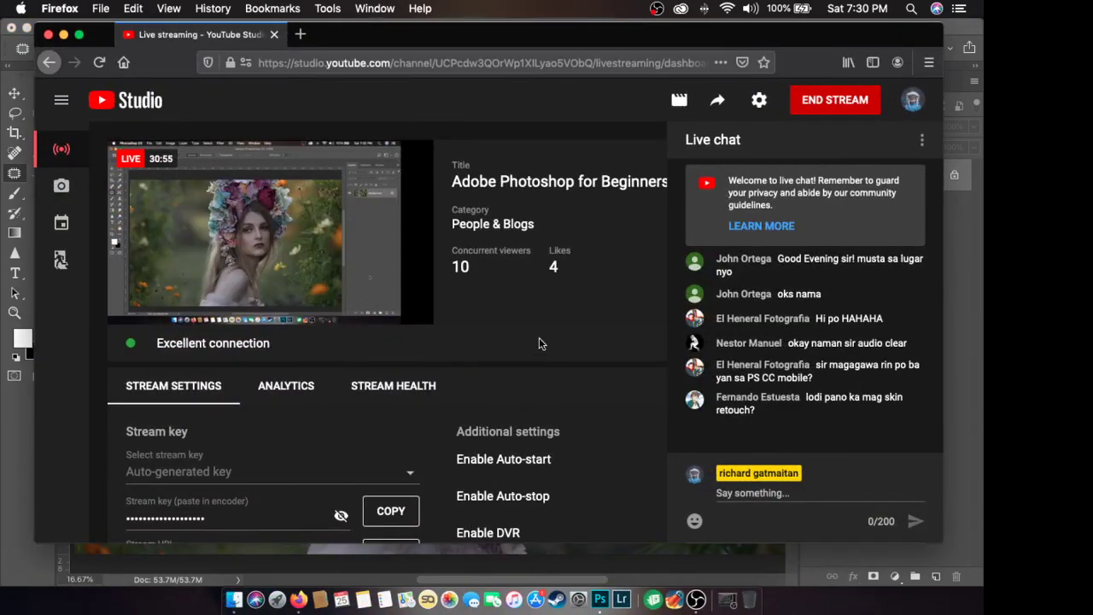
pyautogui.click(63, 35)
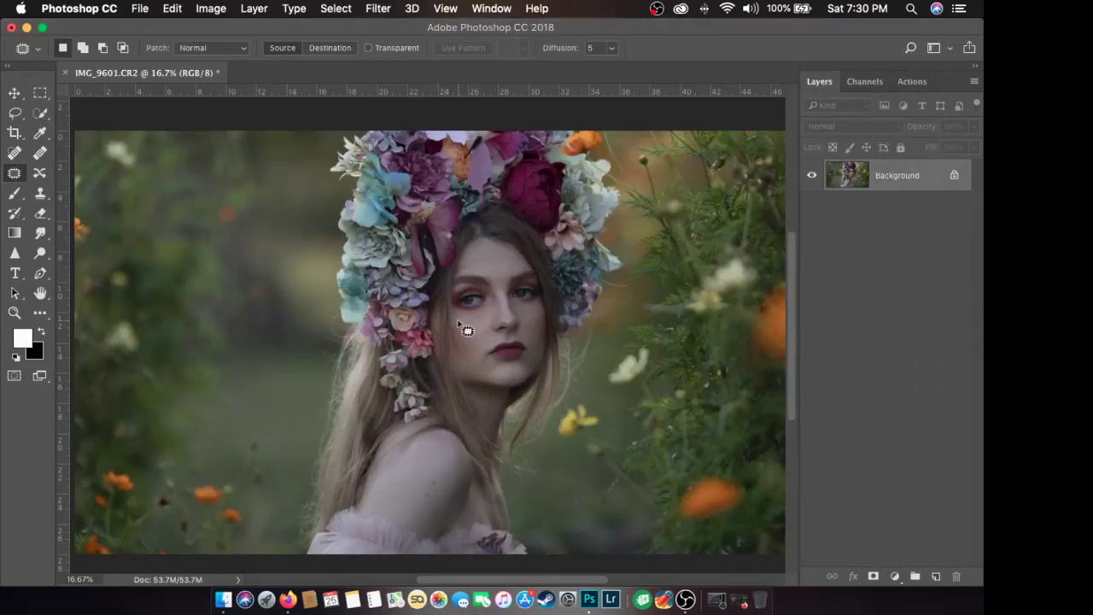
# Zoom in on the model's face to 50%, make a small Patch tool selection on the cheek and deselect it.
pyautogui.press('super+plus')
pyautogui.press('super+plus')
pyautogui.press('super+plus')
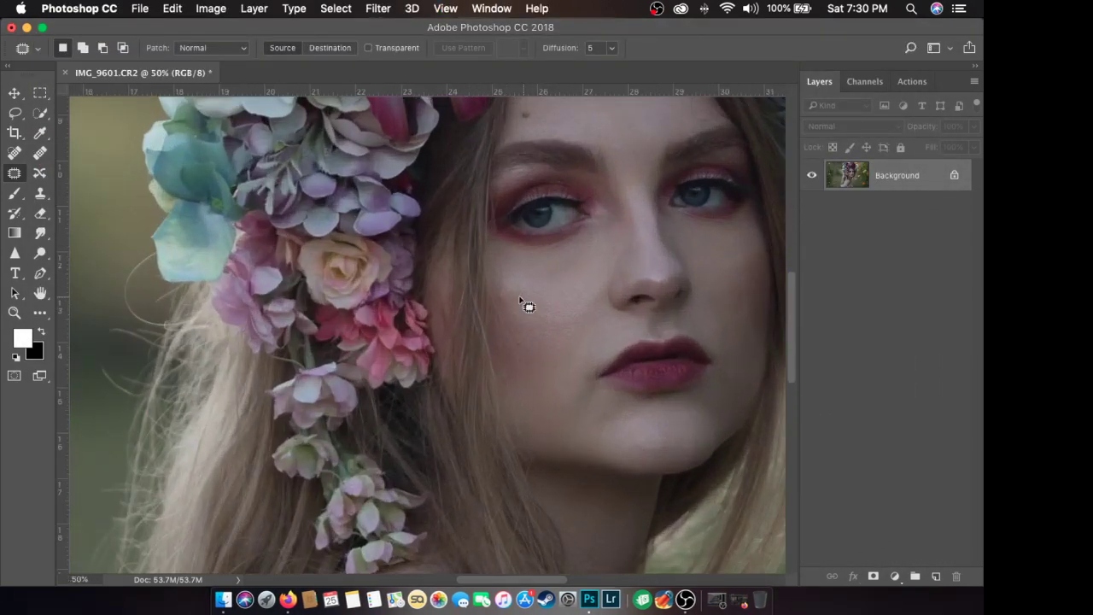
pyautogui.moveTo(504, 305); pyautogui.dragTo(506, 305)
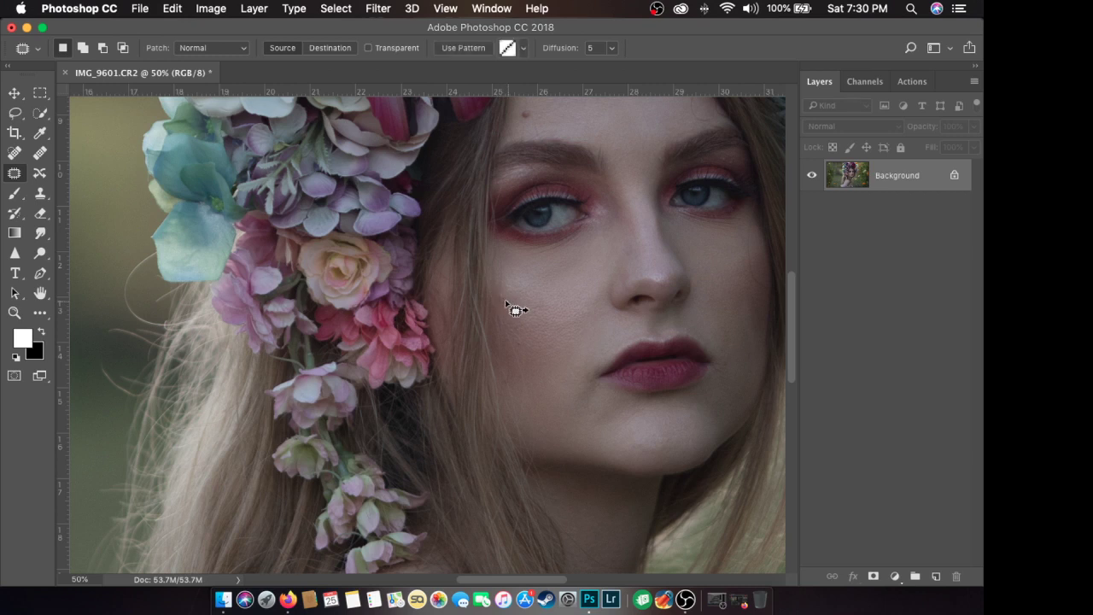
pyautogui.press('super+d')
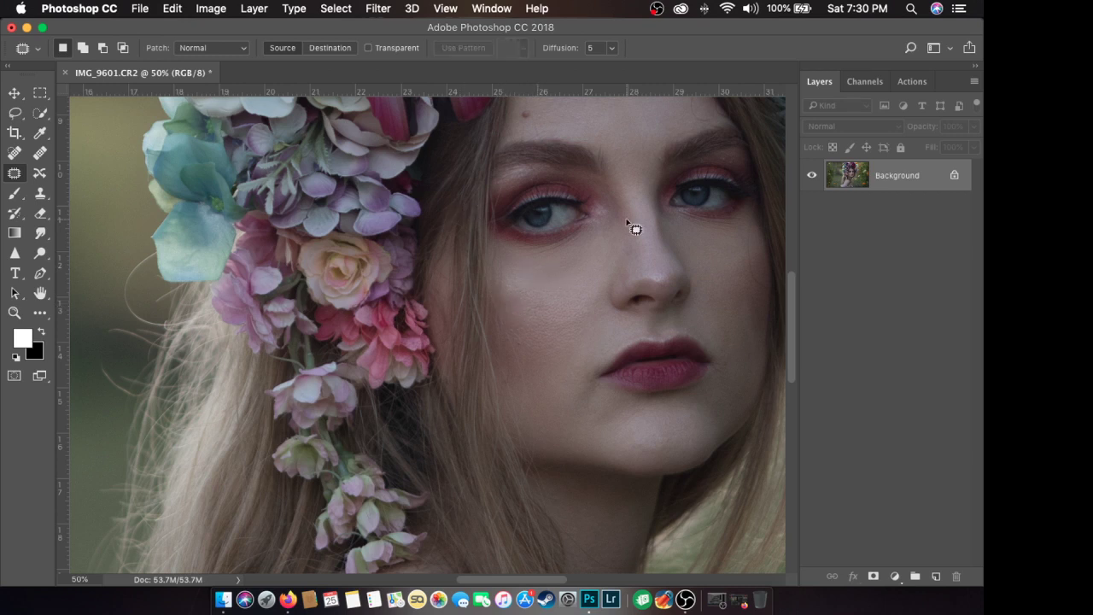
# Examine the skin across the model's forehead, eyes, cheeks and mouth at close range.
pyautogui.hscroll(3, 630, 227)
pyautogui.scroll(3, 630, 227)
pyautogui.scroll(2, 635, 230)
pyautogui.scroll(4, 635, 229)
pyautogui.hscroll(2, 635, 229)
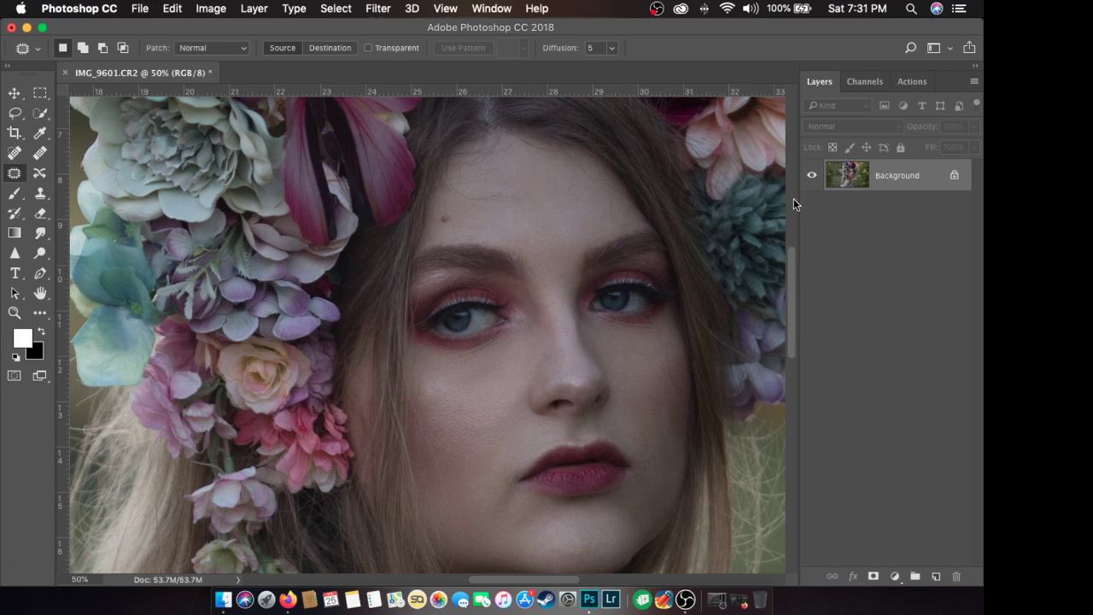
pyautogui.scroll(3, 790, 252)
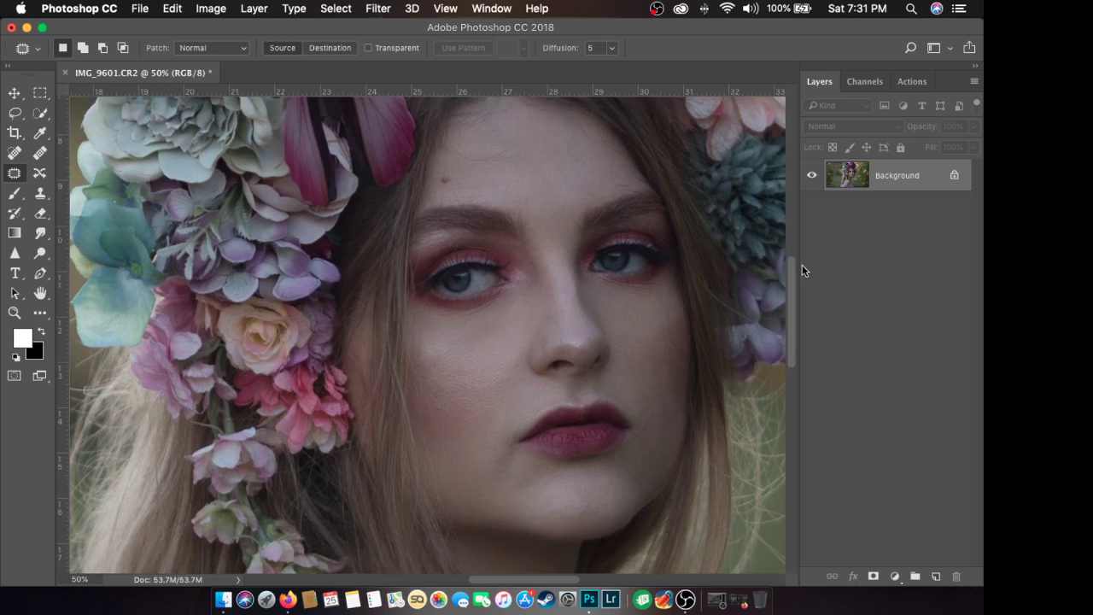
pyautogui.scroll(-5, 802, 265)
pyautogui.hscroll(-3, 540, 581)
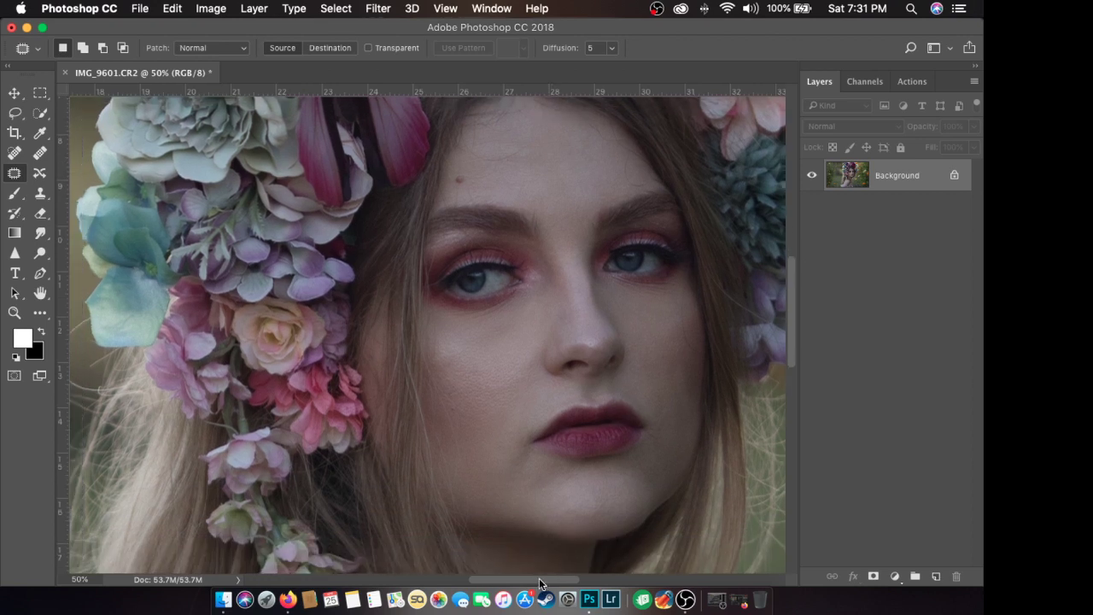
pyautogui.hscroll(3, 564, 547)
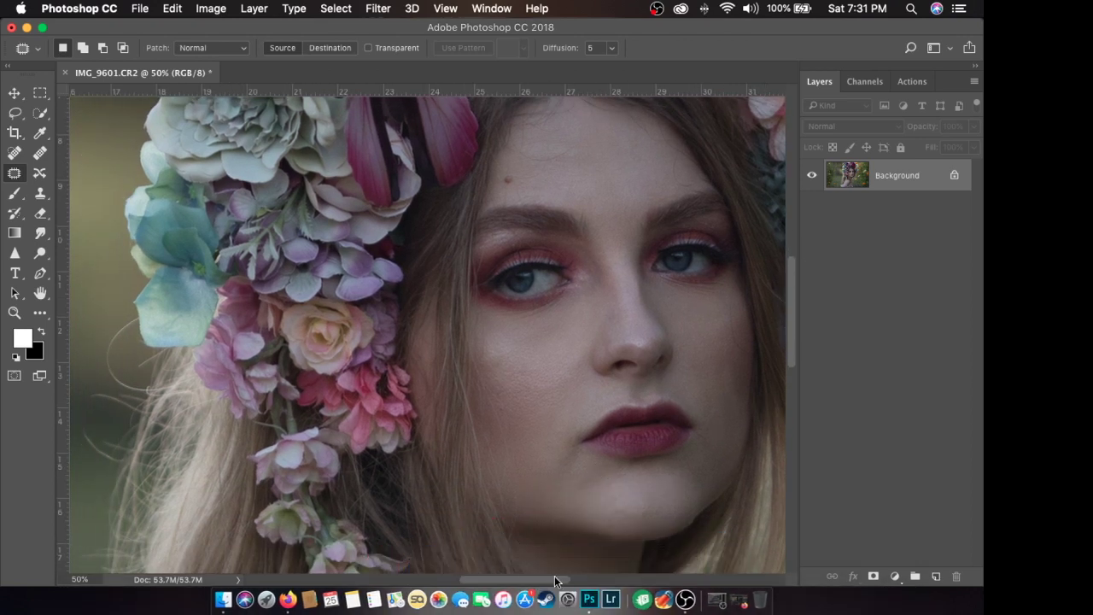
pyautogui.scroll(1, 791, 352)
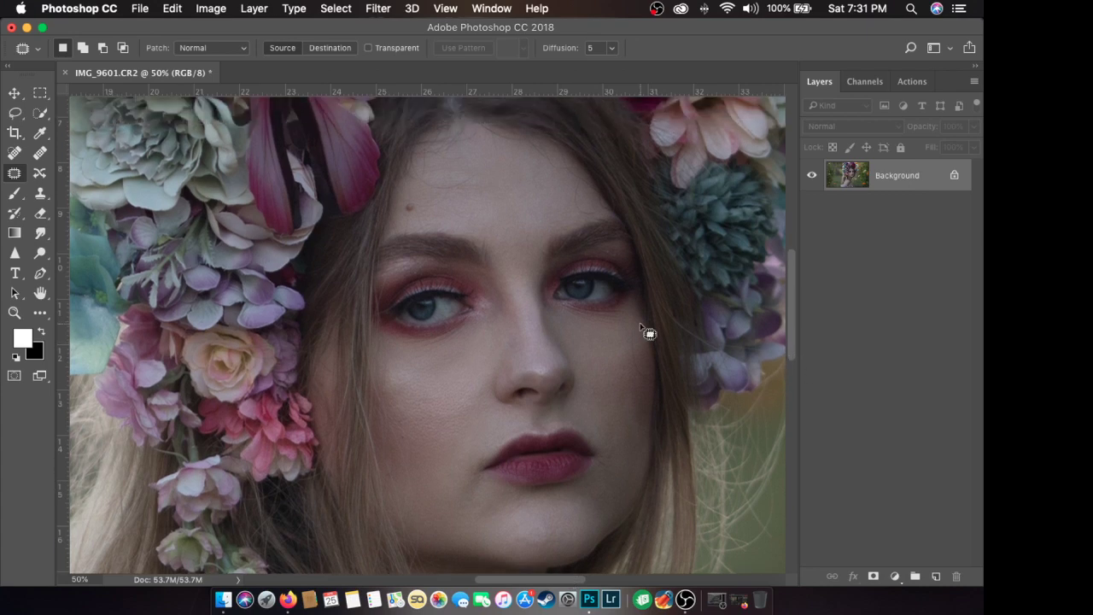
# Bring up the YouTube Studio live stream window again to read viewers' questions in the live chat.
pyautogui.click(735, 585)
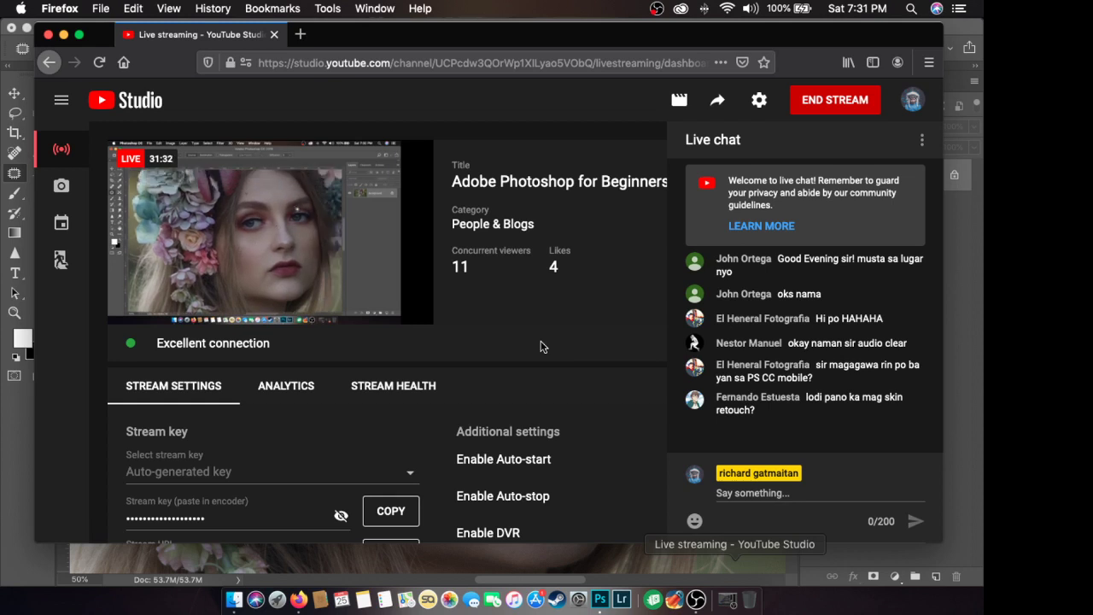
# Return to Photoshop from the live stream window and look over the available image adjustment commands without applying any.
pyautogui.click(961, 255)
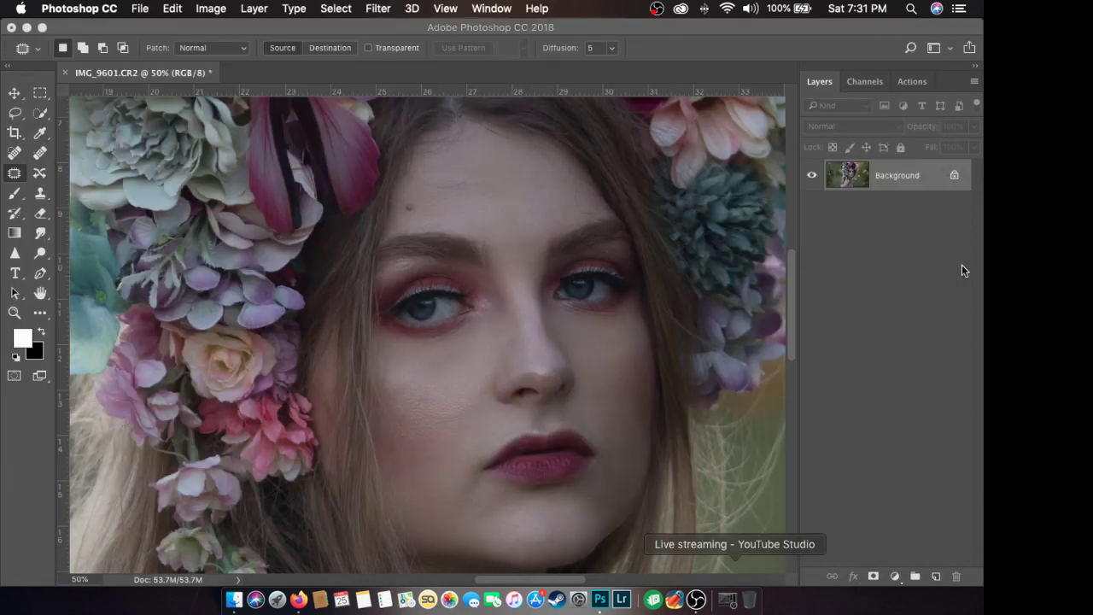
pyautogui.click(199, 8)
pyautogui.moveTo(222, 51)
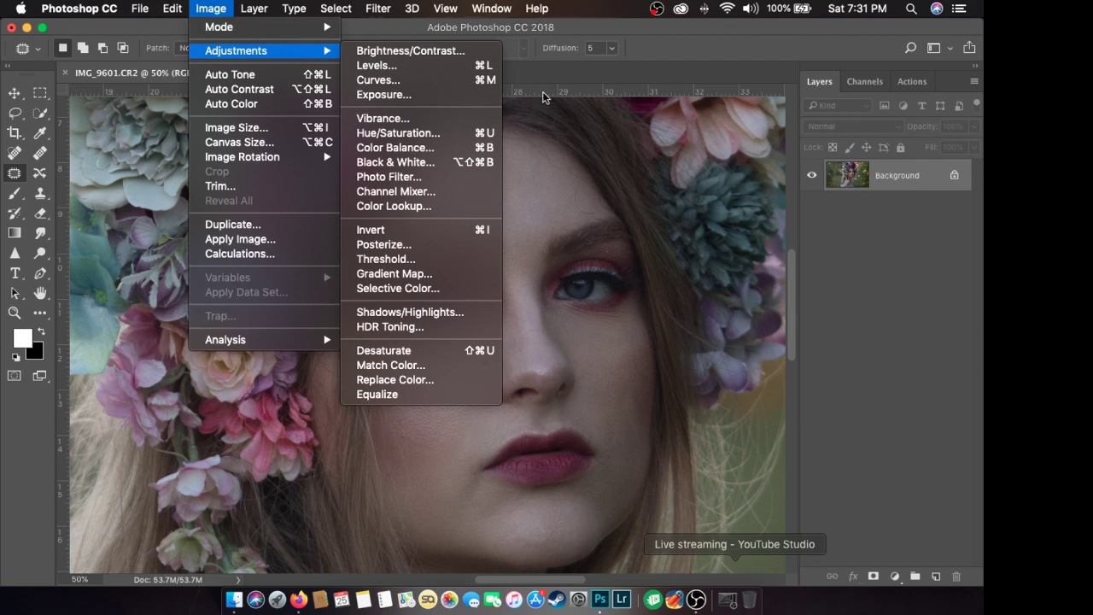
pyautogui.click(530, 37)
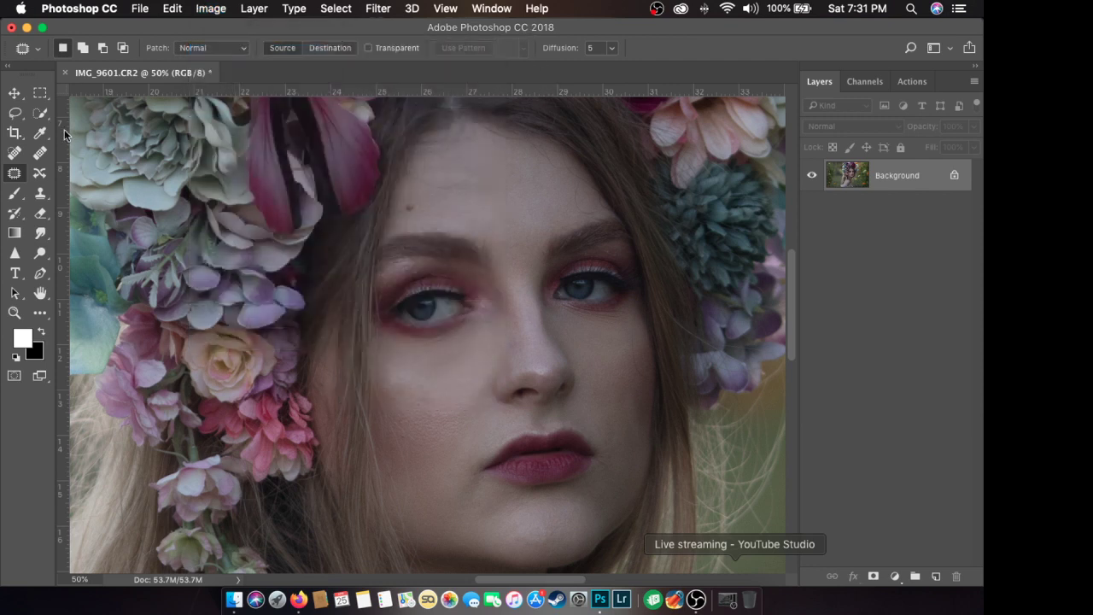
# Activate the Crop tool and examine the portrait's face, flower crown and shoulder at 33.3% zoom.
pyautogui.click(9, 136)
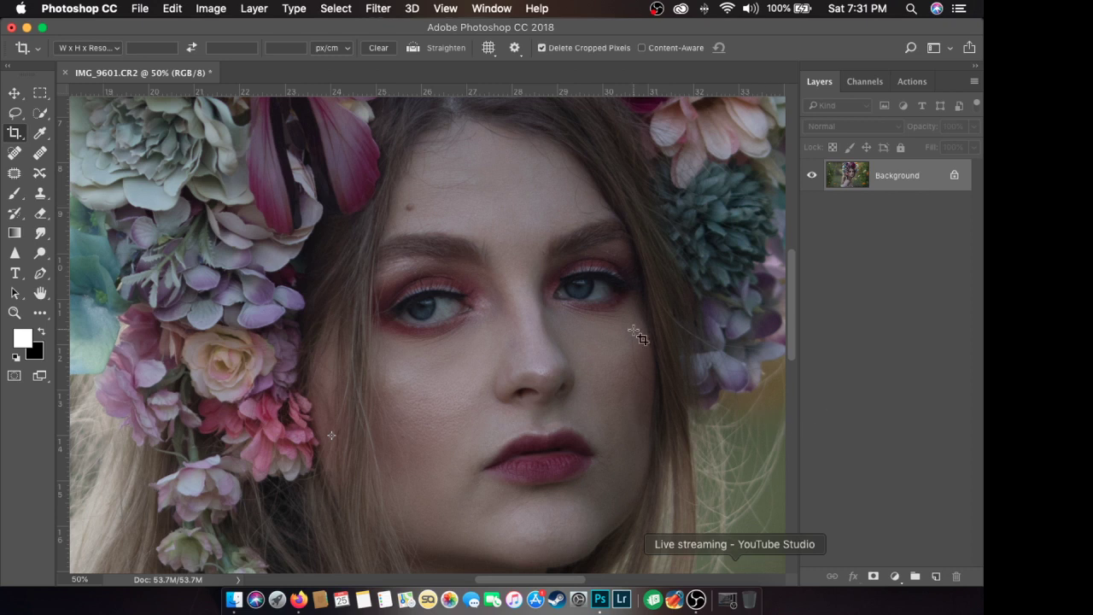
pyautogui.press('super+minus')
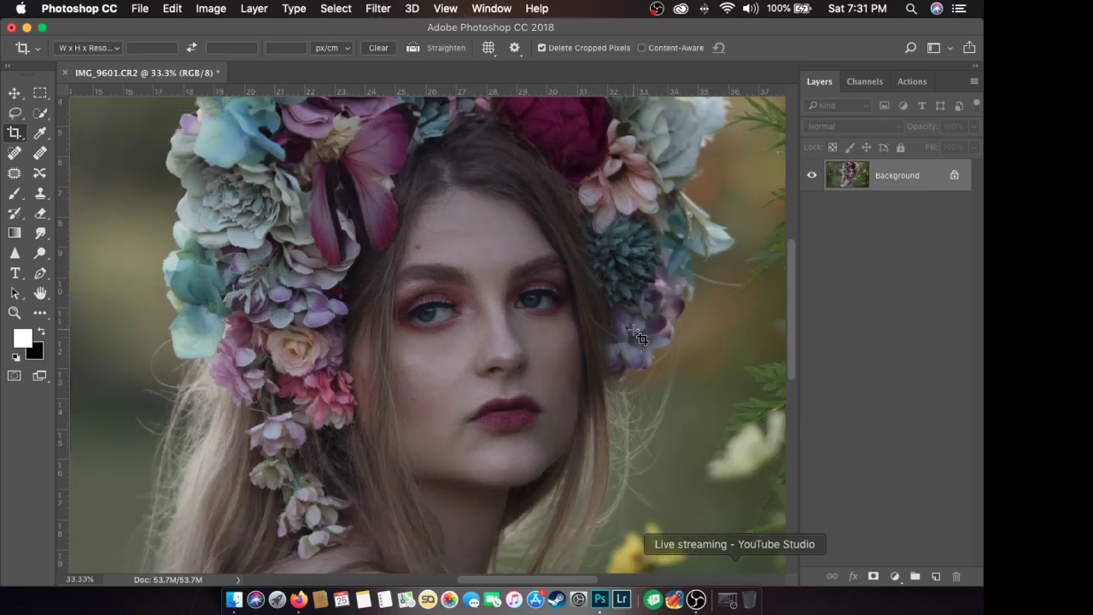
pyautogui.scroll(-5, 640, 337)
pyautogui.hscroll(-3, 640, 337)
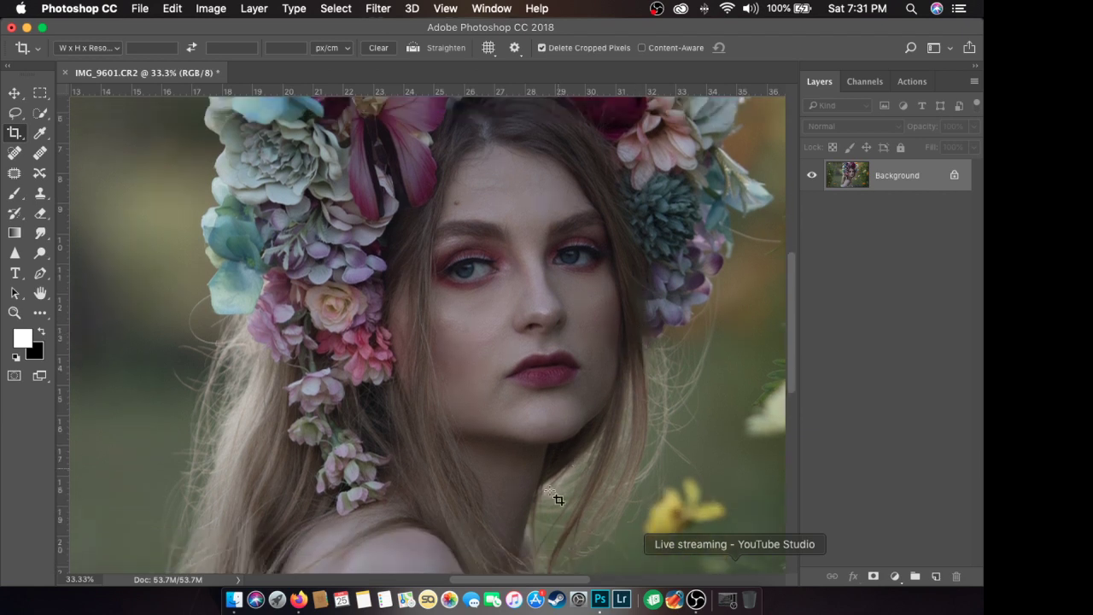
pyautogui.hscroll(3, 563, 584)
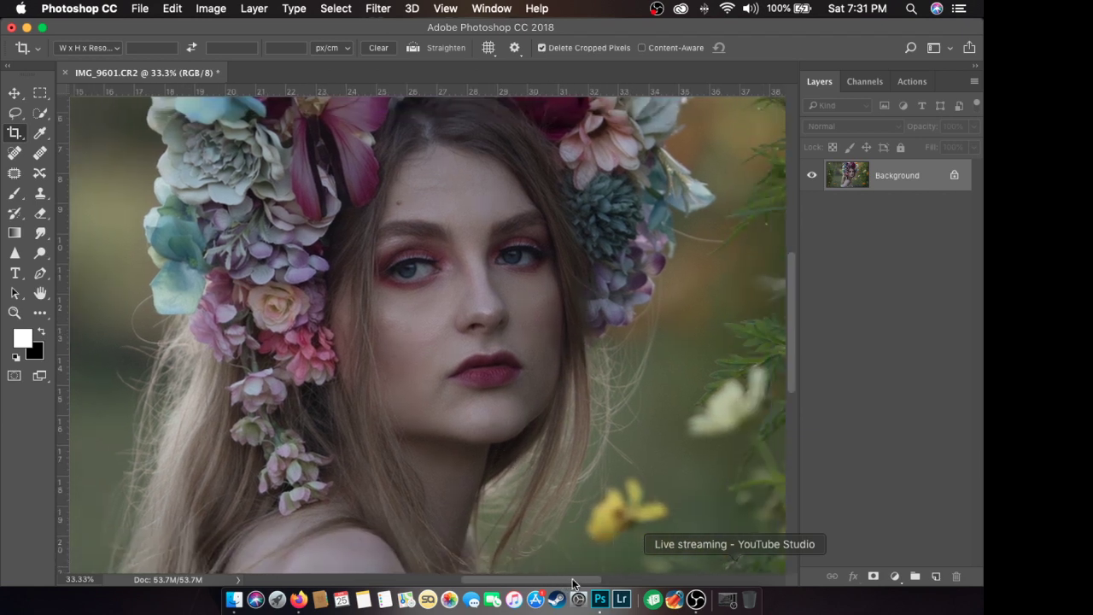
pyautogui.moveTo(794, 365)
pyautogui.mouseDown()
pyautogui.moveTo(795, 332)
pyautogui.moveTo(796, 367)
pyautogui.mouseUp()
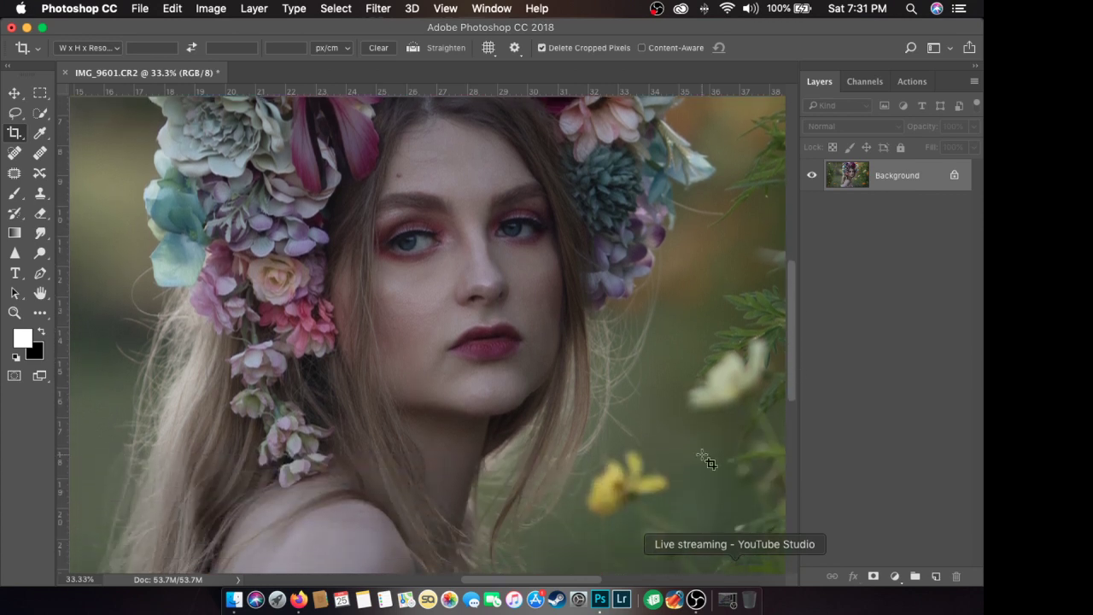
pyautogui.moveTo(590, 581); pyautogui.dragTo(574, 584)
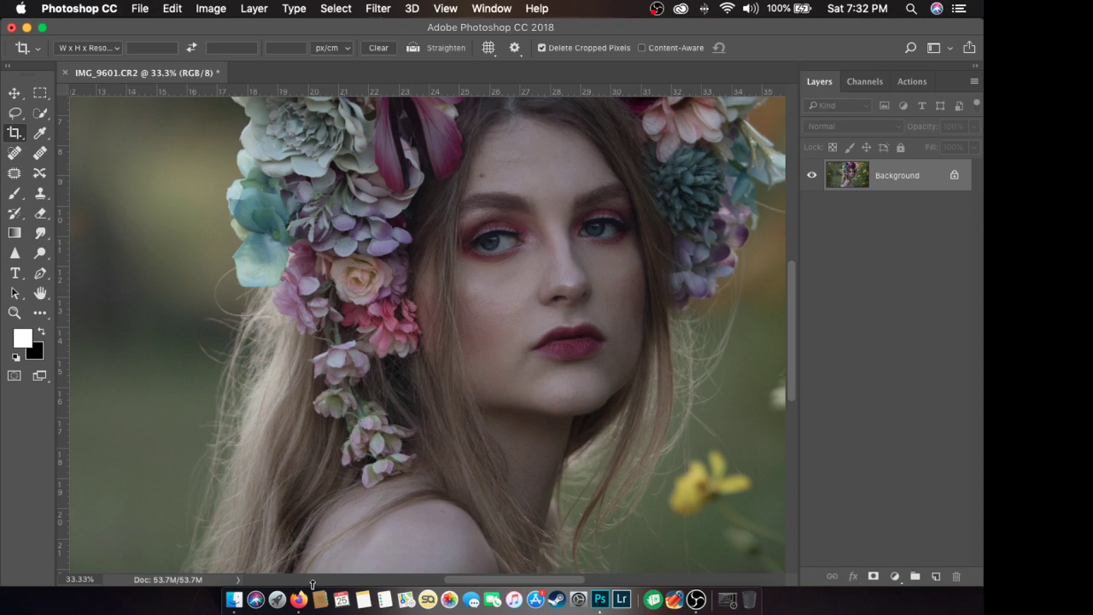
# Switch to the YouTube Studio live stream page in Firefox to check the live chat for new questions.
pyautogui.click(298, 598)
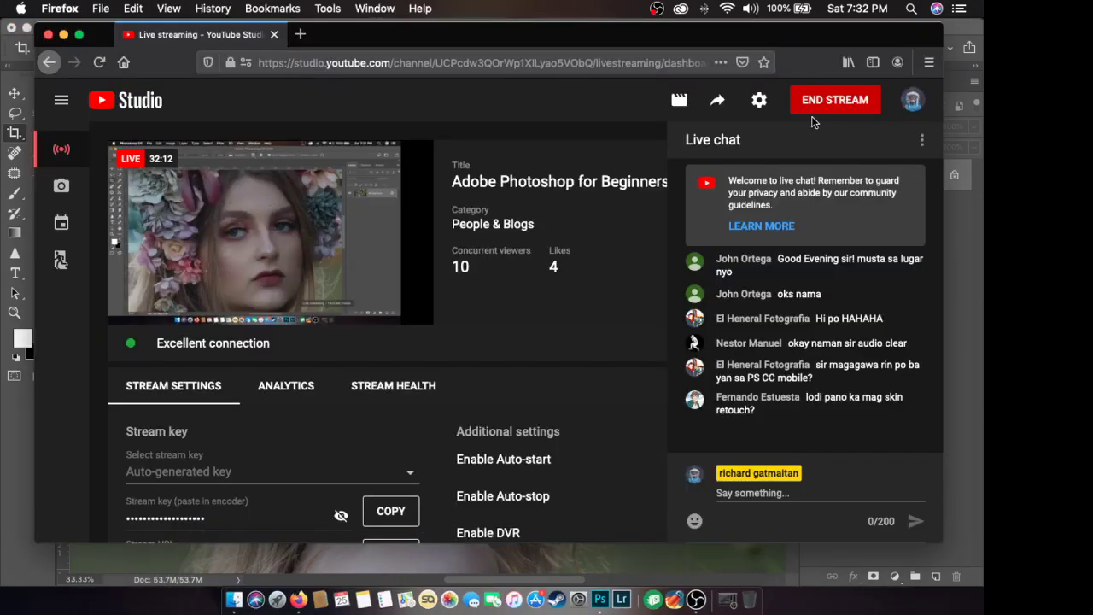